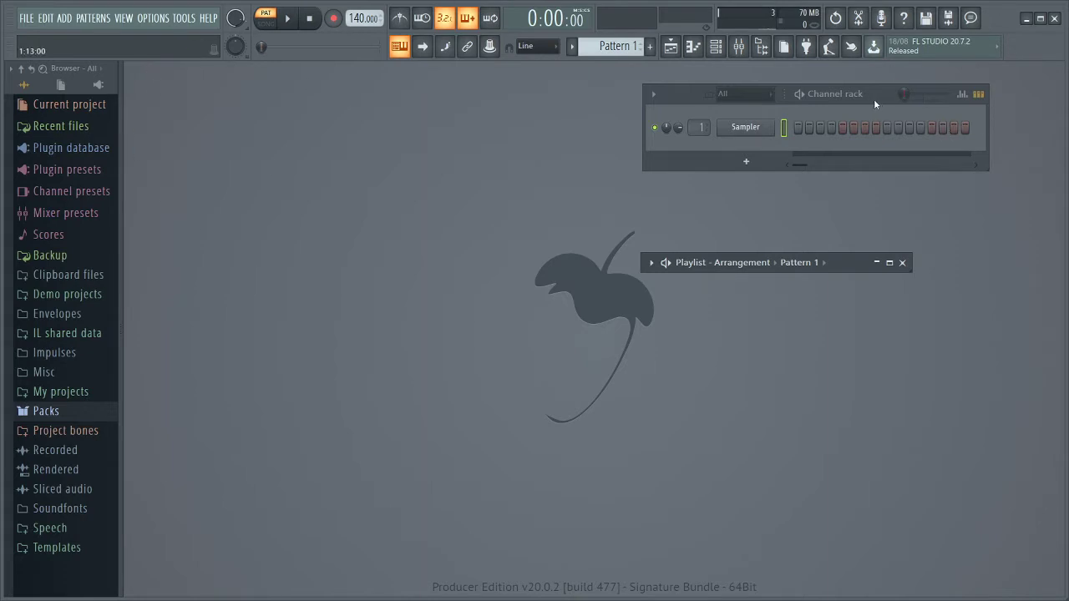
# Move the Channel rack window closer to the browser and view the Minimal templates for a new project
pyautogui.moveTo(875, 103); pyautogui.dragTo(512, 122)
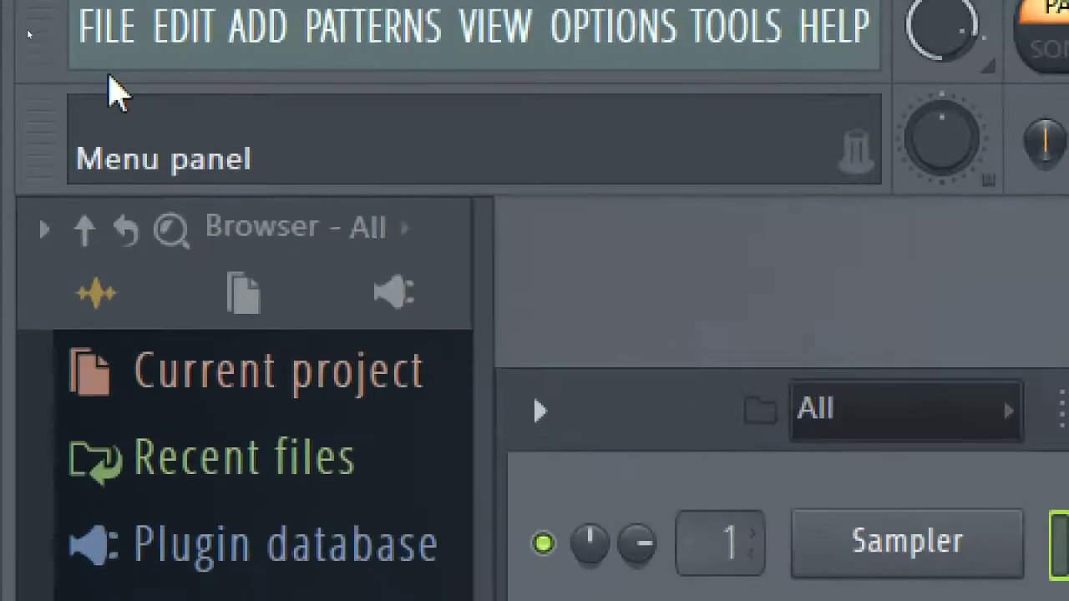
pyautogui.click(107, 35)
pyautogui.moveTo(177, 144)
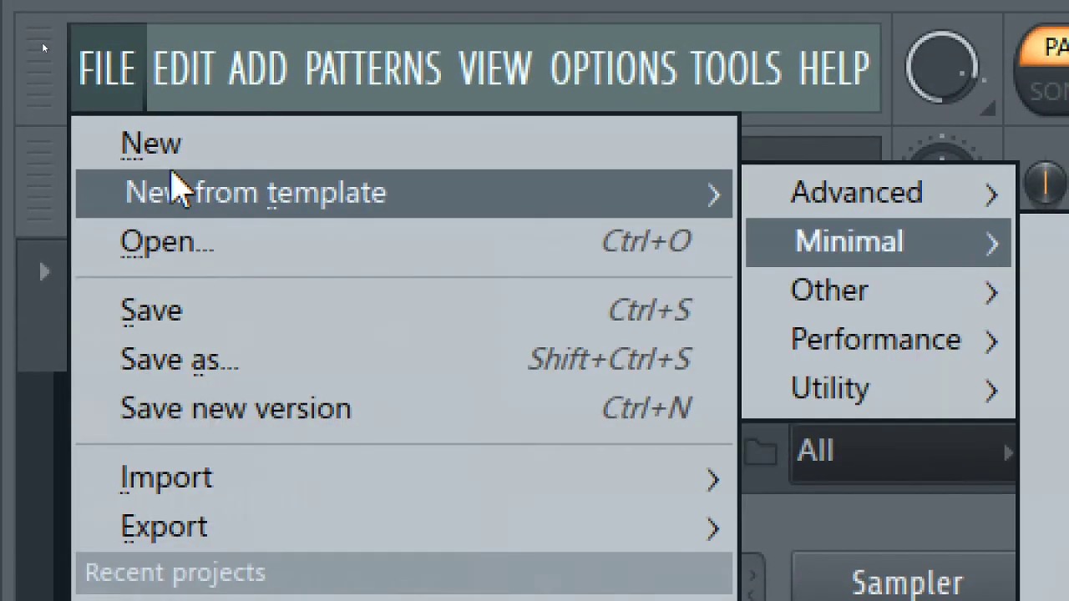
pyautogui.click(360, 385)
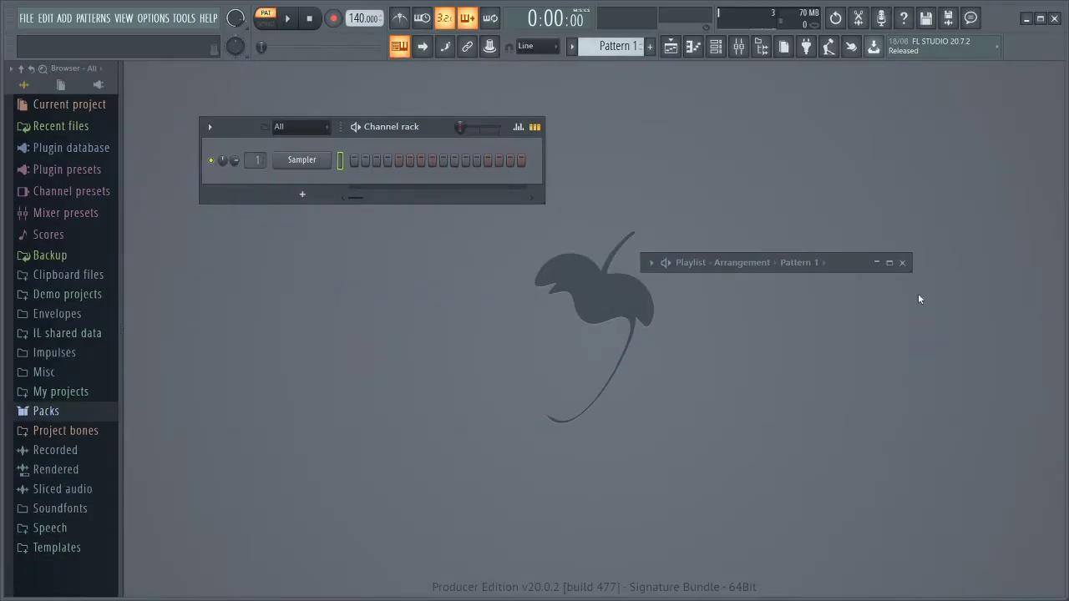
# Hide the Channel rack and show it again
pyautogui.click(768, 263)
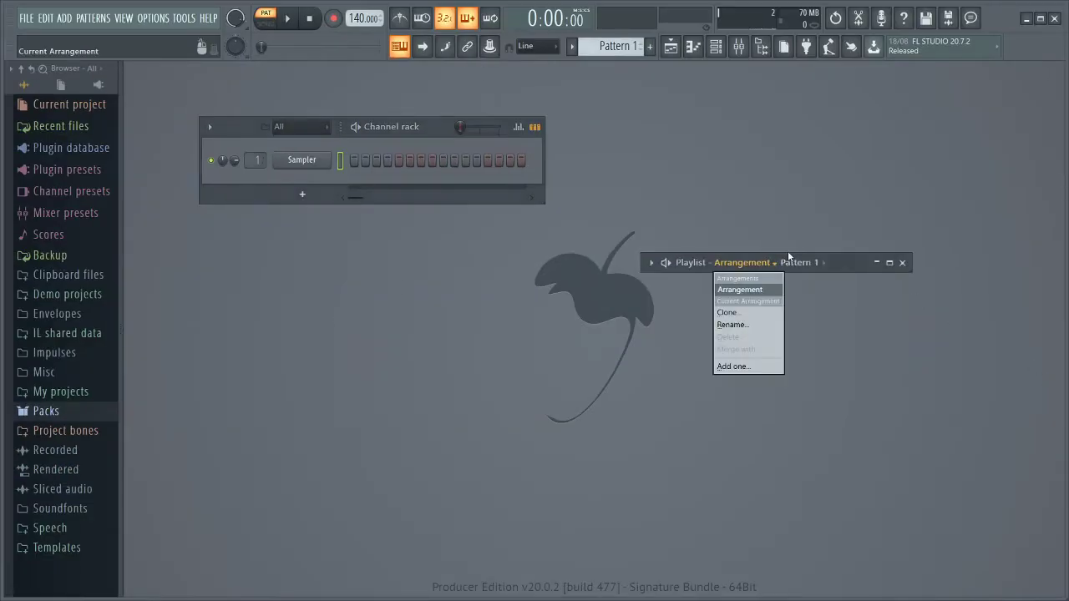
pyautogui.click(743, 179)
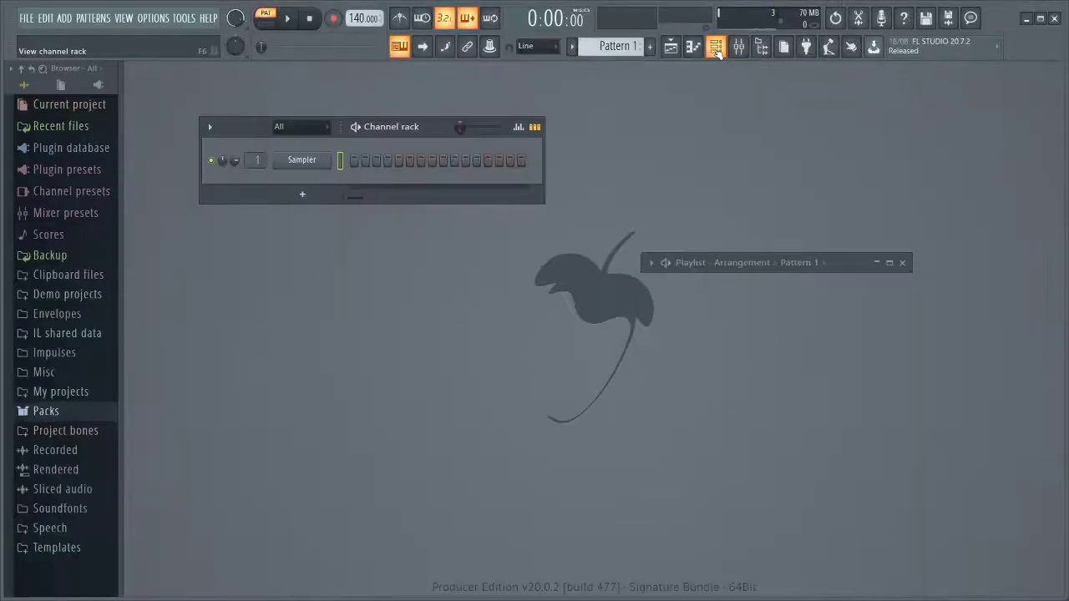
pyautogui.click(768, 83)
pyautogui.click(716, 48)
pyautogui.click(715, 47)
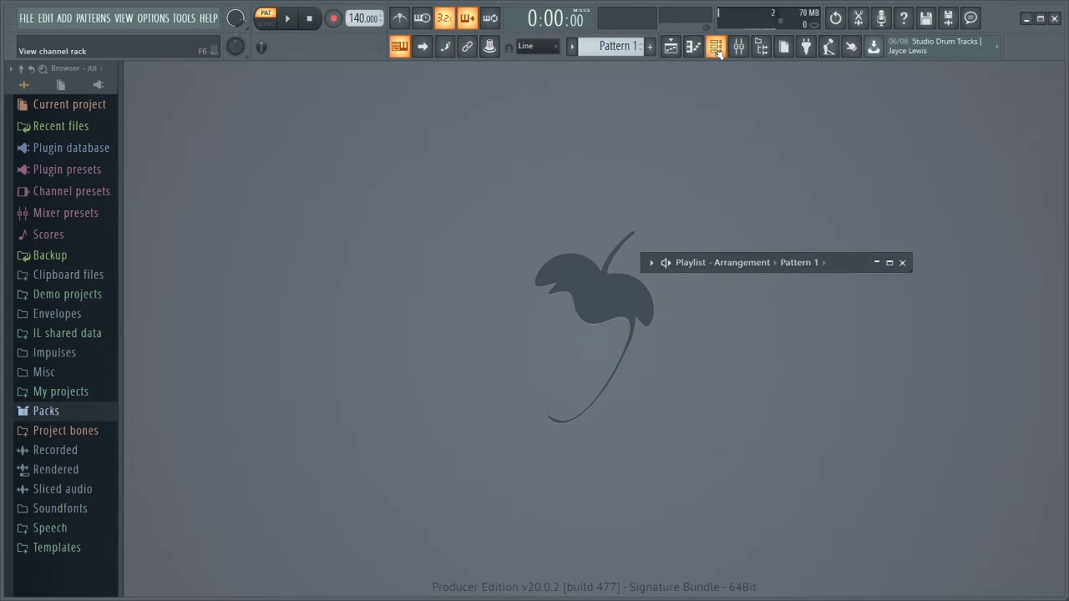
pyautogui.click(716, 47)
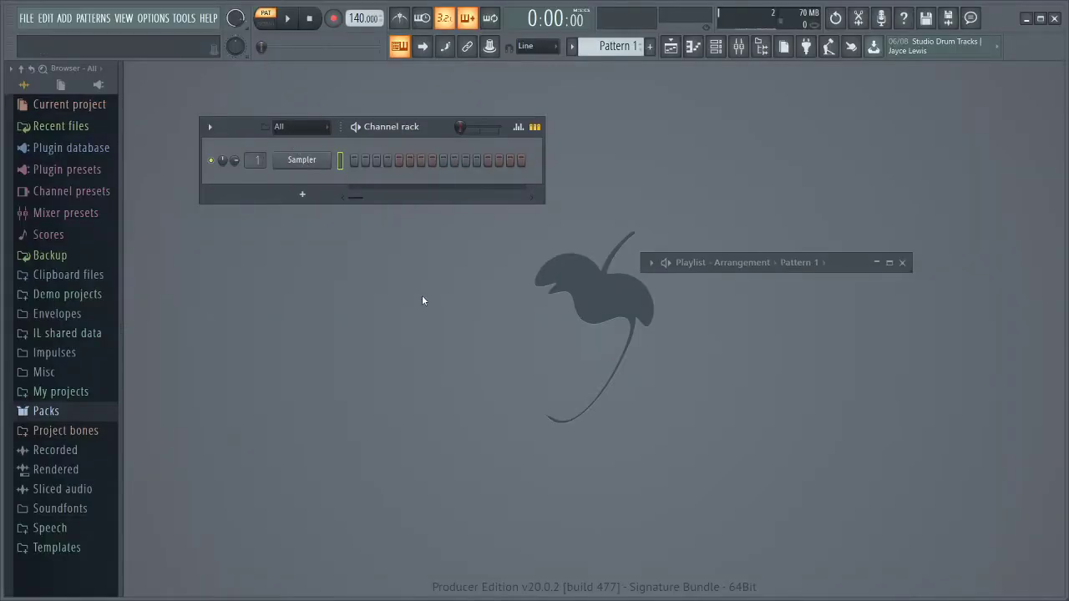
# Switch playback to song mode and back to pattern mode
pyautogui.click(264, 14)
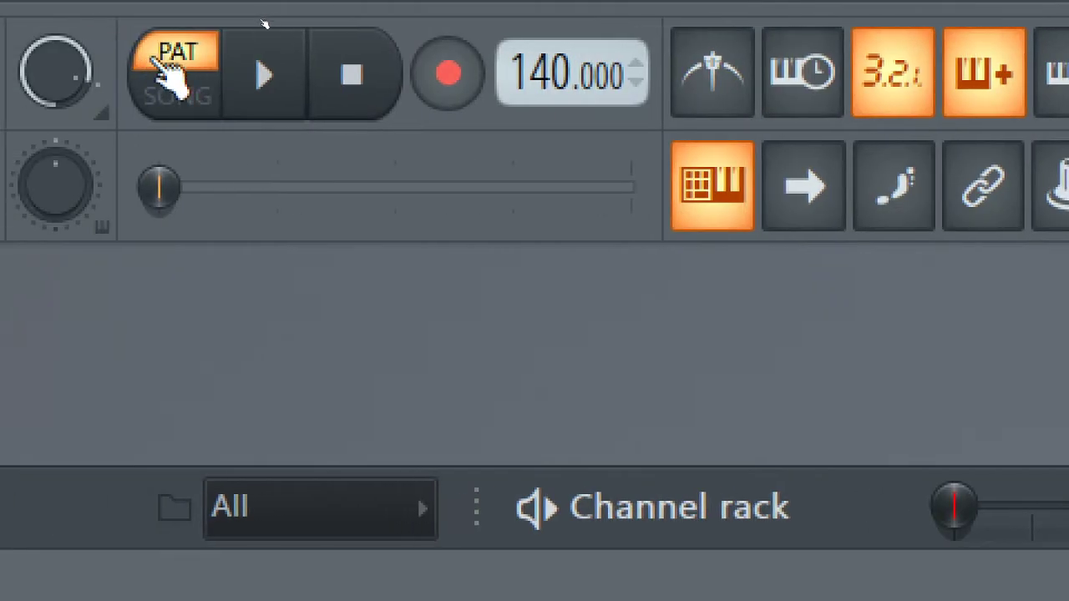
pyautogui.click(161, 98)
pyautogui.click(175, 92)
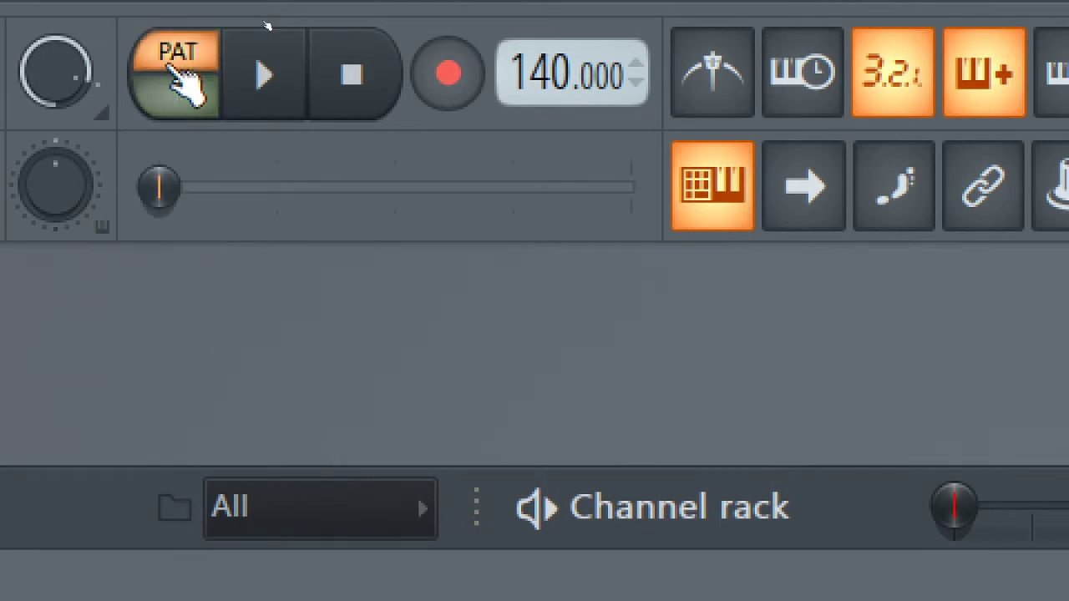
pyautogui.click(176, 87)
pyautogui.click(175, 88)
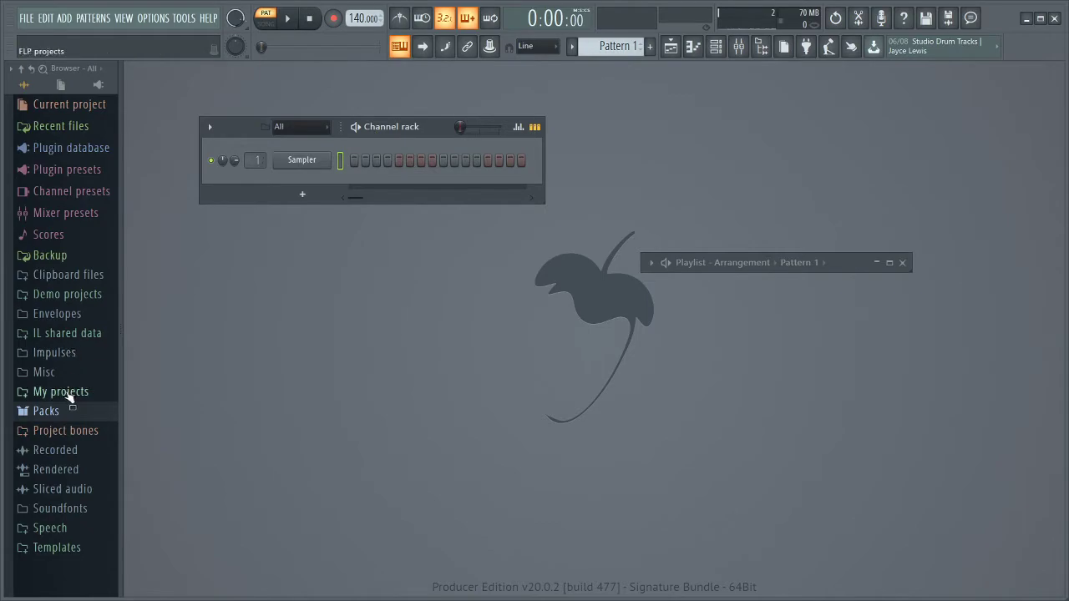
# Audition FPC 3 Kick and FPC 2 Kick from the Drums pack's Kicks folder, and load FPC 2 Kick into the Sampler channel
pyautogui.click(138, 418)
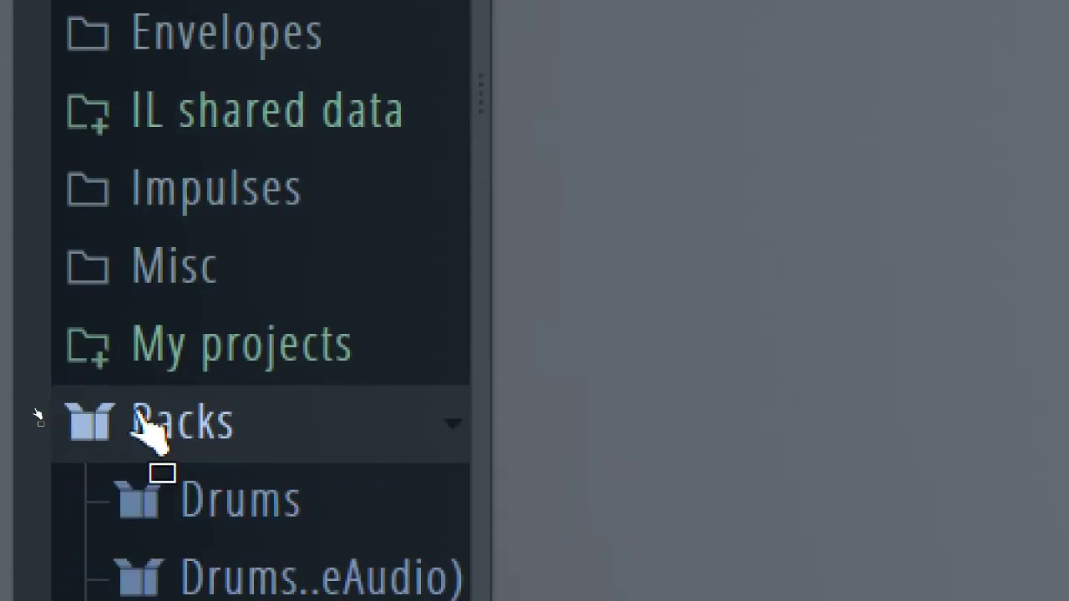
pyautogui.click(223, 512)
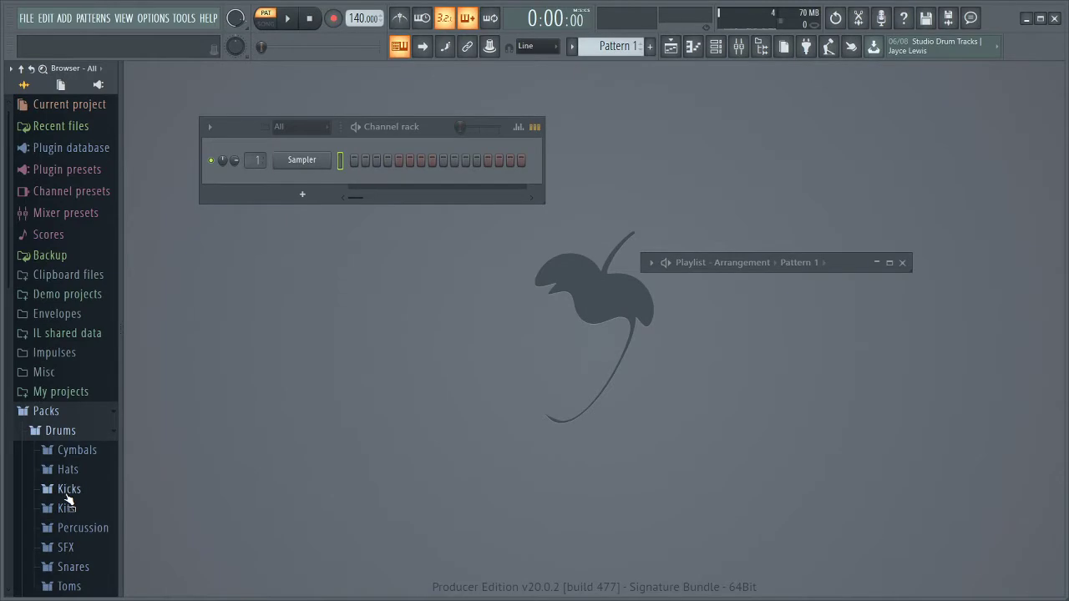
pyautogui.click(67, 491)
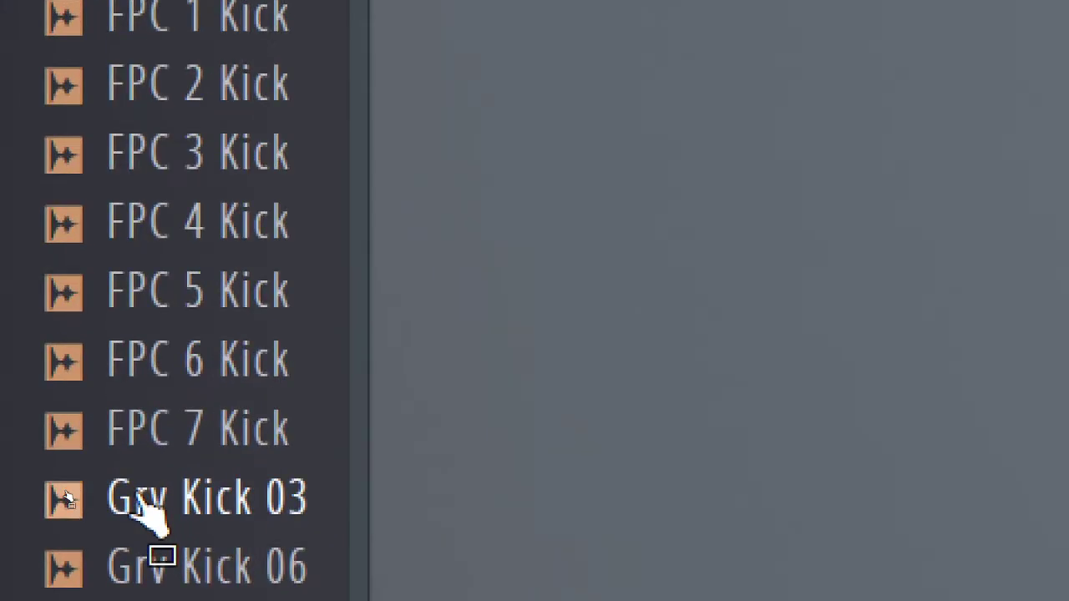
pyautogui.click(157, 163)
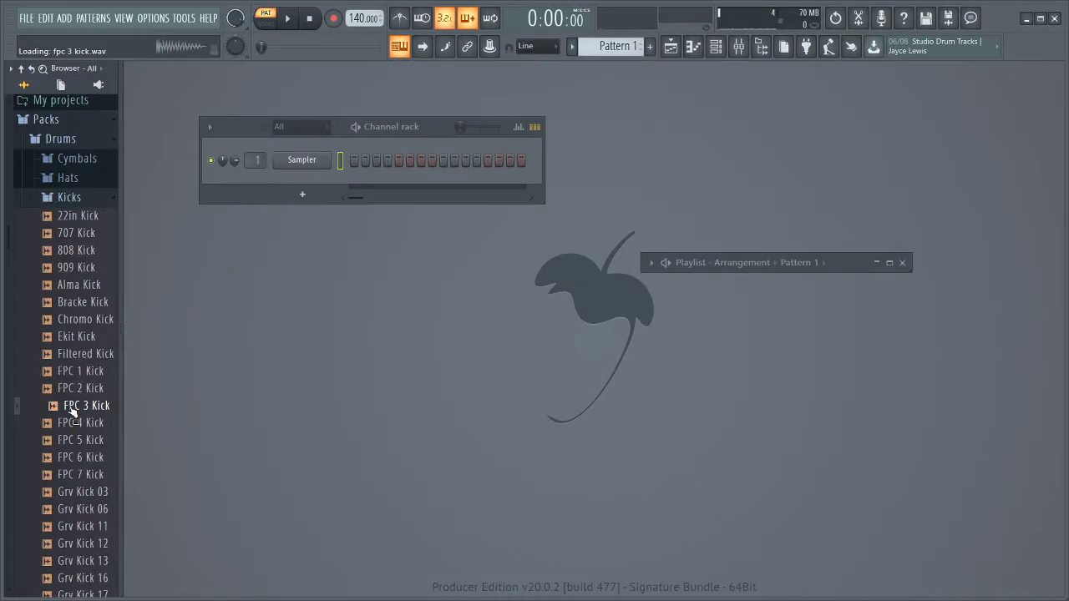
pyautogui.click(75, 387)
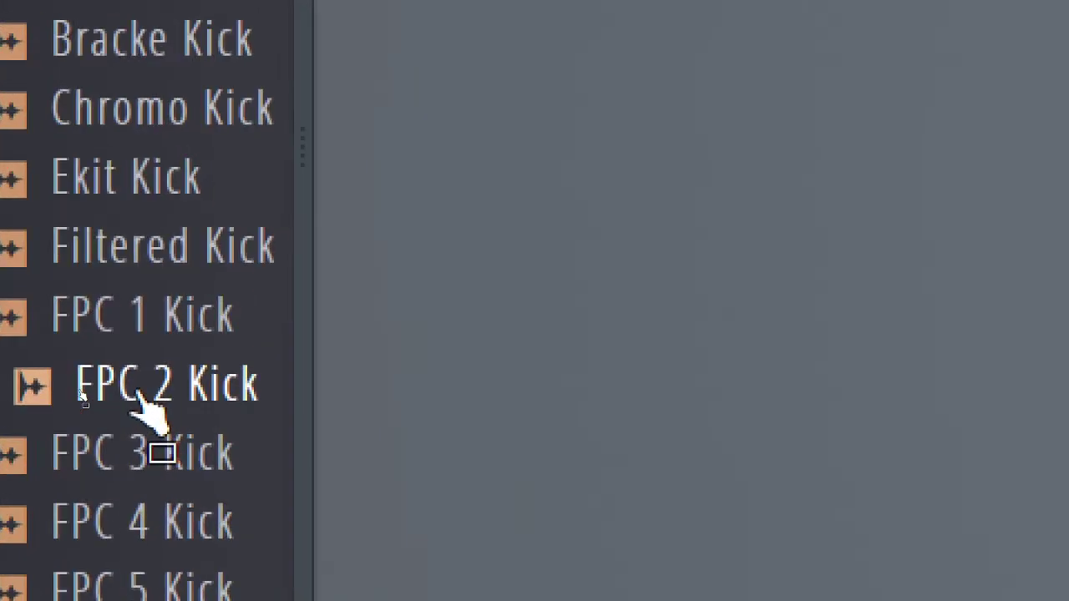
pyautogui.moveTo(142, 404); pyautogui.dragTo(299, 169)
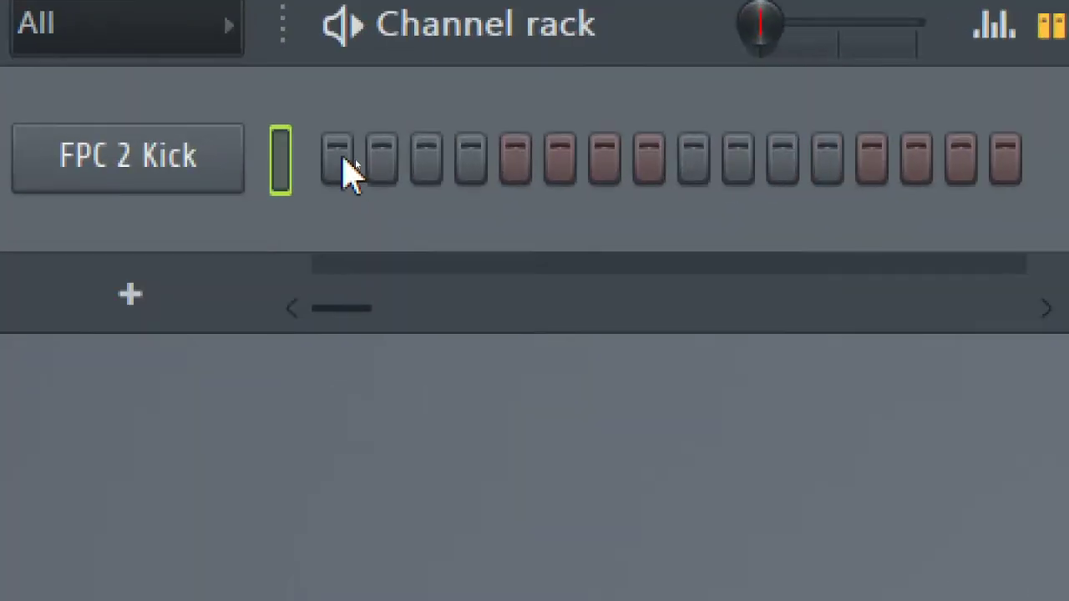
# Enter hits on steps 1, 4, 8, 12 and 15 of the FPC 2 Kick channel
pyautogui.click(354, 160)
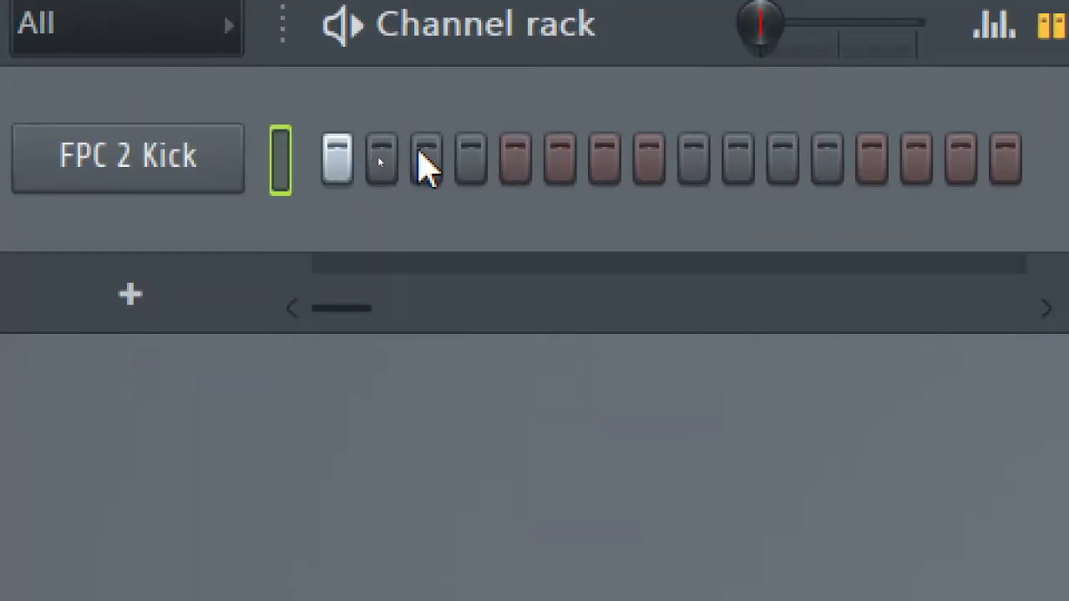
pyautogui.click(649, 159)
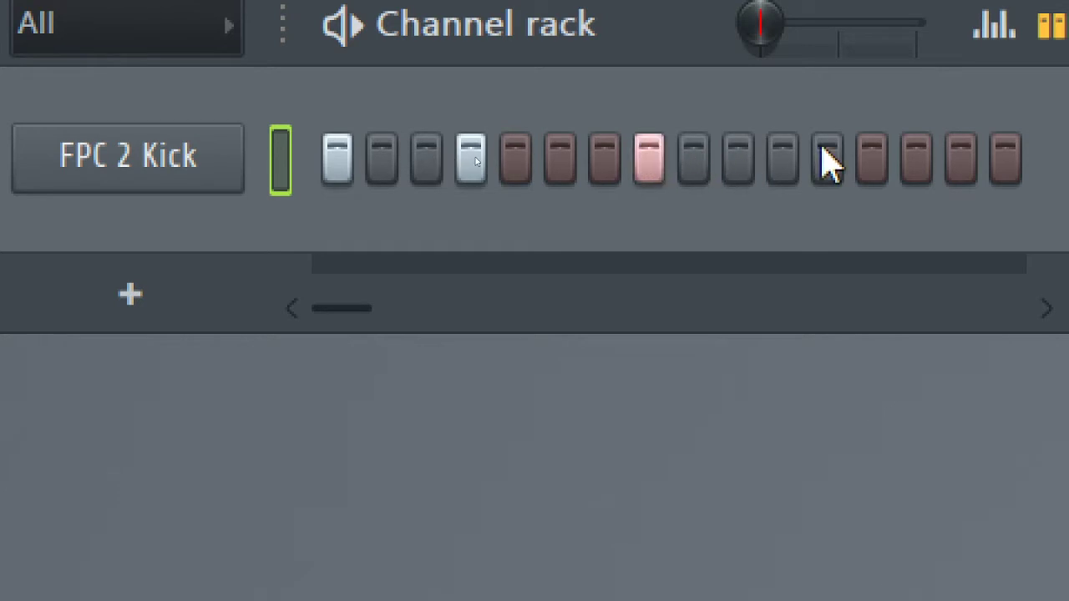
pyautogui.click(827, 159)
pyautogui.click(937, 160)
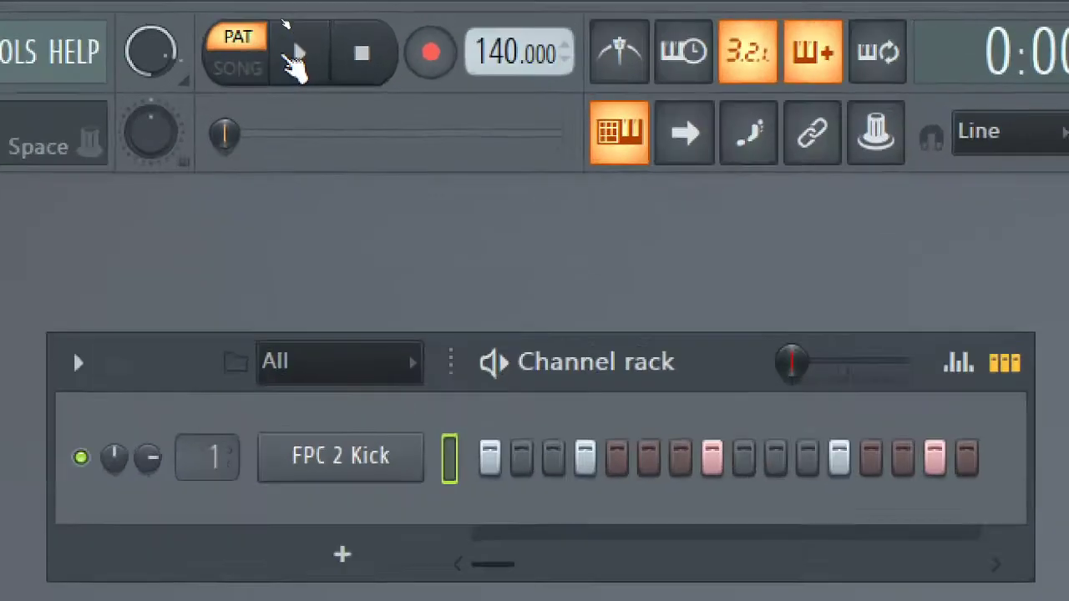
# Play the kick pattern, lower the tempo to 125 BPM, and stop playback
pyautogui.click(287, 18)
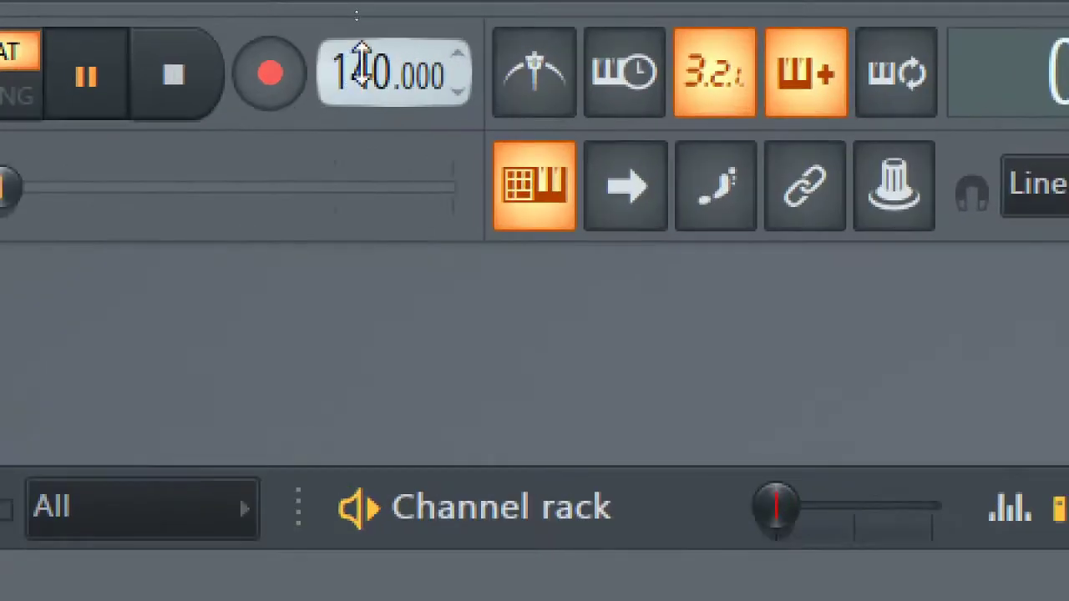
pyautogui.moveTo(360, 63); pyautogui.dragTo(360, 160)
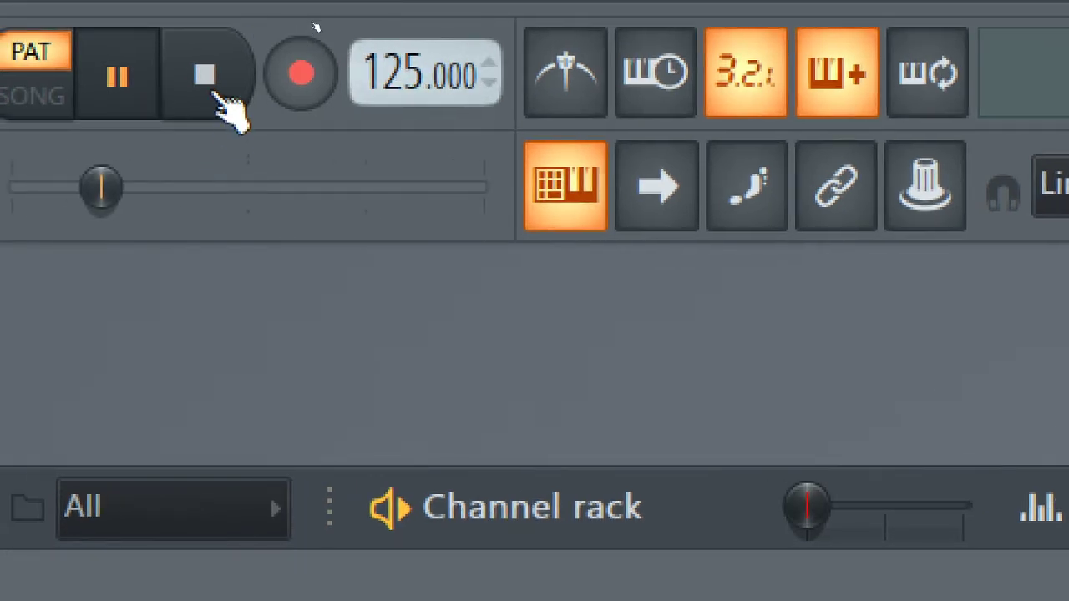
pyautogui.click(213, 90)
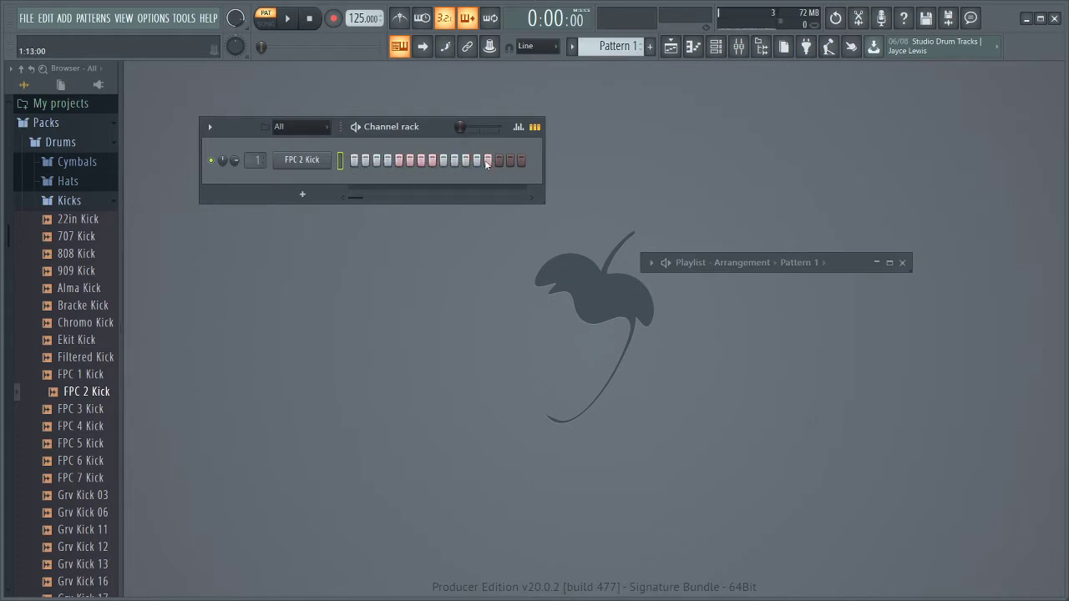
# Replace the FPC 2 Kick steps with a fill on each 4 steps, and play the pattern back
pyautogui.press('space')
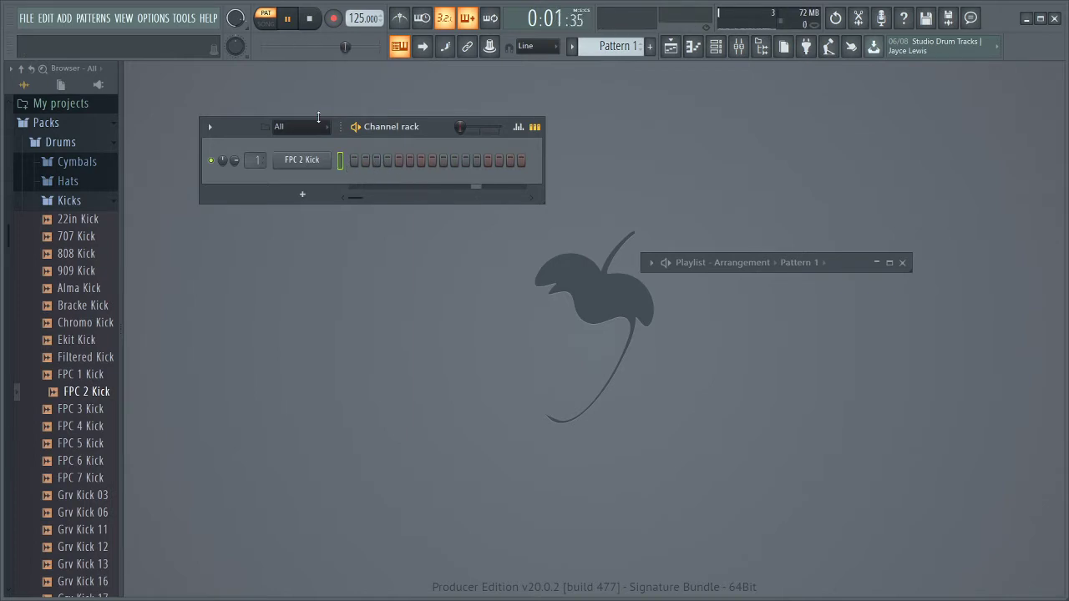
pyautogui.click(308, 20)
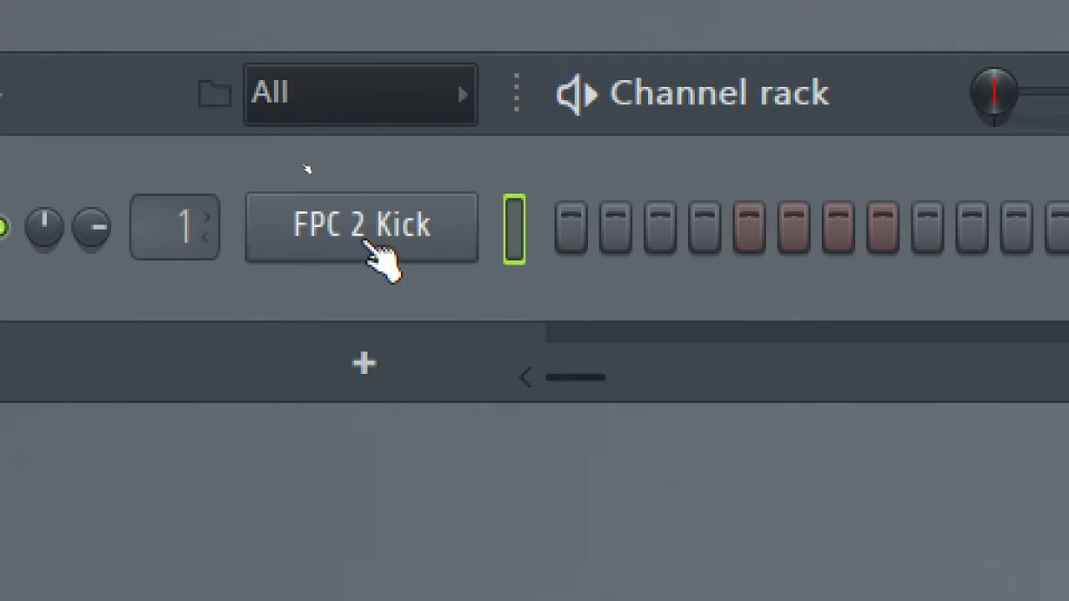
pyautogui.rightClick(361, 219)
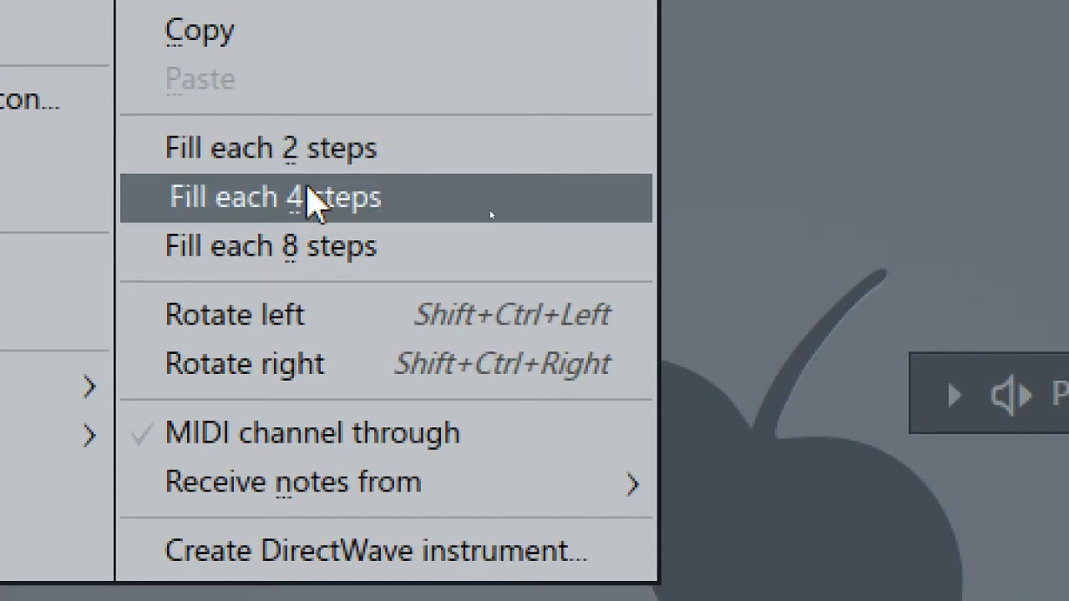
pyautogui.click(308, 191)
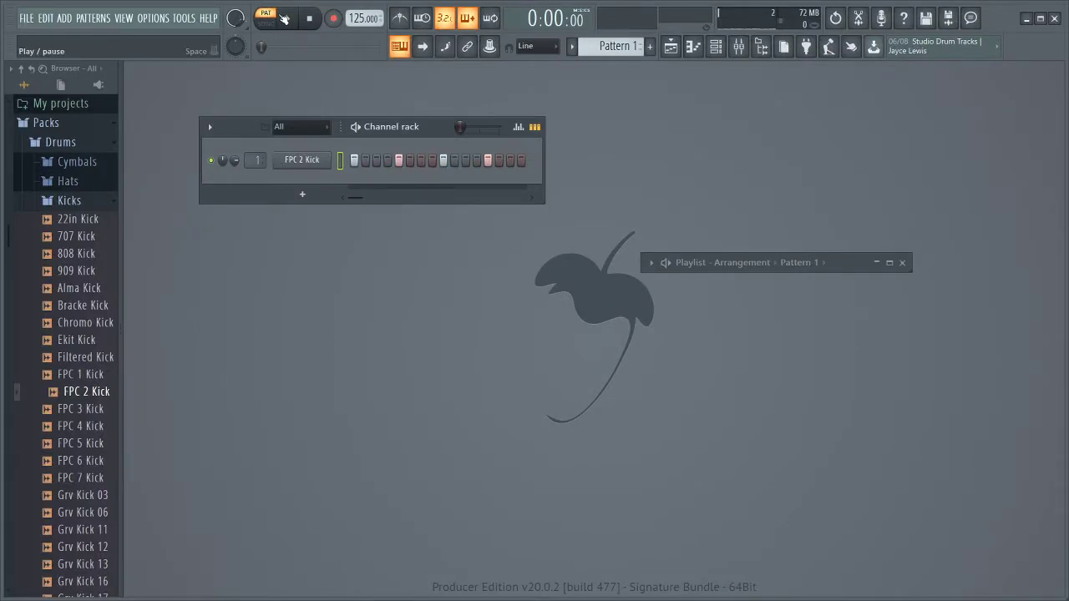
pyautogui.click(283, 19)
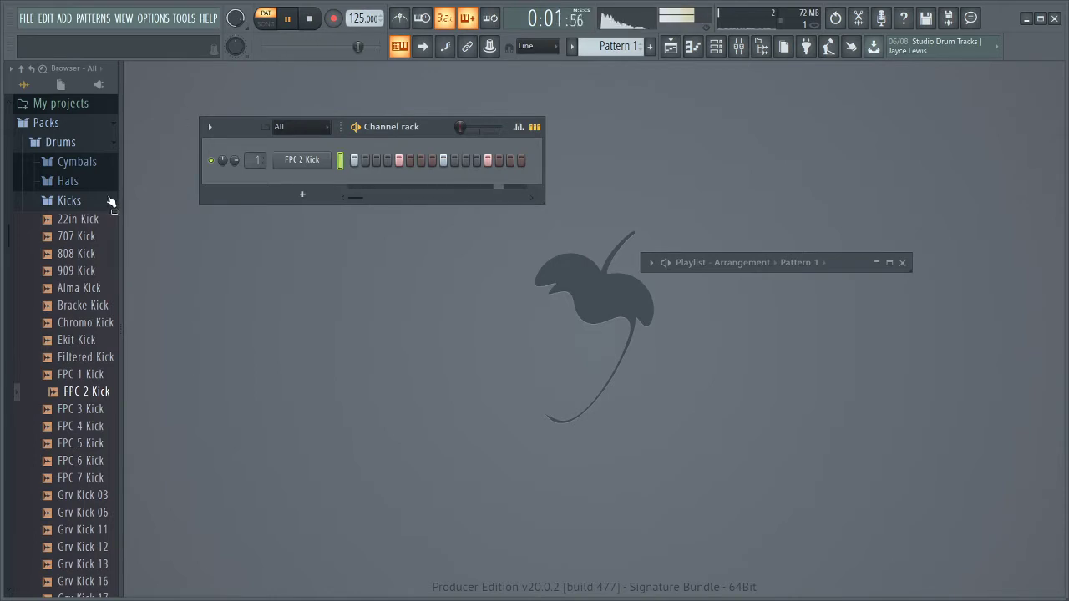
pyautogui.press('space')
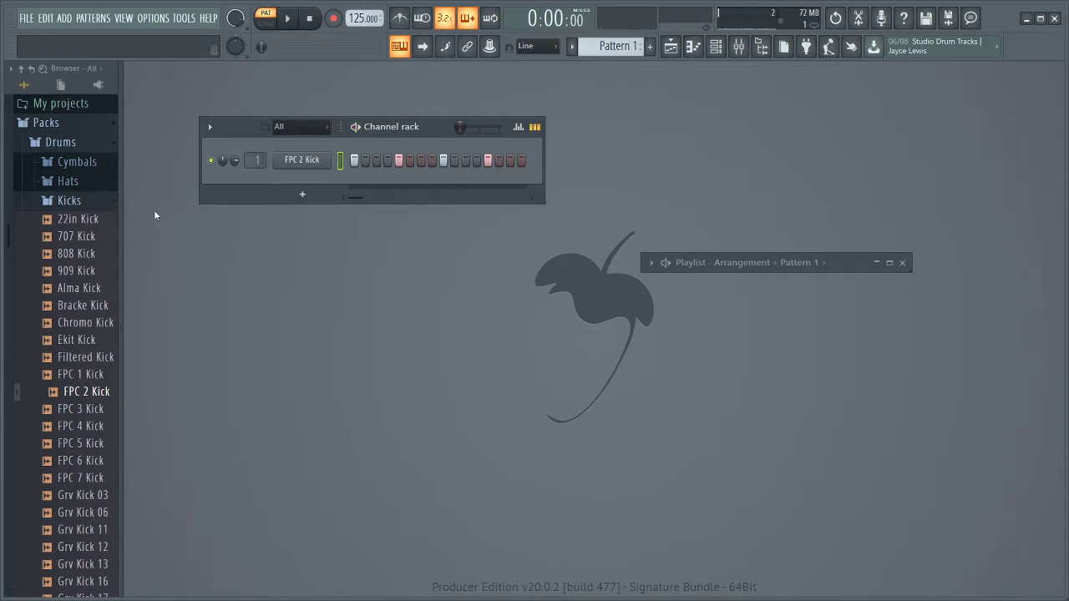
# Collapse the Kicks folder in the browser, and close and reopen the Playlist window
pyautogui.click(57, 201)
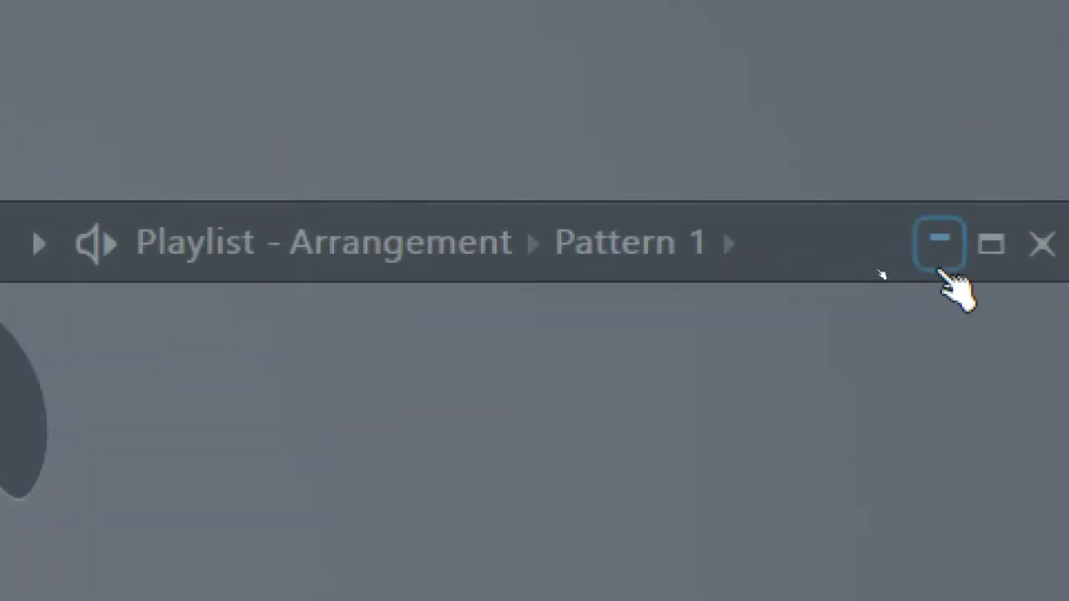
pyautogui.click(901, 263)
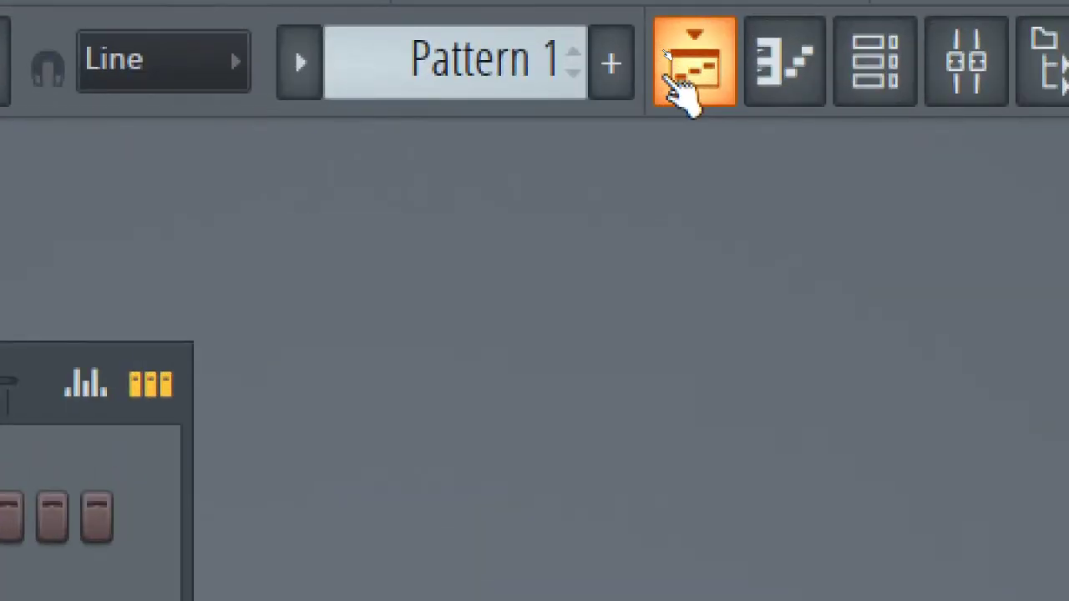
pyautogui.click(672, 75)
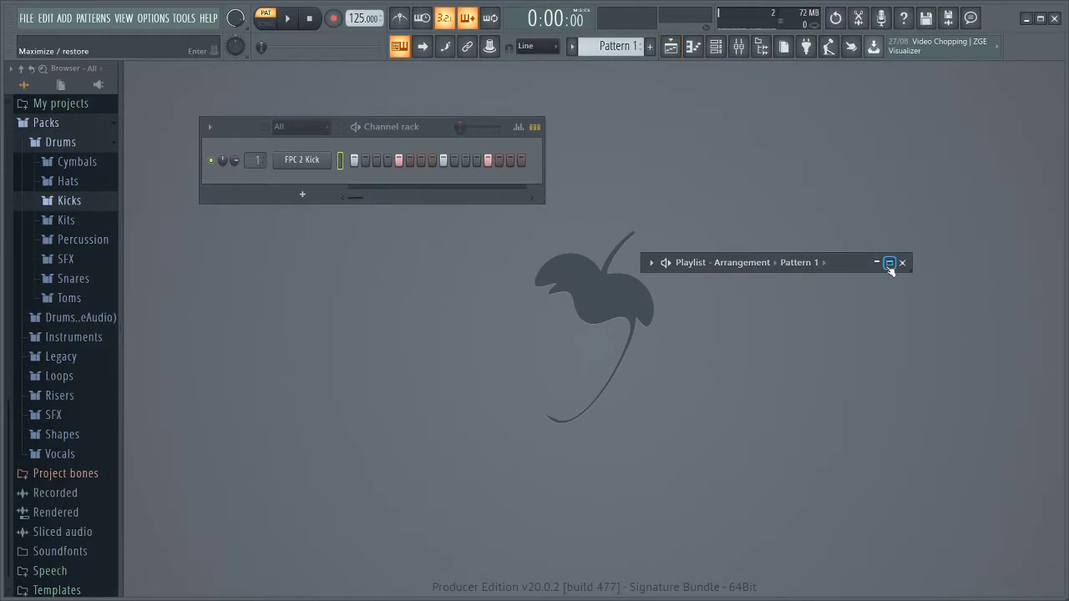
pyautogui.click(890, 263)
pyautogui.click(672, 55)
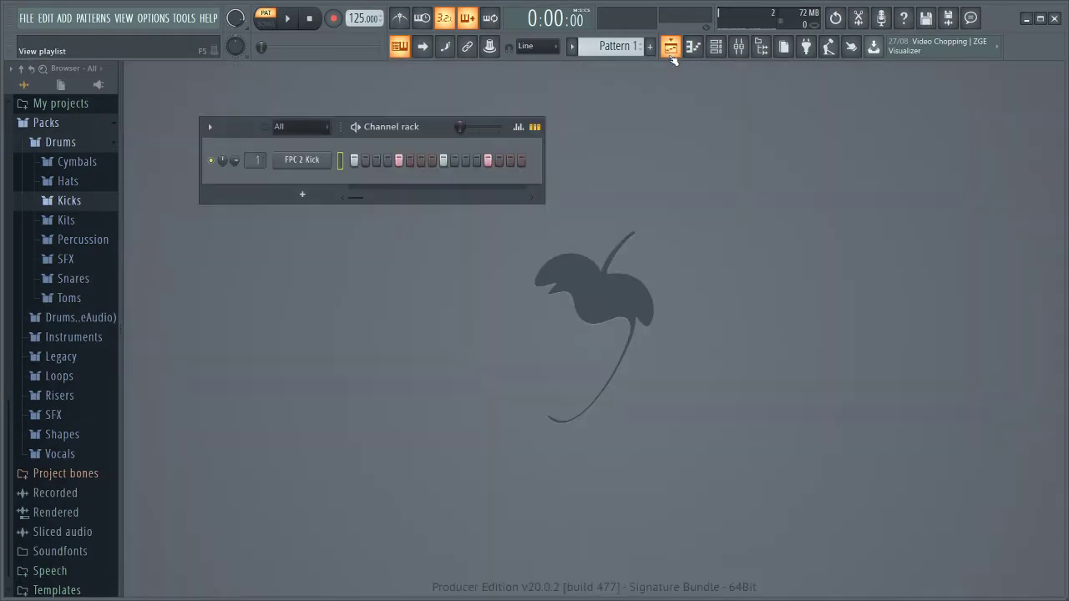
pyautogui.click(671, 48)
pyautogui.click(671, 50)
pyautogui.click(672, 55)
pyautogui.click(672, 55)
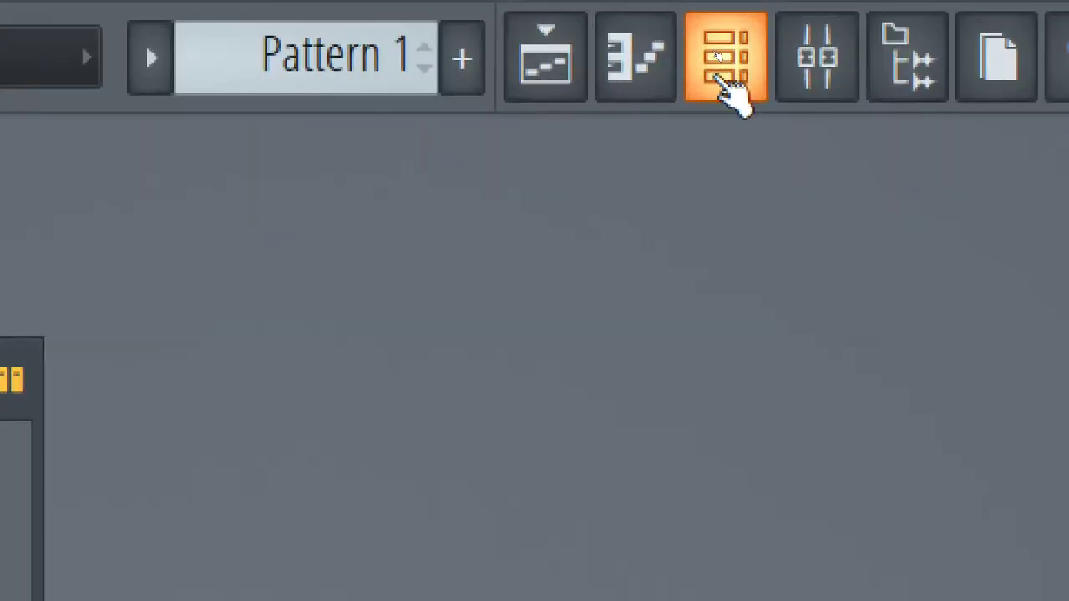
# Hide and show the Channel rack, and open the Playlist maximized across the workspace
pyautogui.click(723, 79)
pyautogui.click(723, 80)
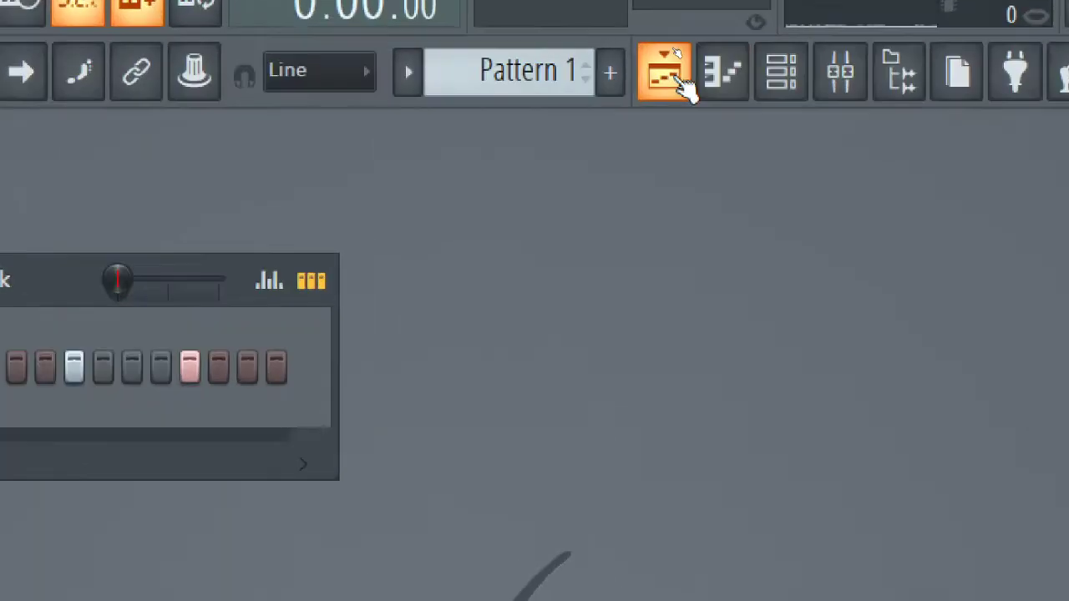
pyautogui.click(672, 77)
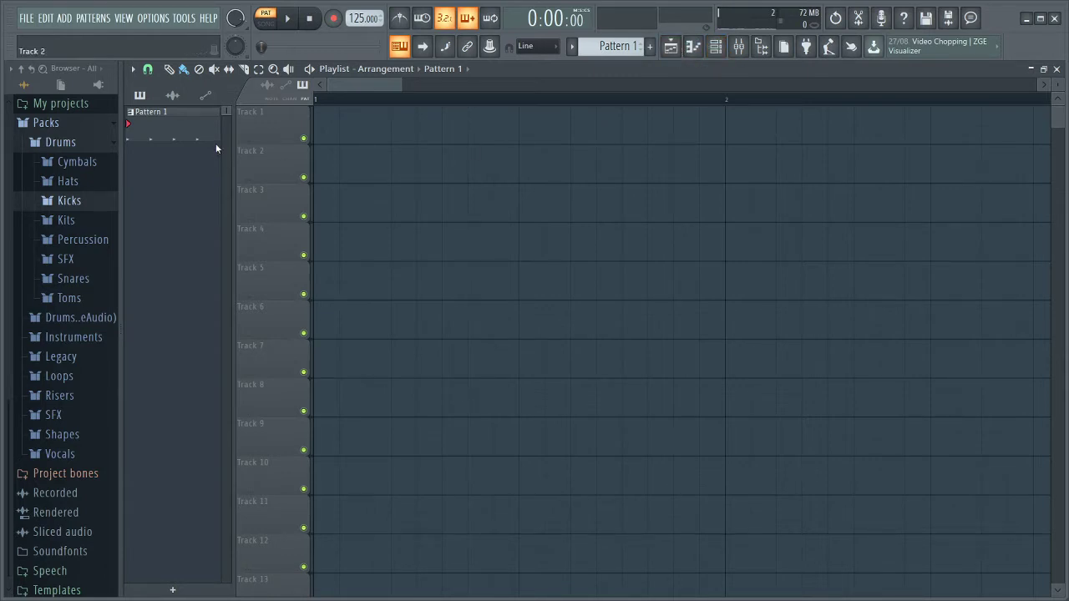
# Play the kick pattern from the Channel rack with the Playlist closed, and reopen the Playlist
pyautogui.click(1057, 69)
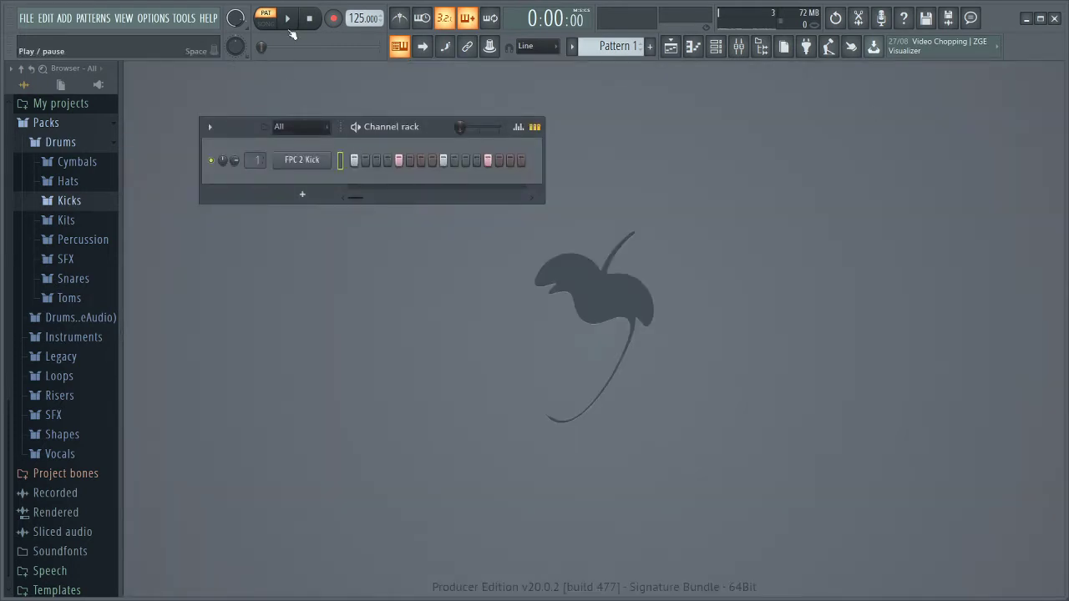
pyautogui.click(289, 29)
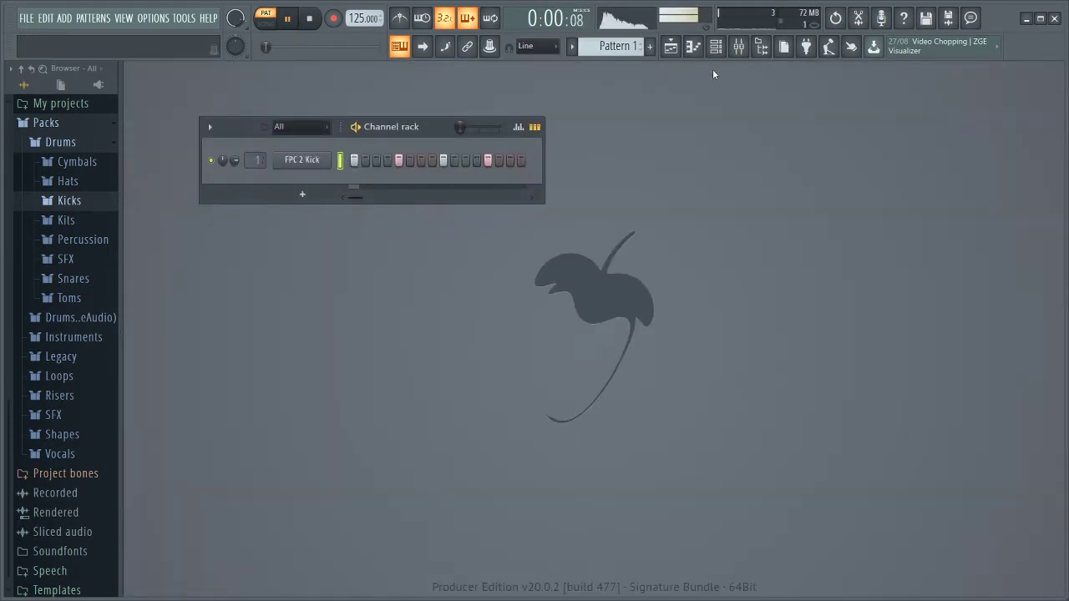
pyautogui.click(671, 46)
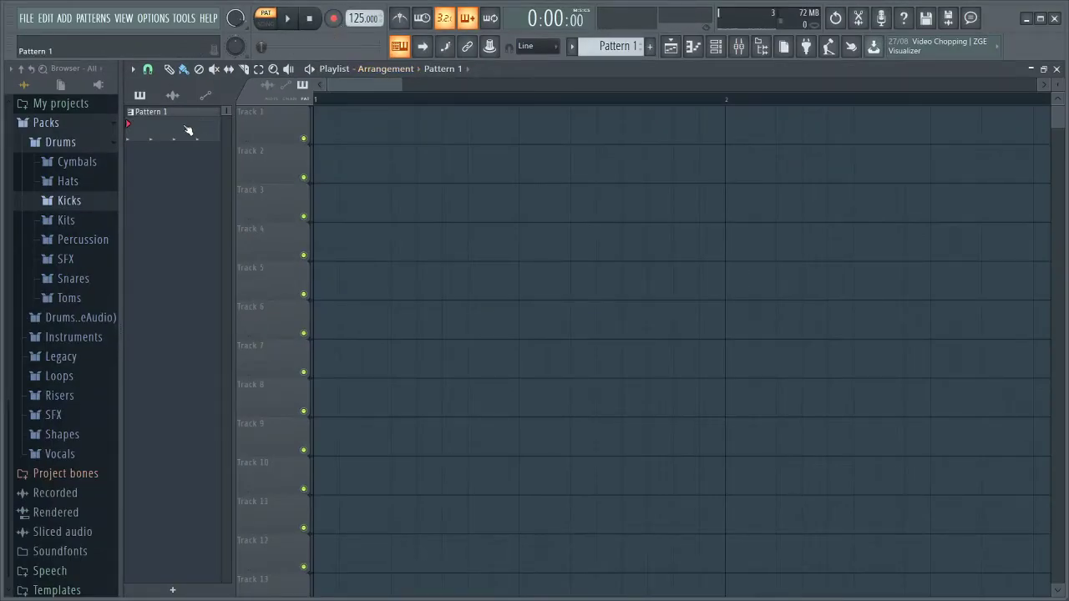
# Place Pattern 1 at bar 1 of Track 1 in the Playlist, and play it back in song mode
pyautogui.moveTo(189, 131); pyautogui.dragTo(324, 125)
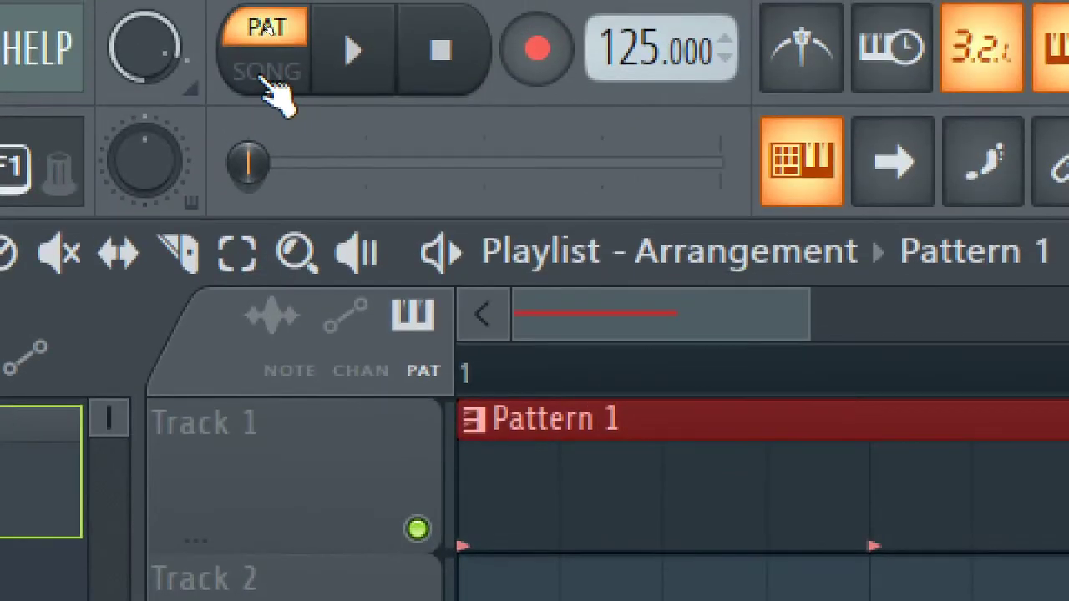
pyautogui.click(265, 73)
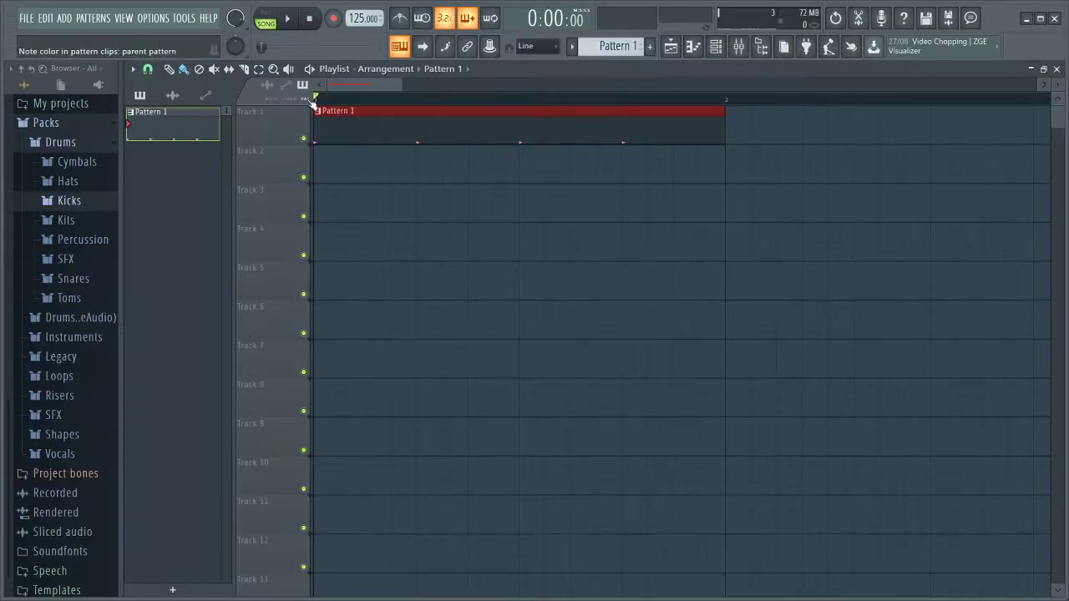
pyautogui.press('space')
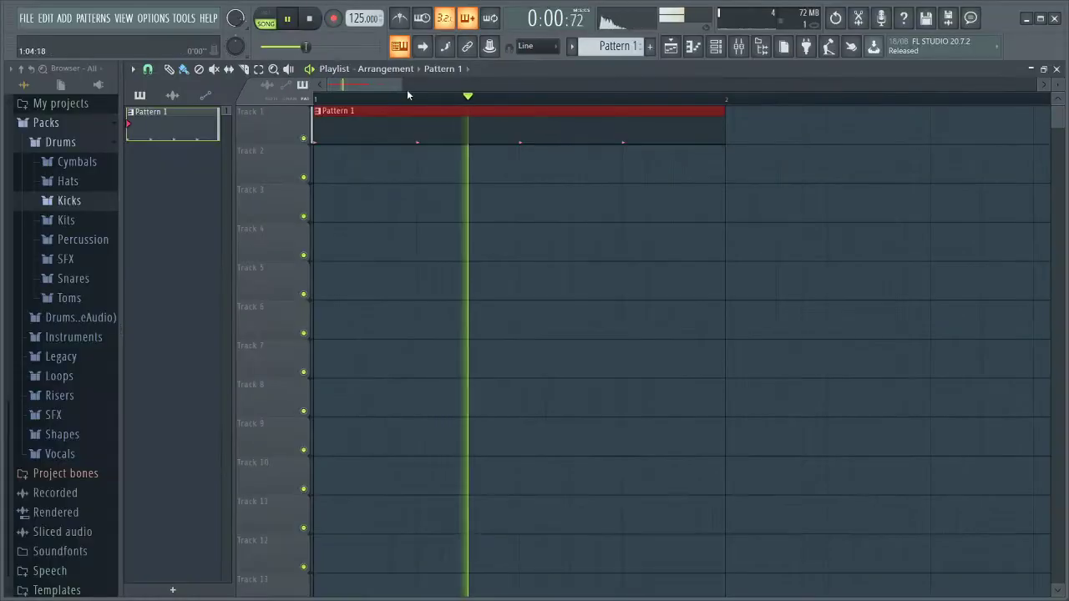
pyautogui.press('space')
pyautogui.moveTo(464, 89); pyautogui.dragTo(181, 75)
pyautogui.press('space')
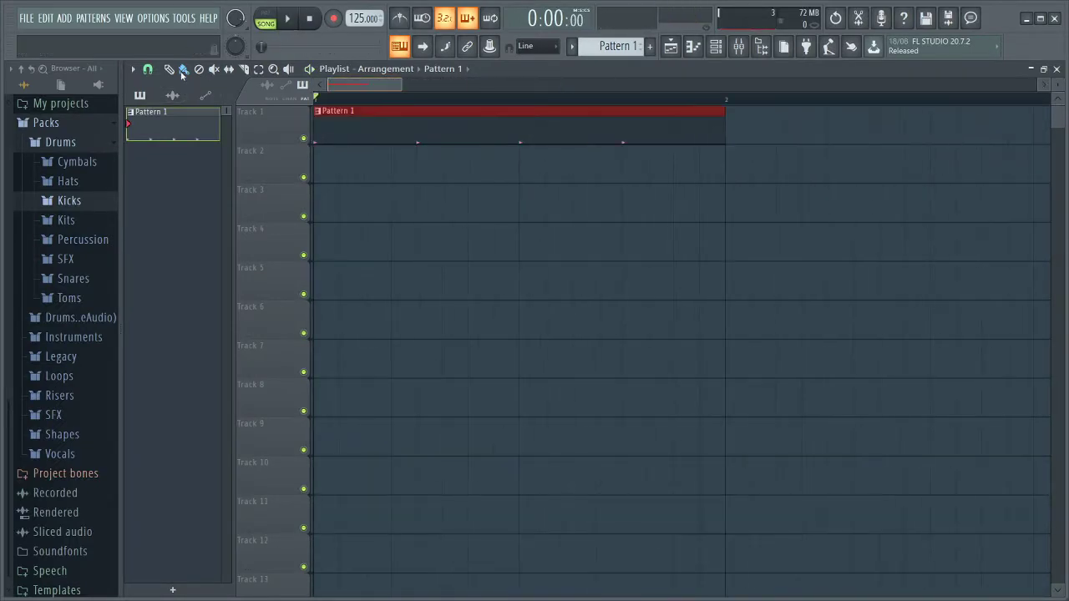
# Add a second Pattern 1 clip at bar 2 of Track 1, and play the two clips back
pyautogui.click(733, 124)
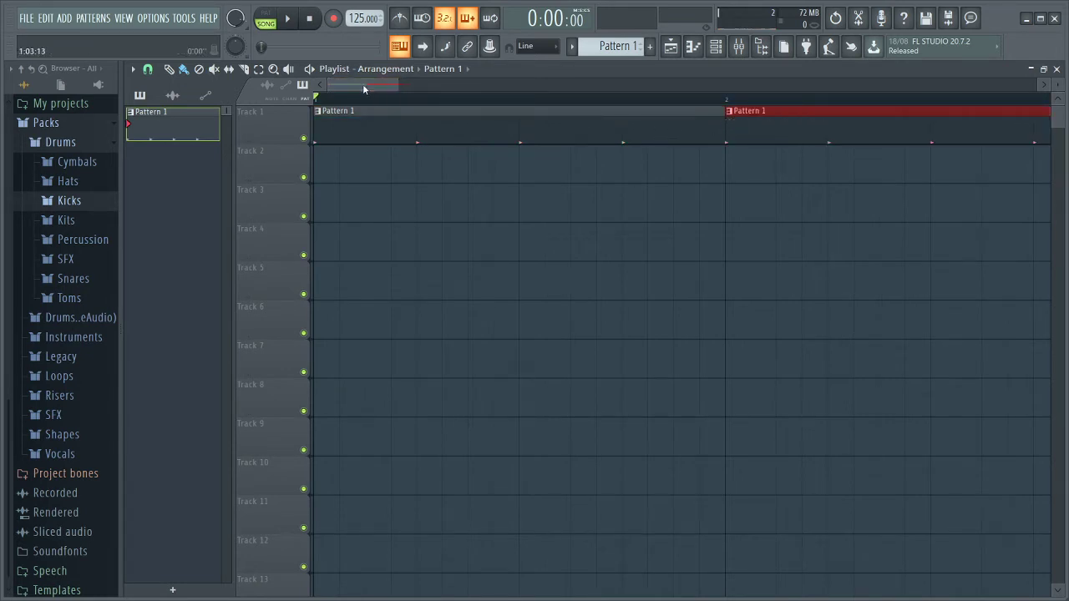
pyautogui.press('space')
pyautogui.scroll(-3, 376, 128)
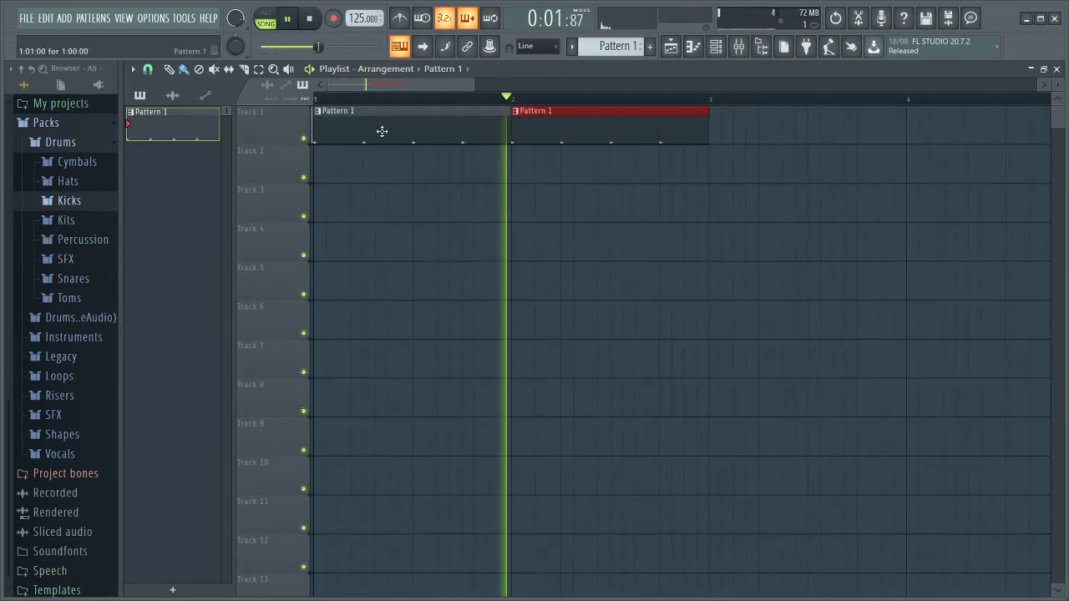
pyautogui.press('space')
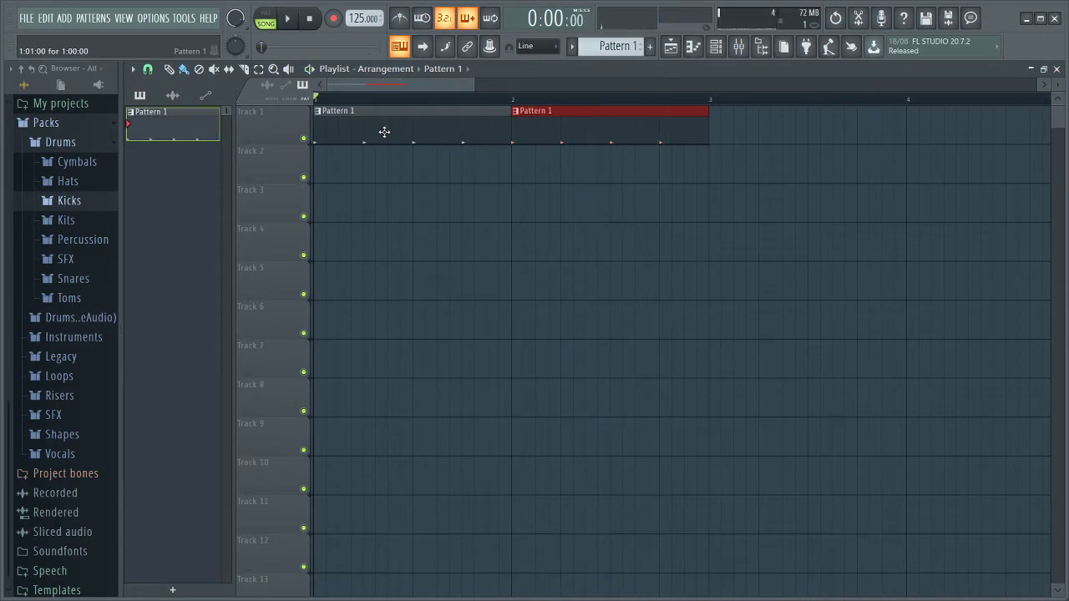
# Examine the Playlist timeline by scrolling along it and zooming in and out, ending with about 16 bars in view
pyautogui.scroll(-6, 427, 142)
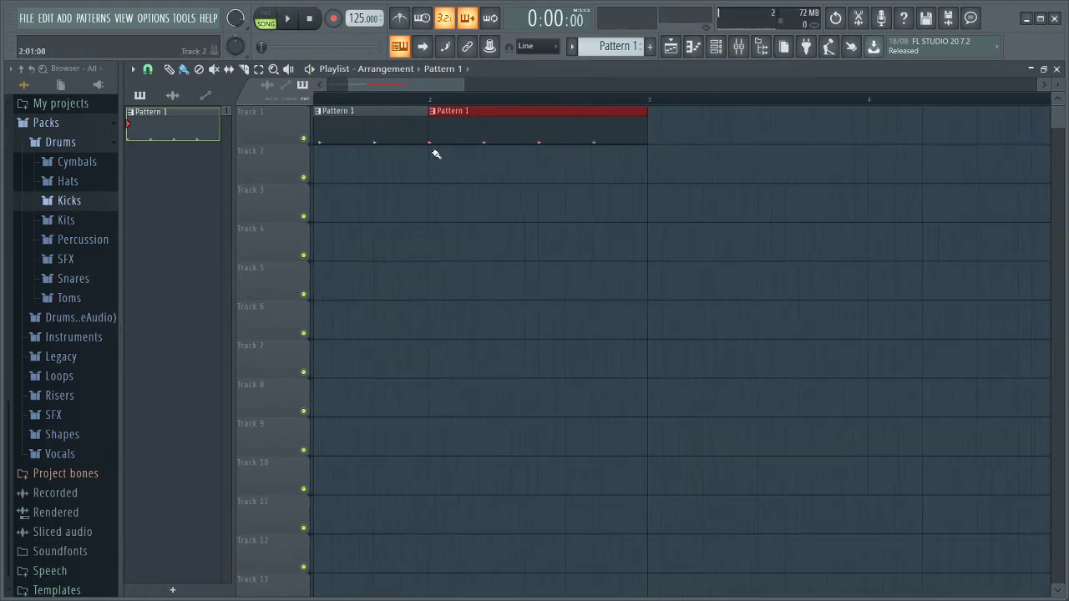
pyautogui.scroll(6, 401, 150)
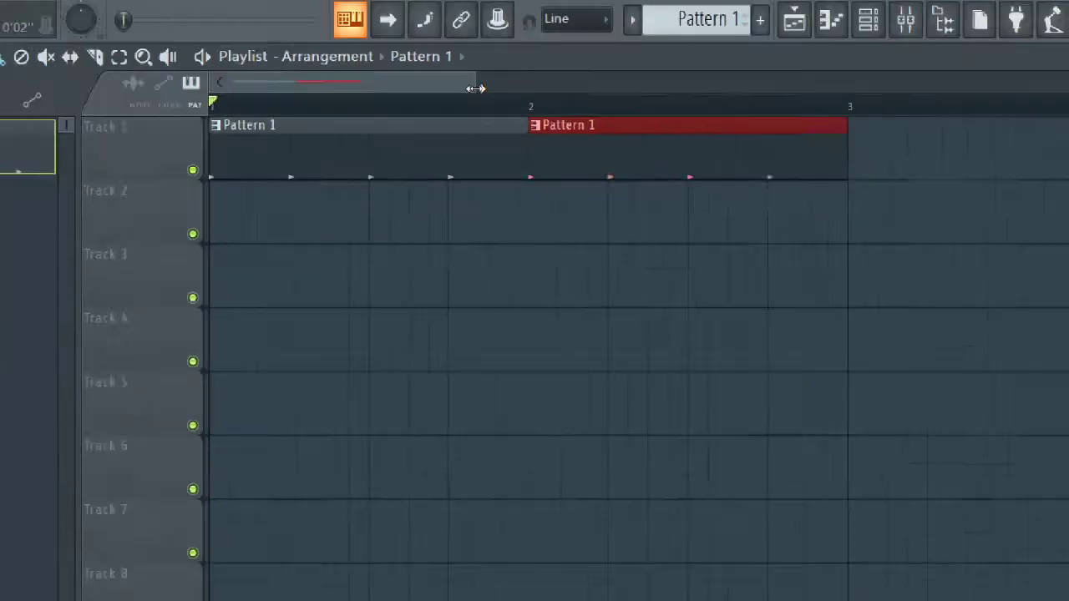
pyautogui.moveTo(475, 87); pyautogui.dragTo(515, 110)
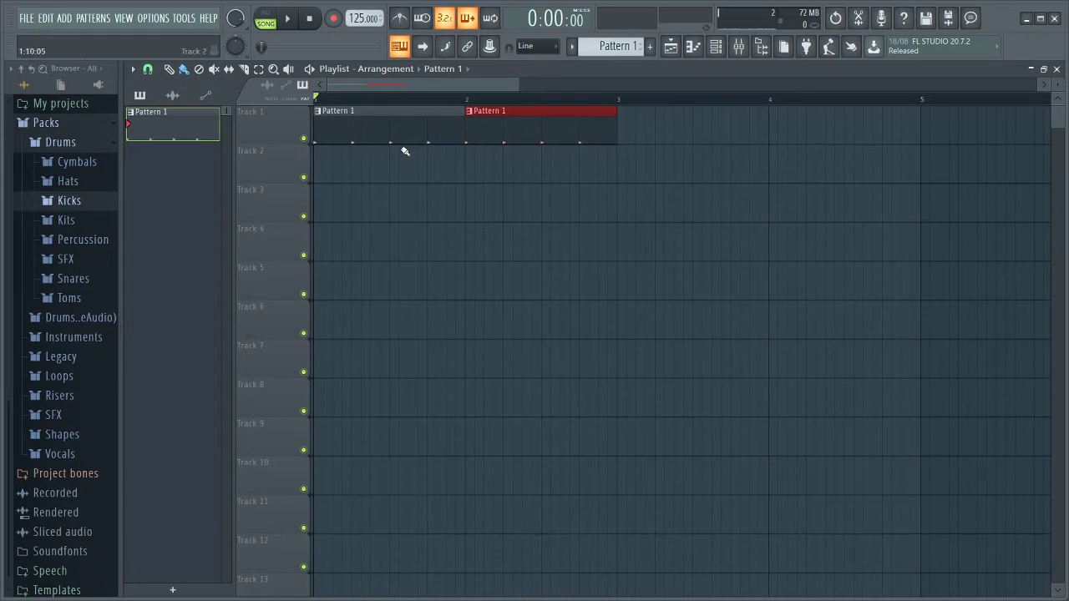
pyautogui.scroll(-5, 405, 154)
pyautogui.scroll(4, 386, 164)
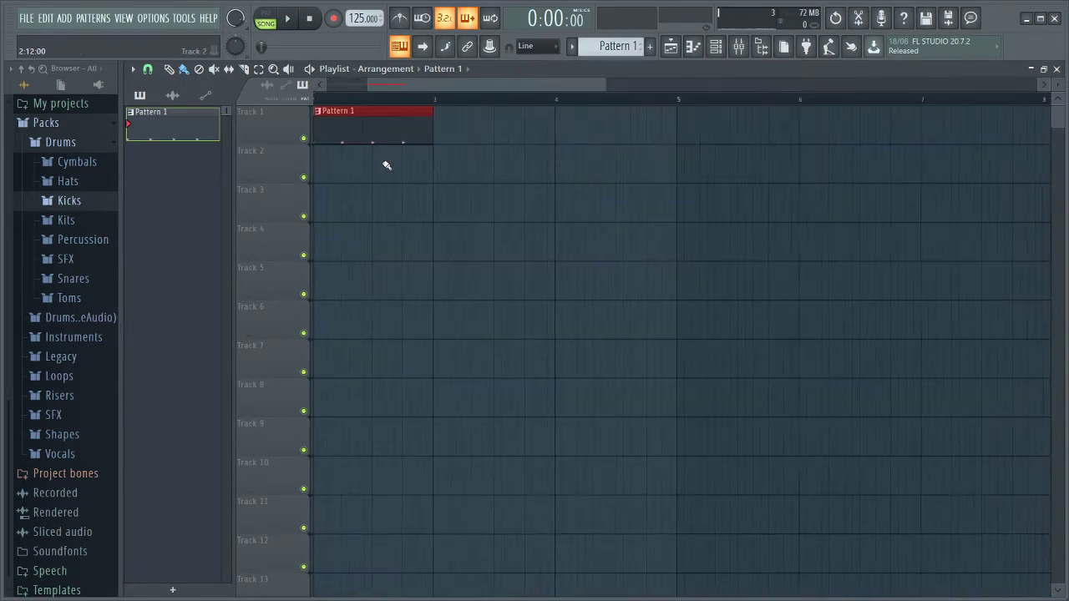
pyautogui.scroll(3, 386, 164)
pyautogui.moveTo(405, 87); pyautogui.dragTo(342, 87)
pyautogui.scroll(6, 231, 138)
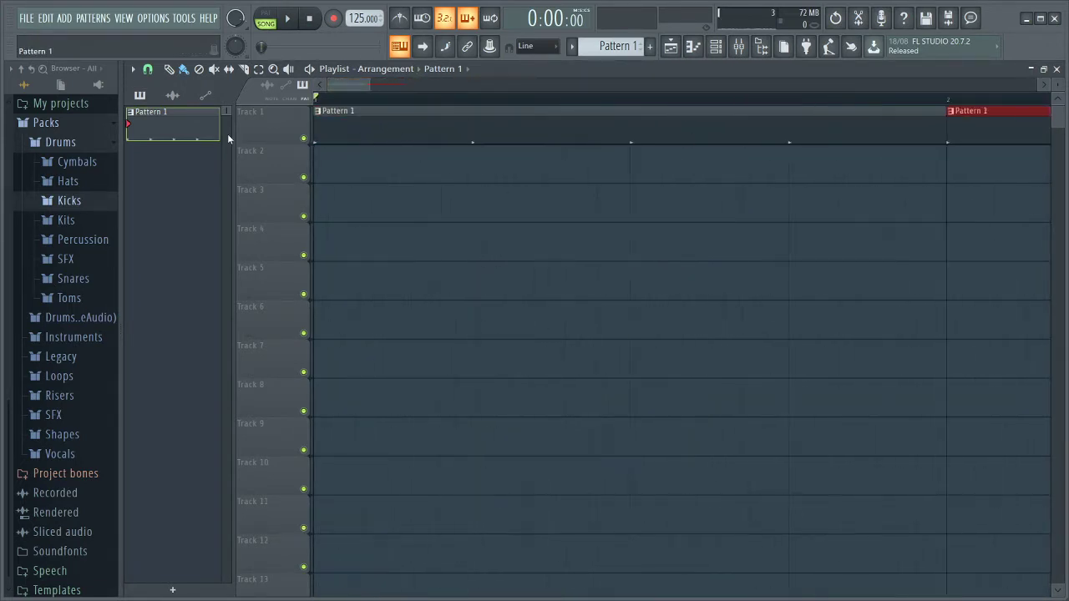
pyautogui.scroll(-5, 411, 136)
pyautogui.scroll(-6, 411, 137)
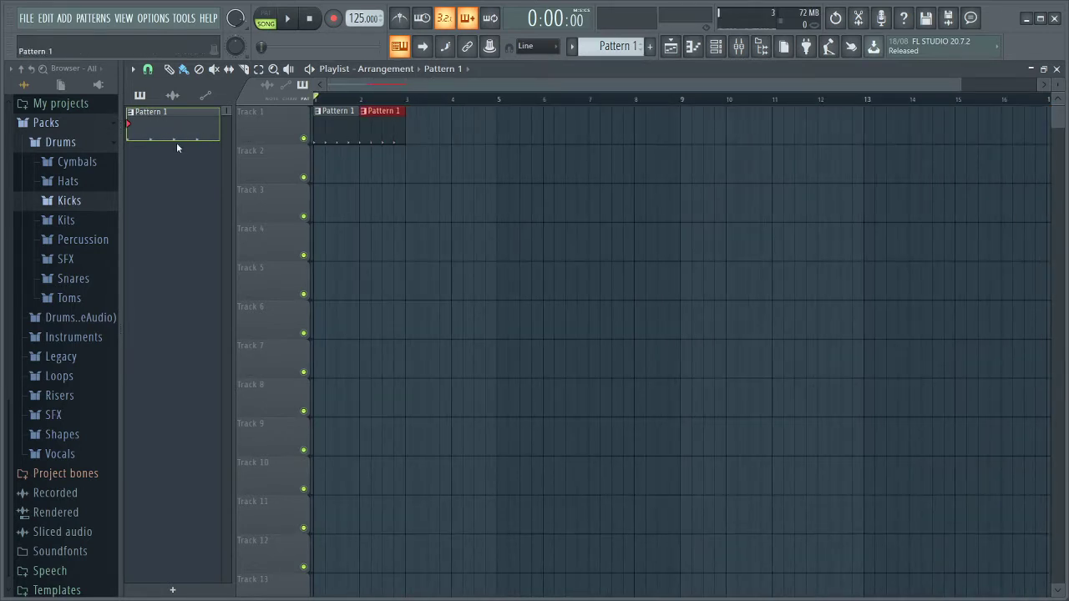
# Clone Pattern 1 in the pattern list, and show the Channel rack over the Playlist for the copy
pyautogui.rightClick(157, 125)
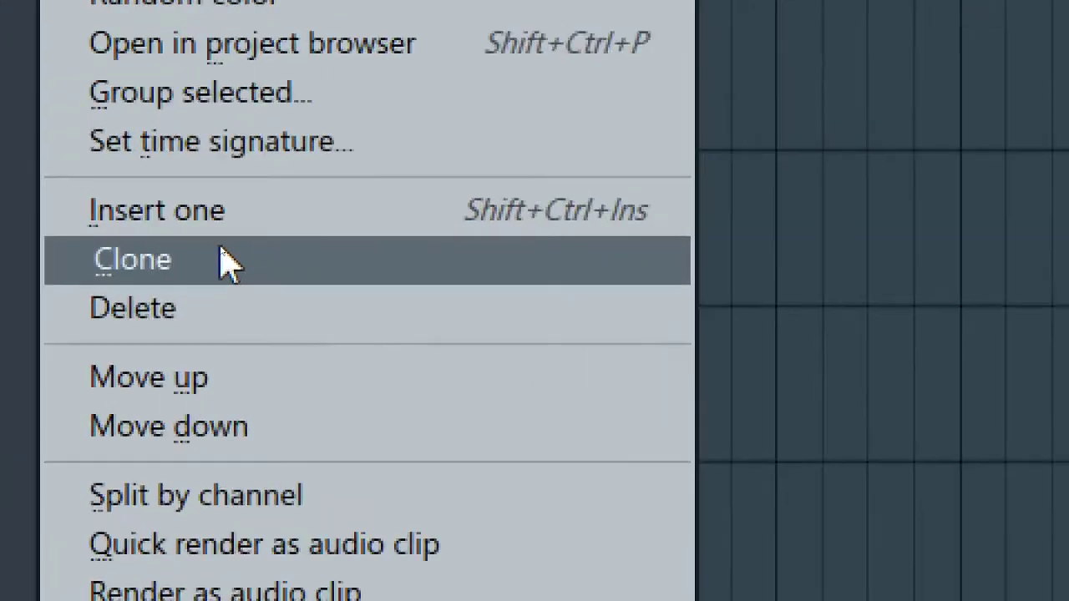
pyautogui.click(221, 248)
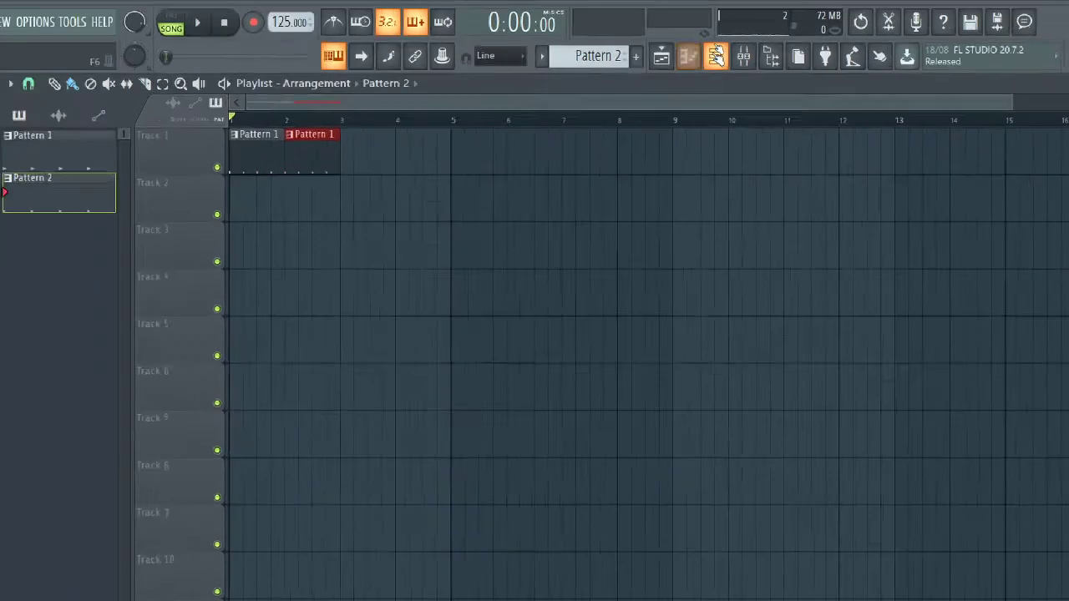
pyautogui.click(716, 47)
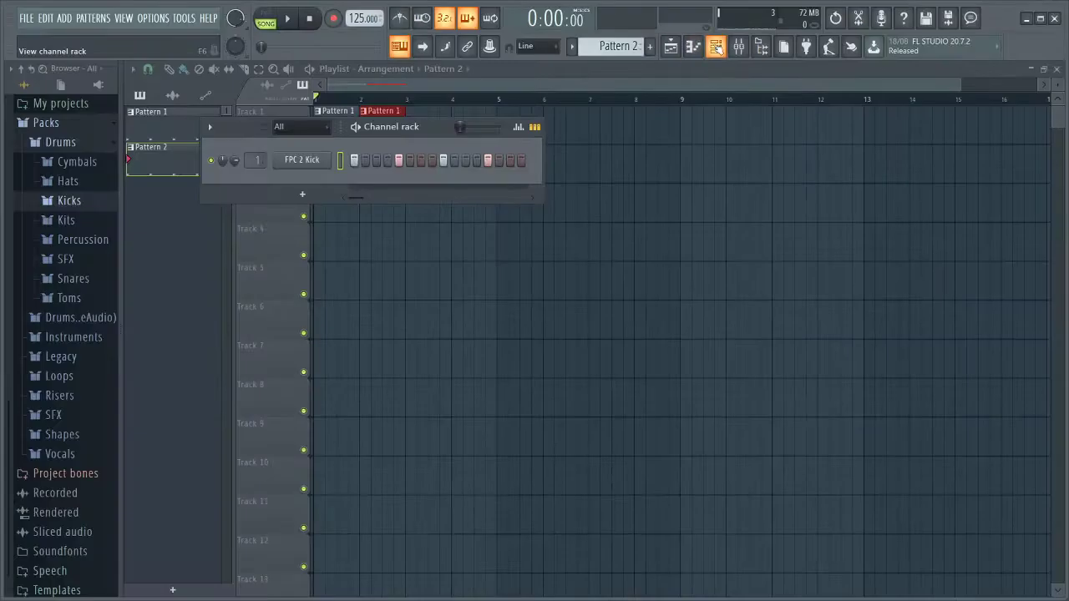
pyautogui.moveTo(369, 131); pyautogui.dragTo(560, 121)
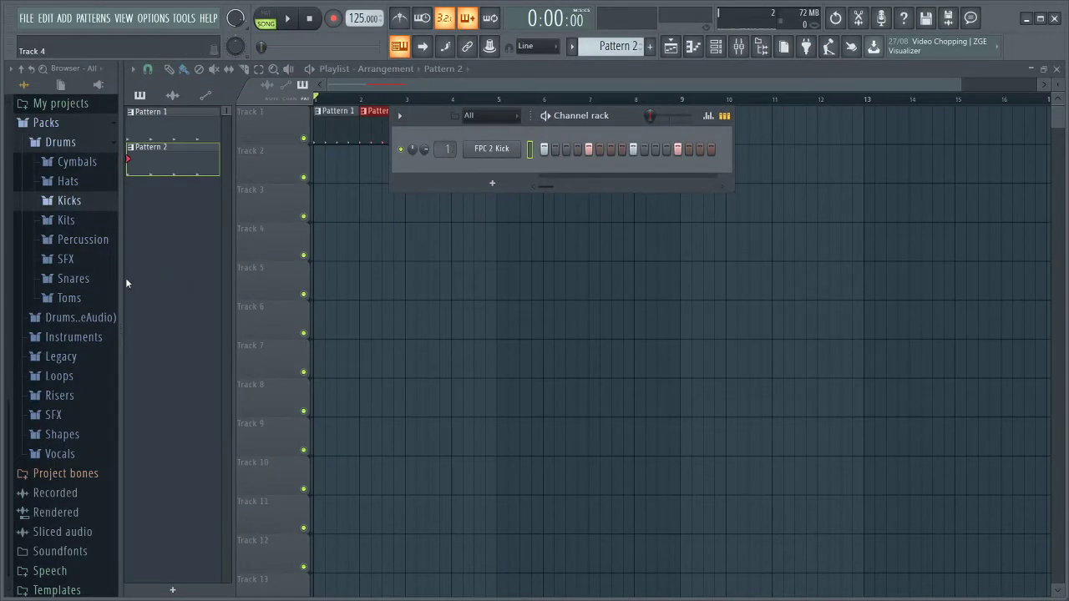
# Audition the 909 CH 1 and 808 OH samples in the Hats folder, and collapse the folder
pyautogui.click(67, 180)
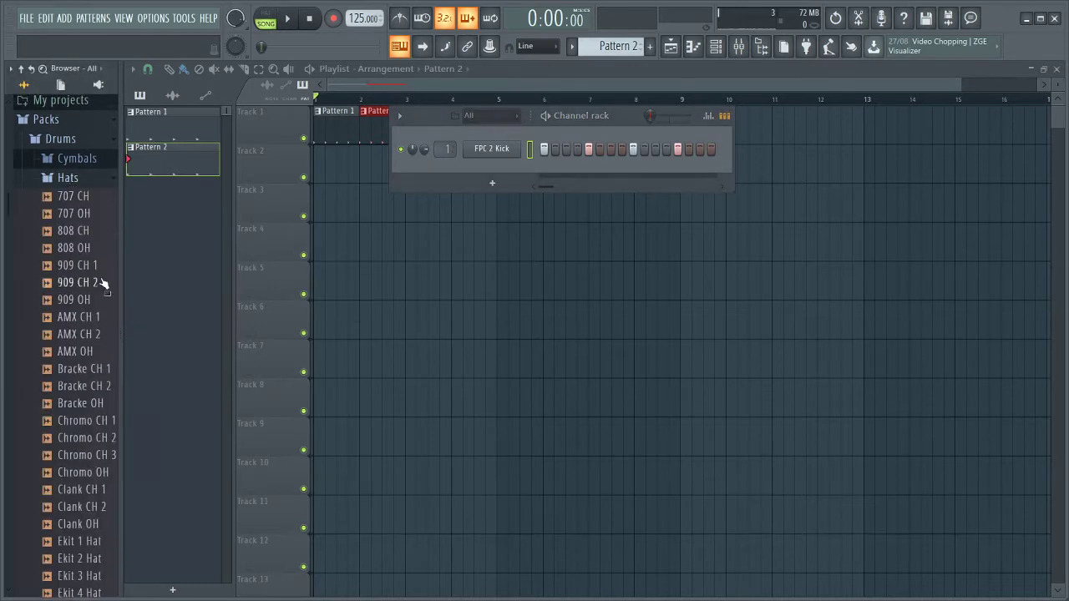
pyautogui.click(71, 265)
pyautogui.click(71, 247)
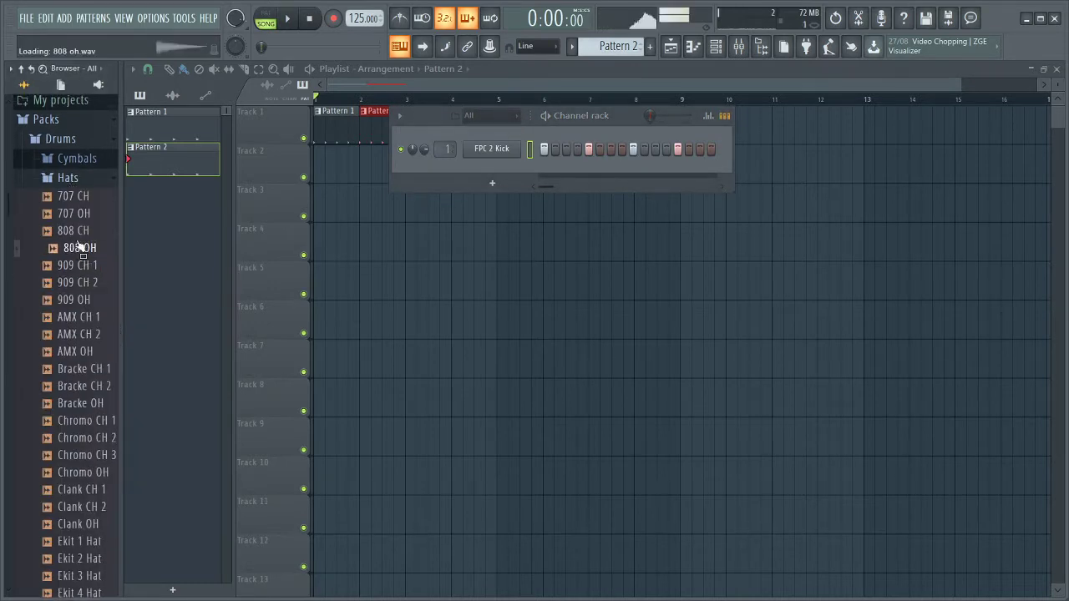
pyautogui.click(65, 180)
# Audition the 707 Snare and 808 Snare in the Snares folder, and add the 808 Snare as a new Channel rack channel
pyautogui.click(83, 277)
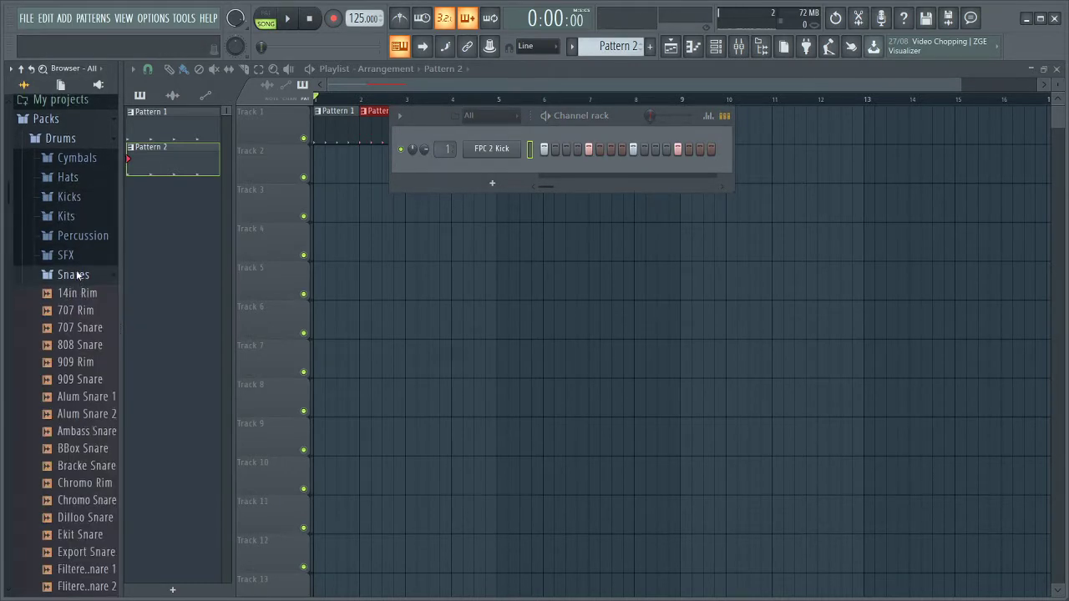
pyautogui.click(83, 327)
pyautogui.click(92, 345)
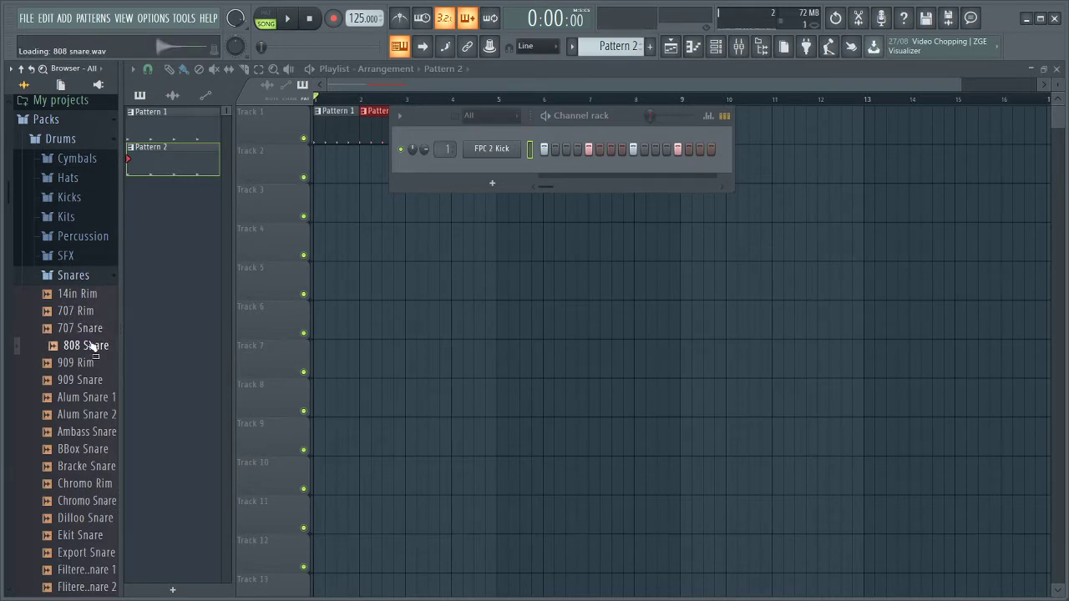
pyautogui.click(92, 346)
pyautogui.click(96, 346)
pyautogui.moveTo(96, 349); pyautogui.dragTo(497, 165)
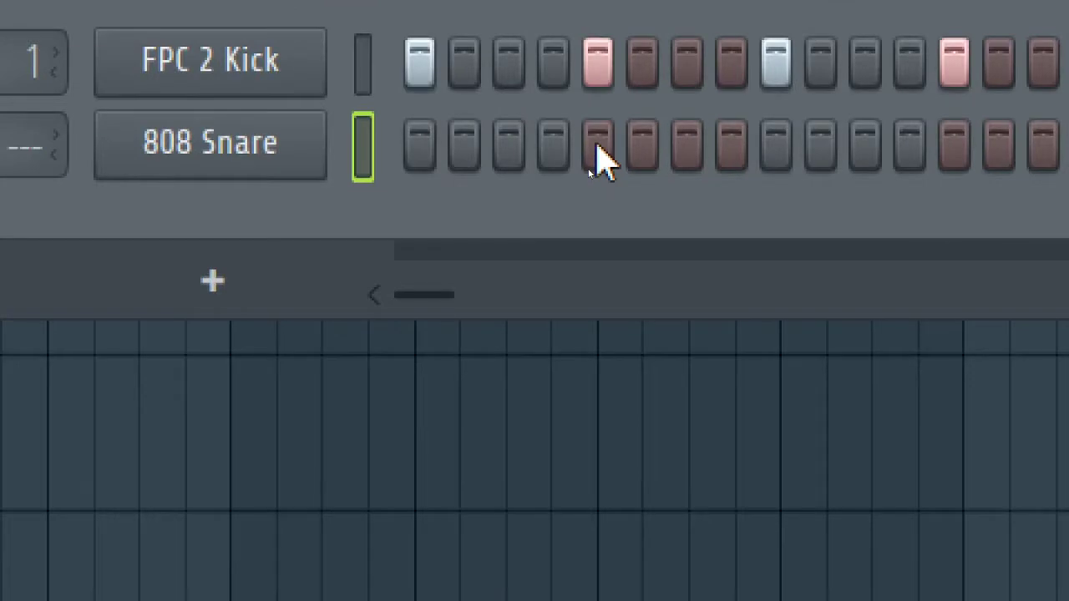
# Turn on steps 5 and 13 of the 808 Snare in Pattern 2, and play the pattern in pattern mode
pyautogui.click(588, 170)
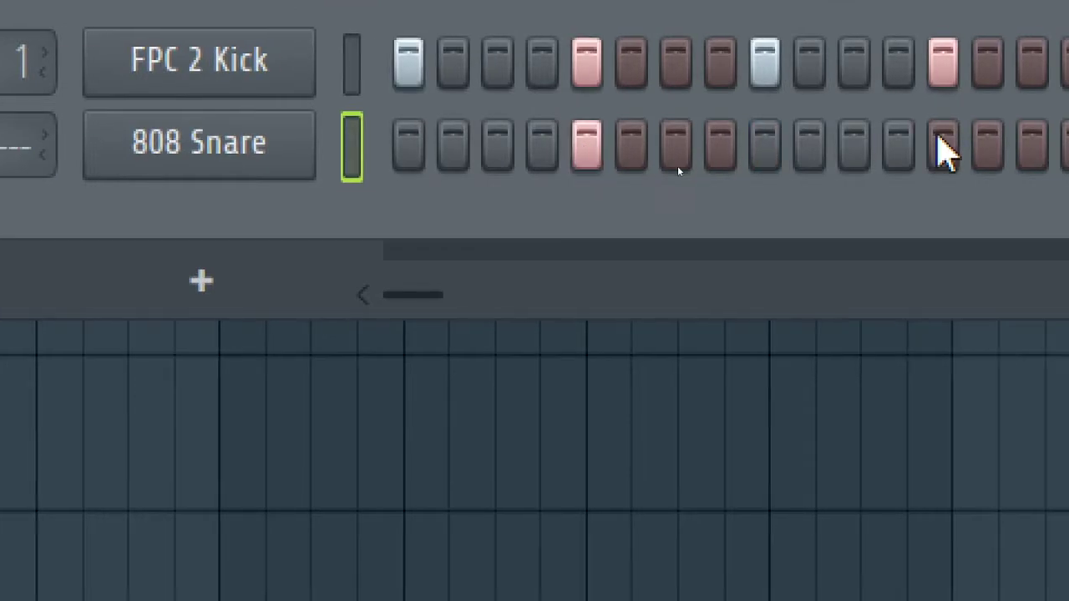
pyautogui.click(960, 149)
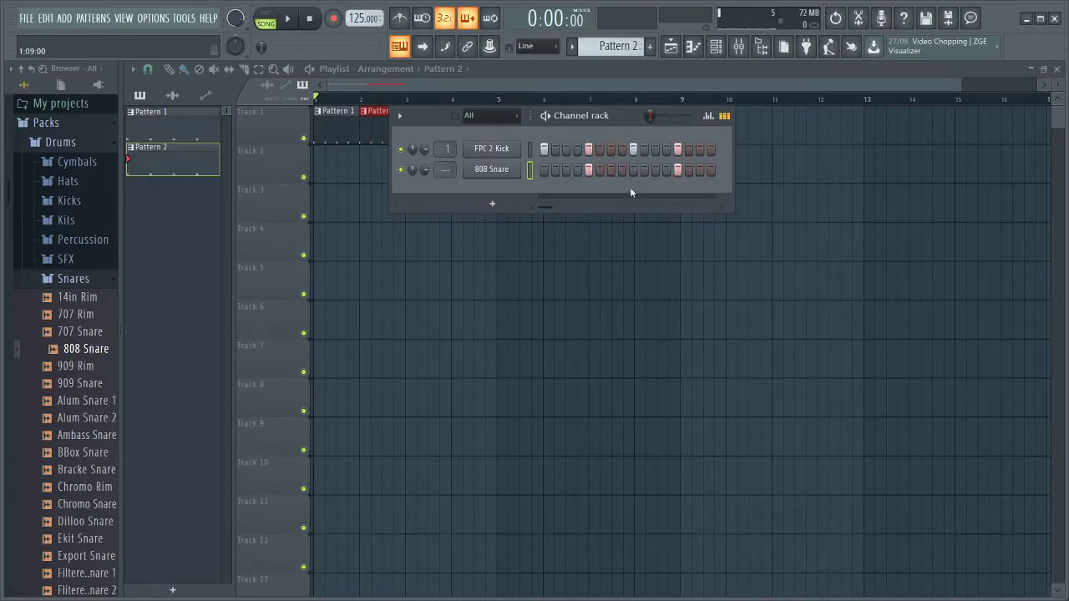
pyautogui.press('space')
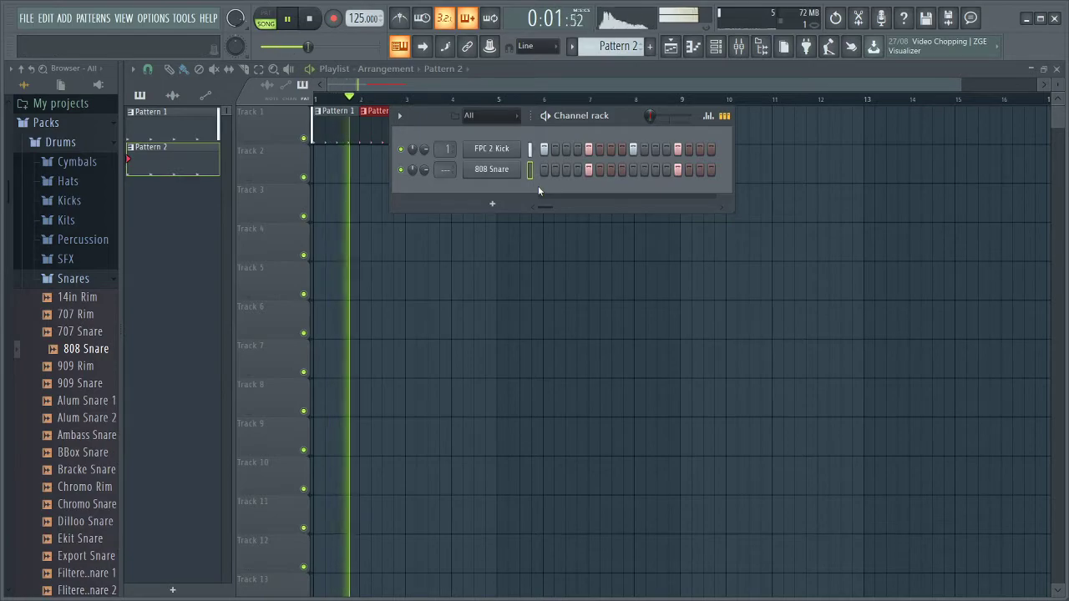
pyautogui.press('space')
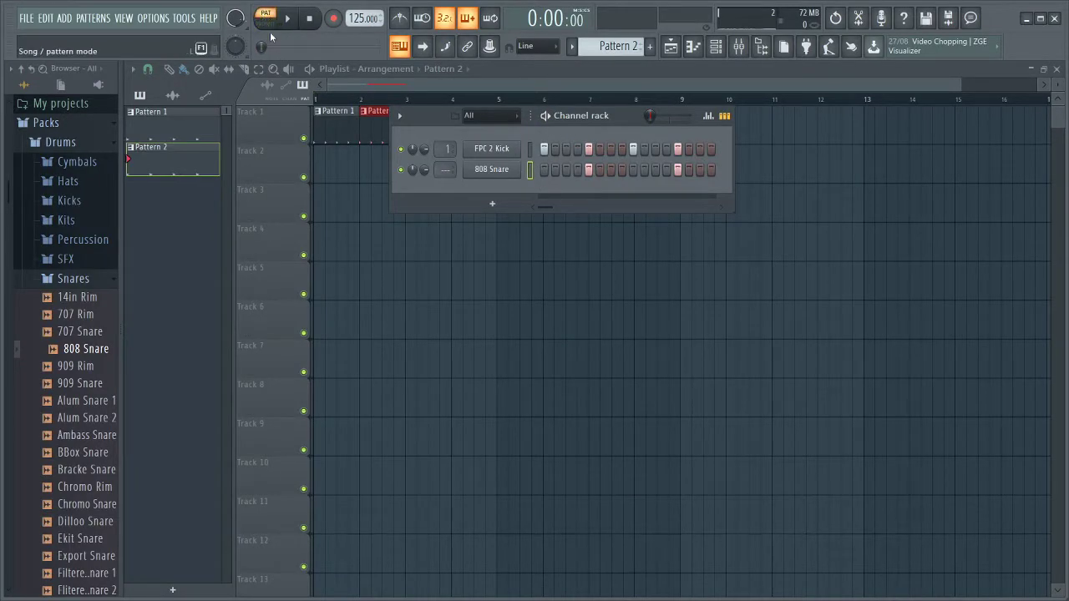
pyautogui.press('space')
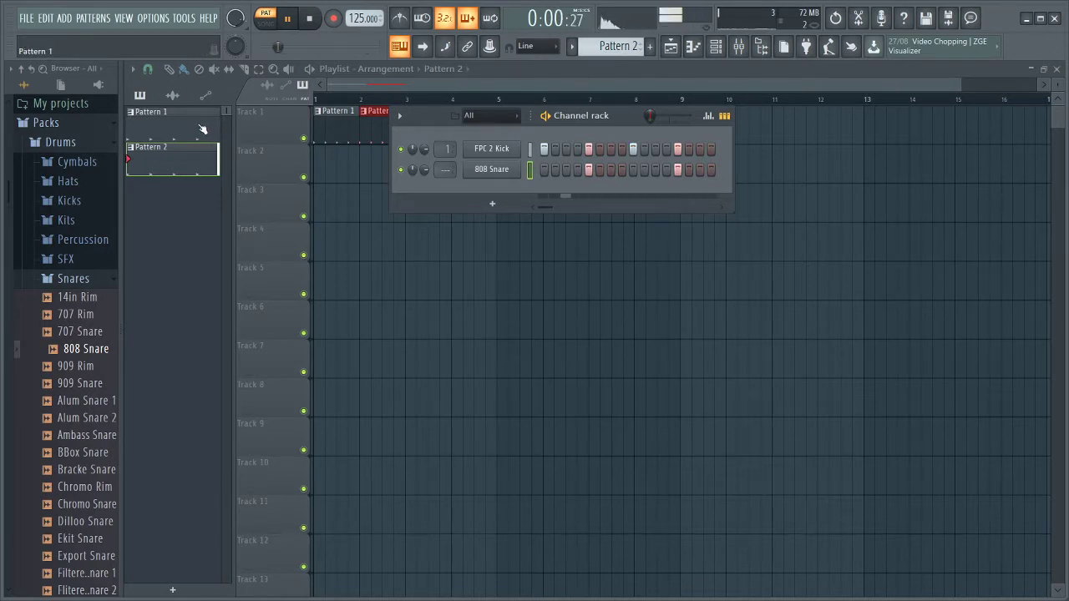
# Move the Channel rack clear of the tracks, and place Pattern 2 clips at bars 3 and 4 of Track 1
pyautogui.moveTo(599, 116); pyautogui.dragTo(582, 274)
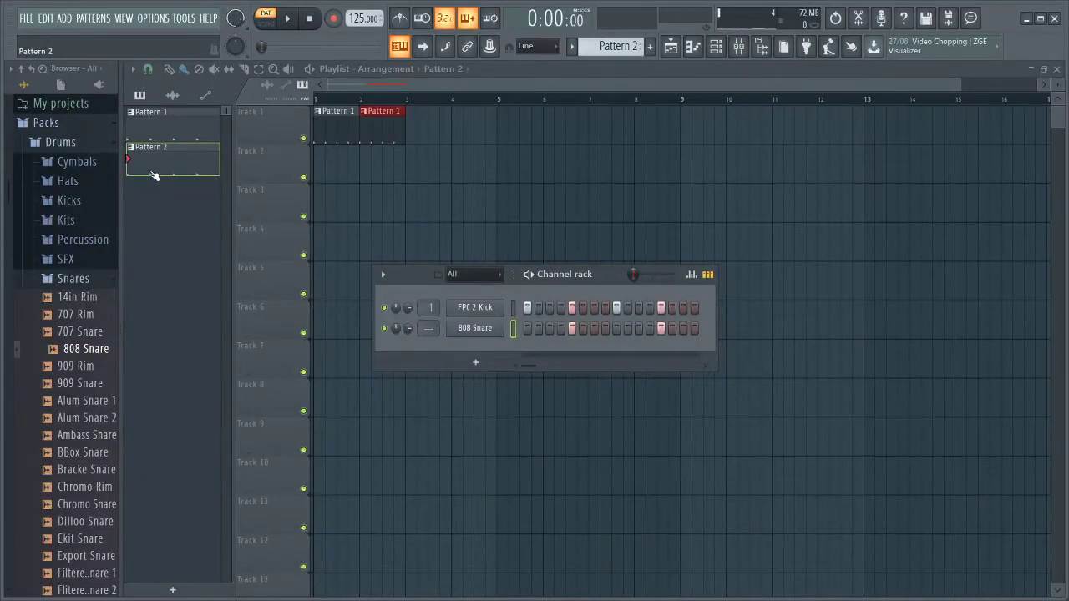
pyautogui.moveTo(154, 174); pyautogui.dragTo(416, 140)
pyautogui.click(453, 131)
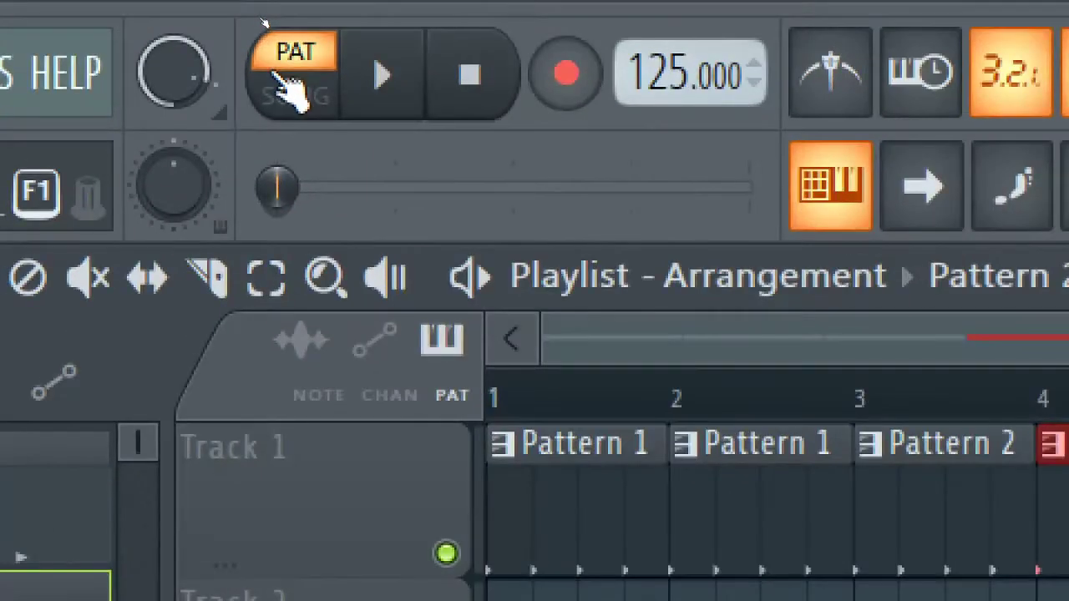
# Switch to song mode, and play the four-bar arrangement before stopping playback
pyautogui.click(263, 23)
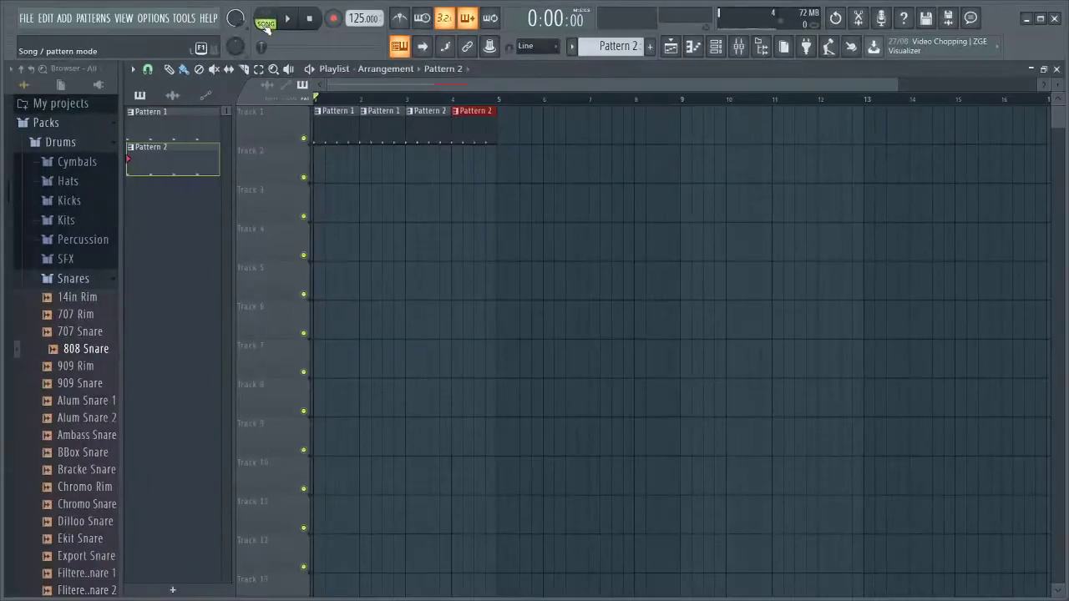
pyautogui.press('space')
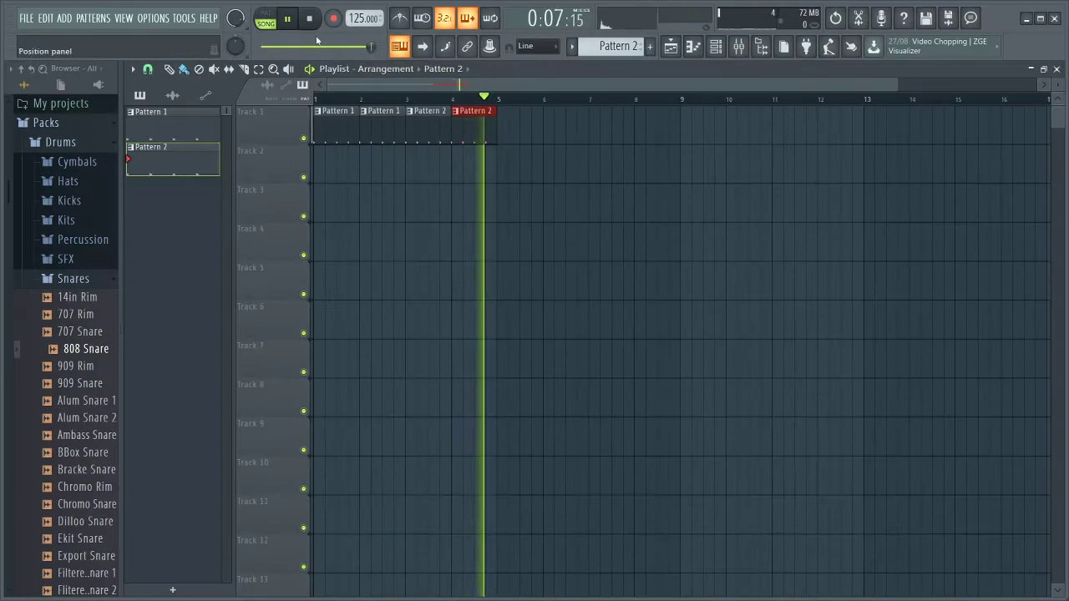
pyautogui.click(315, 19)
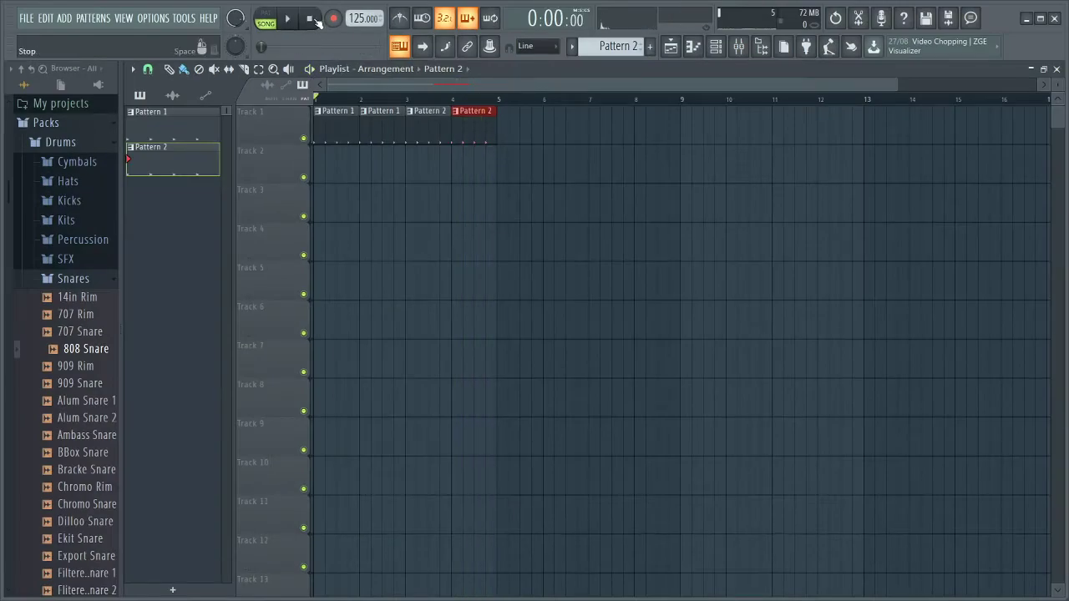
# Clone Pattern 2 into a new pattern, and show the Channel rack over the Playlist
pyautogui.rightClick(181, 171)
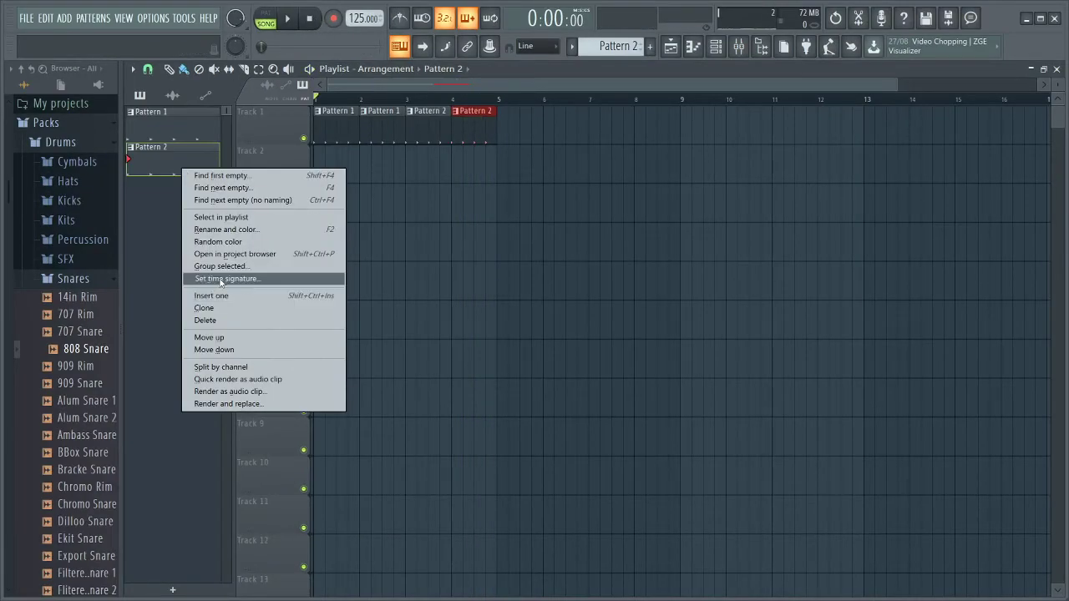
pyautogui.click(237, 309)
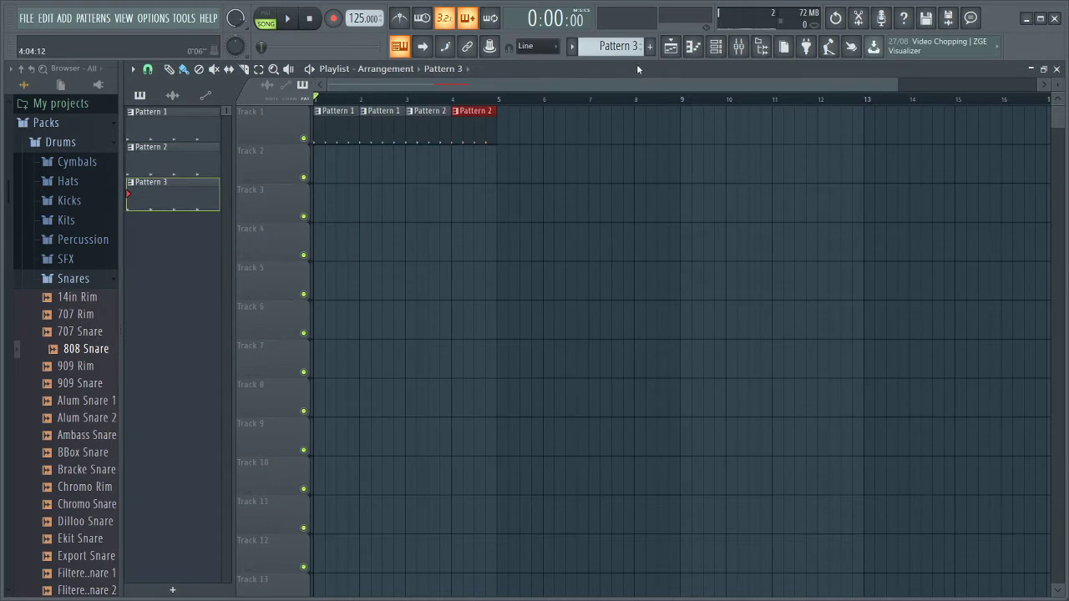
pyautogui.click(716, 46)
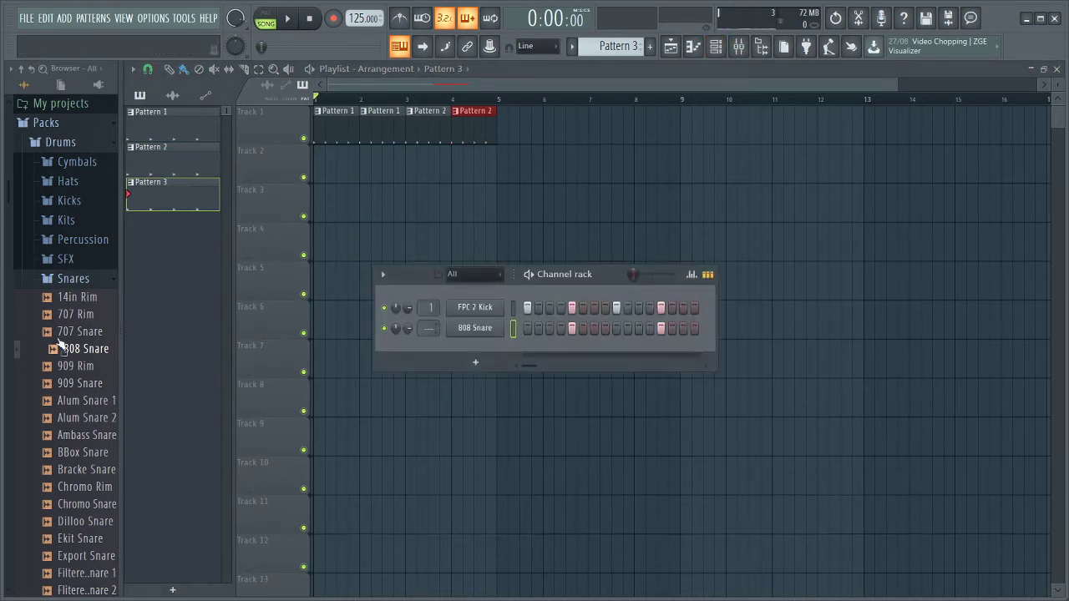
# Close the Snares folder, open the Hats folder, and add the 707 CH sample as a new Channel rack channel
pyautogui.click(57, 279)
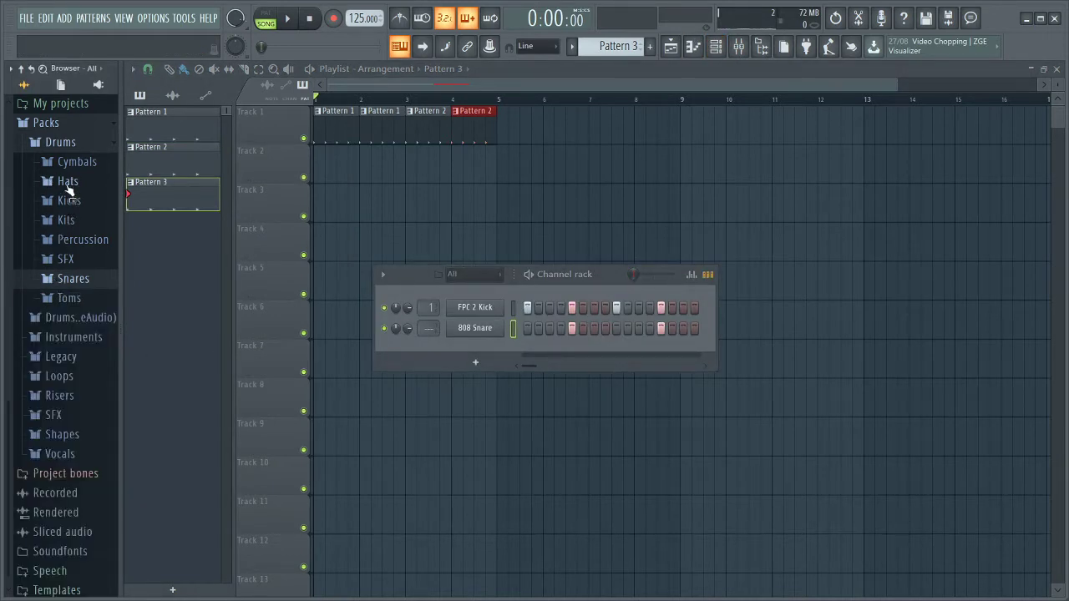
pyautogui.click(68, 184)
pyautogui.moveTo(68, 198); pyautogui.dragTo(487, 354)
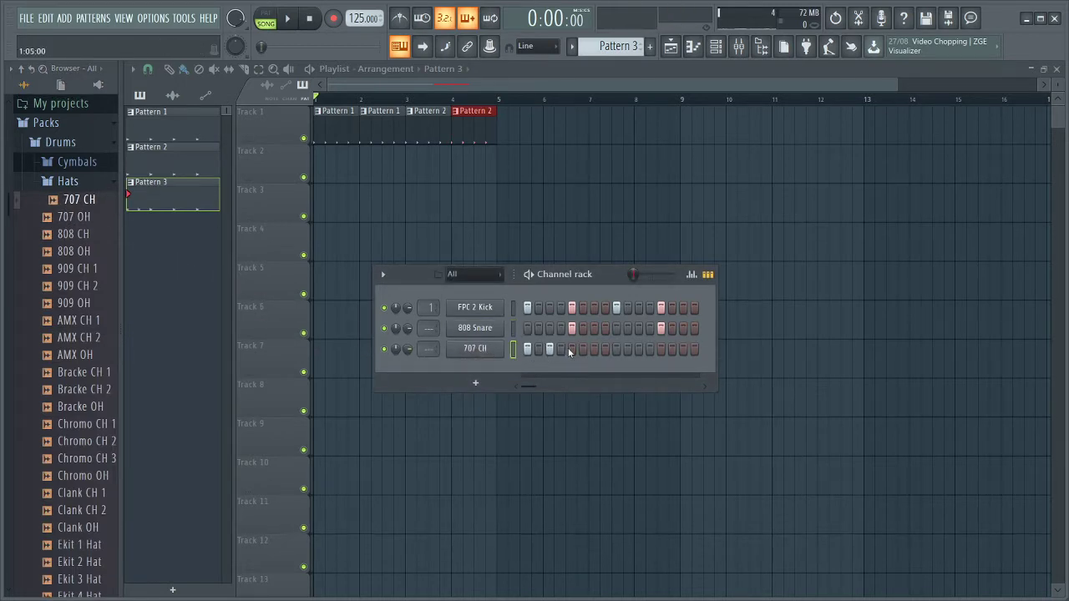
# Turn on every odd-numbered step of the 707 CH channel from 1 to 15, and play Pattern 3 in pattern mode
pyautogui.click(594, 349)
pyautogui.click(617, 349)
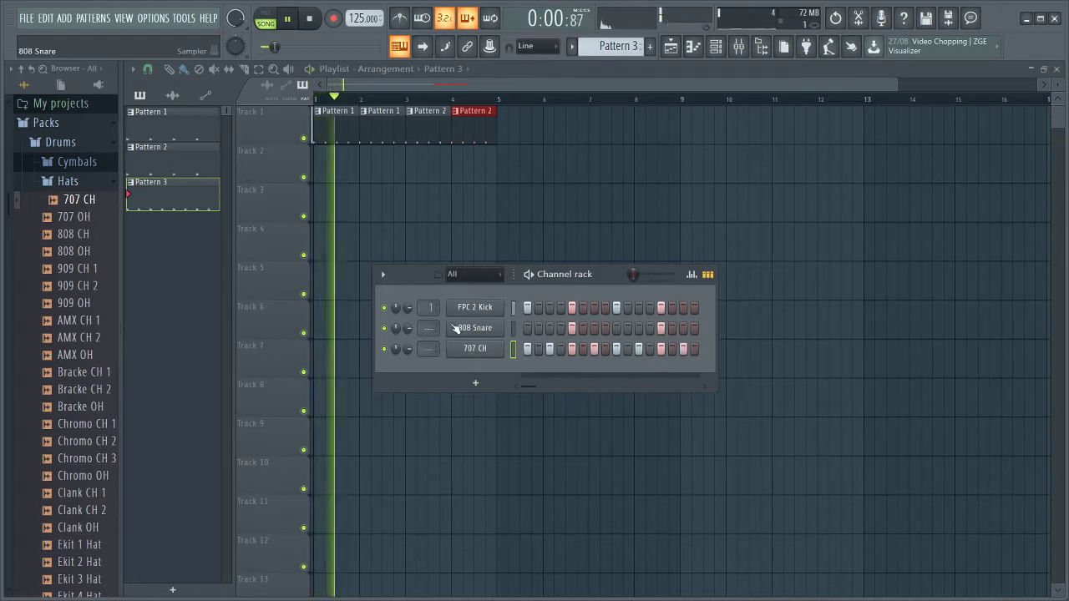
pyautogui.click(265, 22)
pyautogui.press('space')
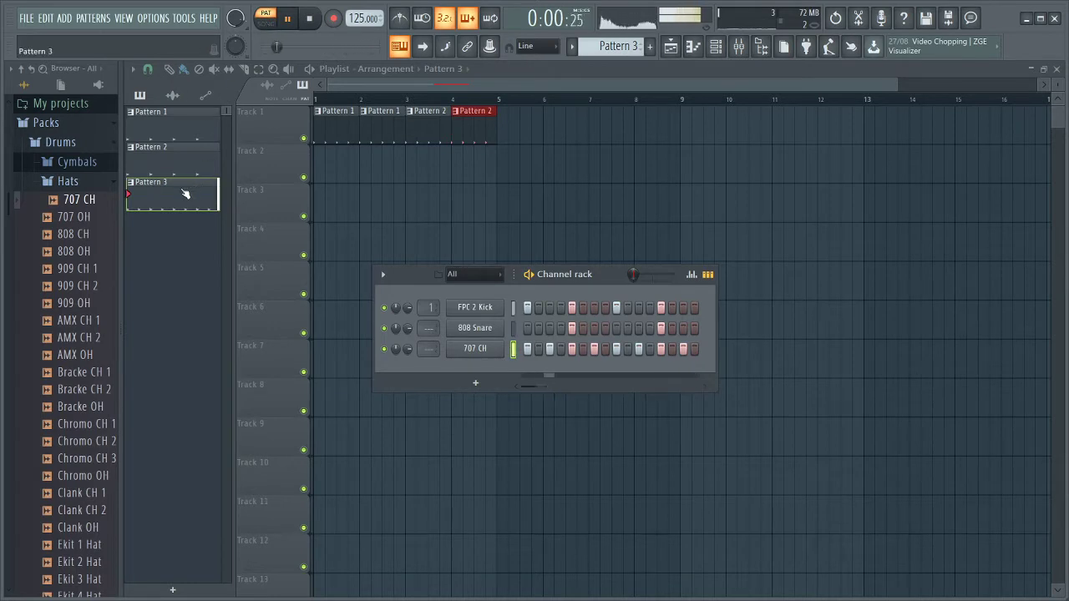
# Place Pattern 3 clips at bars 5 and 6 of Track 1, and play the arrangement in song mode
pyautogui.moveTo(186, 196); pyautogui.dragTo(505, 125)
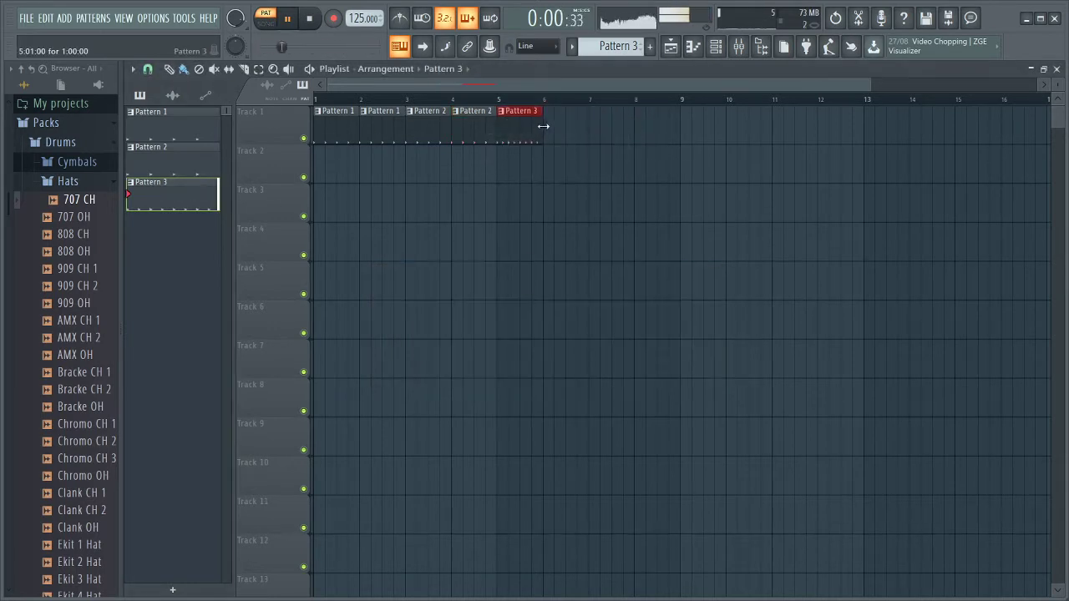
pyautogui.click(551, 125)
pyautogui.click(300, 31)
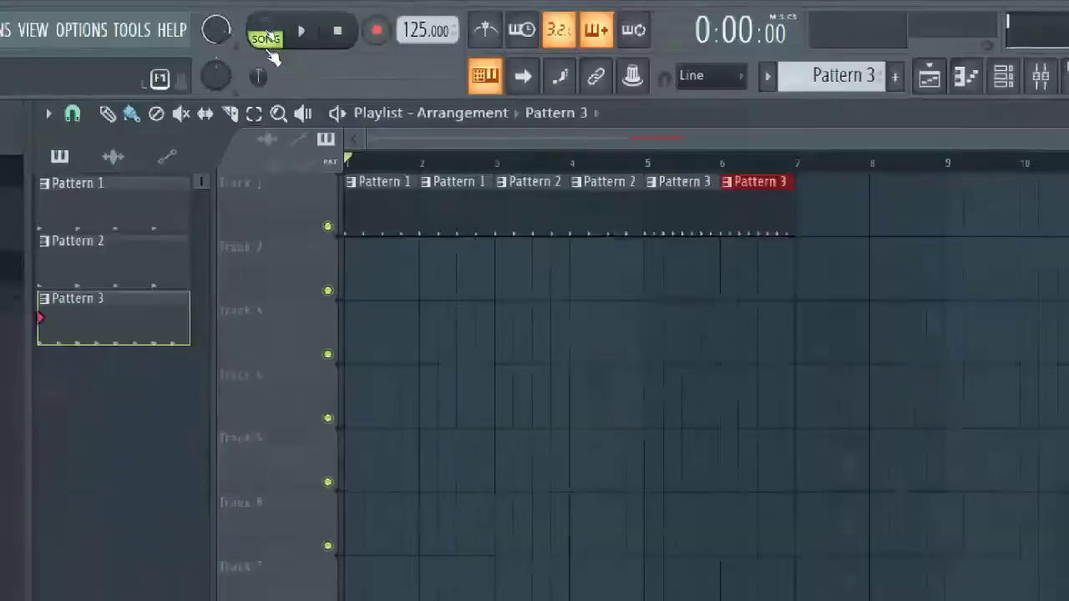
pyautogui.press('space')
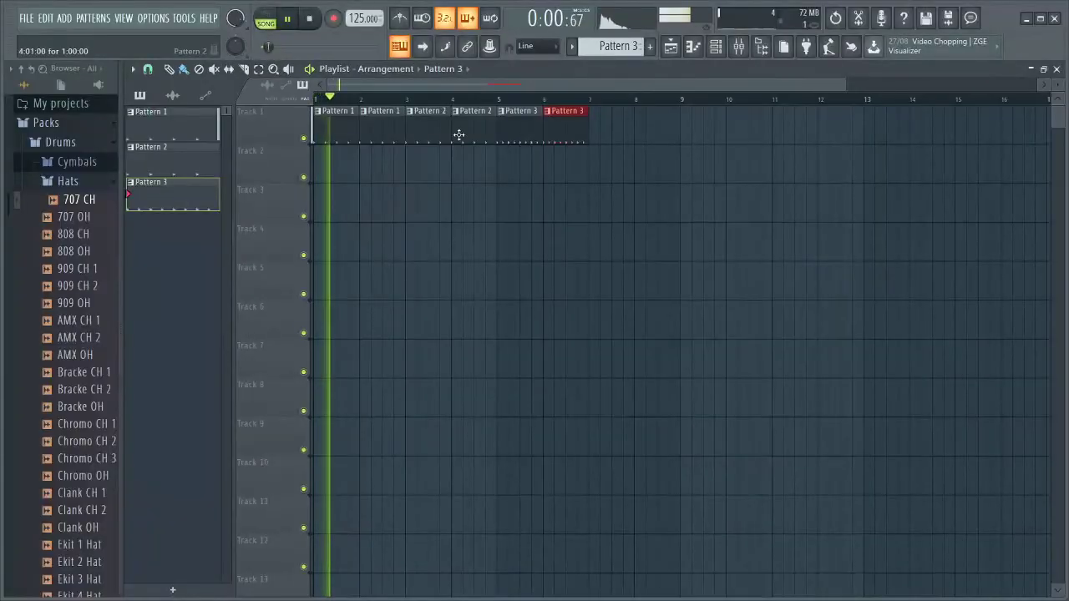
pyautogui.press('space')
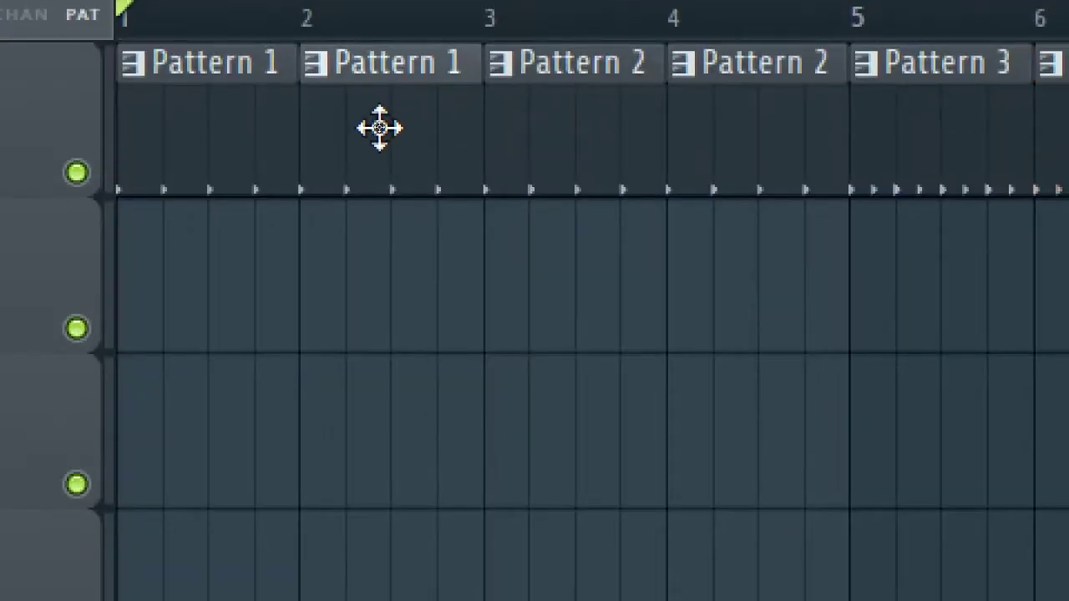
# Move the second Pattern 1 clip to Track 2 just after bar 8, and the last Pattern 3 clip to bar 2 of Track 1
pyautogui.moveTo(379, 127); pyautogui.dragTo(380, 176)
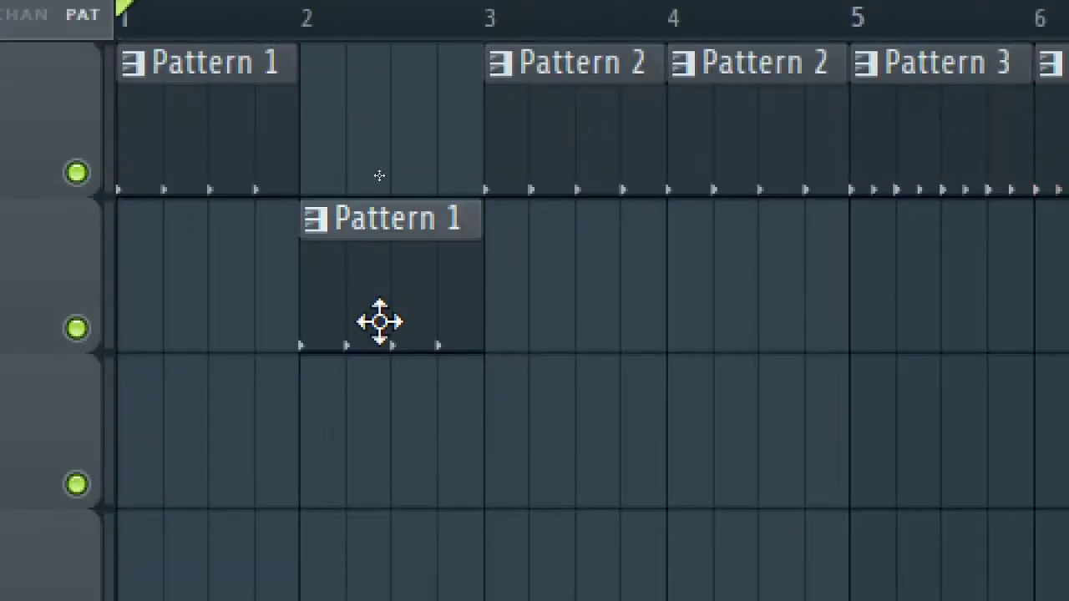
pyautogui.moveTo(379, 321); pyautogui.dragTo(1068, 258)
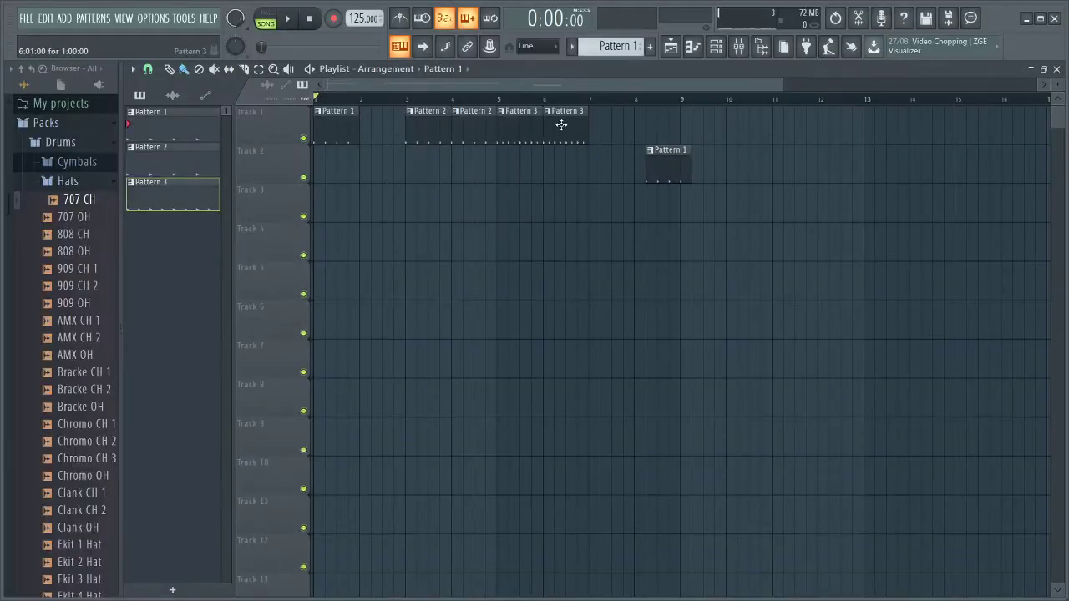
pyautogui.moveTo(561, 124); pyautogui.dragTo(379, 119)
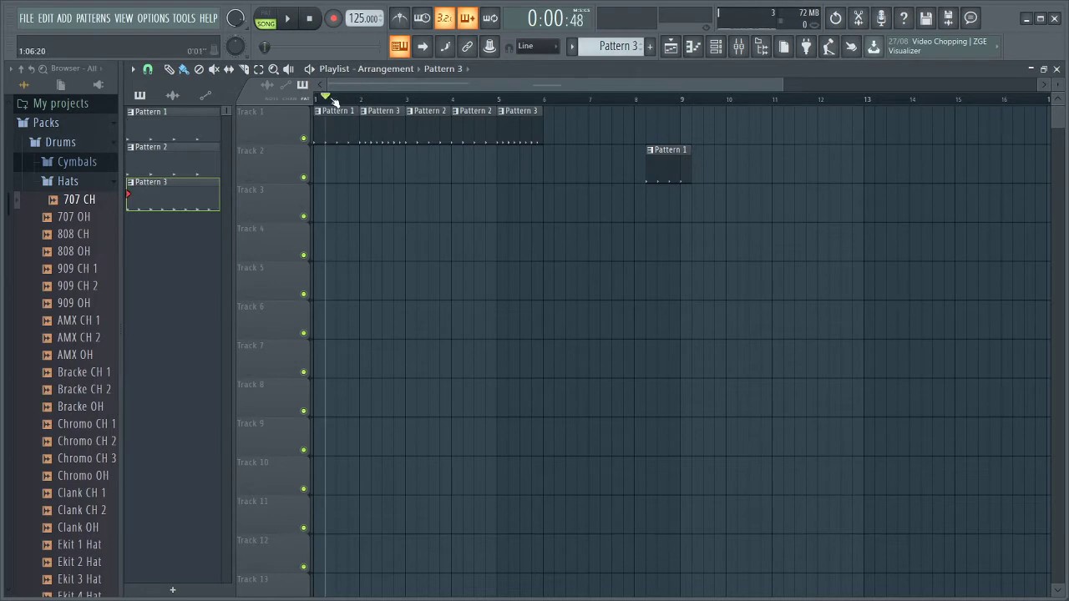
# Play the rearranged clips and stop playback, and delete the Pattern 1 clip from Track 2
pyautogui.press('space')
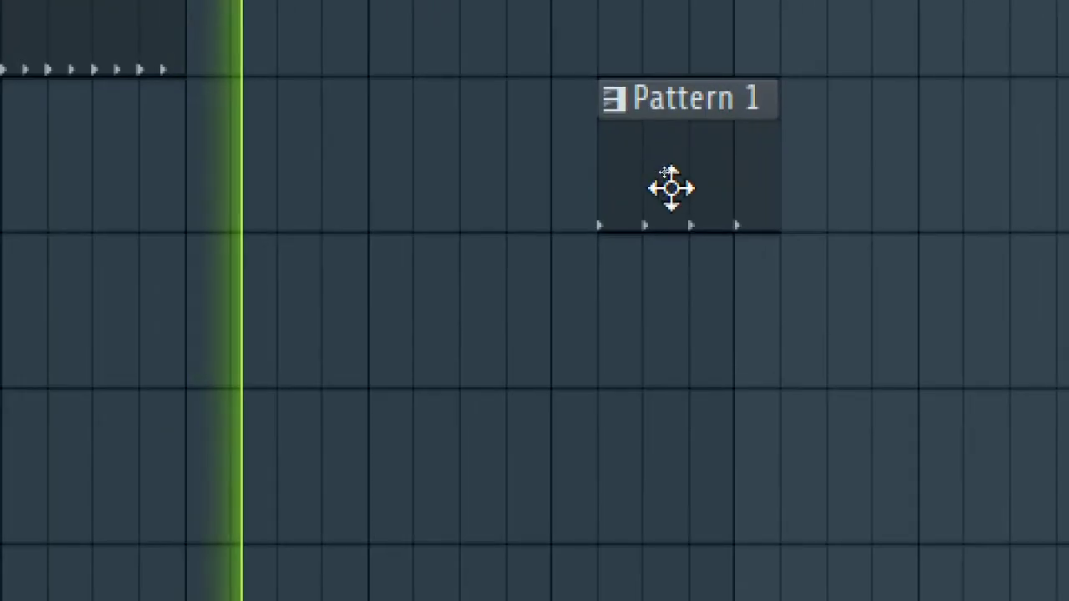
pyautogui.press('space')
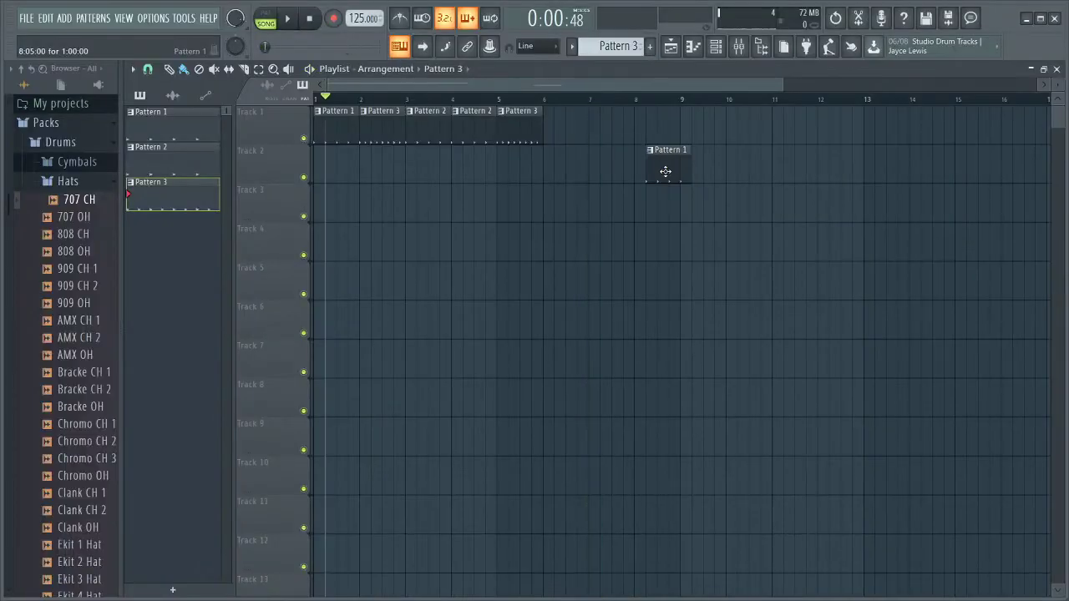
pyautogui.rightClick(665, 171)
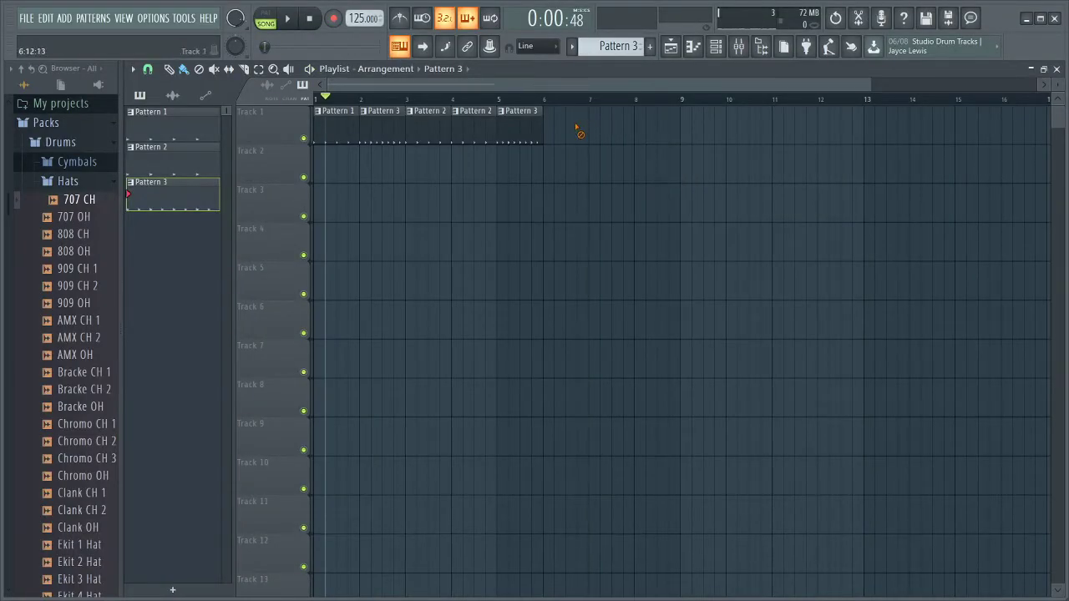
# Erase all the clips on Track 1, and undo the erasing
pyautogui.moveTo(577, 130)
pyautogui.mouseDown()
pyautogui.moveTo(336, 126)
pyautogui.moveTo(331, 164)
pyautogui.mouseUp()
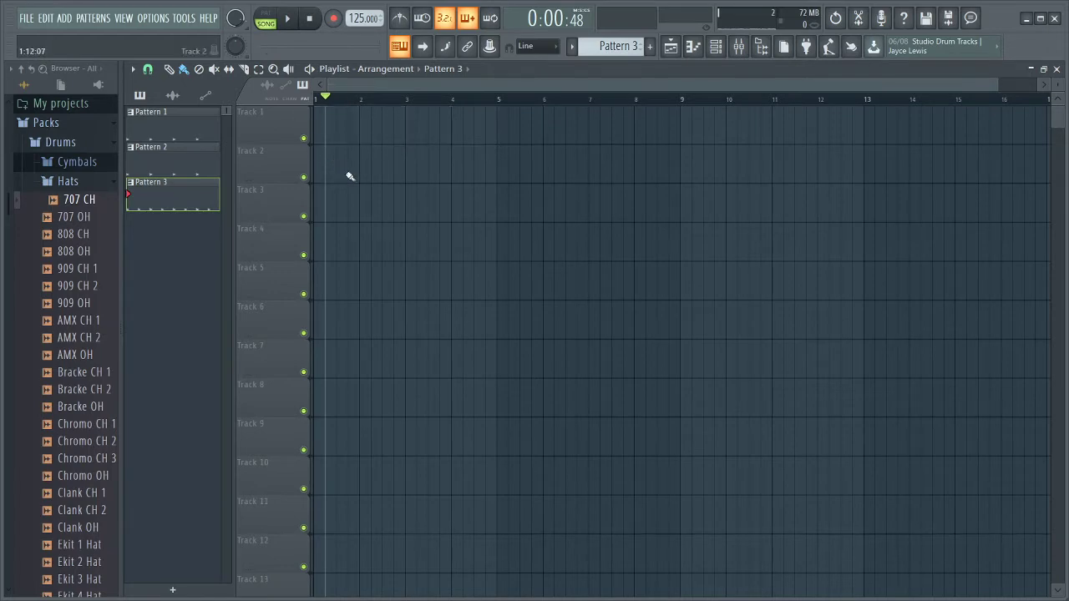
pyautogui.hotkey('ctrl', 'z')
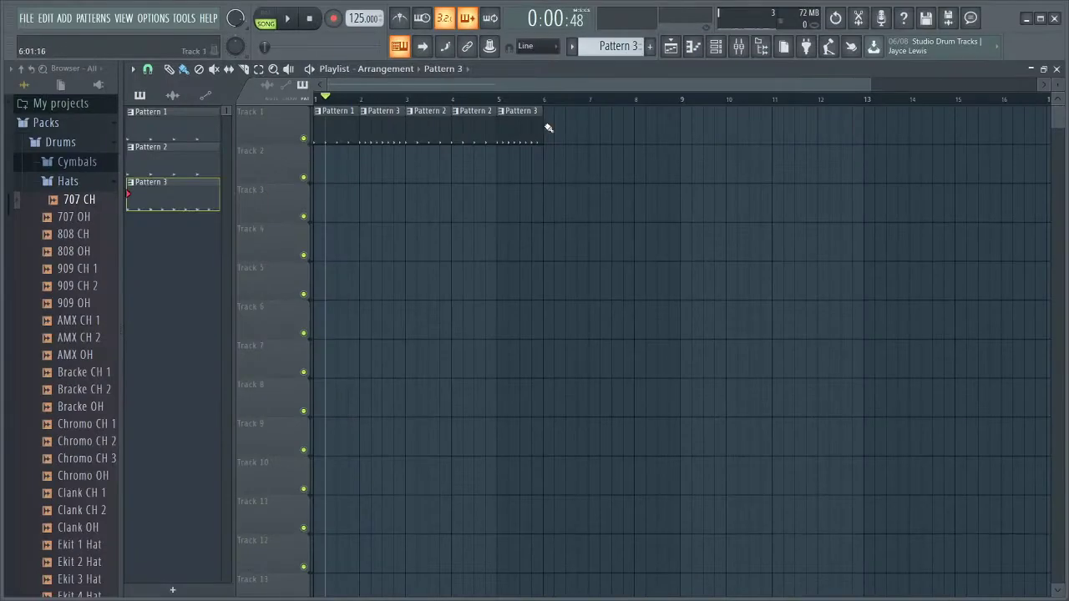
# Paint Pattern 3 clips across bars 6 to 15 of Track 1, and play the arrangement from bar 6
pyautogui.moveTo(549, 128); pyautogui.dragTo(920, 125)
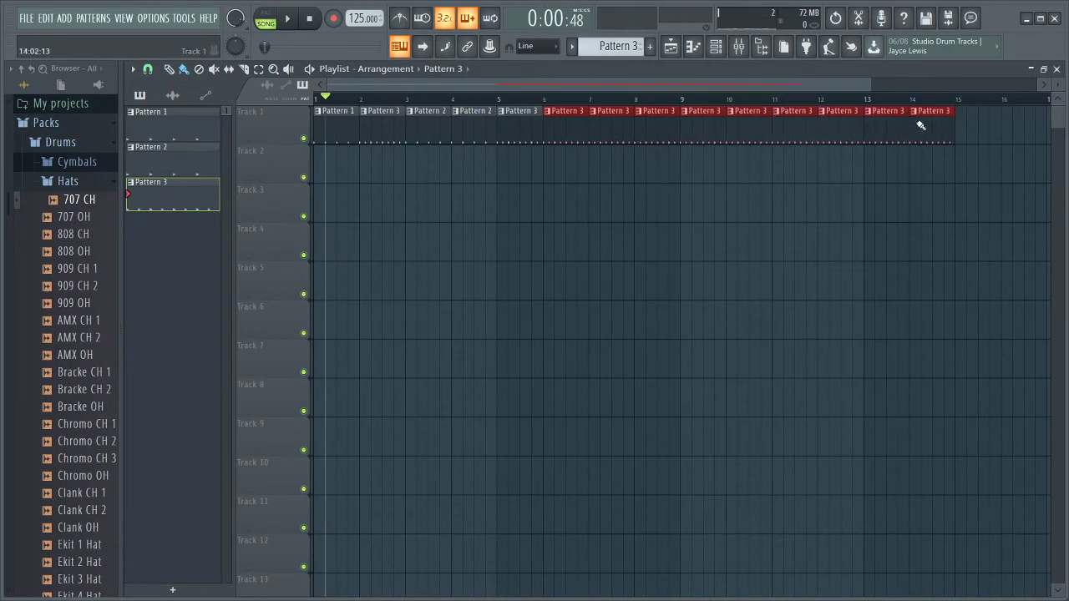
pyautogui.press('space')
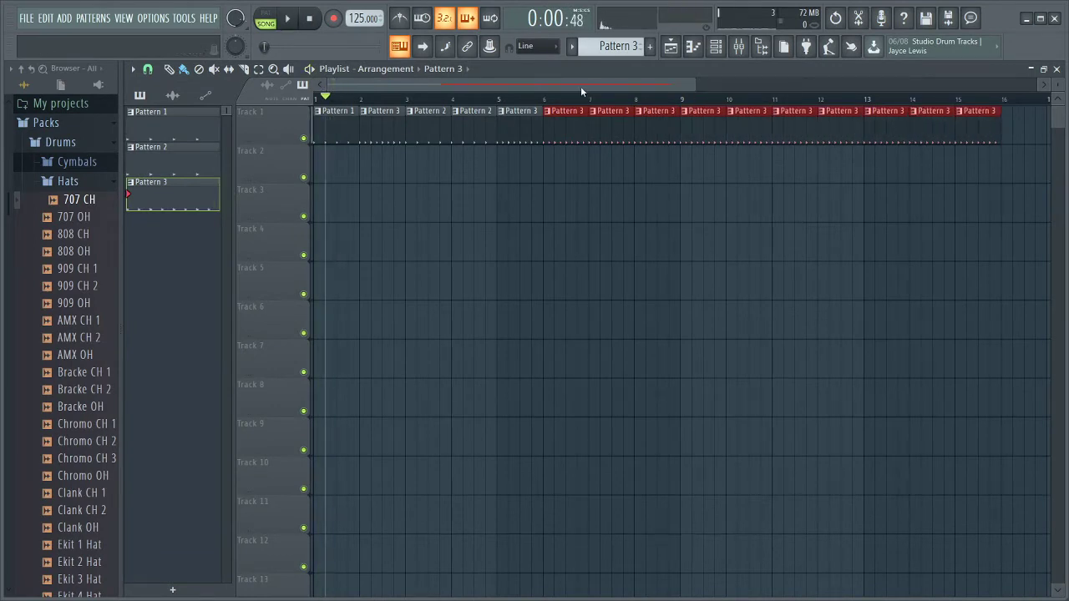
pyautogui.click(550, 98)
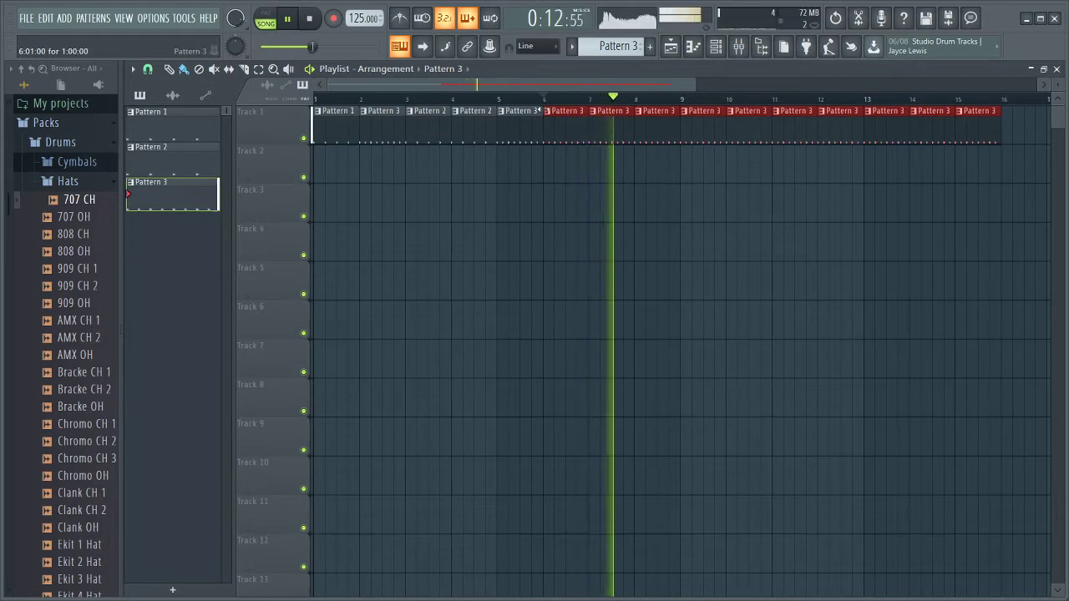
pyautogui.press('space')
# Erase every clip from Track 1, and start a new project without saving changes to untitled.flp
pyautogui.moveTo(1040, 132)
pyautogui.mouseDown()
pyautogui.moveTo(871, 129)
pyautogui.moveTo(298, 178)
pyautogui.moveTo(369, 144)
pyautogui.moveTo(368, 132)
pyautogui.moveTo(622, 137)
pyautogui.mouseUp()
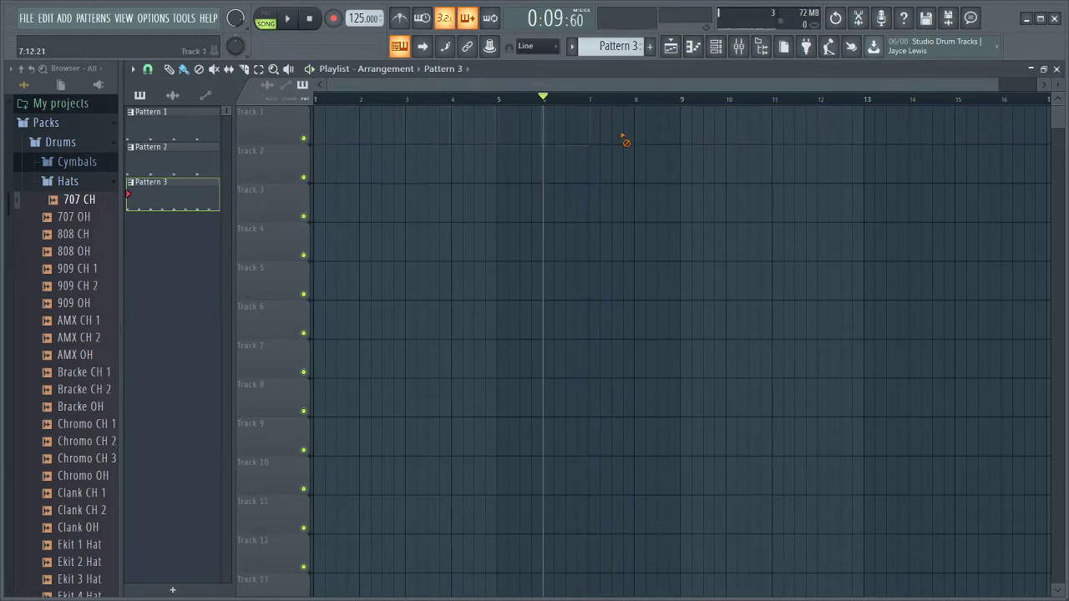
pyautogui.click(26, 18)
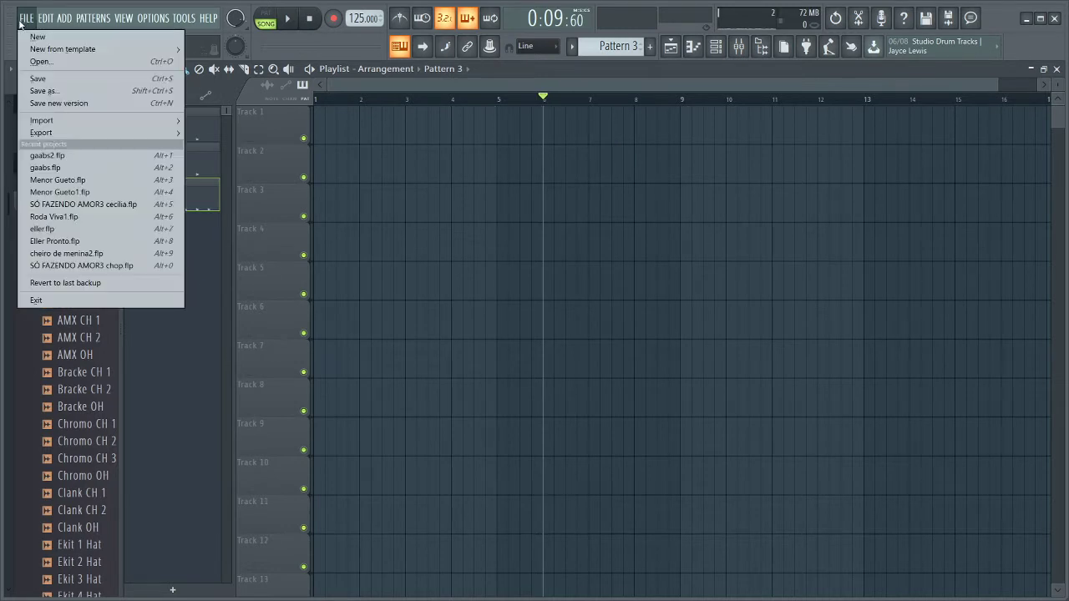
pyautogui.click(34, 44)
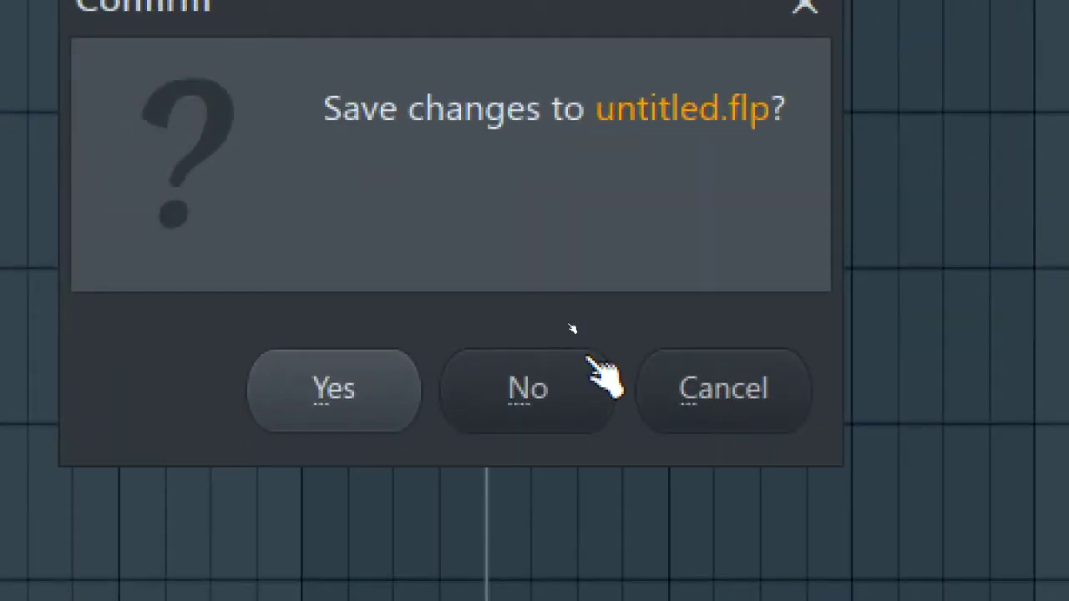
pyautogui.click(589, 361)
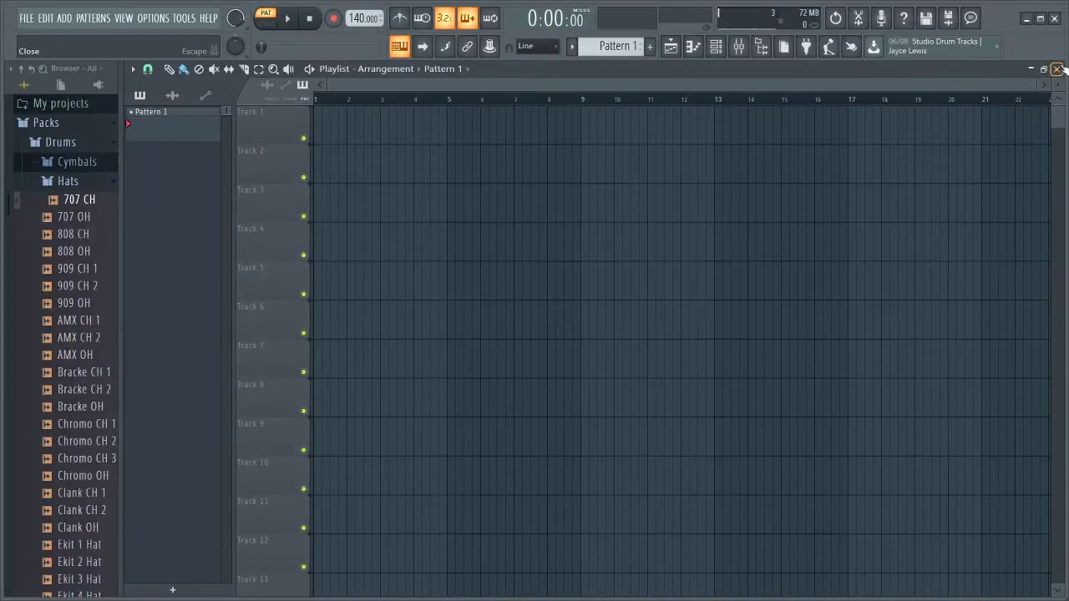
# Close the Playlist, and move the Channel rack away from the centre of the empty workspace
pyautogui.click(1057, 69)
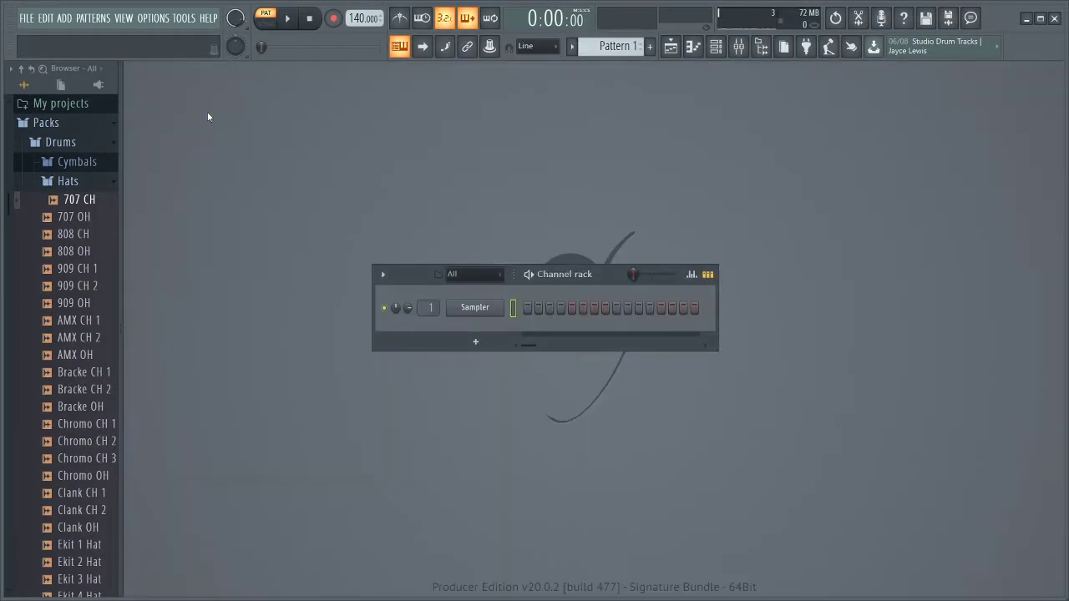
pyautogui.moveTo(552, 288); pyautogui.dragTo(373, 139)
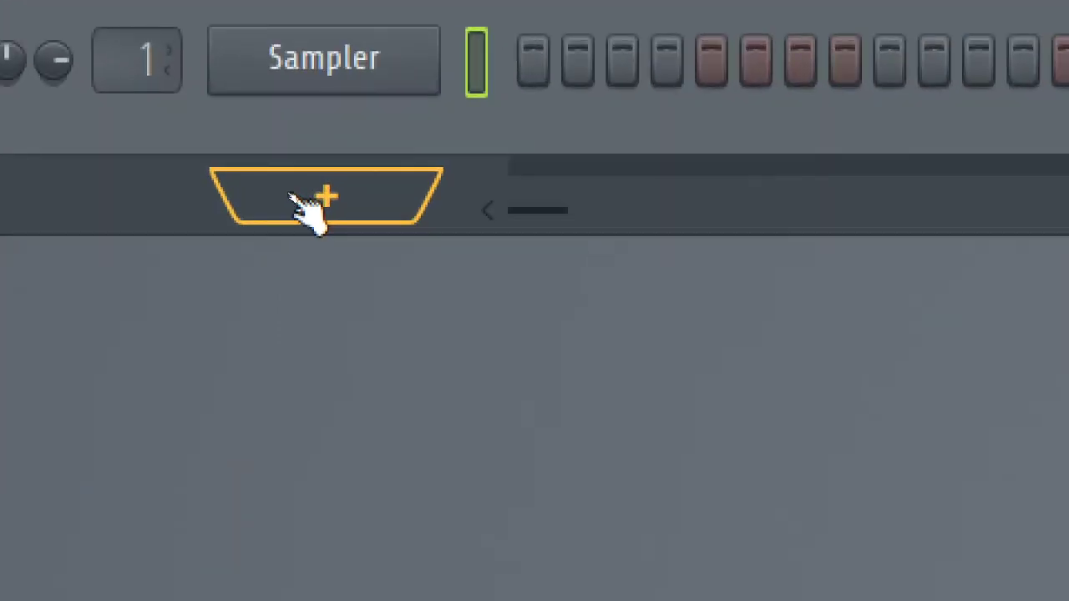
# View the plugins available as new channels, and examine the Drum category and FPC in the Plugin picker without adding any
pyautogui.click(292, 196)
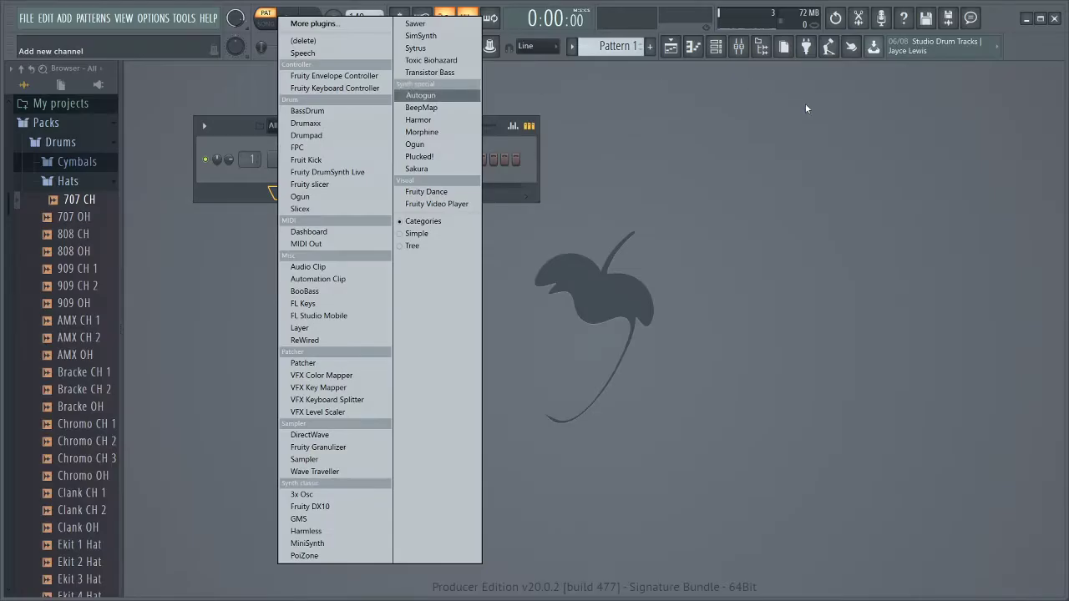
pyautogui.click(806, 108)
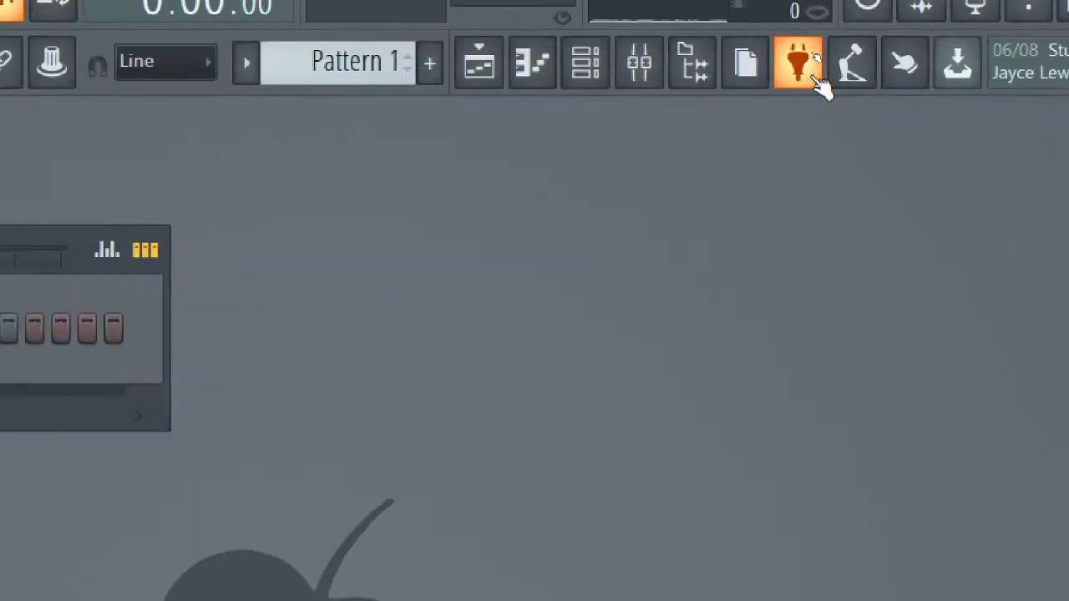
pyautogui.click(808, 83)
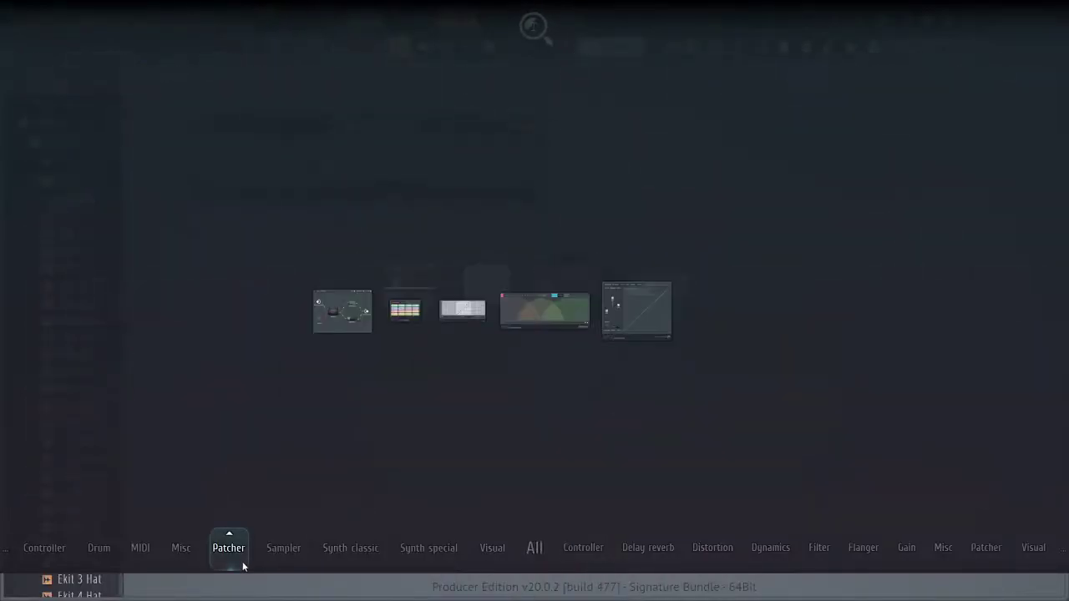
pyautogui.moveTo(97, 556)
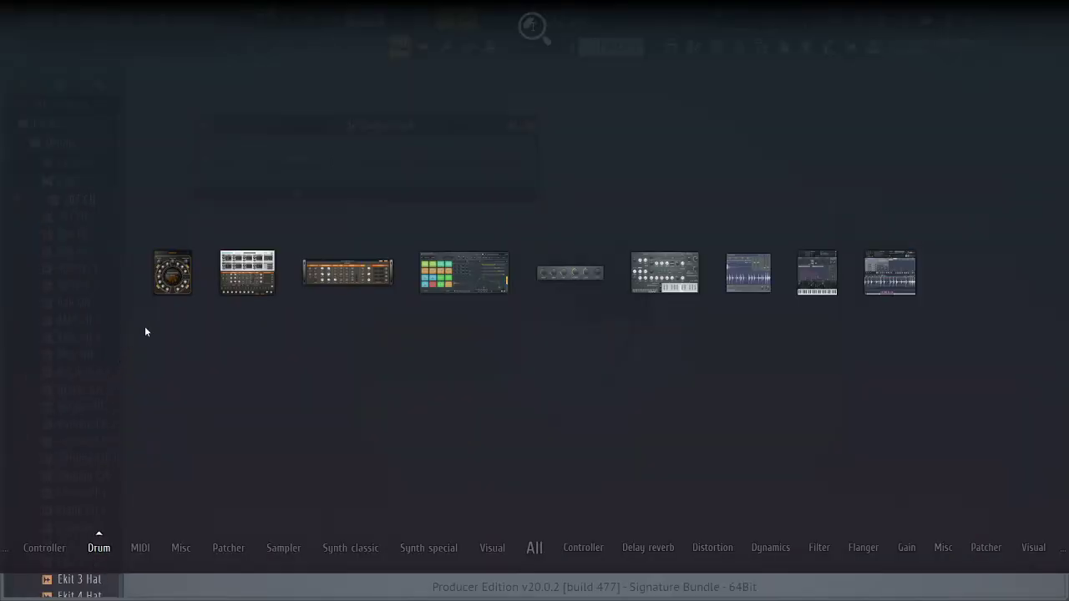
pyautogui.moveTo(453, 292)
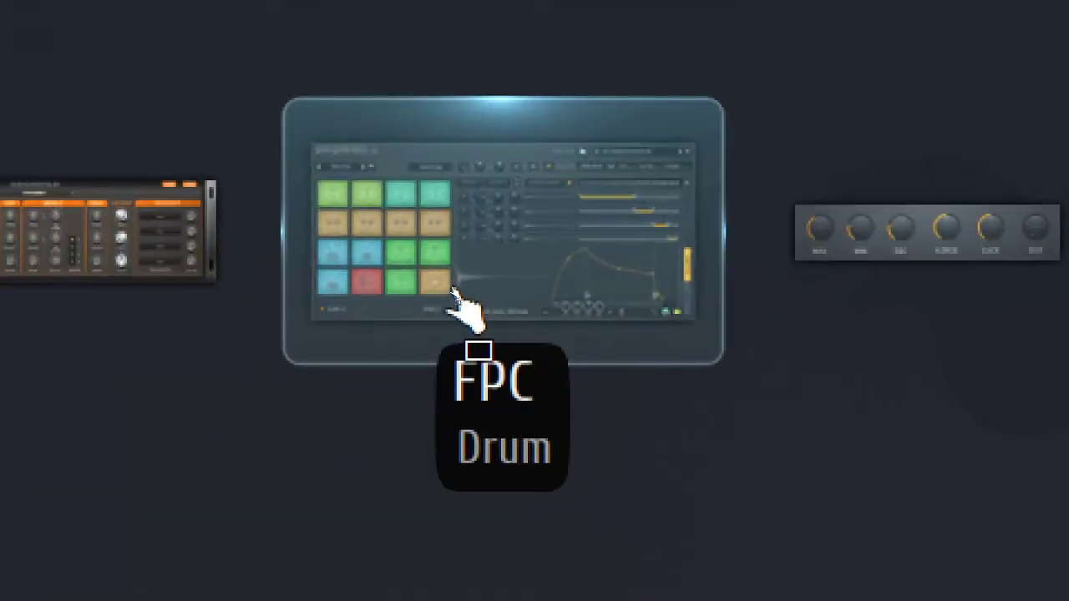
pyautogui.click(454, 291)
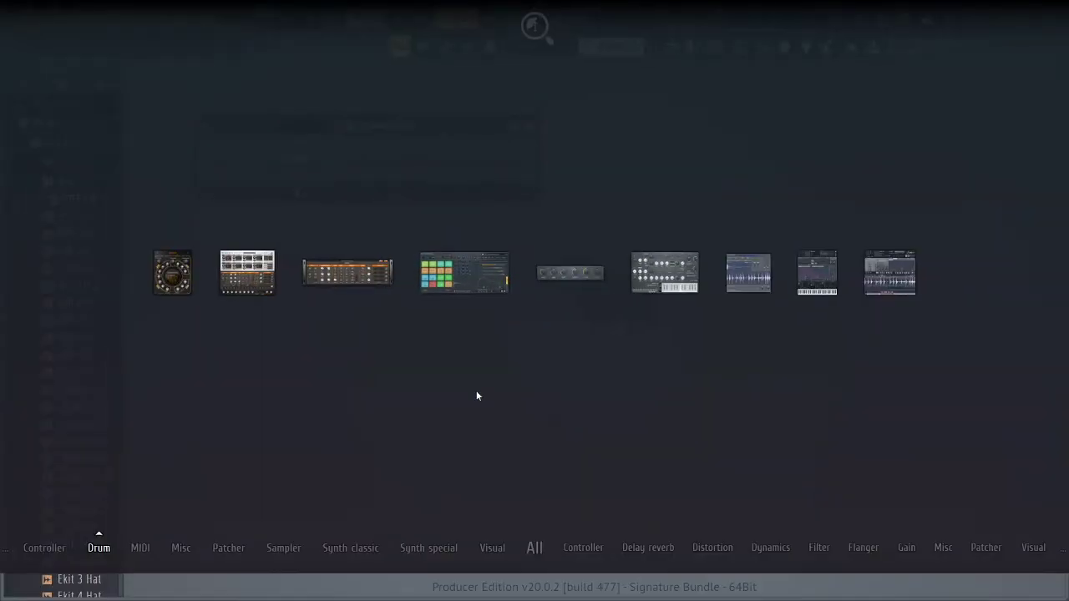
pyautogui.click(476, 390)
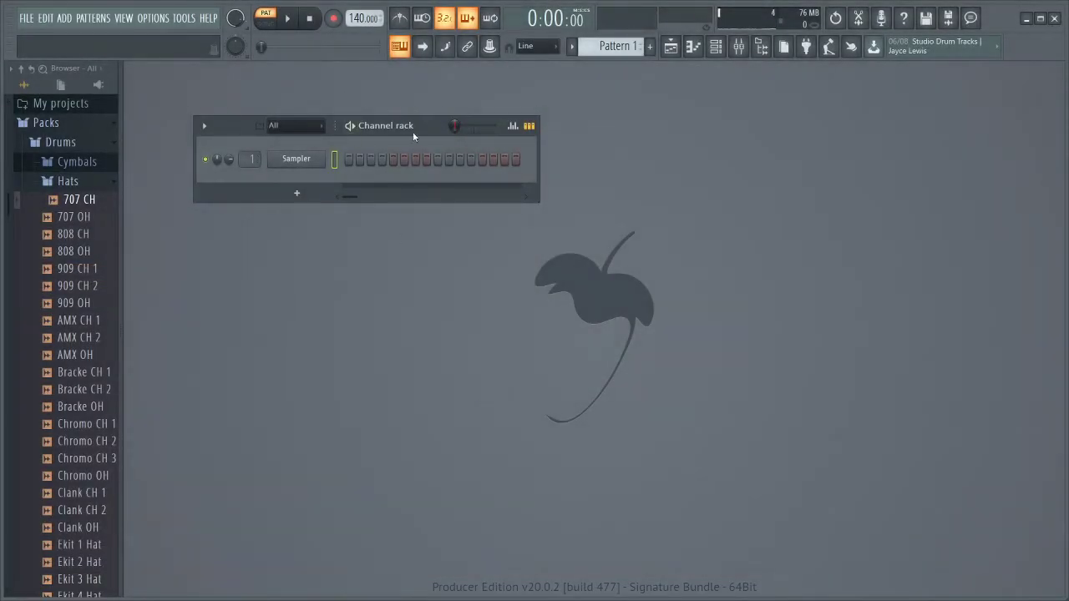
# Show the Drum plugin category in the Browser, and view the plugins available as new channels without adding any
pyautogui.click(785, 51)
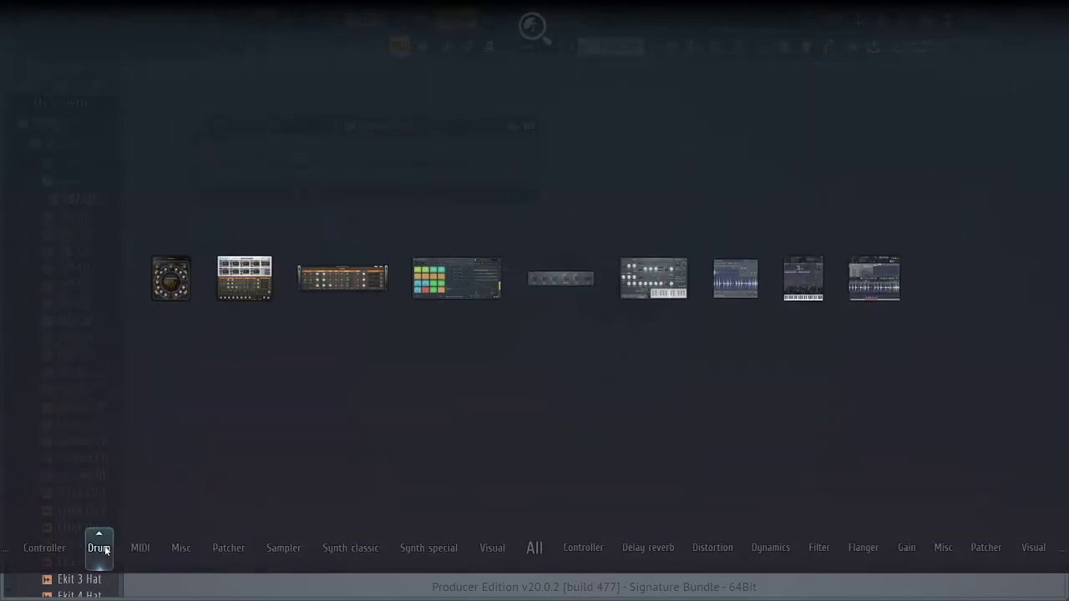
pyautogui.click(99, 548)
pyautogui.click(297, 193)
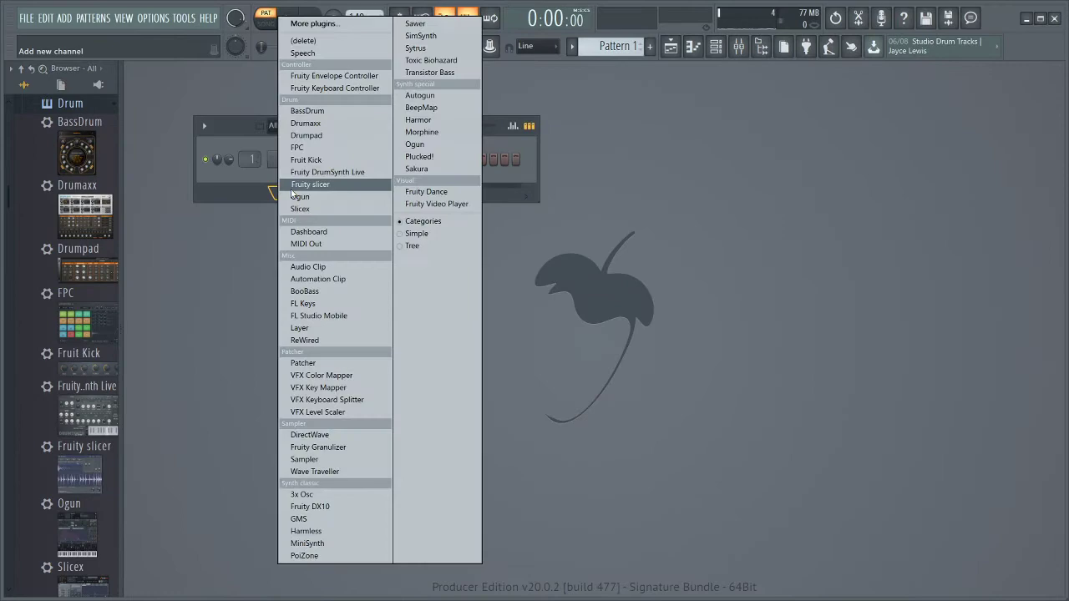
pyautogui.click(947, 183)
# Add an FPC drum machine channel from the Drum category of the Plugin picker
pyautogui.press('F8')
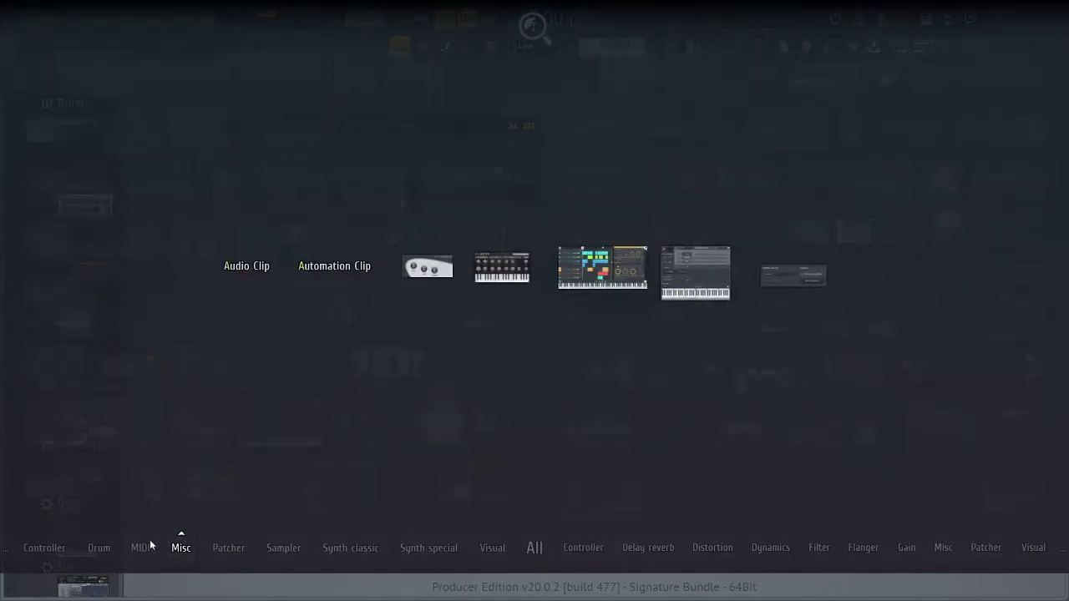
pyautogui.moveTo(103, 545)
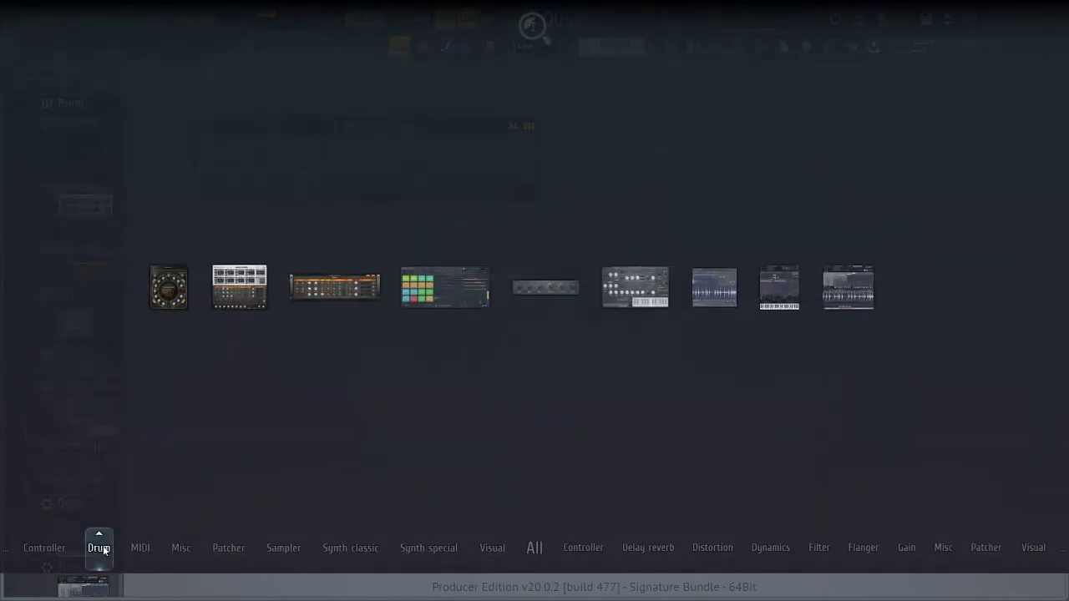
pyautogui.click(452, 275)
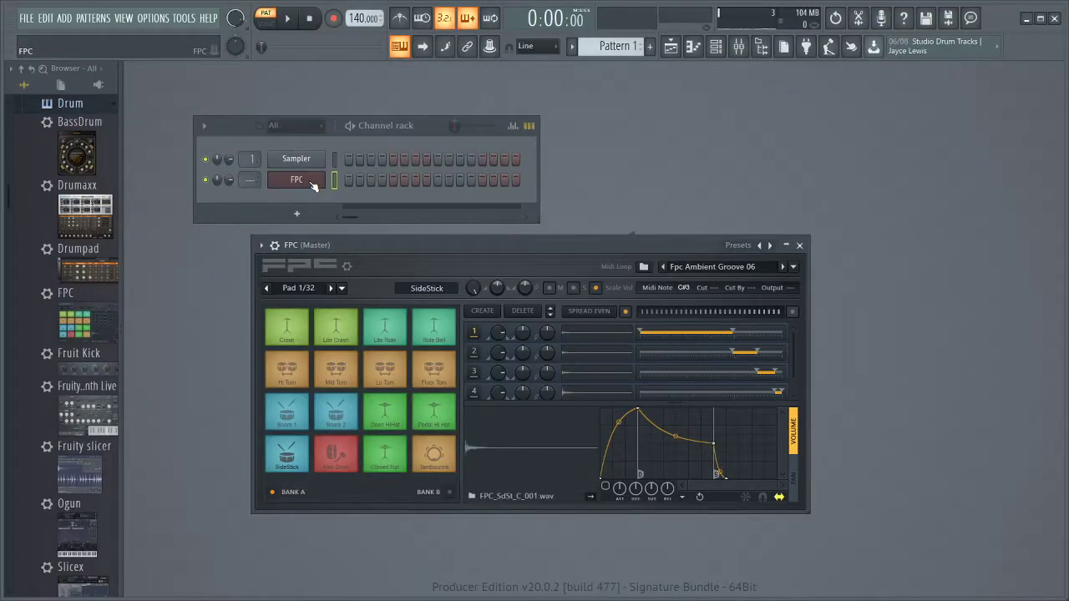
# Delete the FPC channel from the Channel rack
pyautogui.rightClick(313, 185)
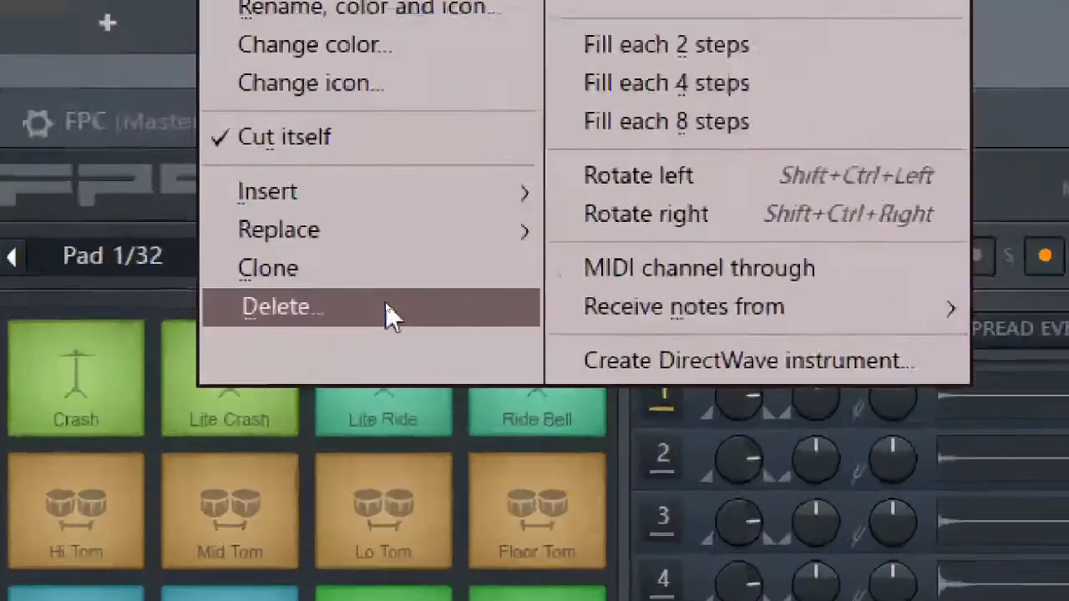
pyautogui.click(388, 308)
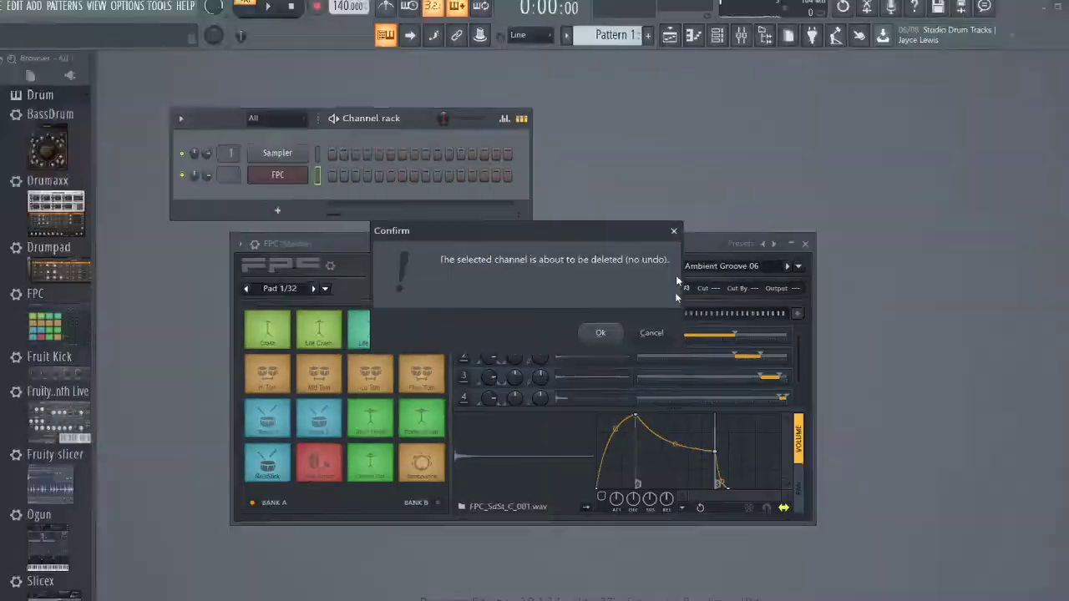
pyautogui.click(597, 332)
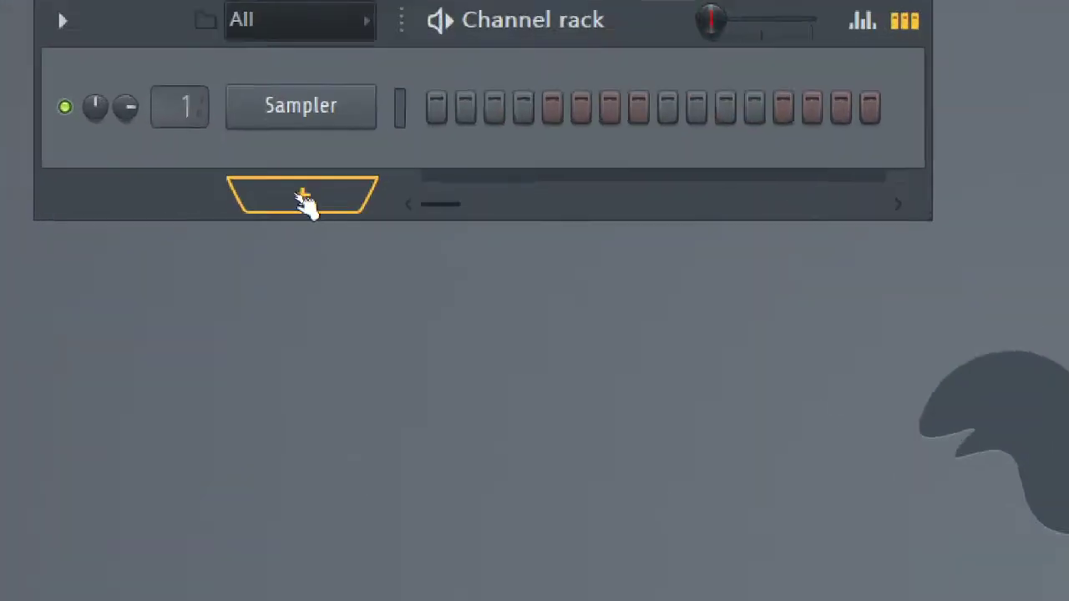
# Add FPC as a new channel from the Drum plugins, and place its window below the Channel rack
pyautogui.click(305, 196)
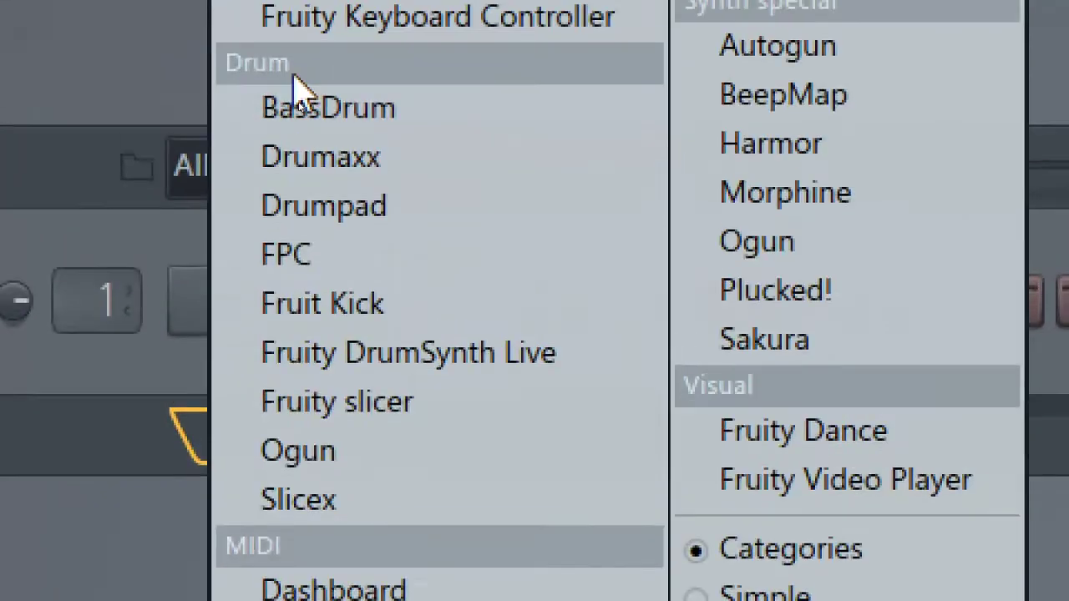
pyautogui.click(299, 256)
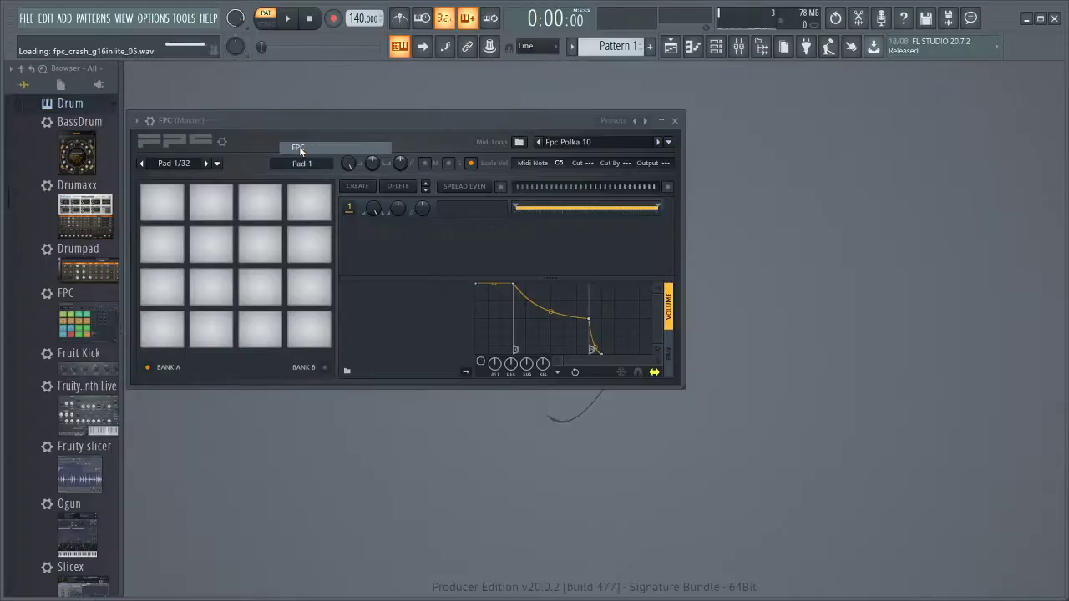
pyautogui.moveTo(444, 121); pyautogui.dragTo(696, 261)
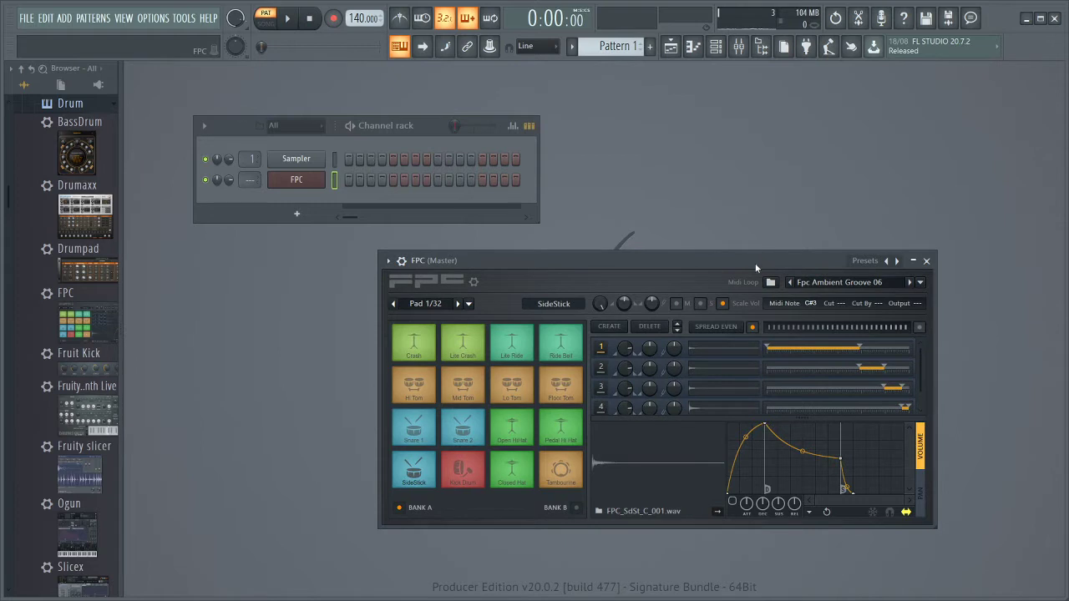
pyautogui.moveTo(756, 267); pyautogui.dragTo(757, 280)
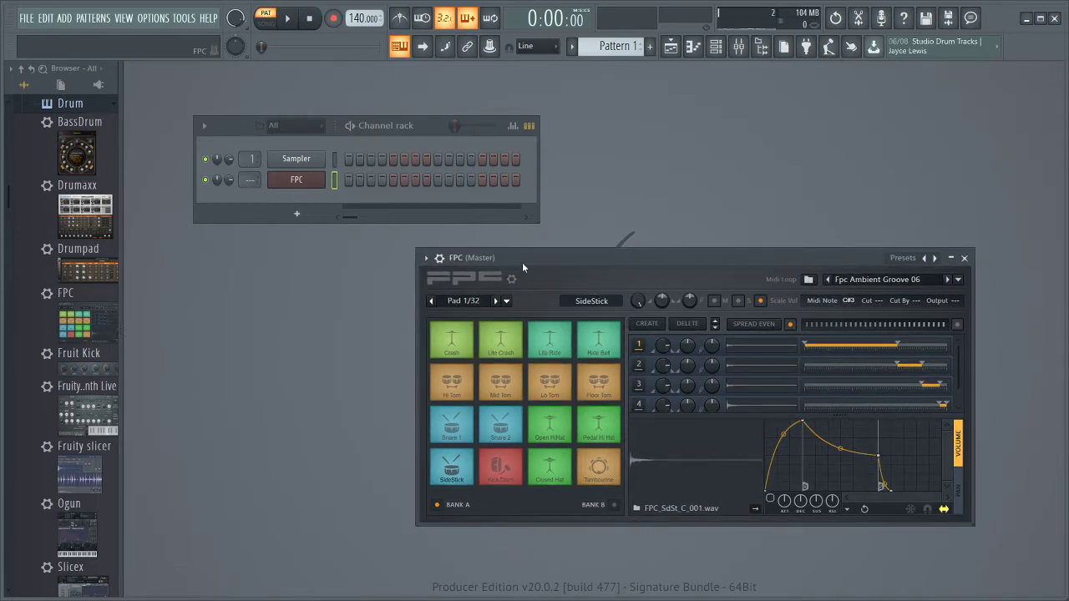
pyautogui.moveTo(522, 268); pyautogui.dragTo(498, 243)
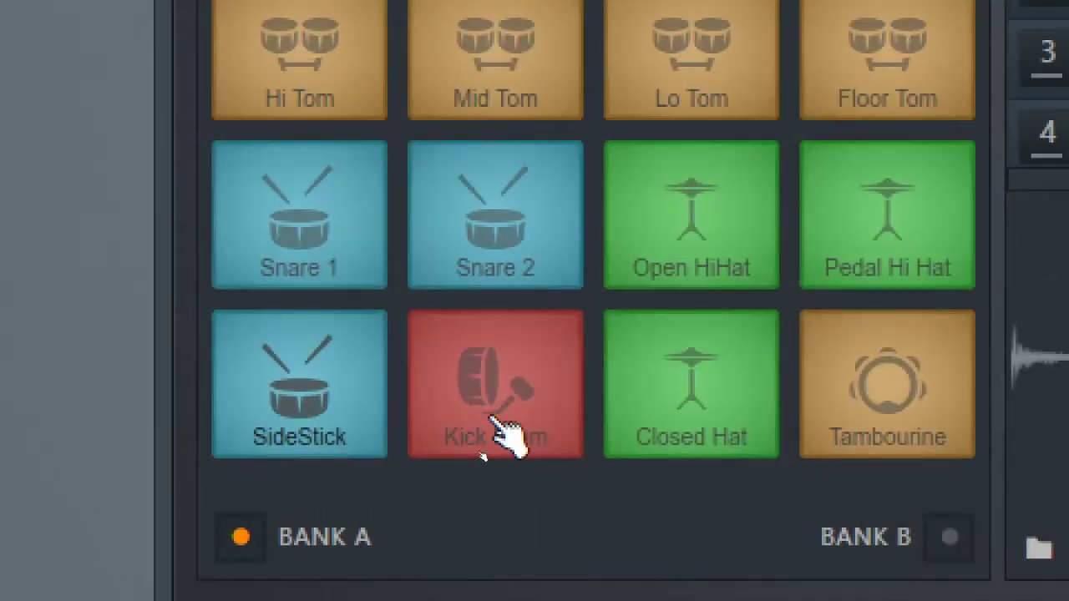
# Audition a simple beat in FPC by alternating between the Kick Drum and Snare 2 pads
pyautogui.click(494, 419)
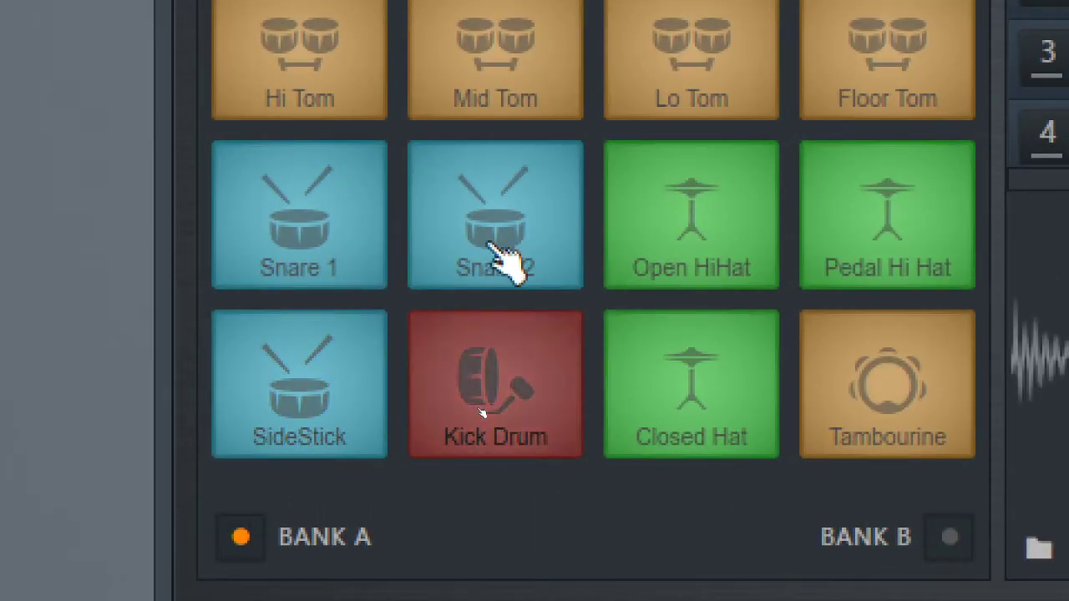
pyautogui.click(495, 247)
pyautogui.click(515, 435)
pyautogui.click(506, 257)
pyautogui.click(518, 390)
pyautogui.click(512, 266)
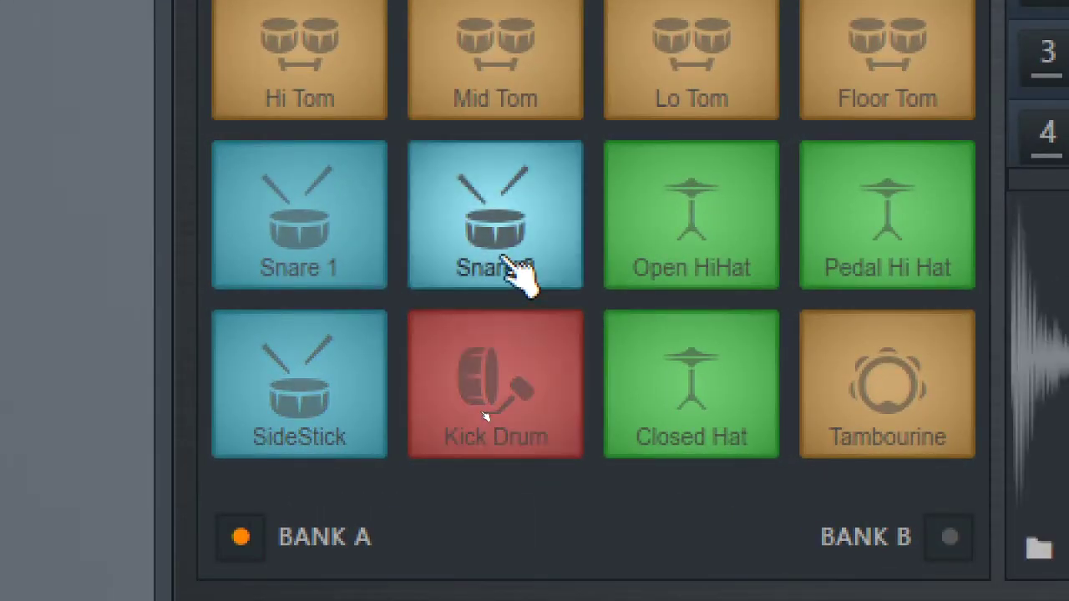
pyautogui.click(521, 442)
pyautogui.click(520, 230)
pyautogui.click(518, 384)
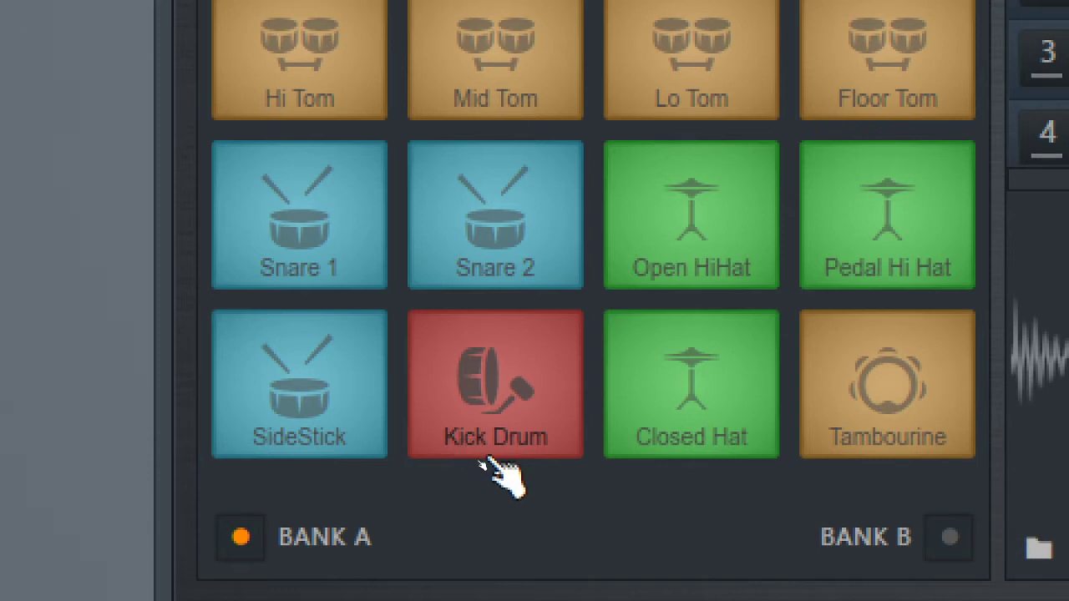
# Audition the Kick Drum pad repeatedly from its upper edge down to its lower edge to compare the hit velocities
pyautogui.click(488, 319)
pyautogui.click(487, 320)
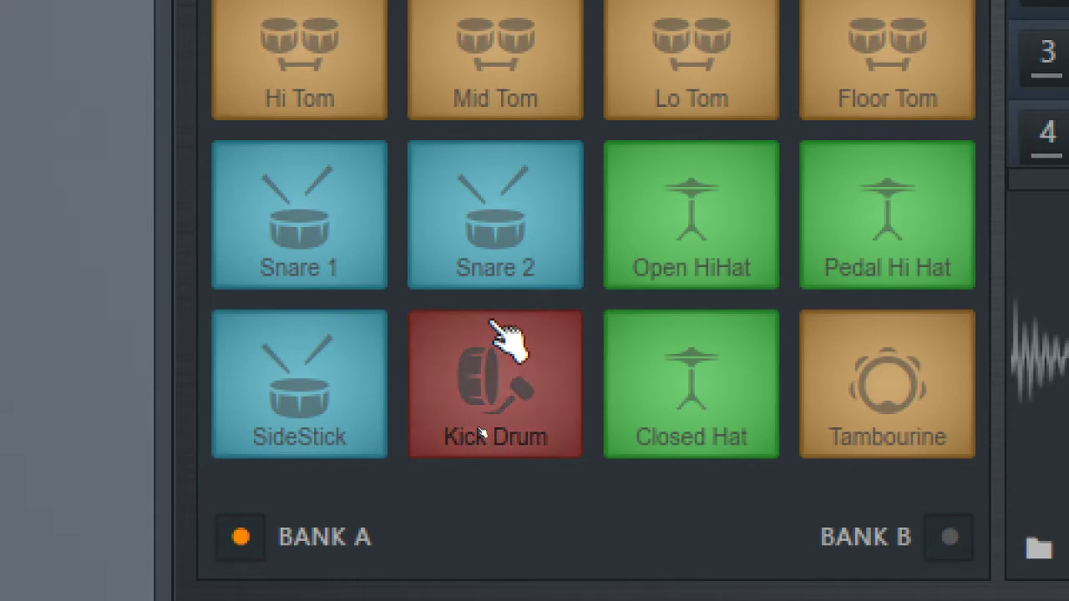
pyautogui.click(488, 326)
pyautogui.click(484, 351)
pyautogui.click(484, 352)
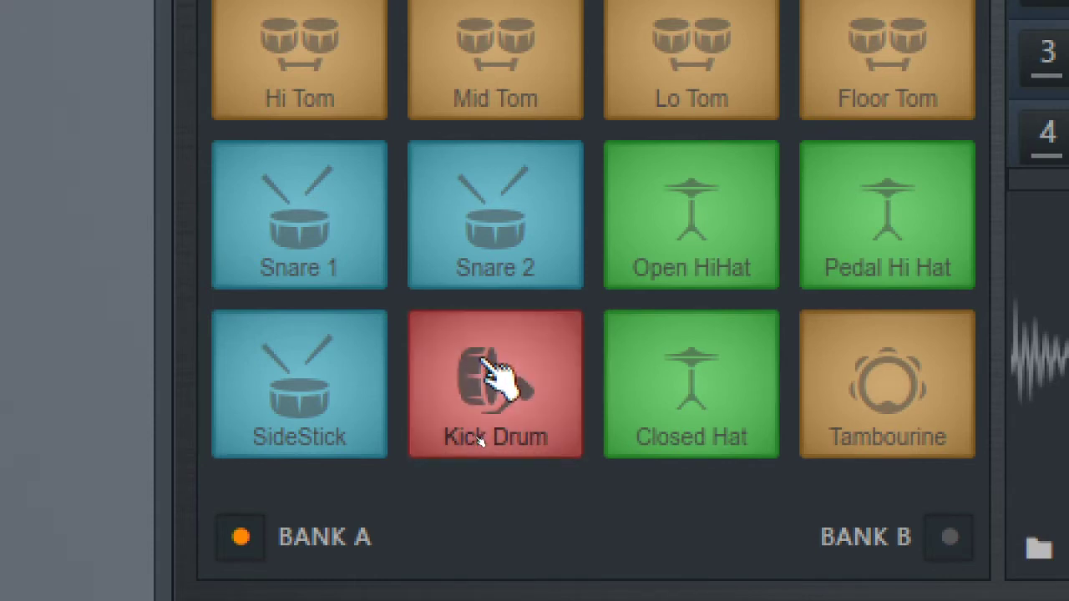
pyautogui.click(484, 363)
pyautogui.click(484, 405)
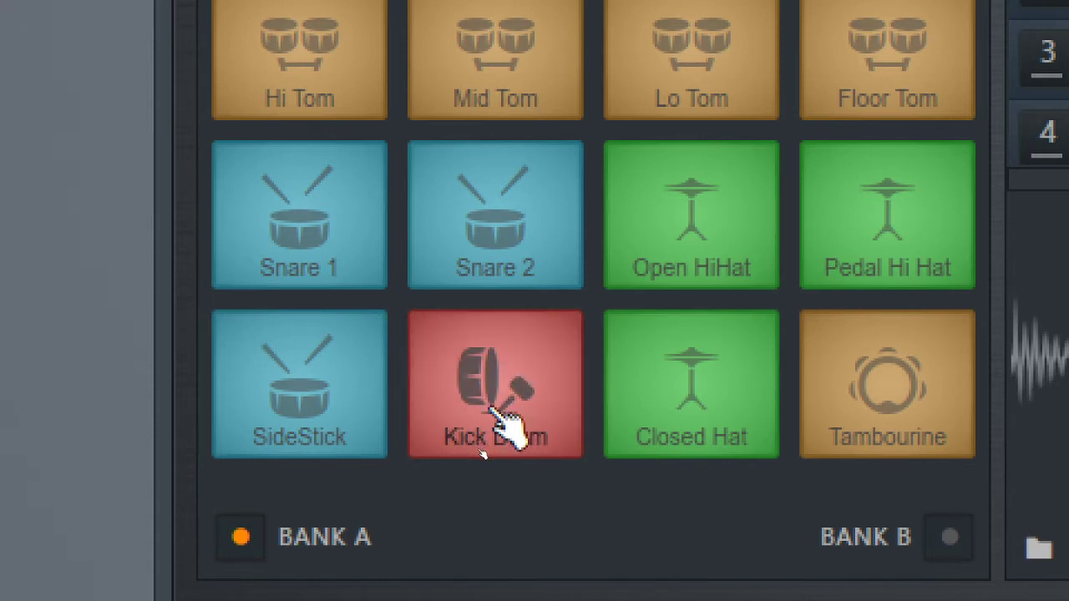
pyautogui.click(487, 455)
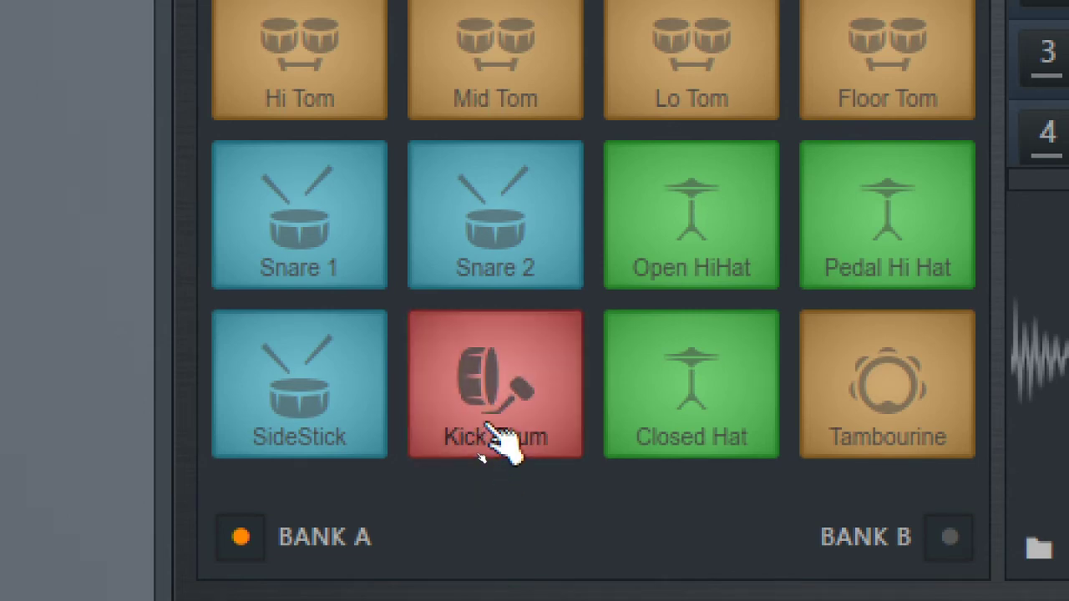
# Audition the SideStick, Snare 1, Snare 2 and Kick Drum pads in FPC
pyautogui.click(247, 380)
pyautogui.click(238, 227)
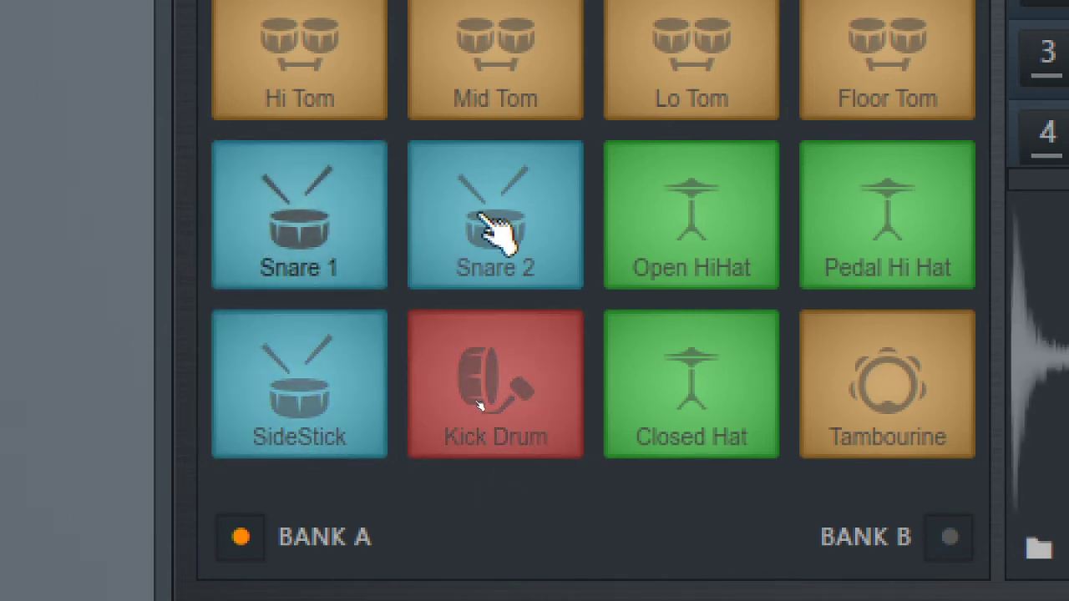
pyautogui.click(489, 227)
pyautogui.click(480, 374)
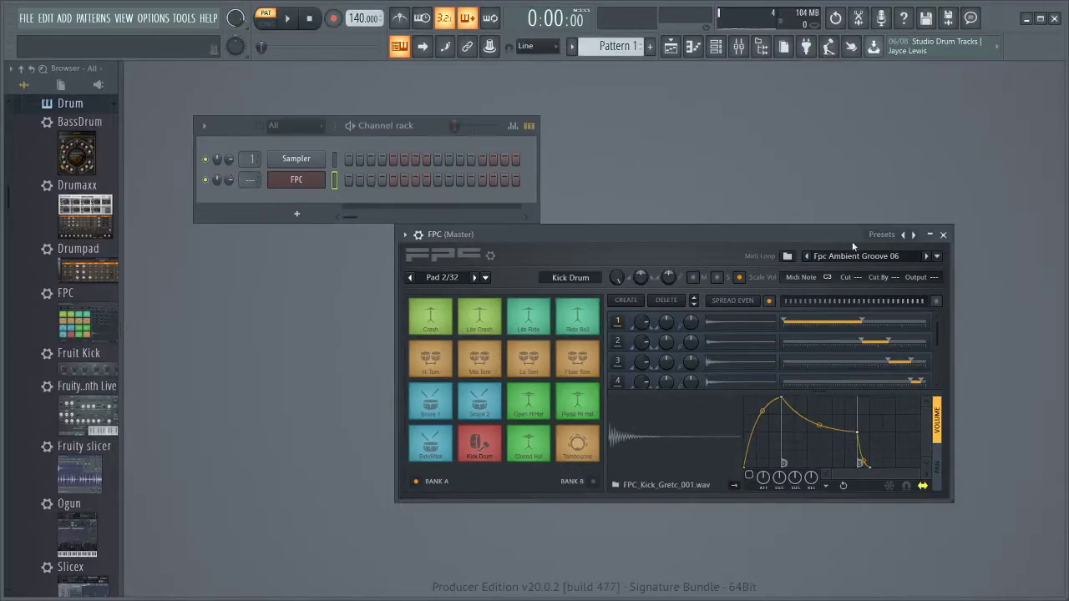
# Centre the FPC window under the Channel rack, and load the House kit from the Electronic presets
pyautogui.moveTo(853, 243); pyautogui.dragTo(643, 243)
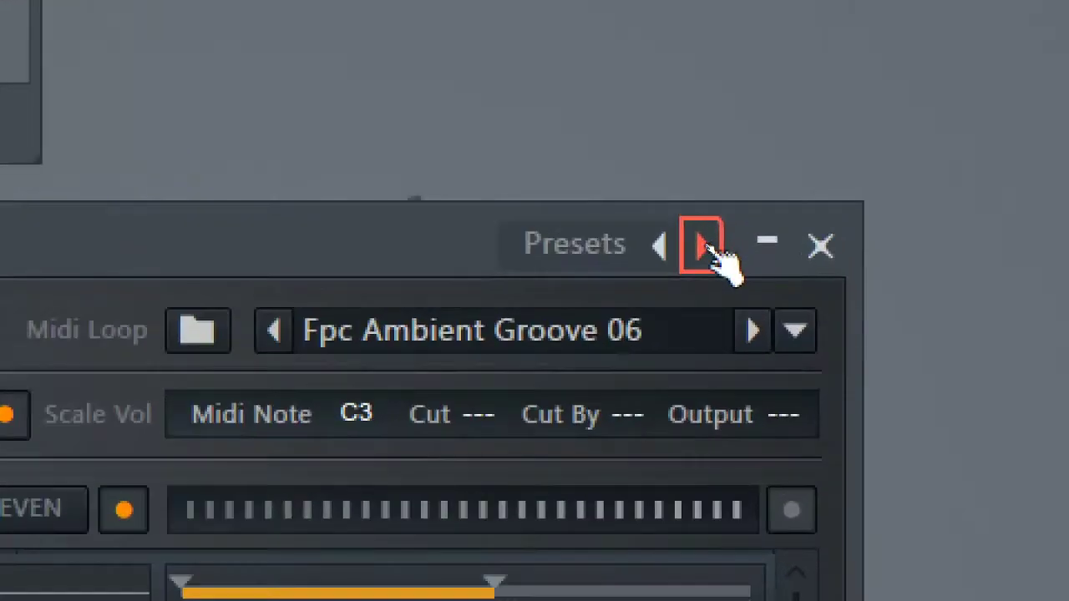
pyautogui.click(702, 246)
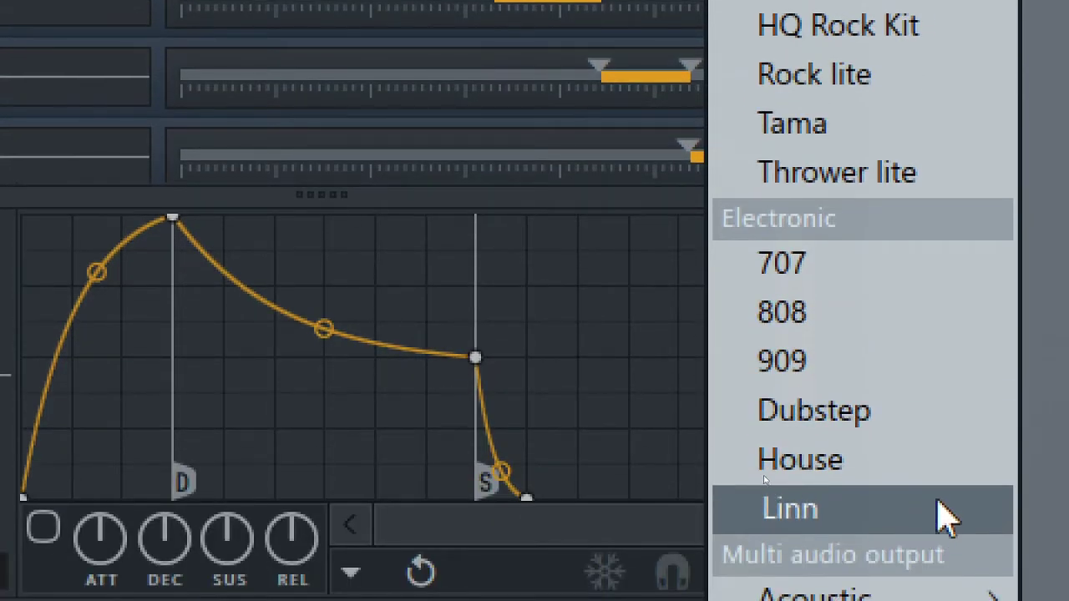
pyautogui.click(925, 465)
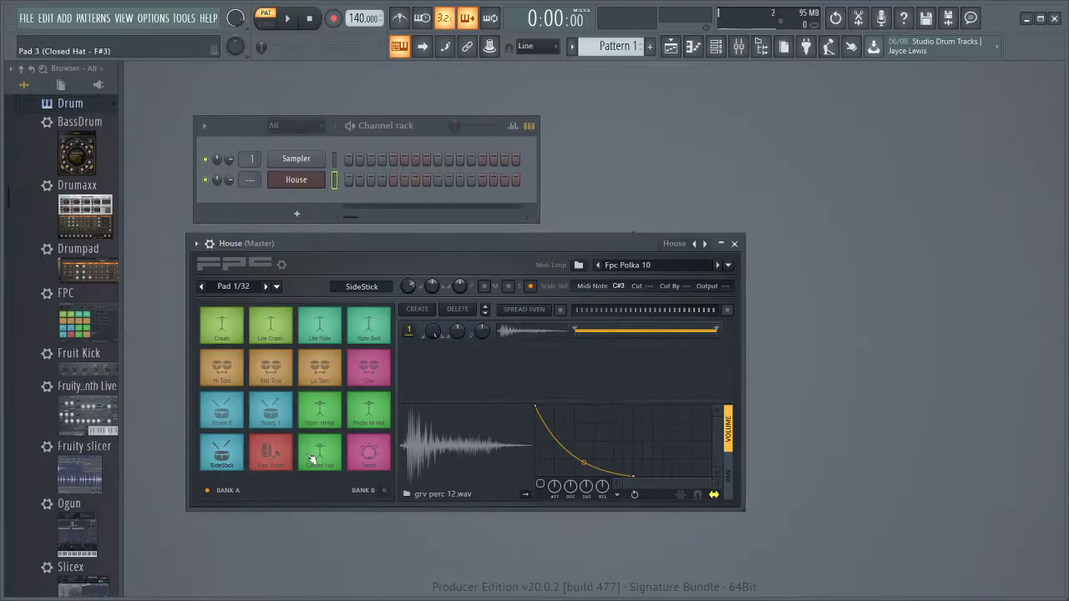
# Audition the House kit with a beat alternating between the Kick Drum and Snare 1 pads
pyautogui.click(281, 449)
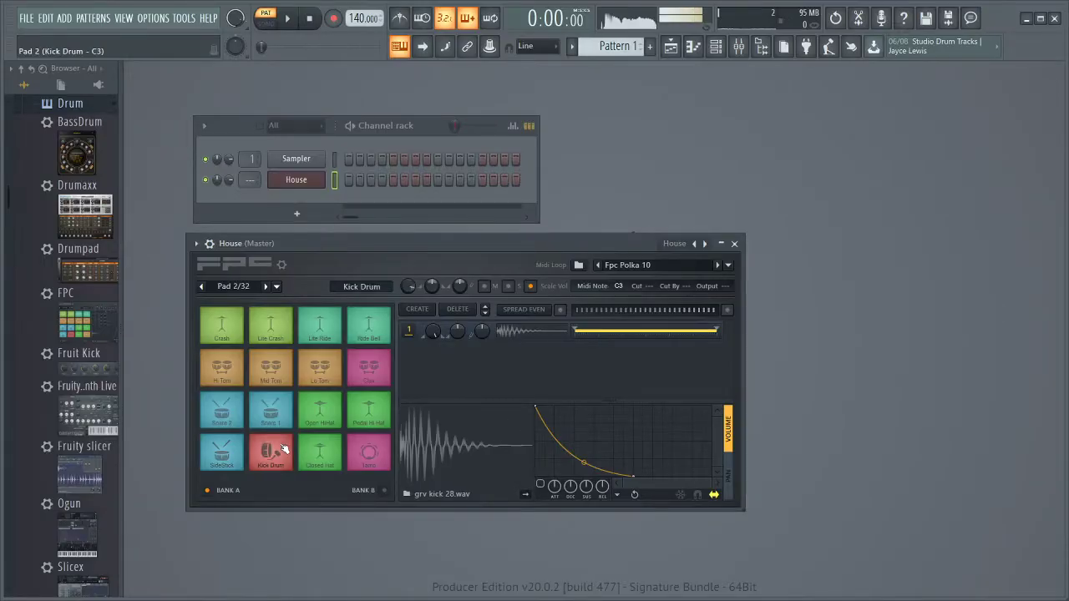
pyautogui.click(274, 420)
pyautogui.click(274, 445)
pyautogui.click(274, 425)
pyautogui.click(274, 449)
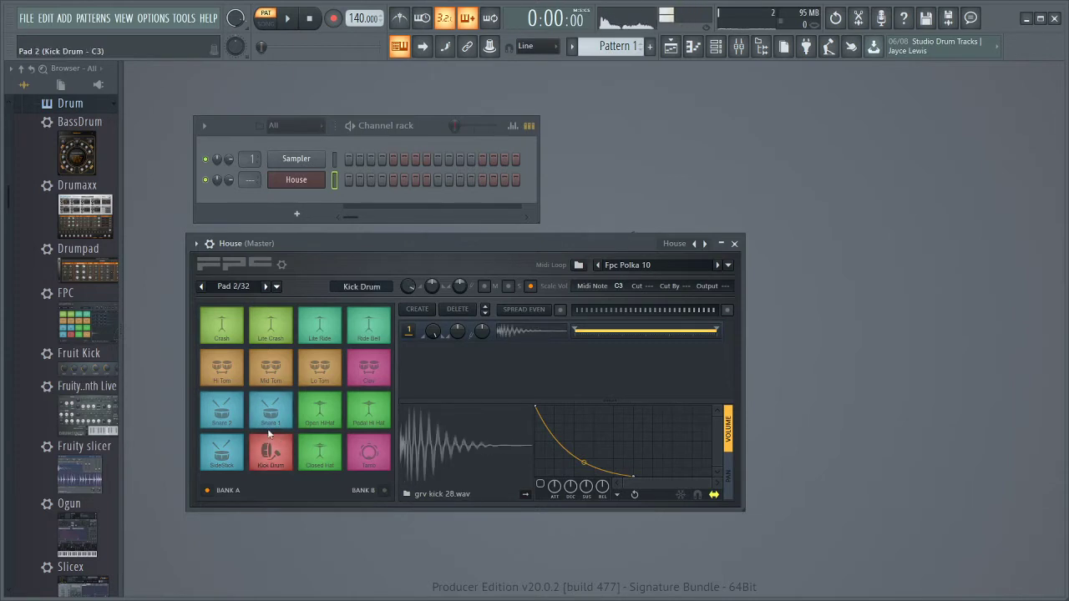
pyautogui.click(274, 449)
pyautogui.click(274, 449)
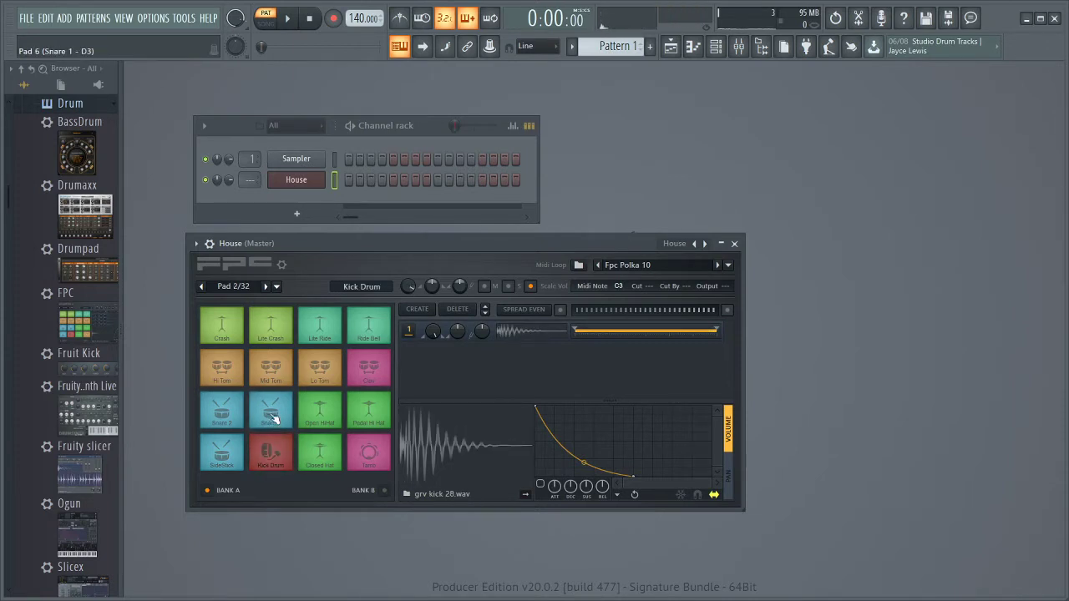
pyautogui.click(274, 420)
pyautogui.click(275, 454)
pyautogui.click(271, 415)
pyautogui.click(274, 447)
pyautogui.click(271, 449)
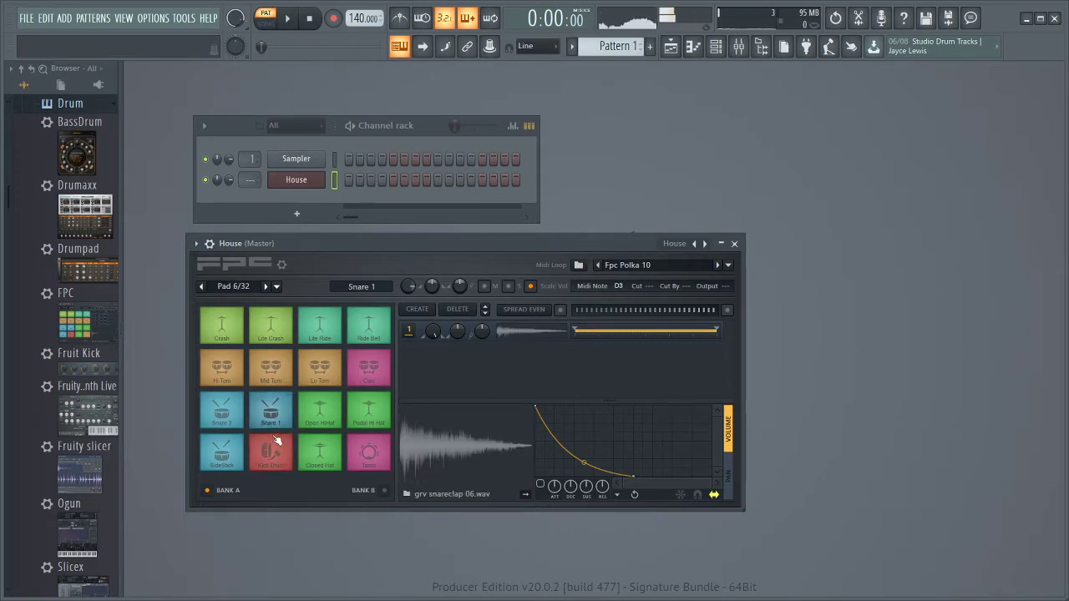
pyautogui.click(269, 410)
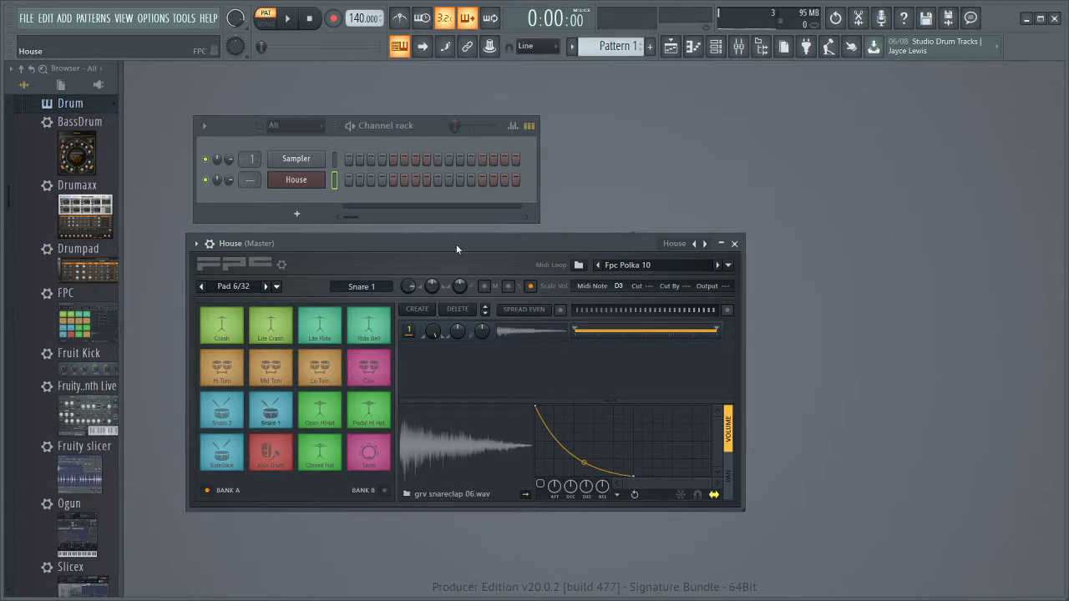
# Switch playback to song mode, and set the project tempo to 125 BPM
pyautogui.moveTo(456, 244); pyautogui.dragTo(484, 302)
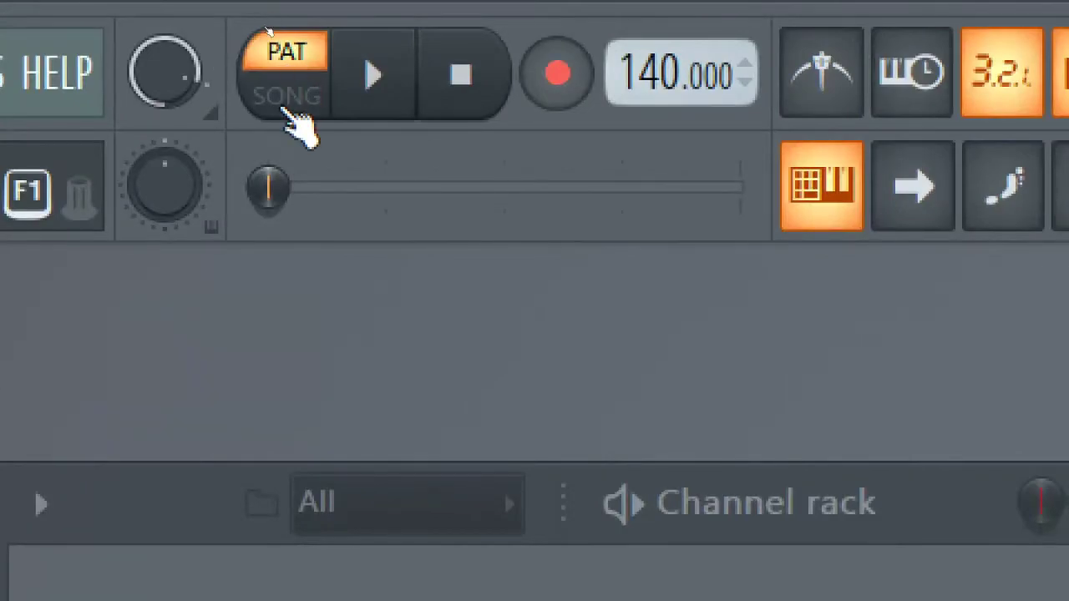
pyautogui.click(284, 99)
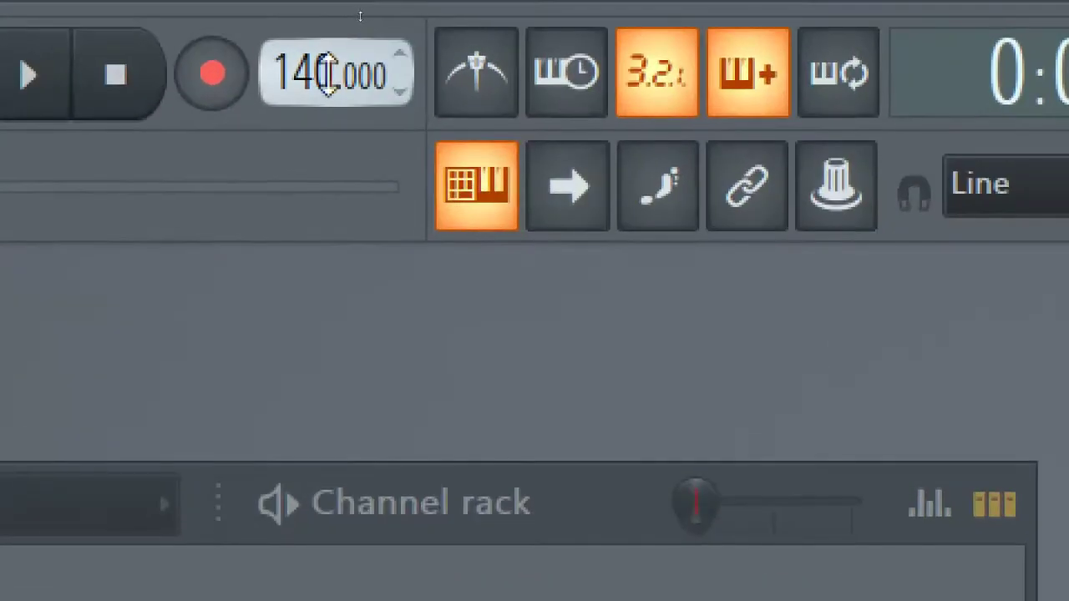
pyautogui.moveTo(363, 19); pyautogui.dragTo(362, 22)
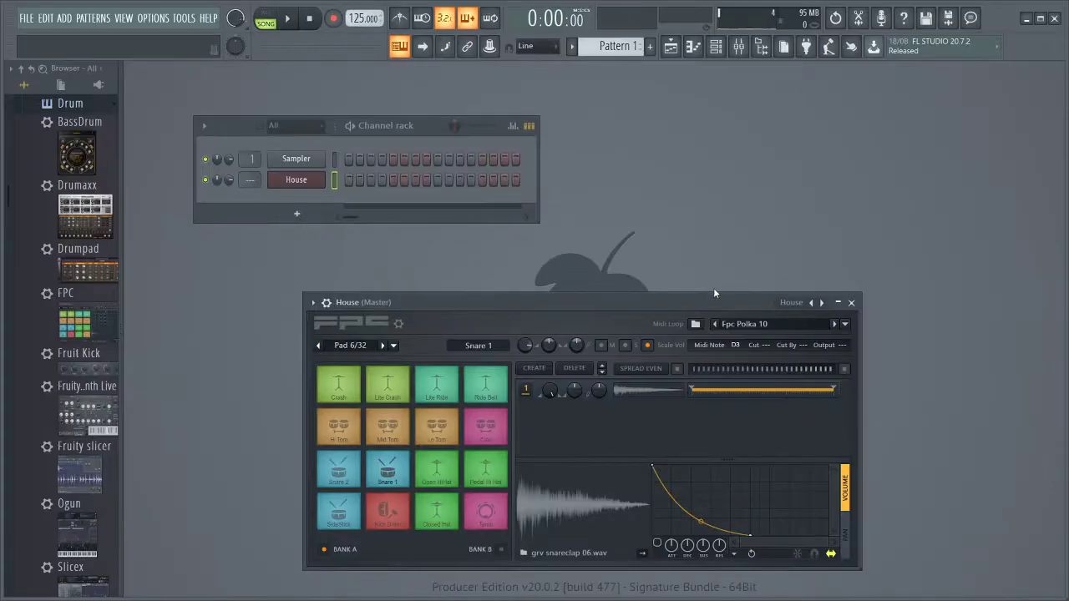
# Turn on the metronome and start playback in song mode
pyautogui.moveTo(687, 303); pyautogui.dragTo(602, 314)
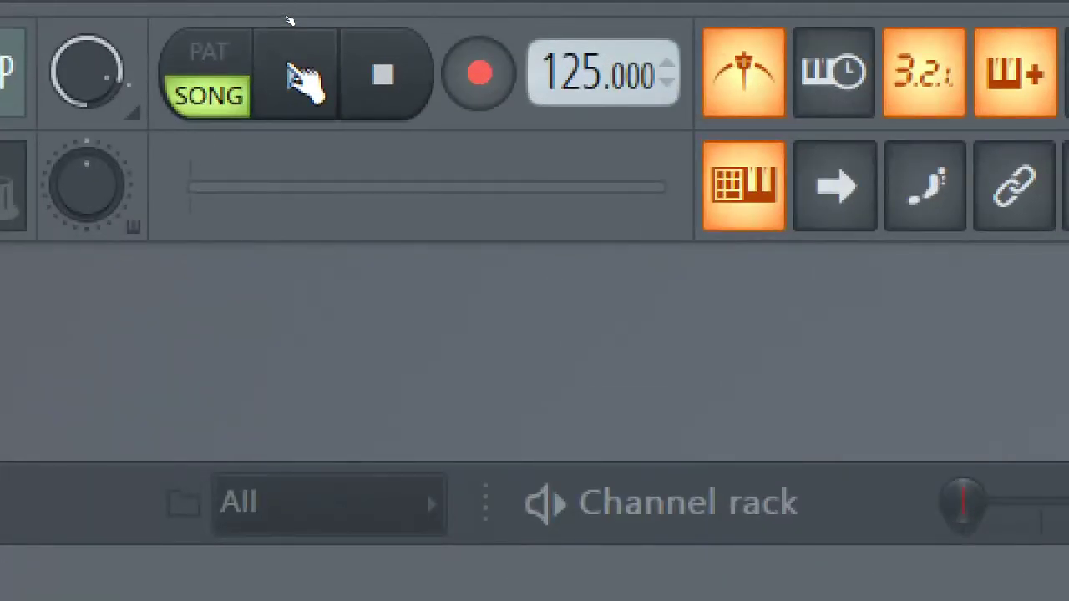
pyautogui.click(296, 77)
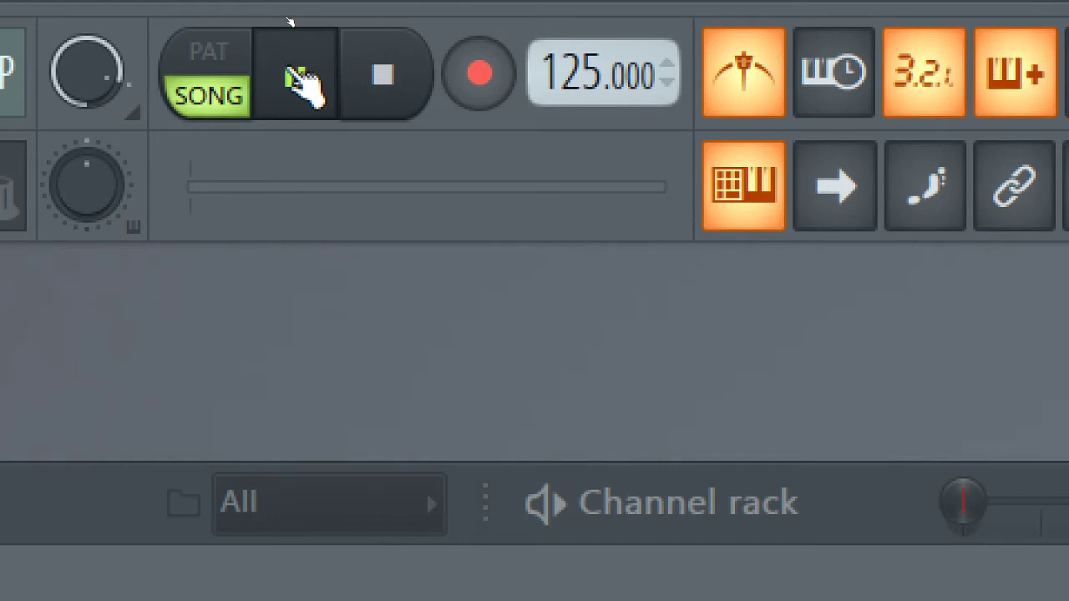
# Stop playback, nudge the FPC window, and open the Playlist as a small, unmaximised window
pyautogui.click(294, 75)
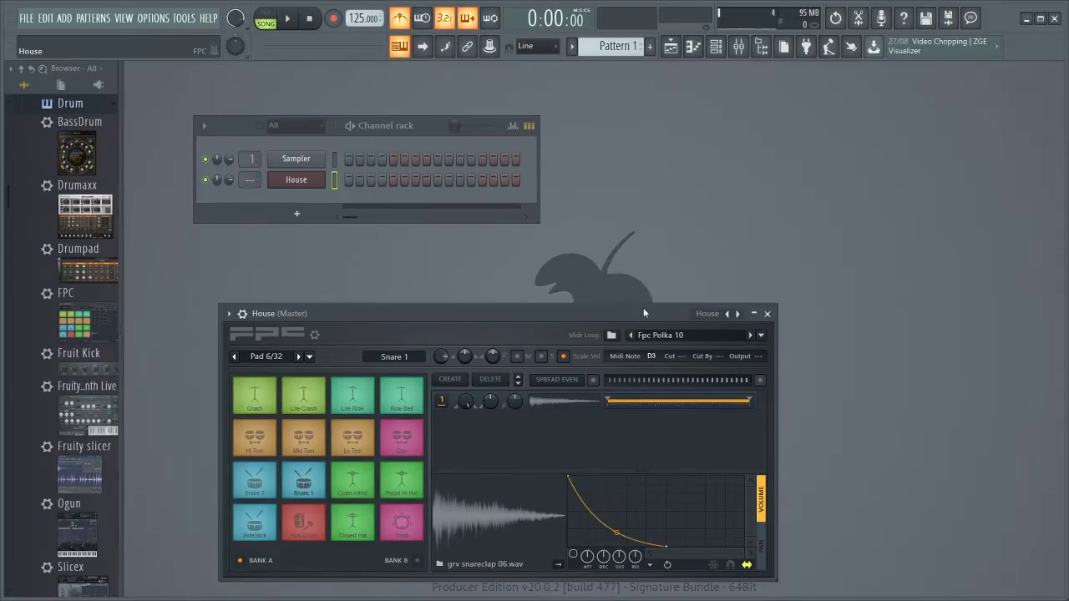
pyautogui.moveTo(643, 312); pyautogui.dragTo(596, 306)
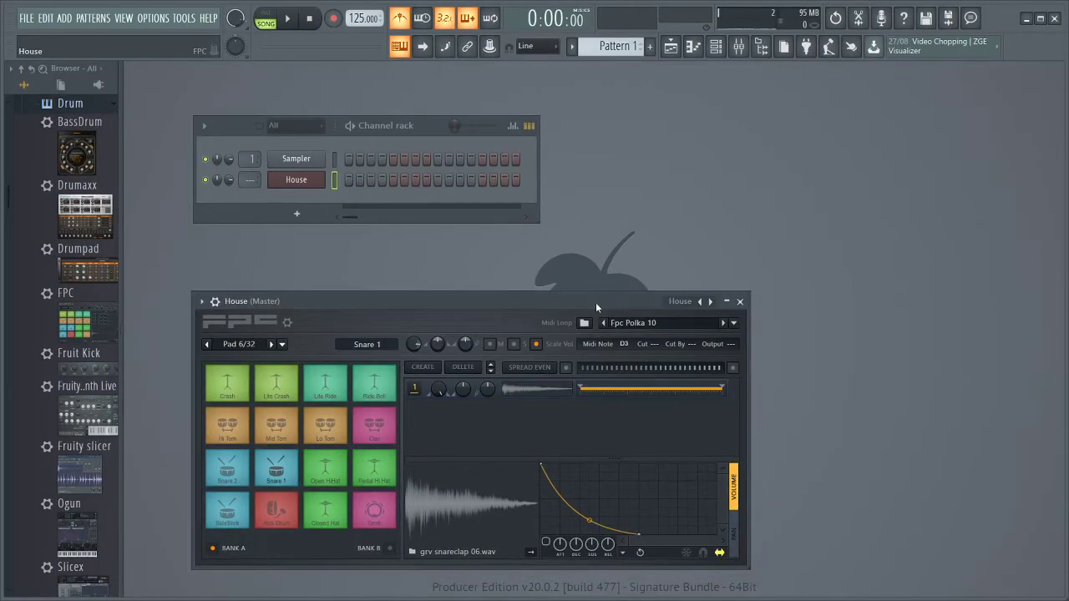
pyautogui.click(670, 46)
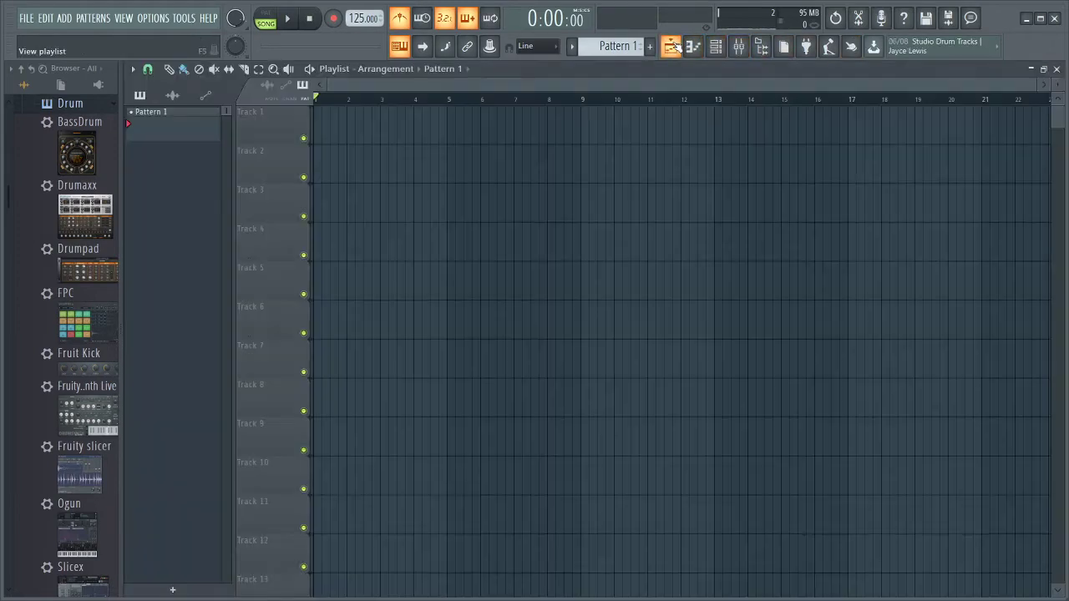
pyautogui.click(1043, 71)
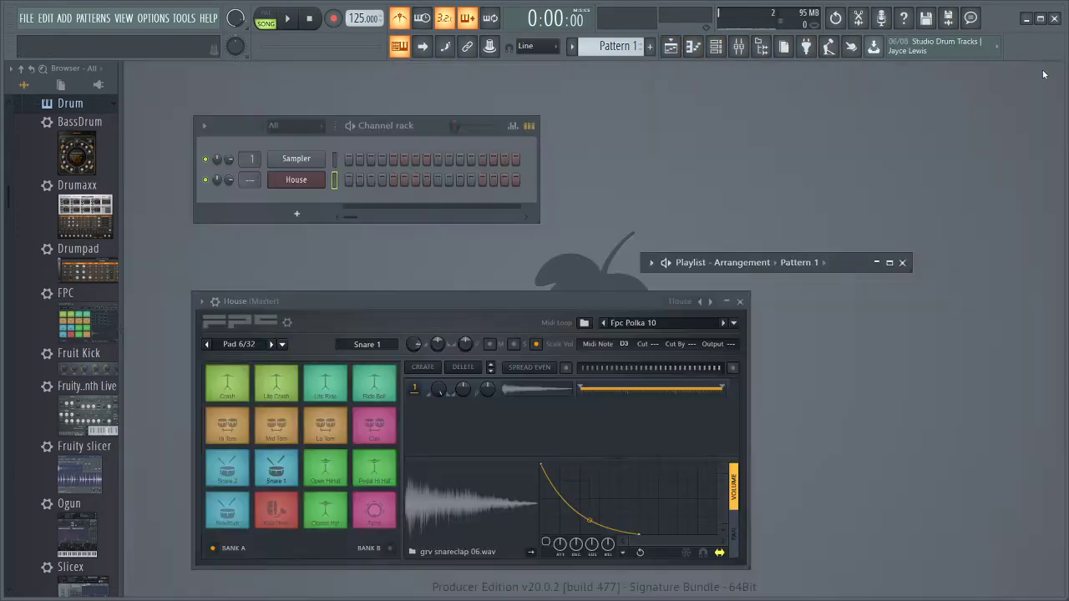
pyautogui.doubleClick(798, 265)
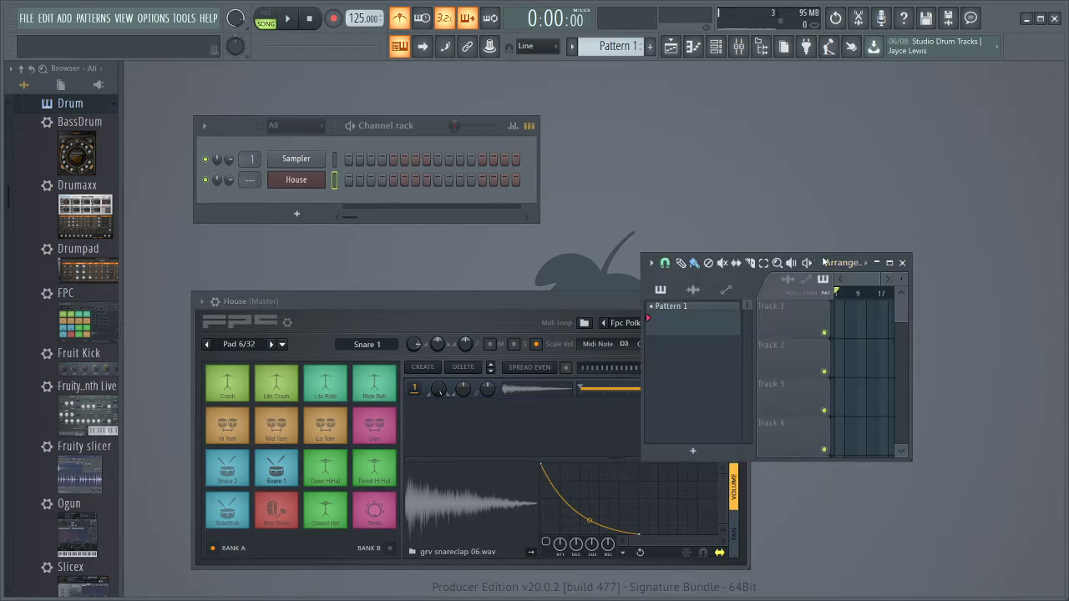
# Enlarge the Playlist window to show about 22 bars and five tracks, and arrange it directly above the FPC window
pyautogui.moveTo(832, 265); pyautogui.dragTo(482, 65)
pyautogui.moveTo(560, 135); pyautogui.dragTo(850, 159)
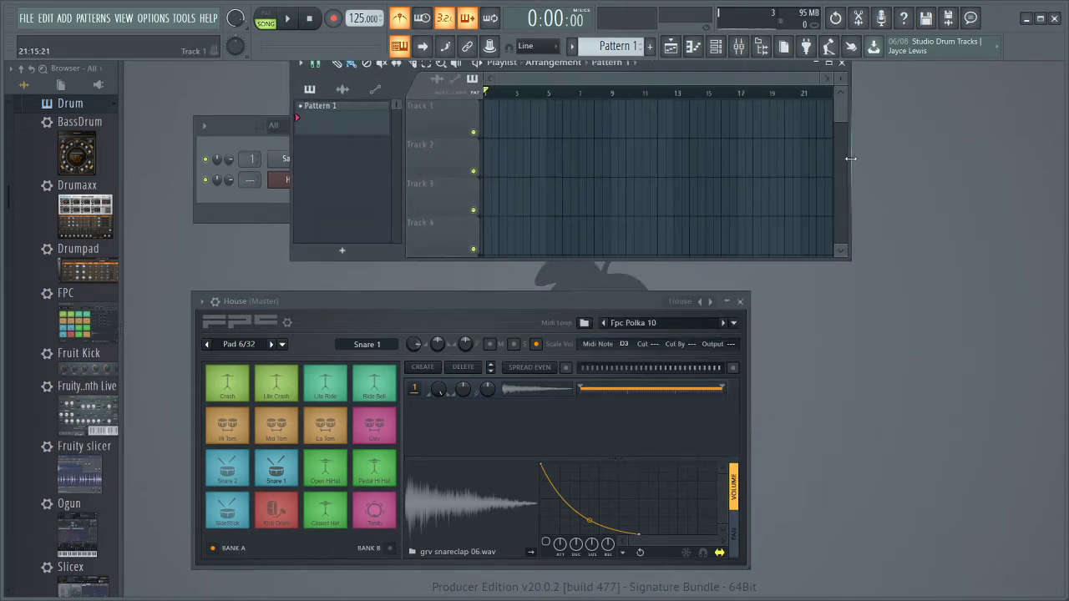
pyautogui.moveTo(825, 262); pyautogui.dragTo(826, 276)
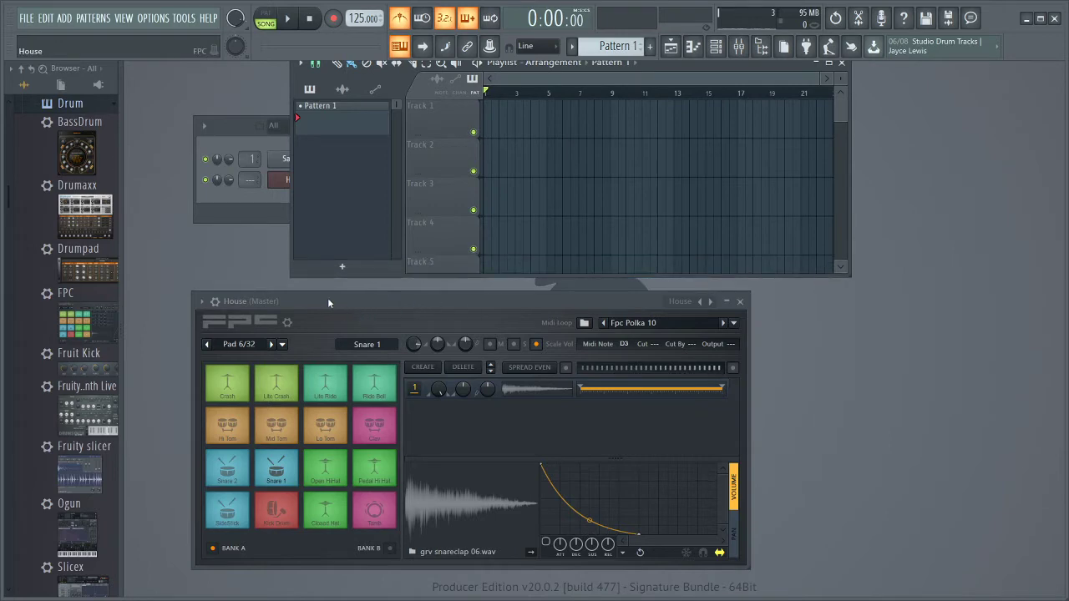
pyautogui.moveTo(334, 299); pyautogui.dragTo(412, 308)
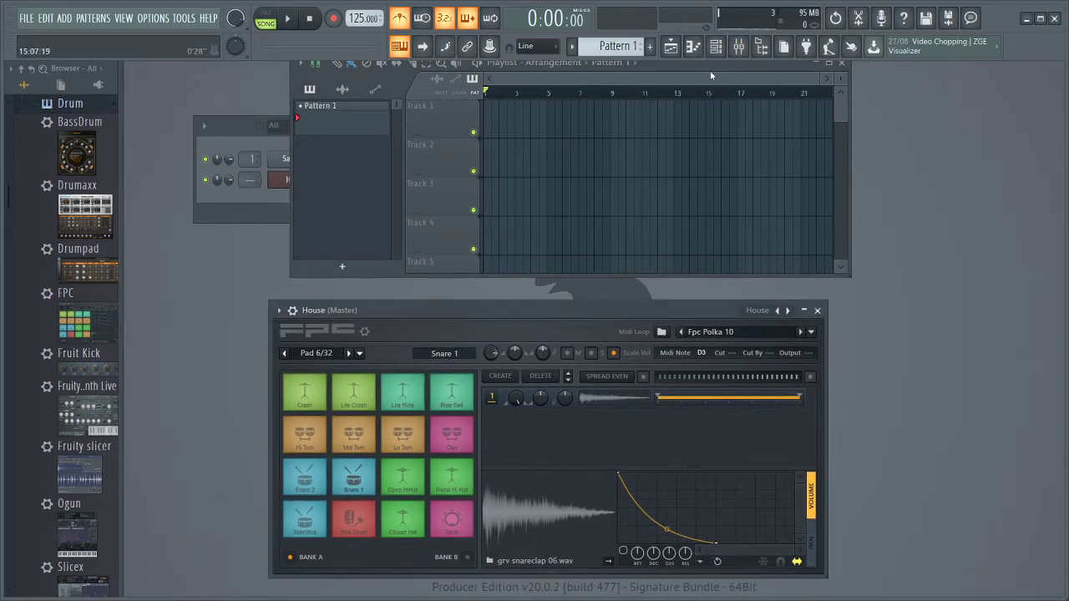
pyautogui.moveTo(704, 62); pyautogui.dragTo(639, 92)
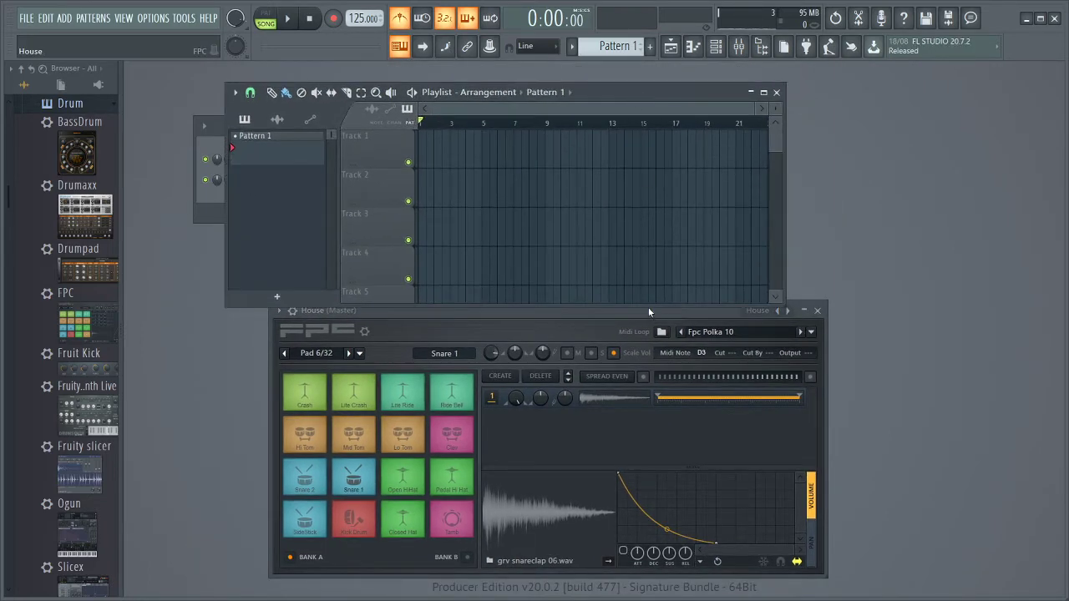
pyautogui.moveTo(649, 311); pyautogui.dragTo(658, 331)
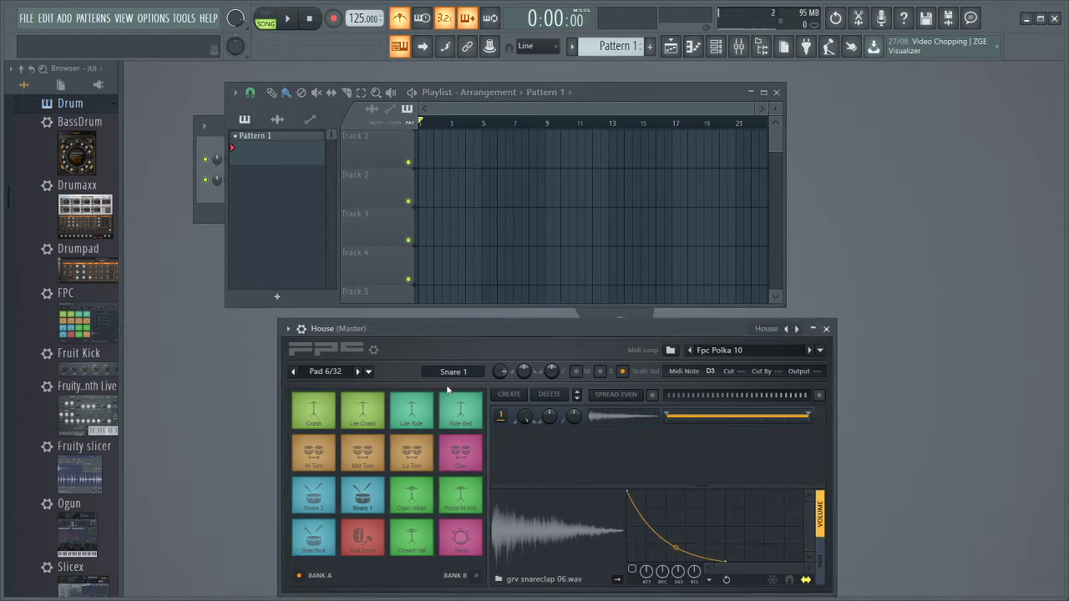
# Audition the Kick Drum and Snare 1 pads of the House kit in FPC
pyautogui.click(355, 551)
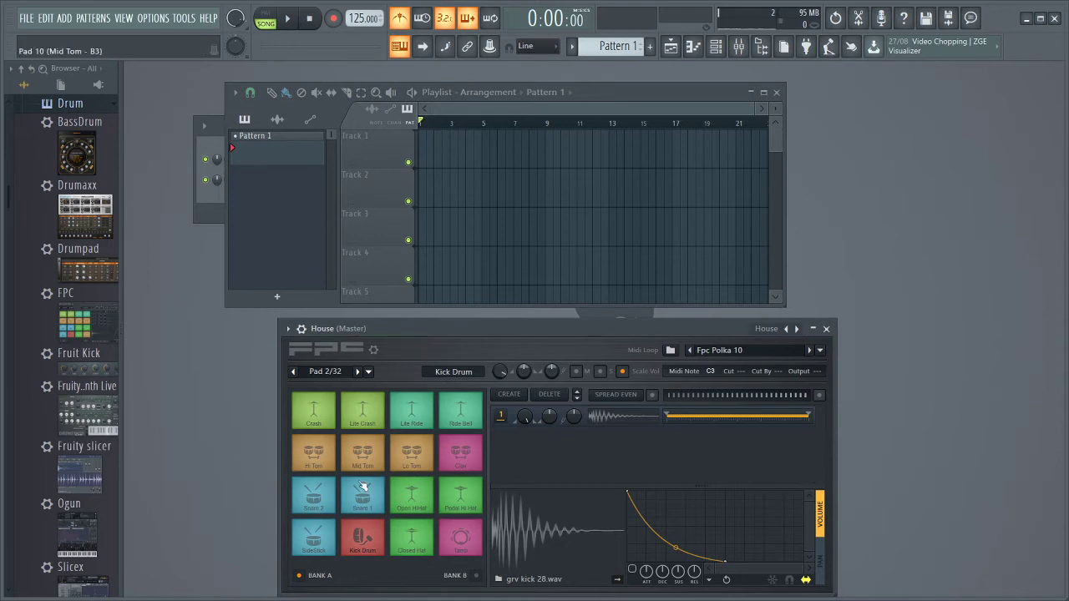
pyautogui.click(365, 554)
pyautogui.click(365, 507)
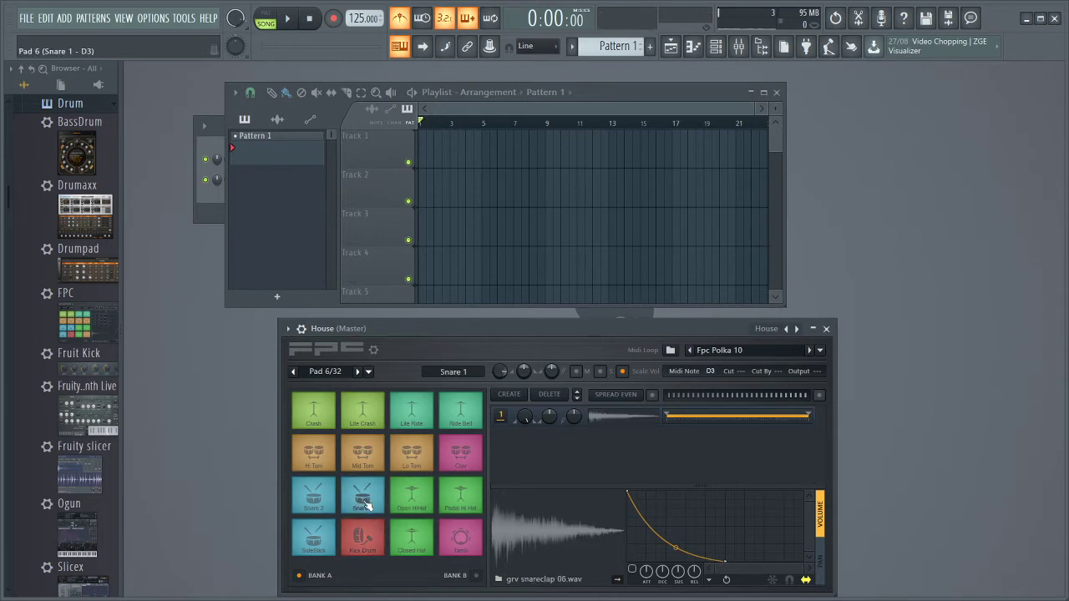
# Try to record a run of Kick Drum hits from FPC's own pads in song mode, and check the Channel rack for notes
pyautogui.click(334, 20)
pyautogui.press('space')
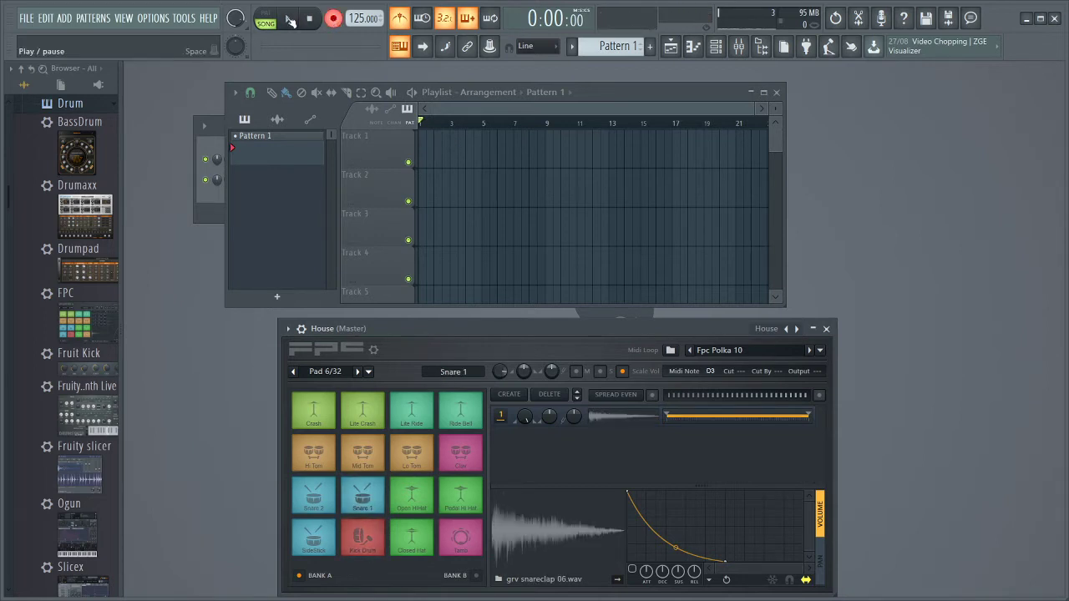
pyautogui.click(361, 547)
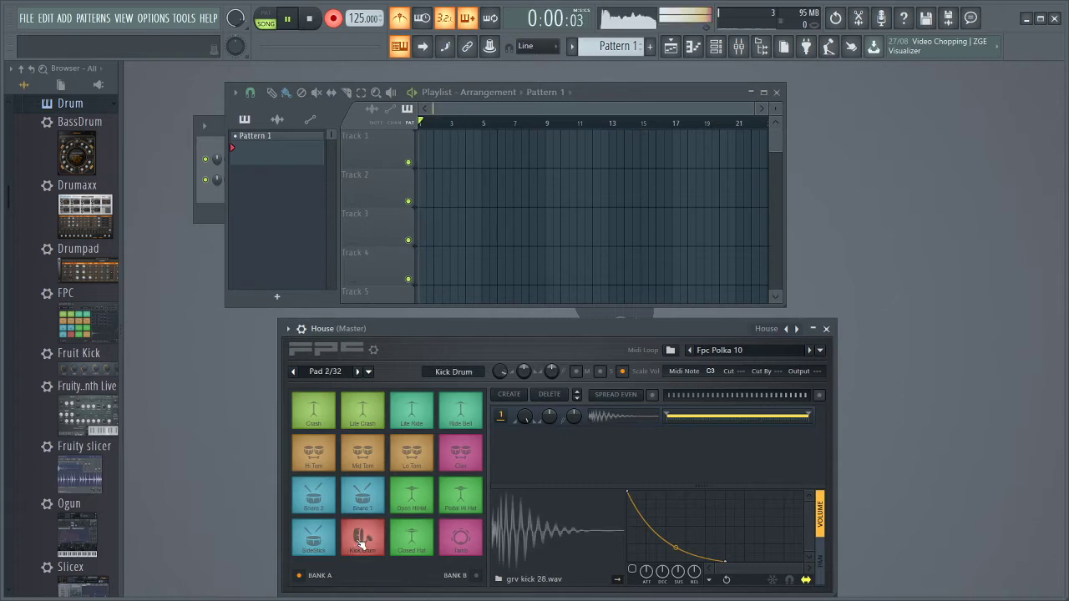
pyautogui.click(361, 545)
pyautogui.click(361, 544)
pyautogui.click(360, 544)
pyautogui.click(361, 543)
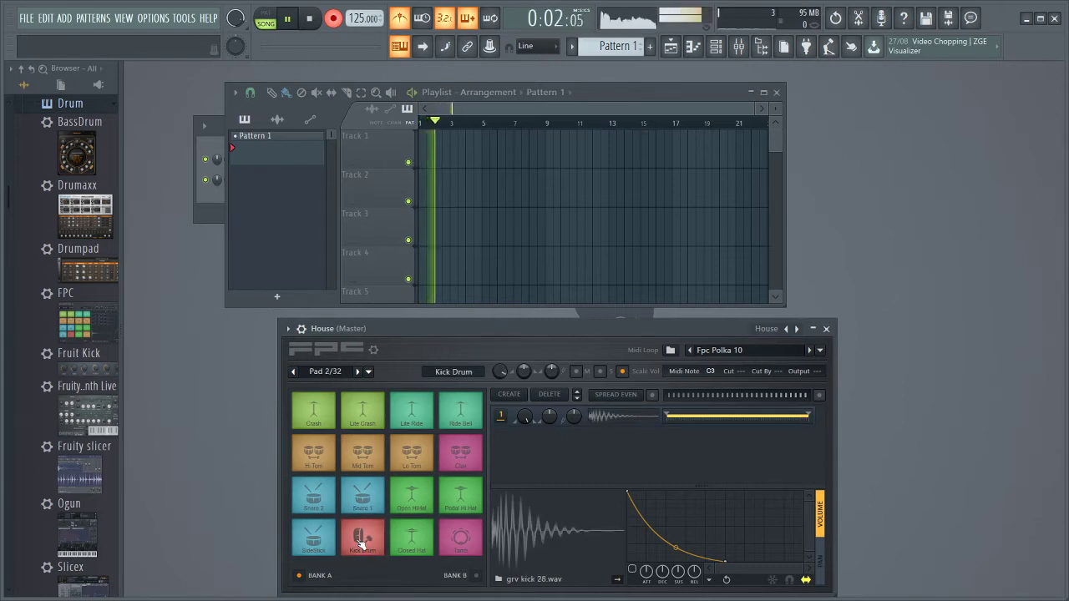
pyautogui.click(361, 543)
pyautogui.click(360, 544)
pyautogui.press('space')
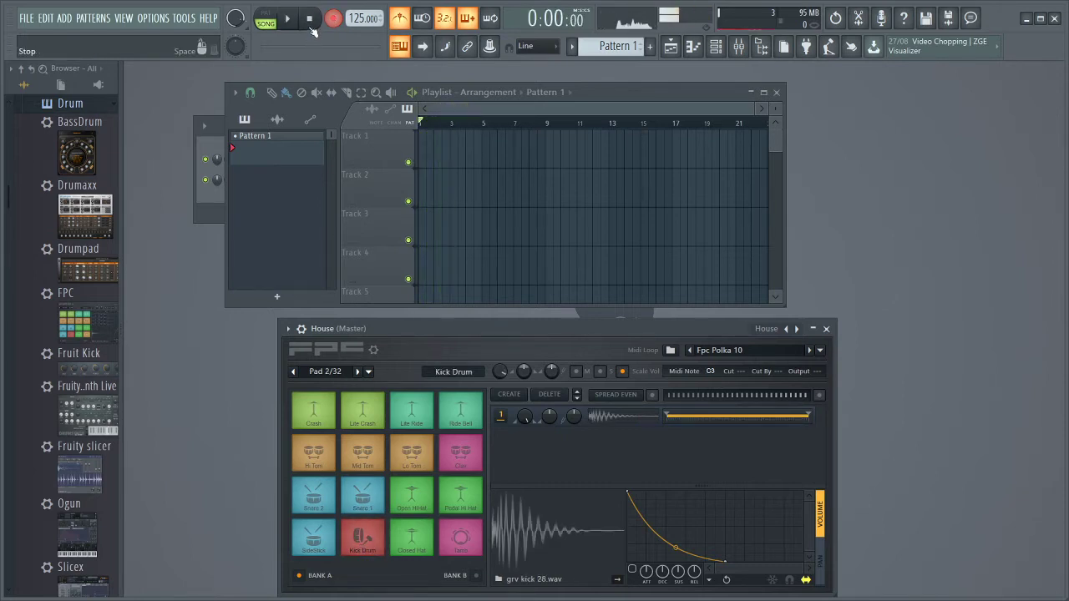
pyautogui.press('F6')
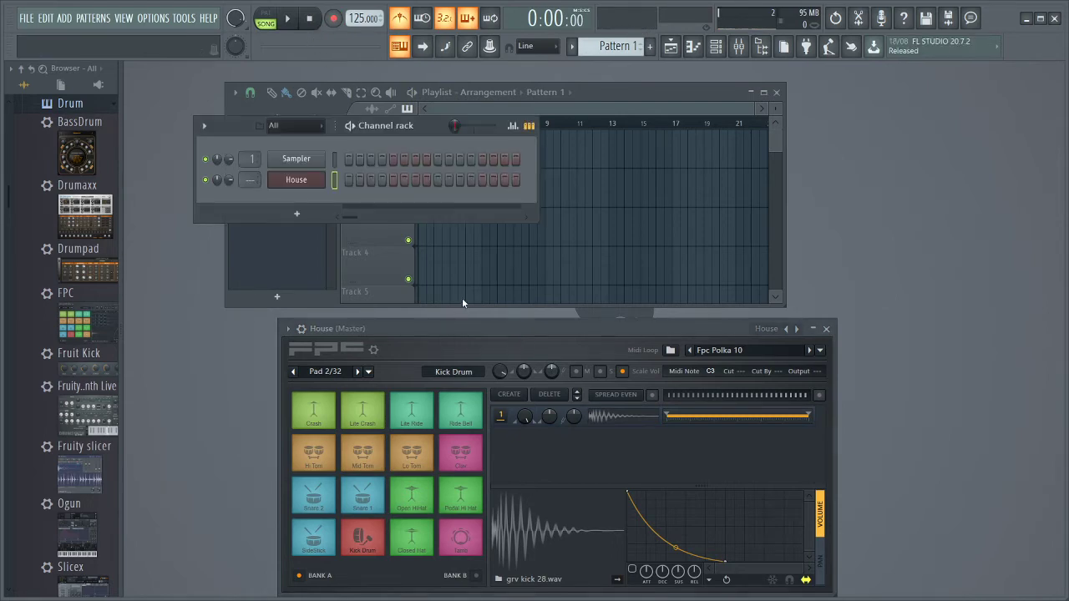
pyautogui.click(628, 95)
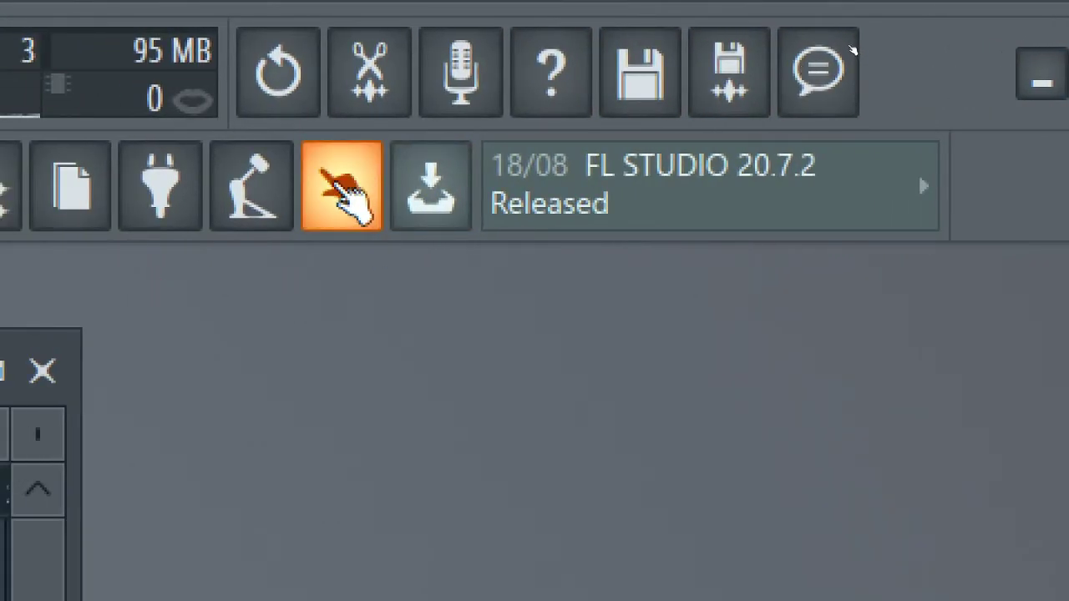
# Open the Touch pads window, move it beside the Playlist, and play its C3 pad
pyautogui.click(341, 185)
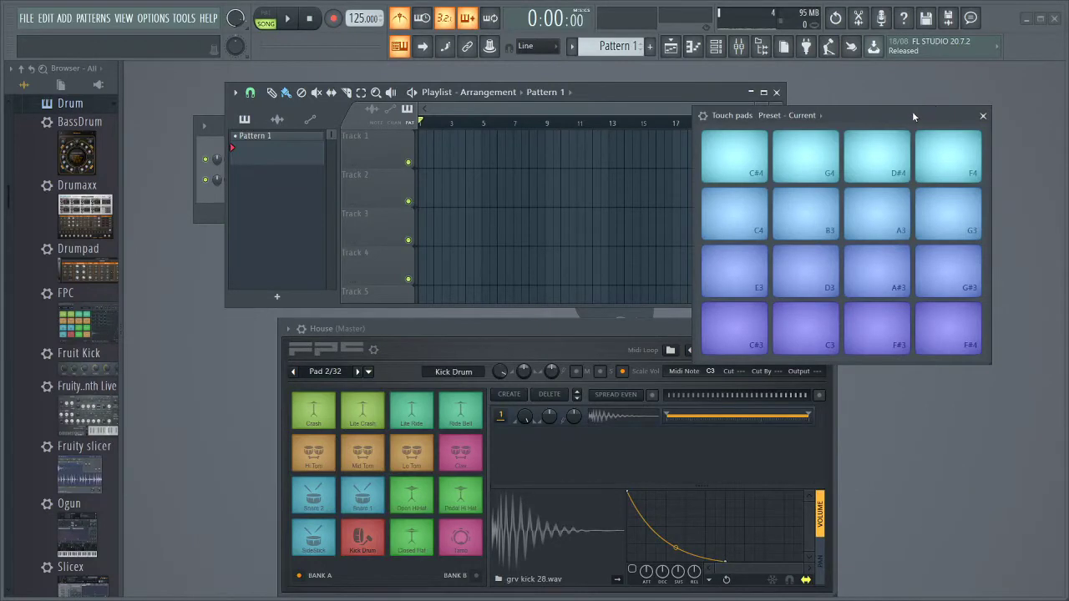
pyautogui.moveTo(913, 115); pyautogui.dragTo(989, 88)
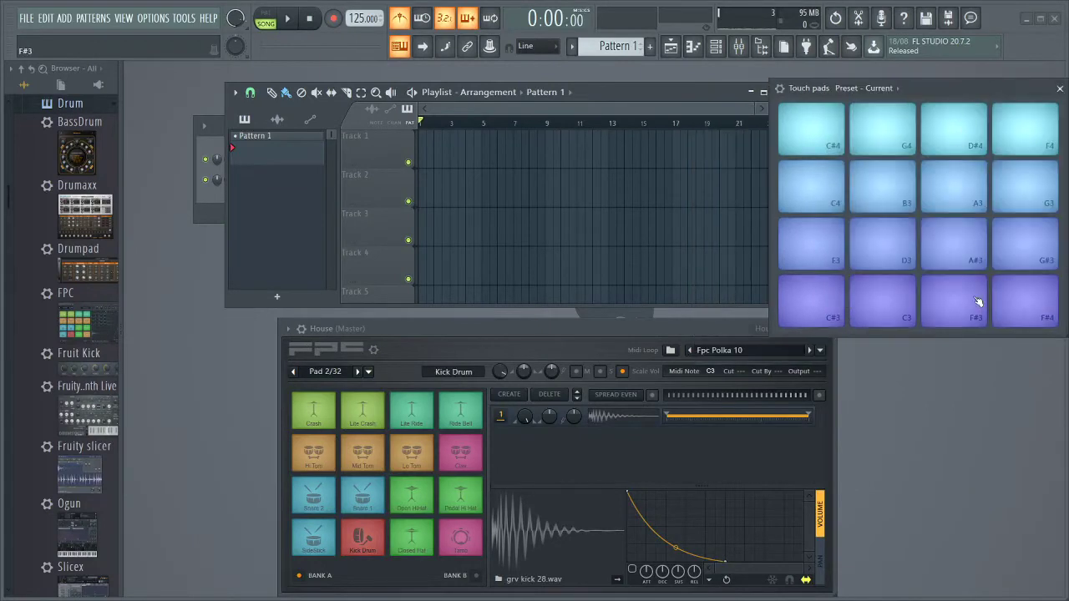
pyautogui.click(903, 316)
pyautogui.click(904, 316)
pyautogui.click(903, 315)
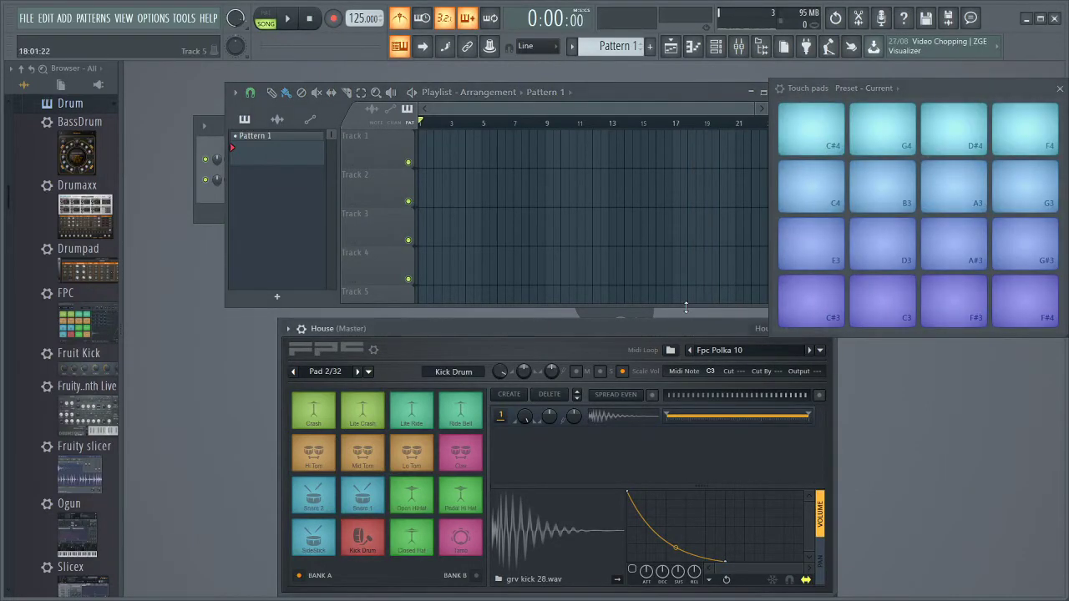
# Place FPC beside the Touch pads, and play pads C3, D3, C#3 and E3 to compare them with the matching FPC pads
pyautogui.moveTo(676, 324); pyautogui.dragTo(1038, 102)
pyautogui.moveTo(962, 85); pyautogui.dragTo(948, 87)
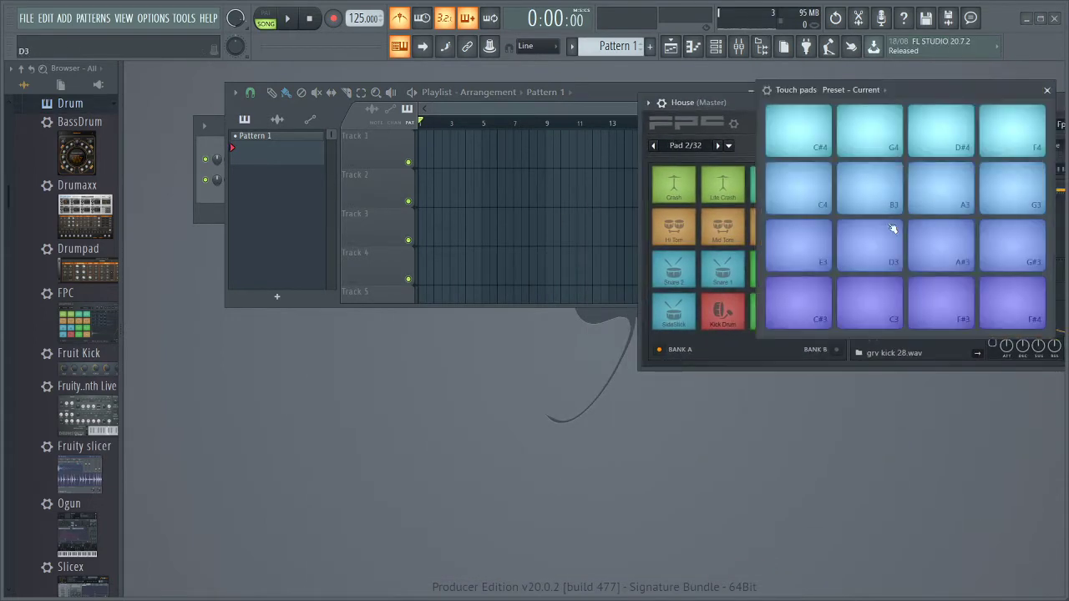
pyautogui.click(873, 317)
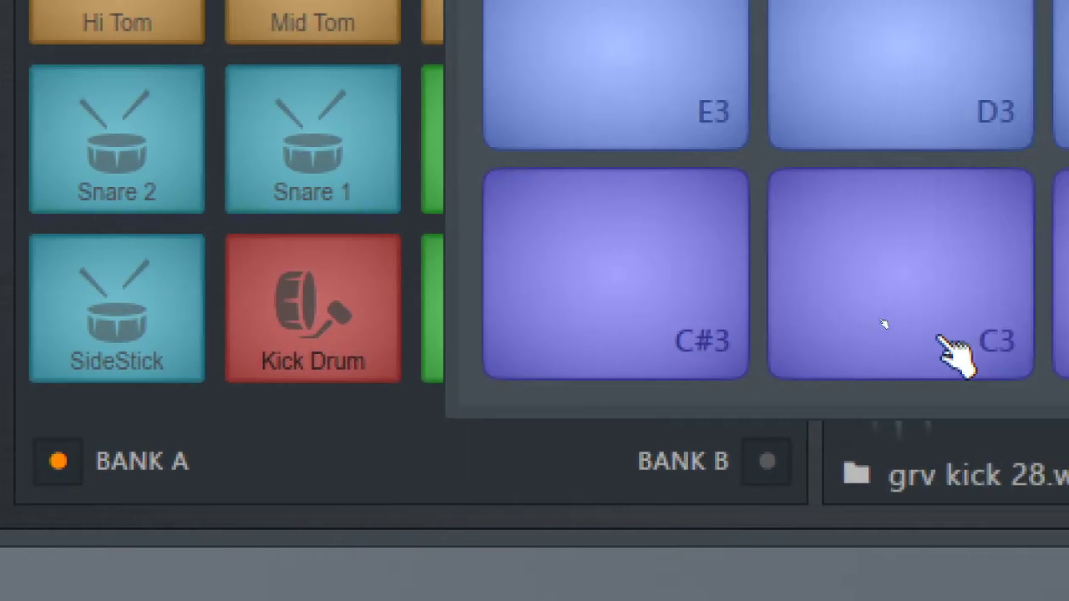
pyautogui.click(927, 336)
pyautogui.click(925, 107)
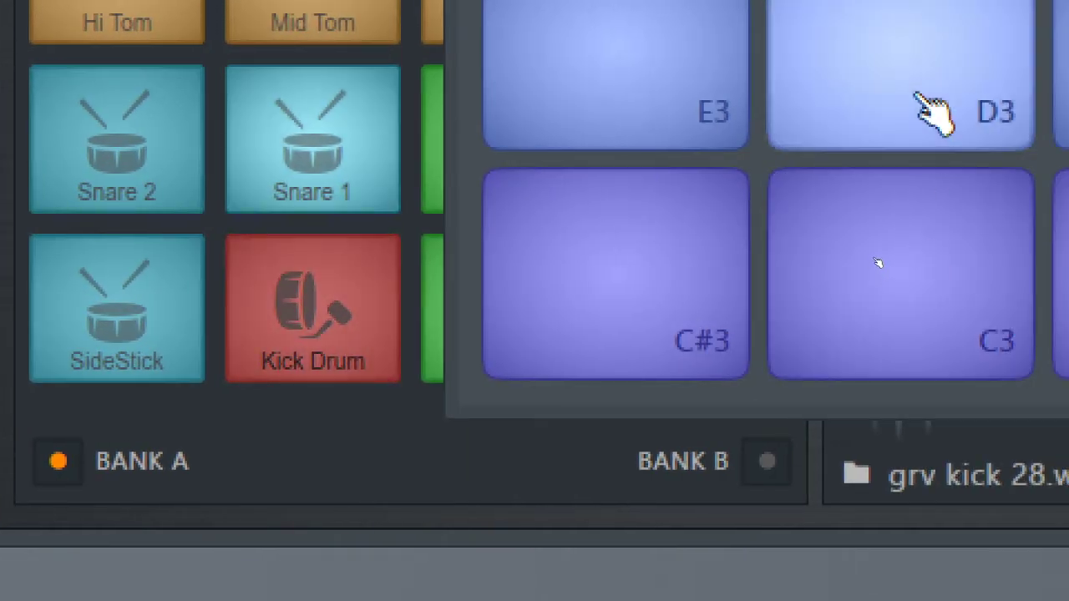
pyautogui.click(593, 299)
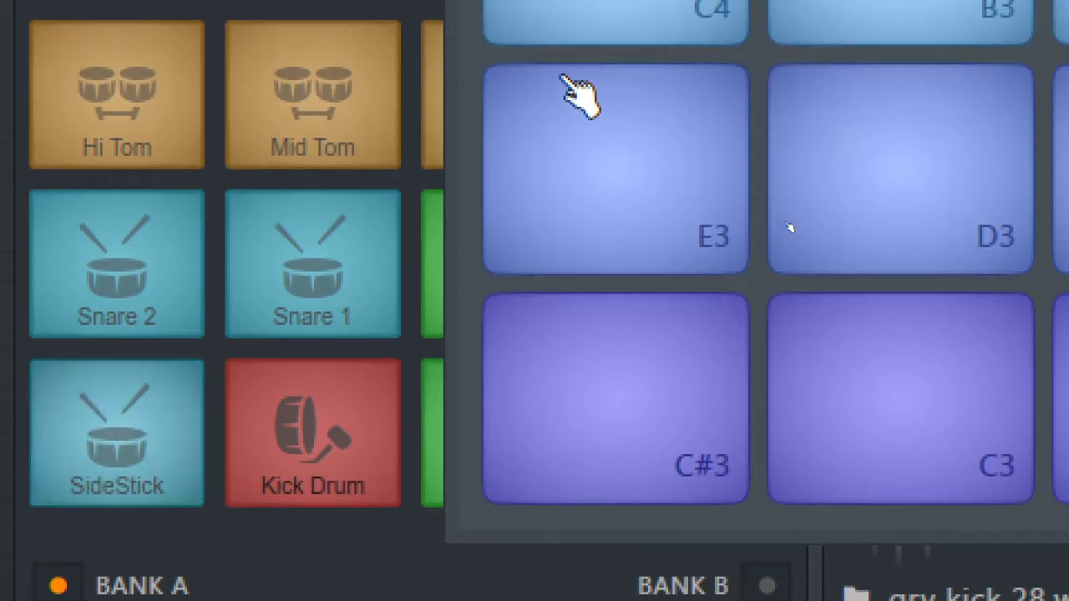
pyautogui.click(576, 99)
pyautogui.click(580, 107)
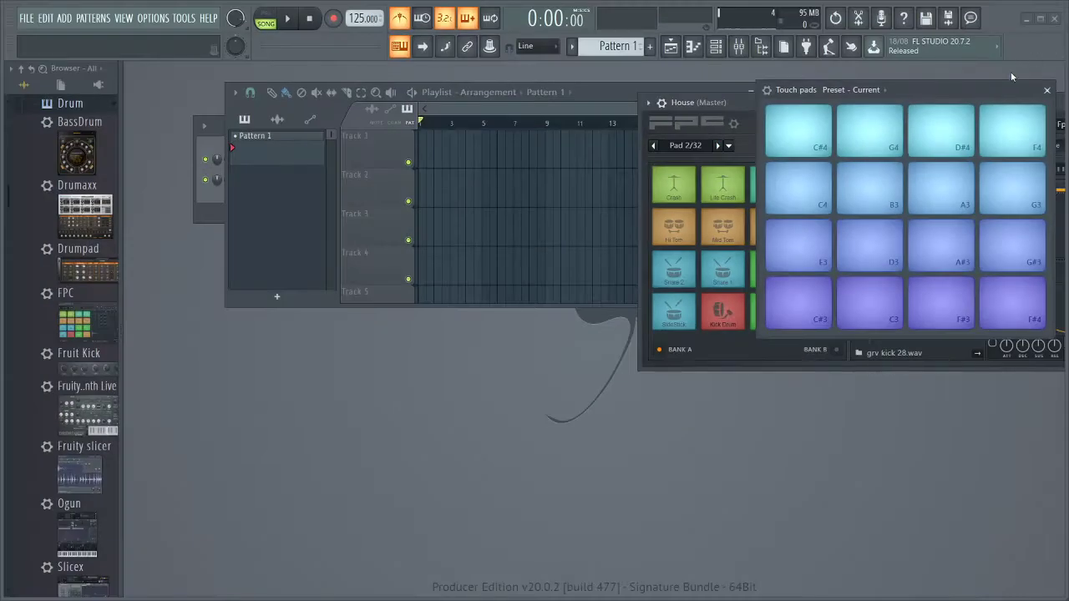
# Close and reopen the Touch pads, and close the FPC window to leave the pads beside the Playlist
pyautogui.moveTo(1002, 90); pyautogui.dragTo(764, 265)
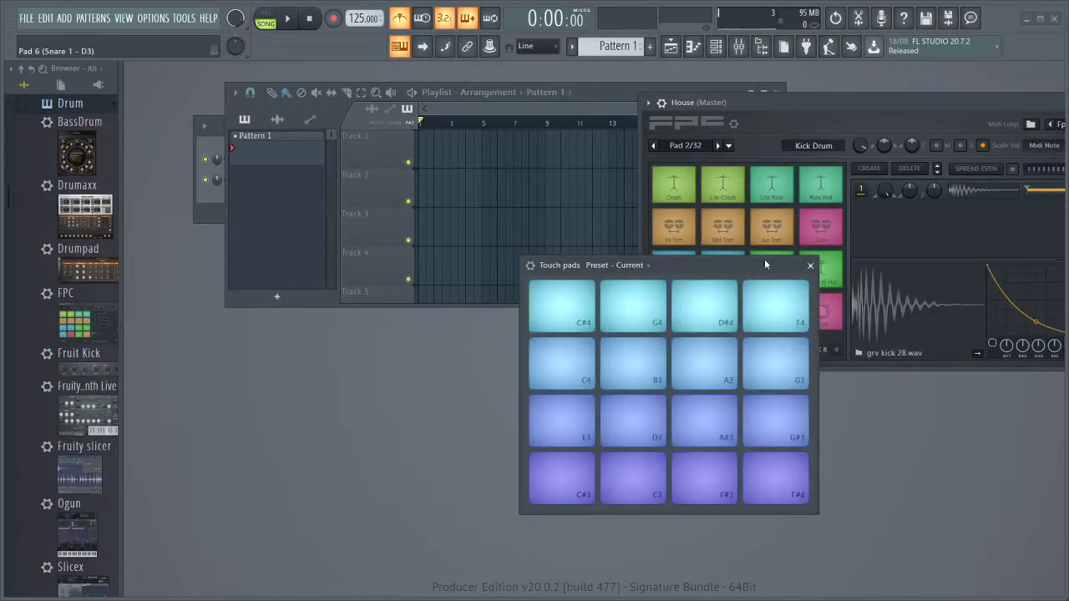
pyautogui.click(810, 264)
pyautogui.moveTo(835, 109); pyautogui.dragTo(310, 249)
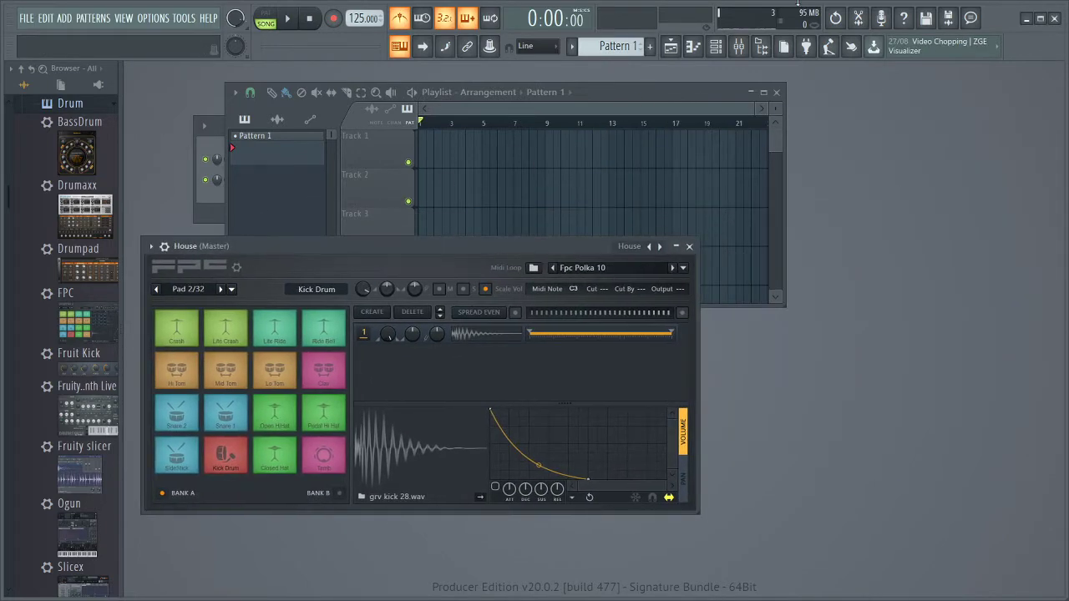
pyautogui.click(850, 46)
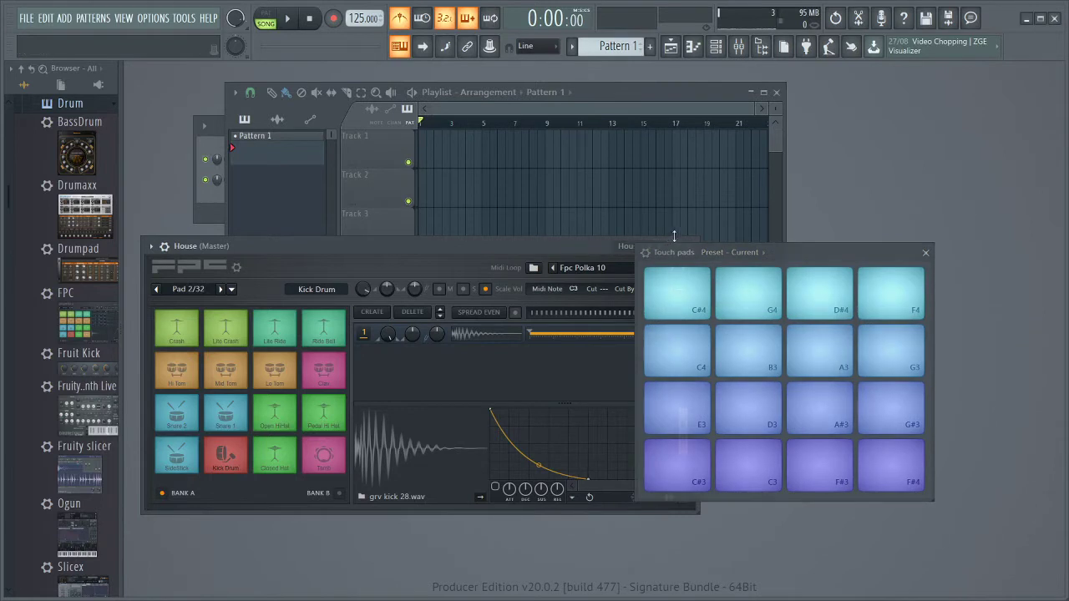
pyautogui.moveTo(536, 244); pyautogui.dragTo(322, 305)
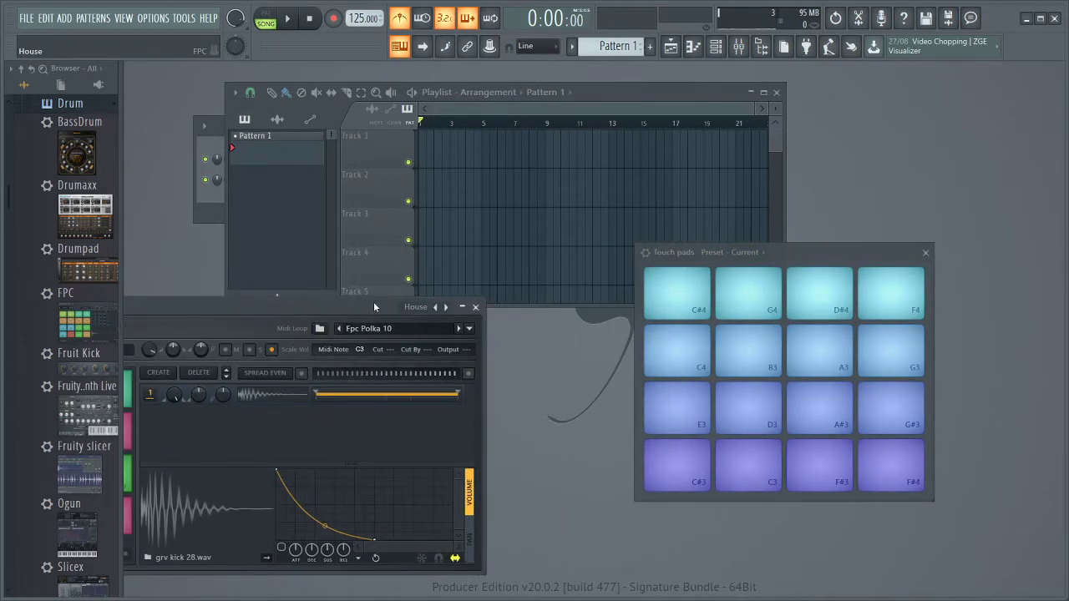
pyautogui.click(475, 306)
# Play a short kick and snare beat on the C3 and D3 touch pads with FPC closed
pyautogui.click(747, 489)
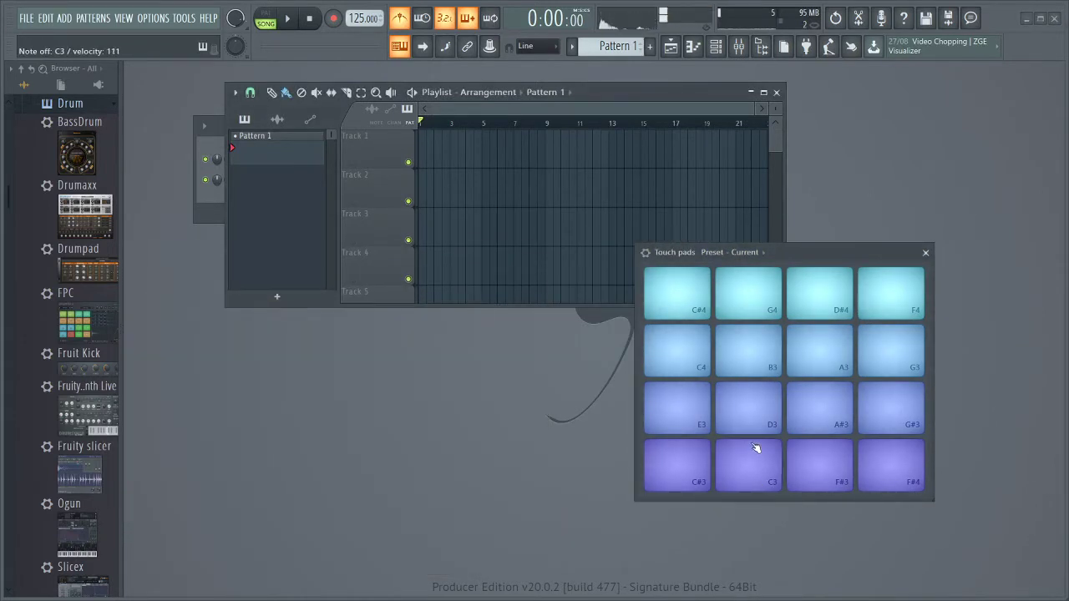
pyautogui.click(755, 433)
pyautogui.click(752, 467)
pyautogui.click(753, 469)
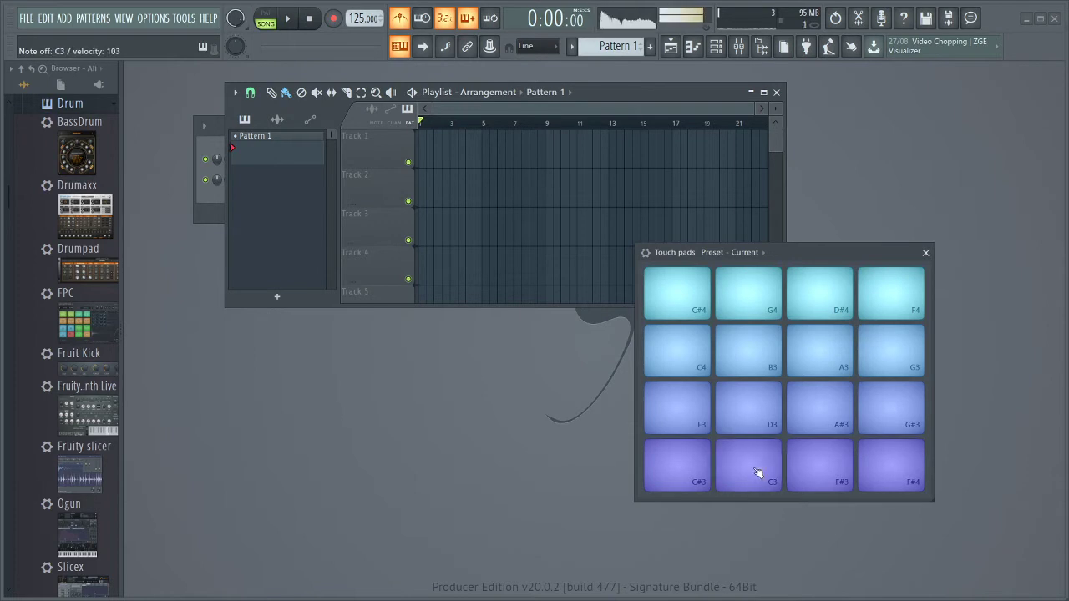
pyautogui.click(755, 473)
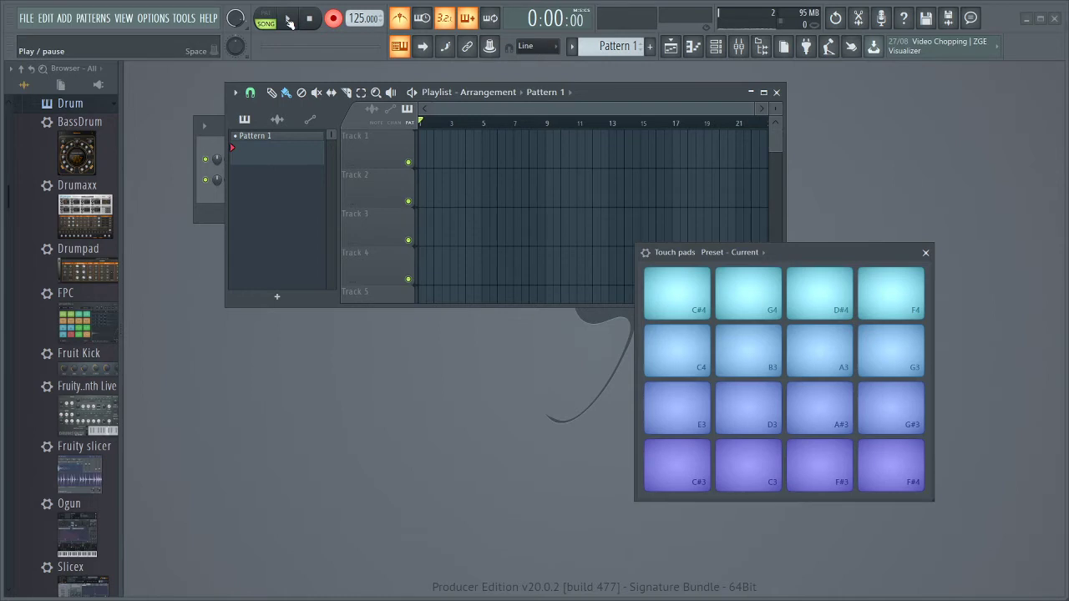
# Start a brief song-mode recording pass with recording armed, and stop it
pyautogui.click(288, 21)
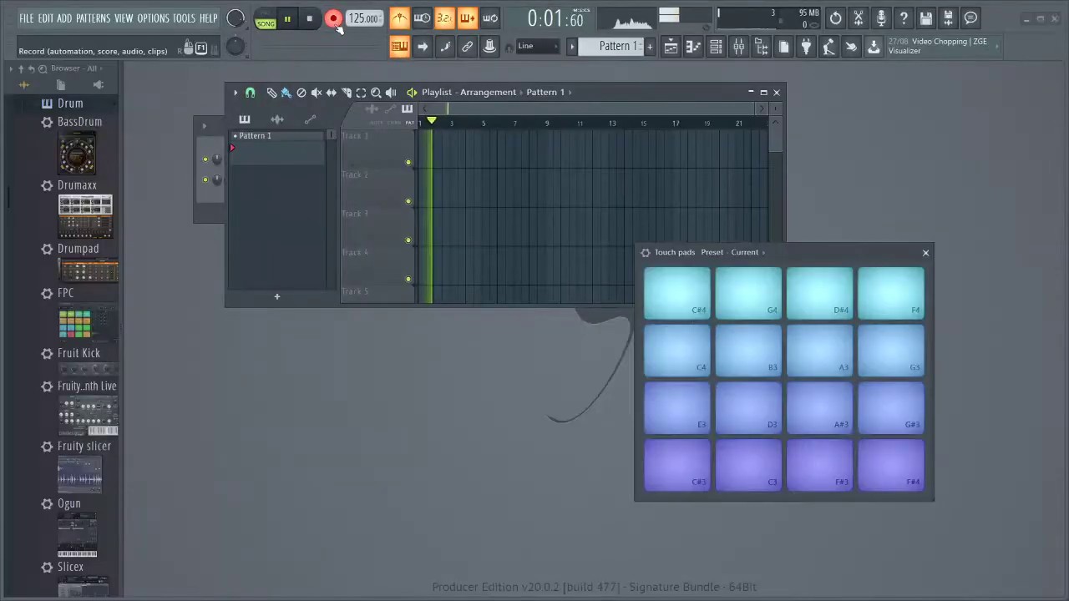
pyautogui.click(312, 21)
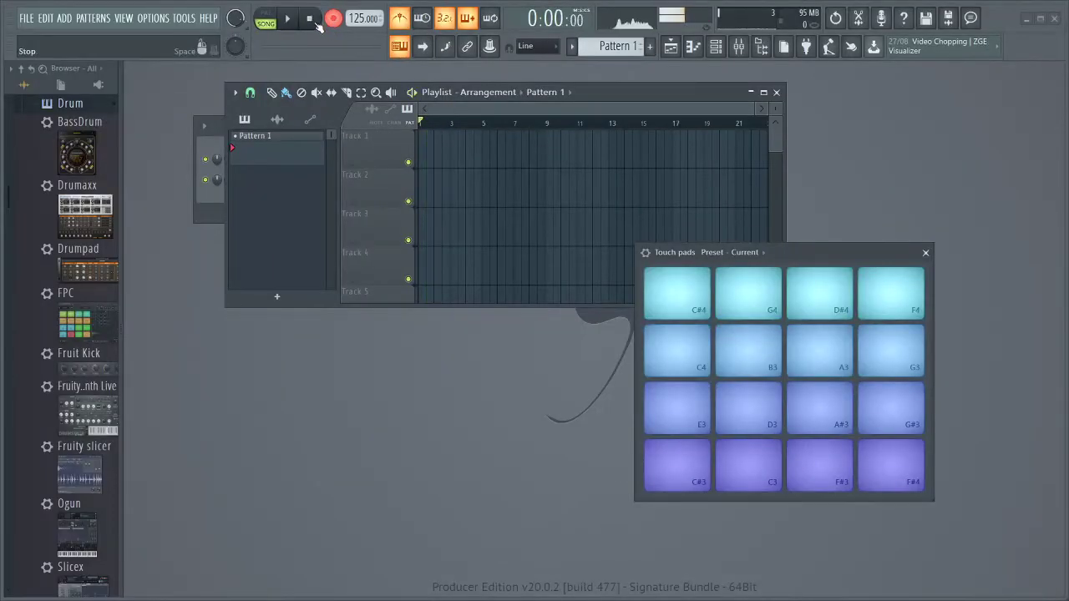
# Run a short song-mode recording pass with the recording countdown enabled, and stop it without playing any pads
pyautogui.click(334, 20)
pyautogui.click(334, 20)
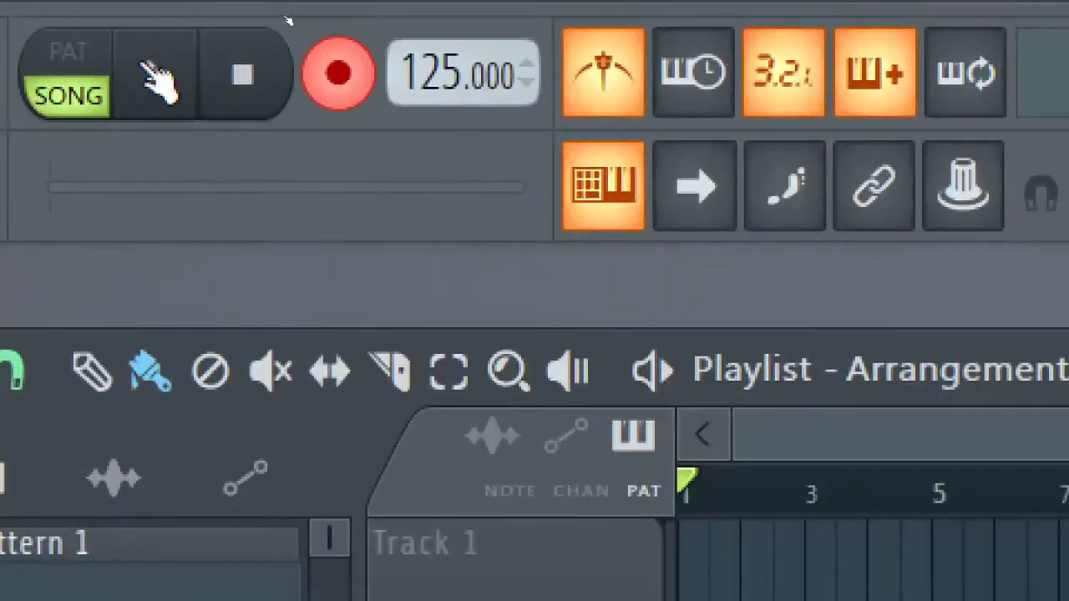
pyautogui.click(156, 75)
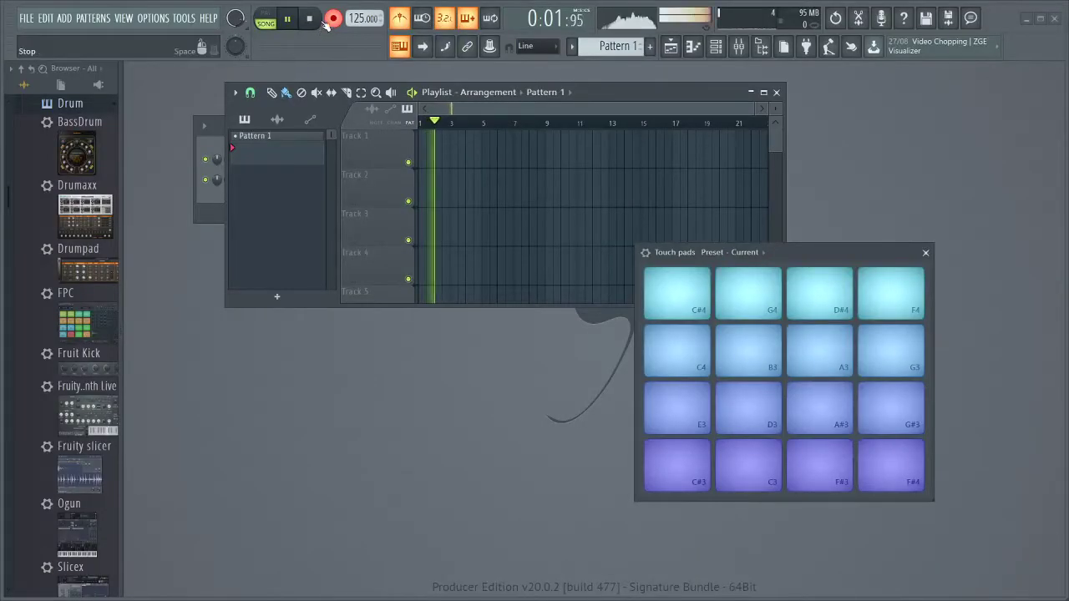
pyautogui.click(322, 20)
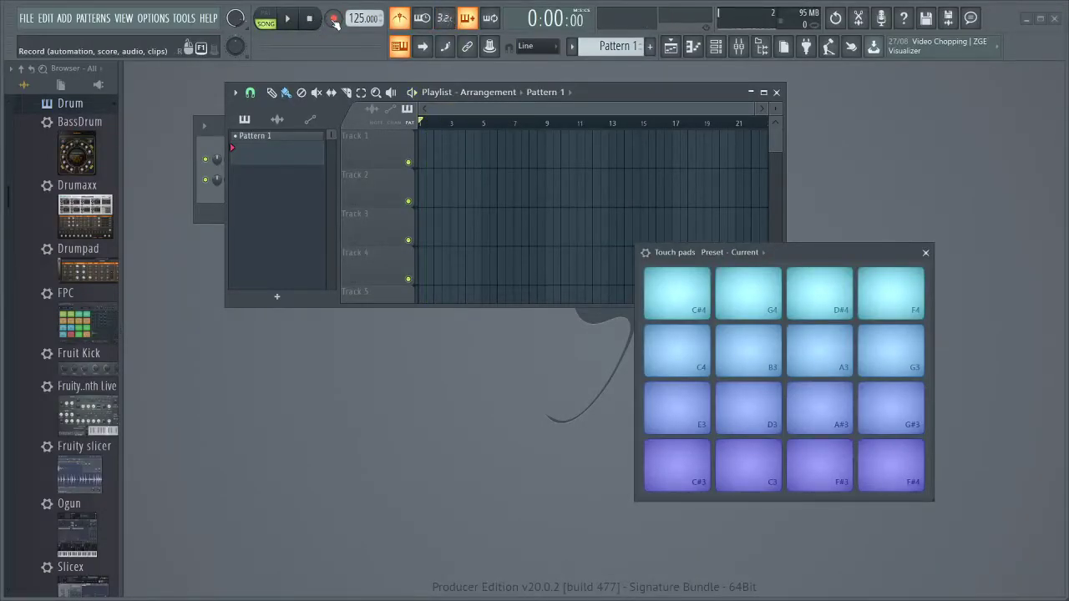
# Run a brief recording pass with the recording countdown turned off, and stop playback
pyautogui.click(332, 18)
pyautogui.click(288, 19)
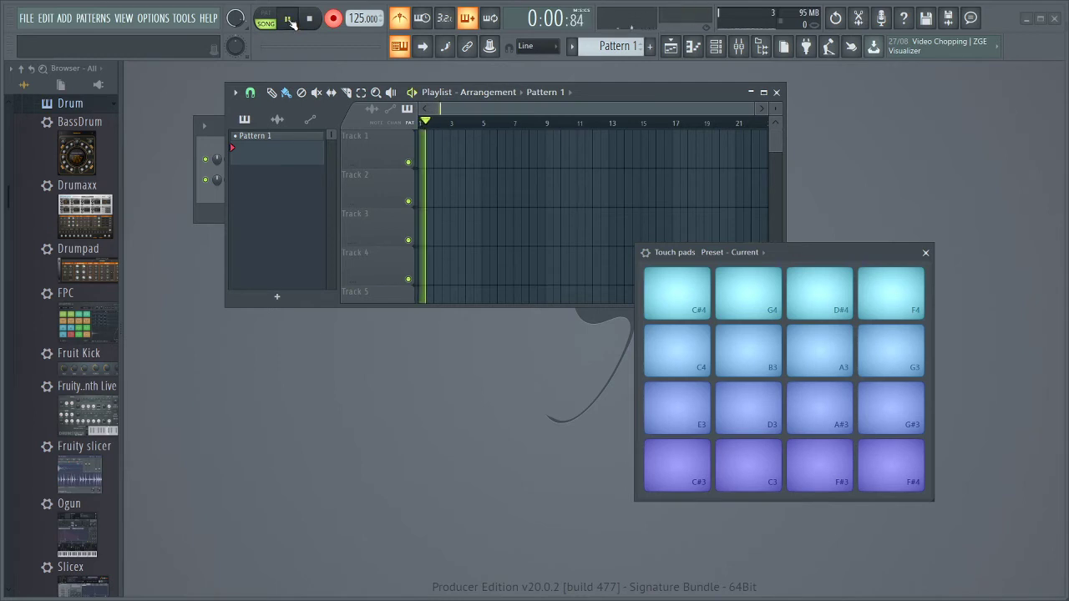
pyautogui.click(310, 19)
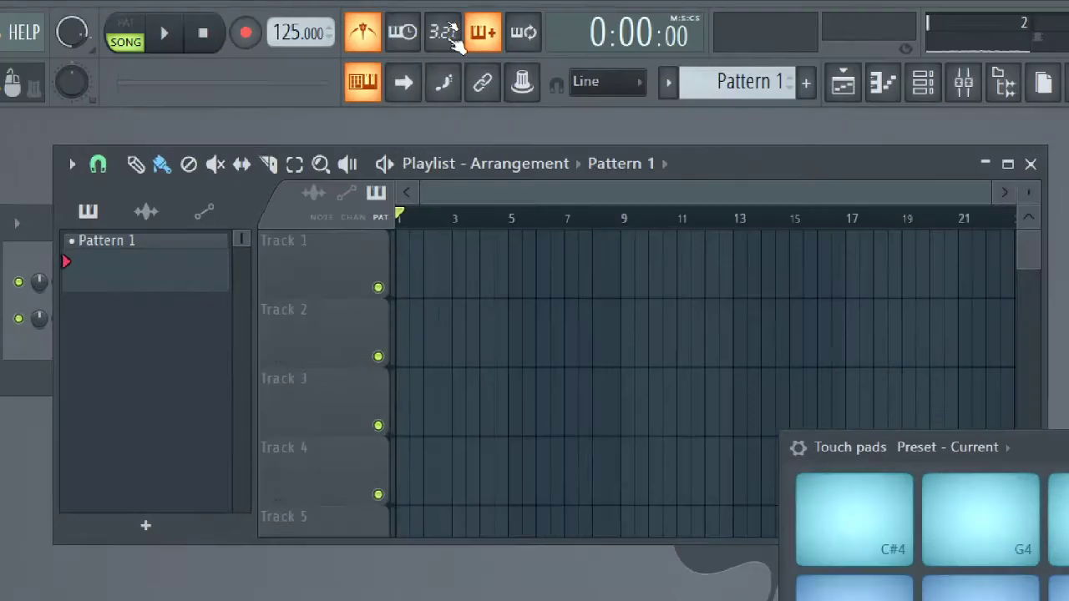
# With the recording countdown on, record a kick rhythm on the C3 touch pad, and place Pattern 1 at the start of Track 1
pyautogui.click(445, 18)
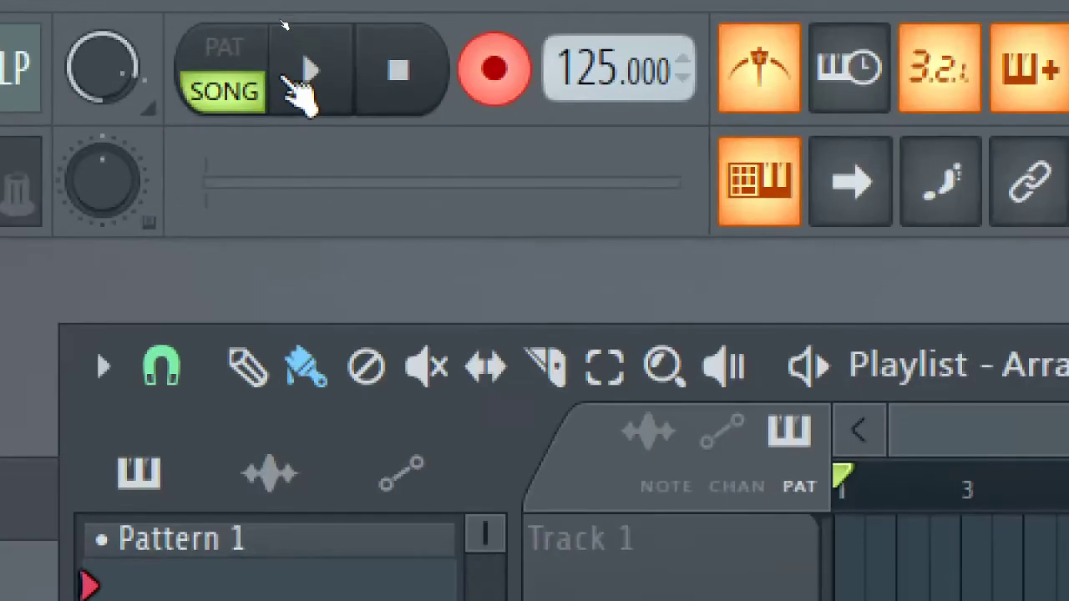
pyautogui.click(285, 20)
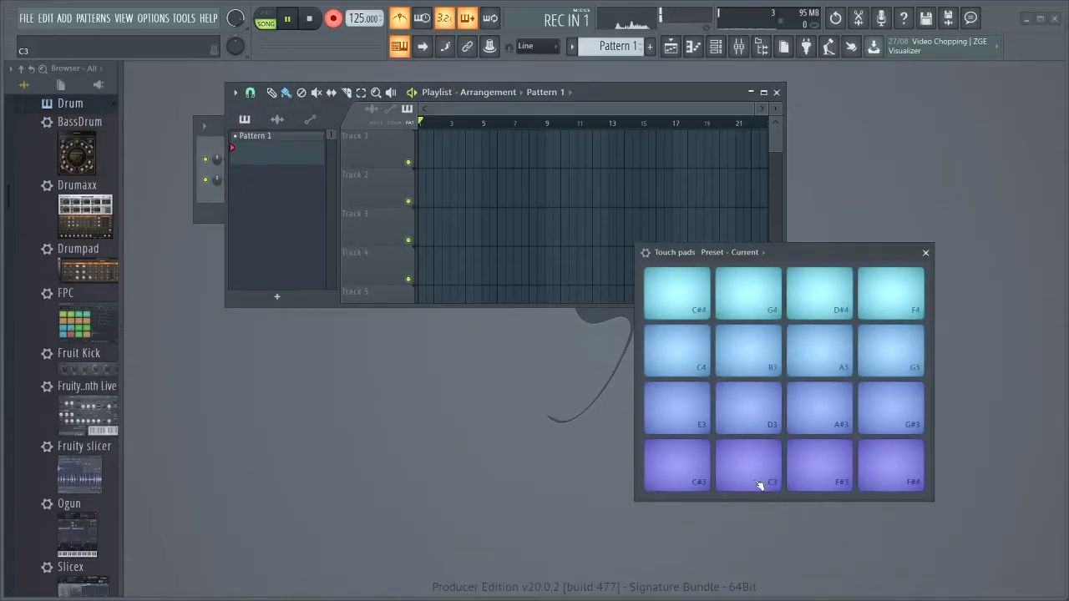
pyautogui.click(758, 484)
pyautogui.click(758, 484)
pyautogui.click(758, 484)
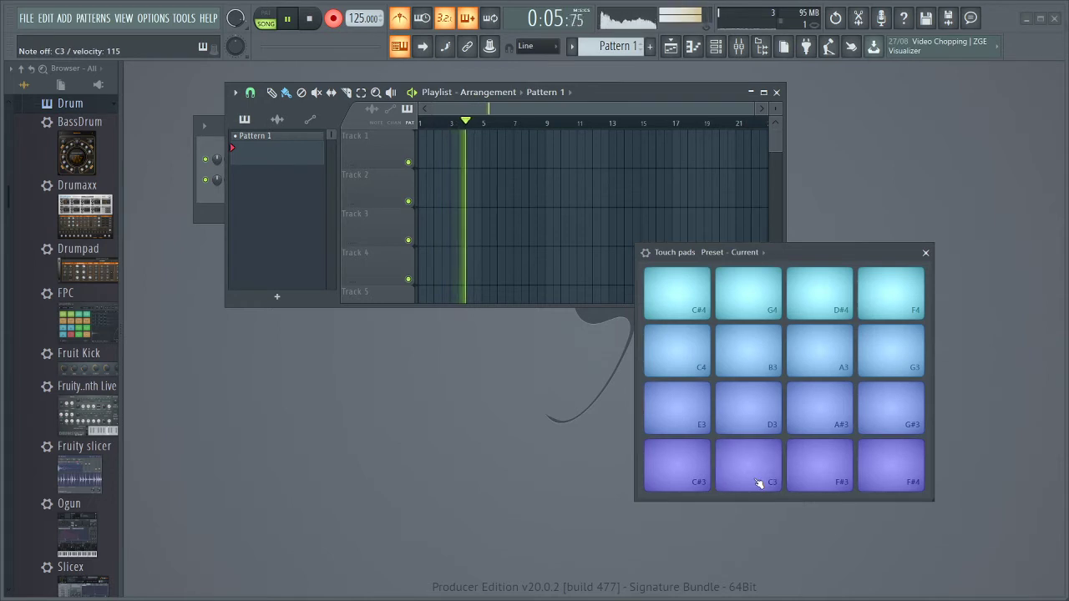
pyautogui.click(309, 18)
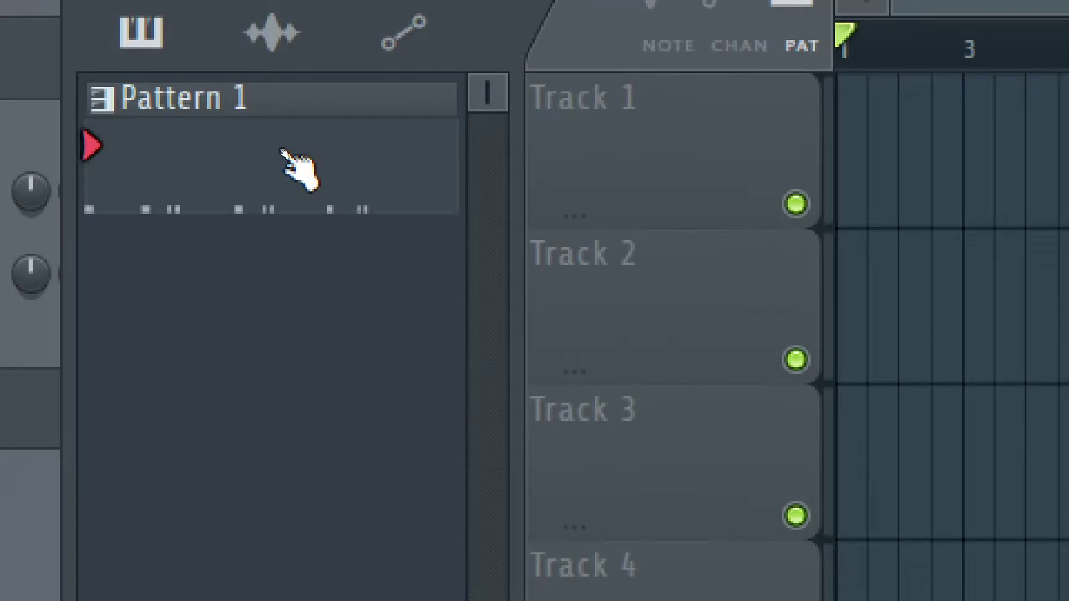
pyautogui.moveTo(282, 150); pyautogui.dragTo(888, 160)
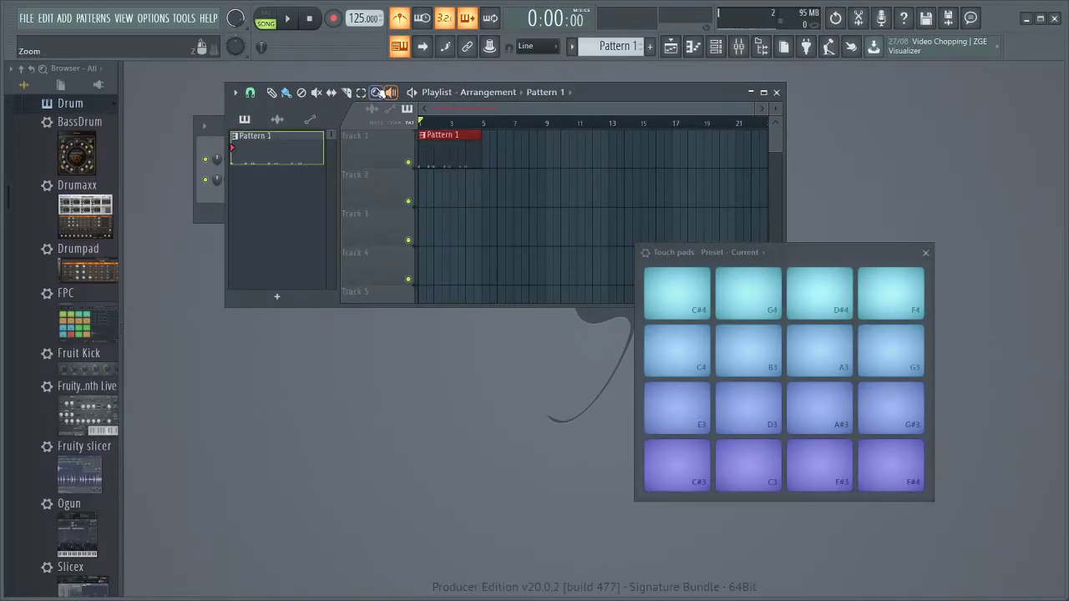
# Audition the D3, B3, A#3, G#3 and E3 touch pads to choose a second drum sound
pyautogui.click(768, 430)
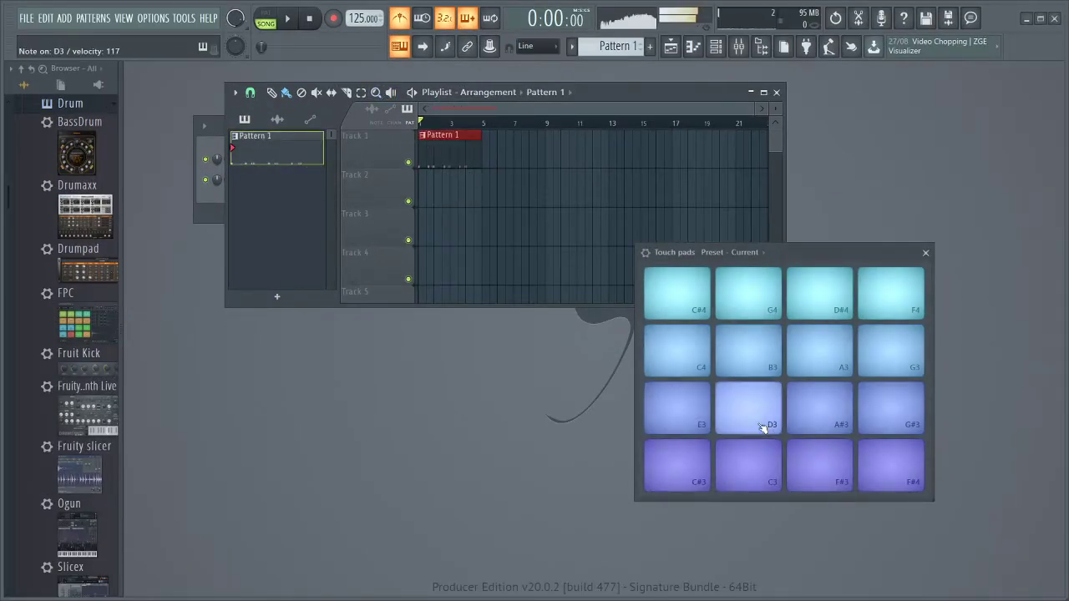
pyautogui.click(764, 374)
pyautogui.click(814, 424)
pyautogui.click(868, 424)
pyautogui.click(704, 411)
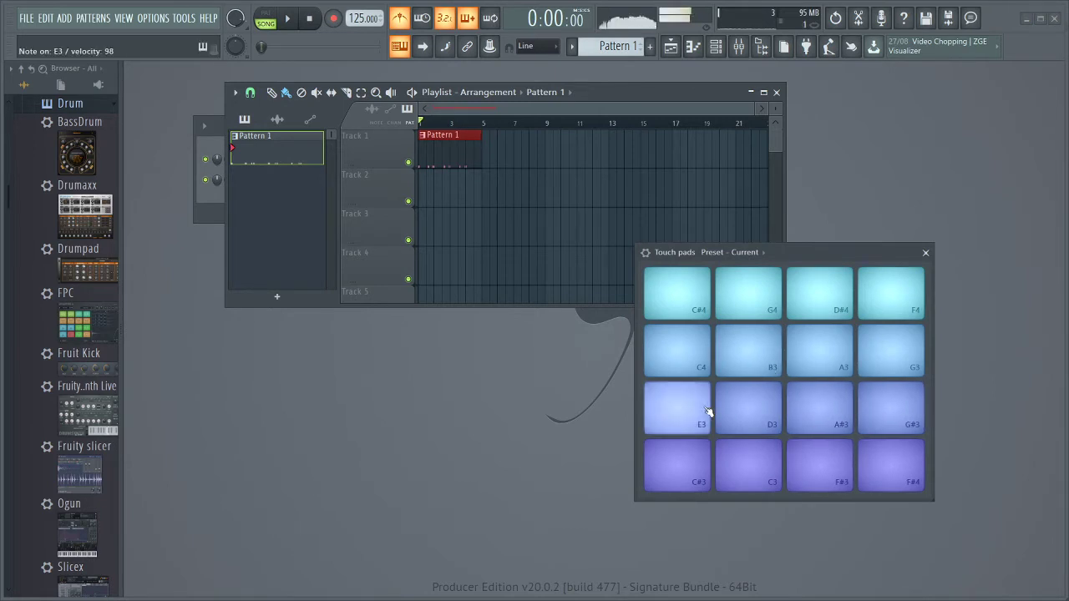
pyautogui.click(694, 415)
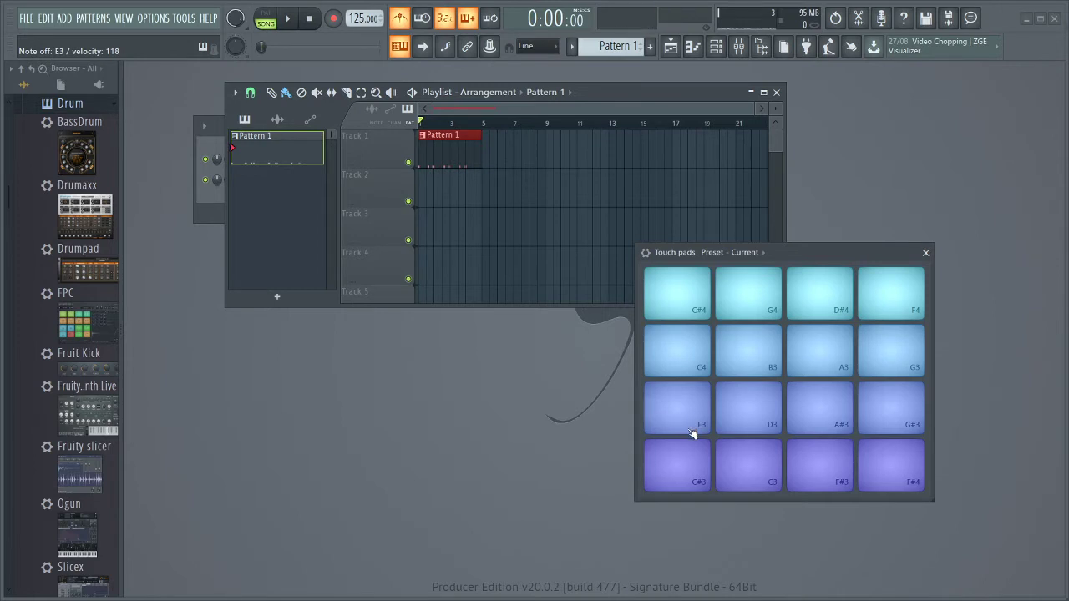
# Record a snare rhythm on the E3 touch pad over the kick beat in Pattern 1
pyautogui.click(333, 17)
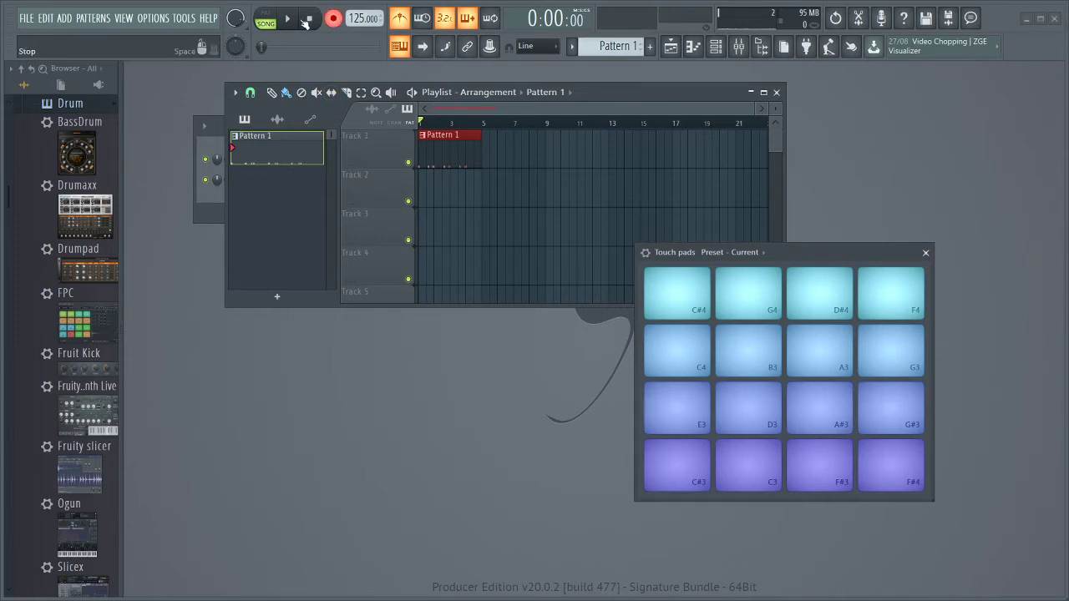
pyautogui.press('space')
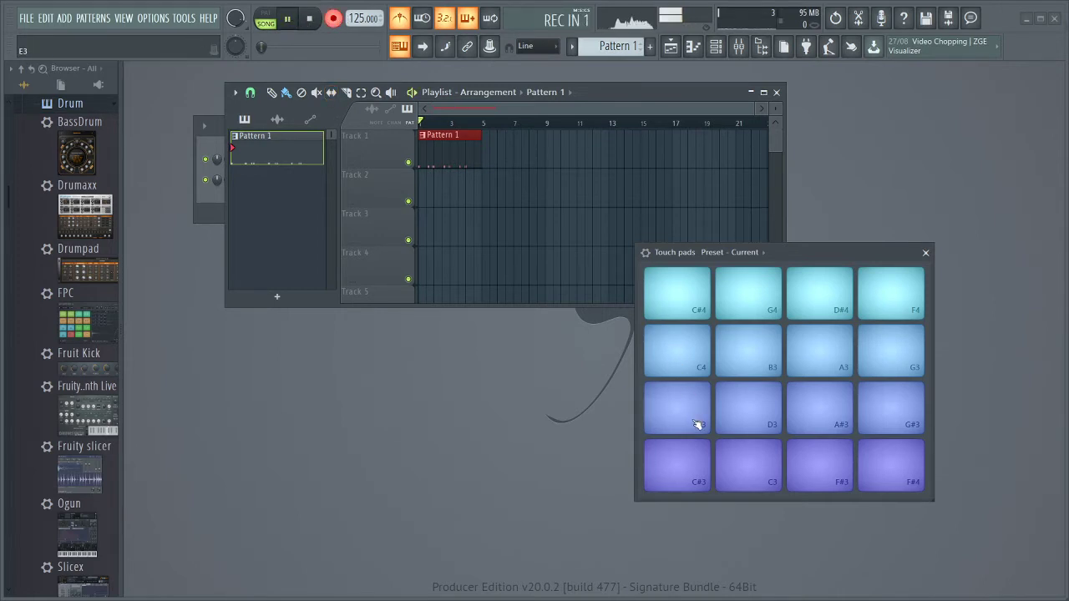
pyautogui.click(696, 421)
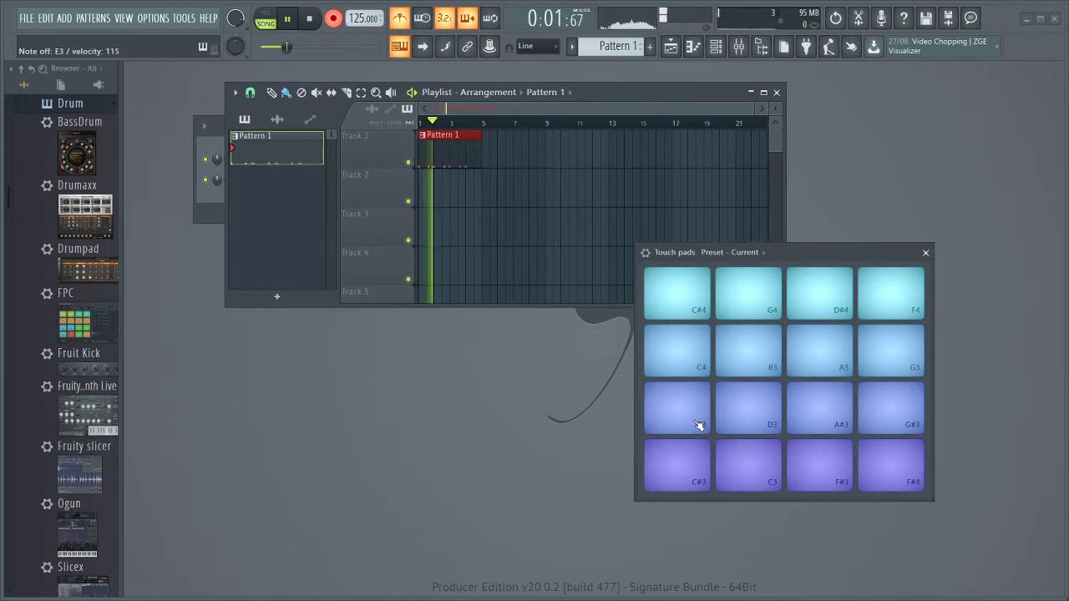
pyautogui.click(698, 425)
pyautogui.click(699, 426)
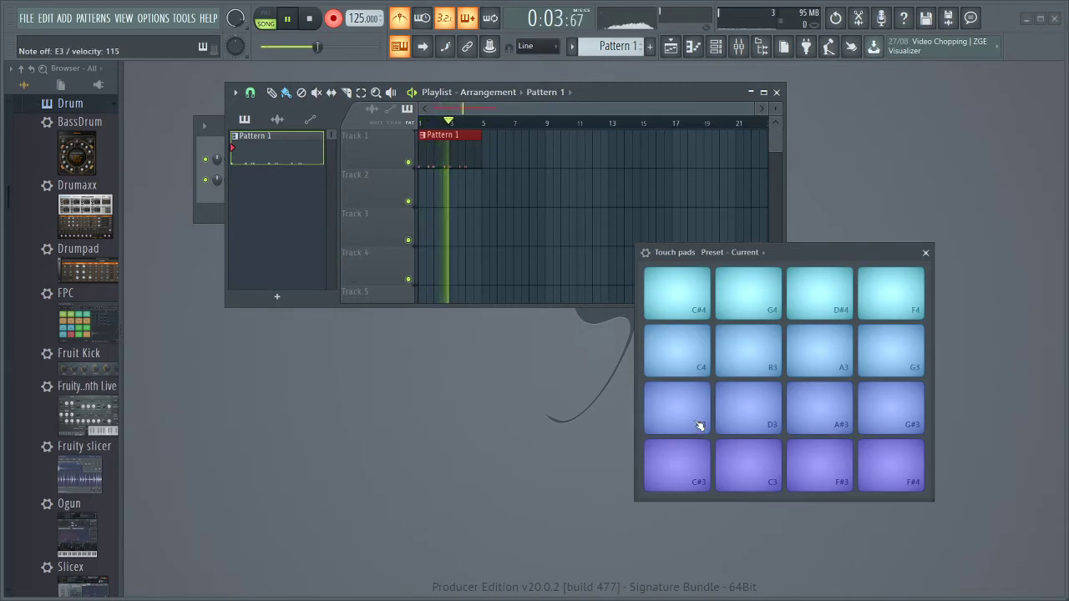
pyautogui.click(700, 425)
pyautogui.click(700, 425)
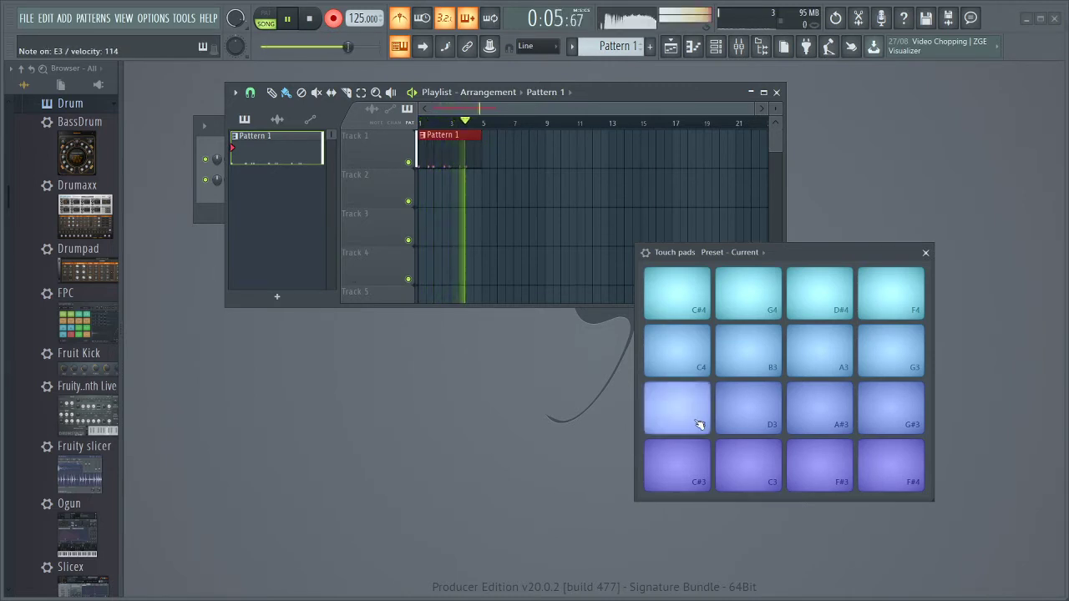
pyautogui.press('space')
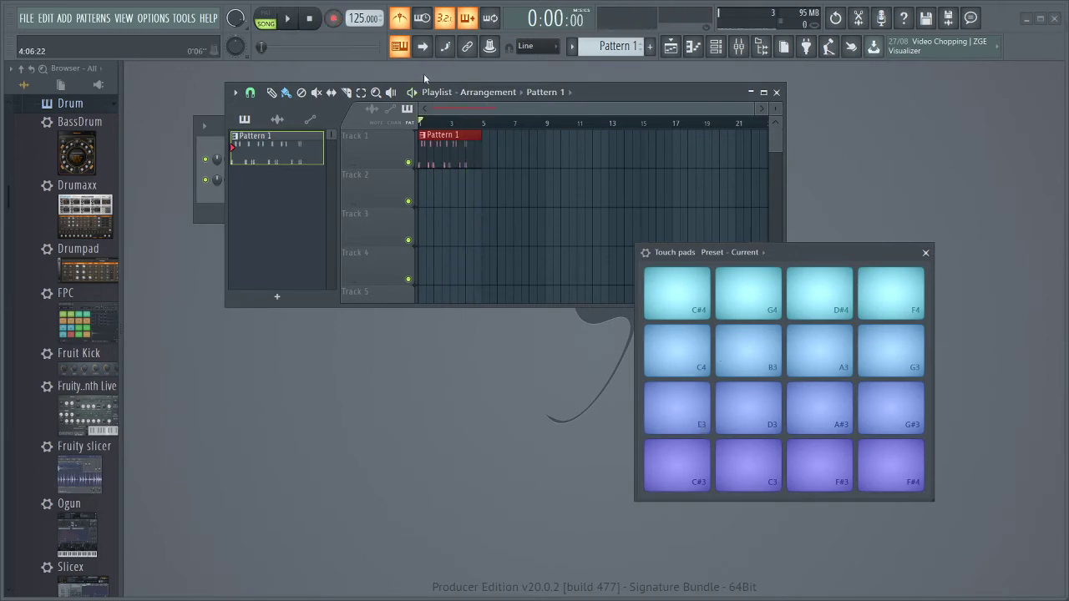
# Close the Touch pads, maximize the Playlist, and play back the layered Pattern 1 beat
pyautogui.click(926, 252)
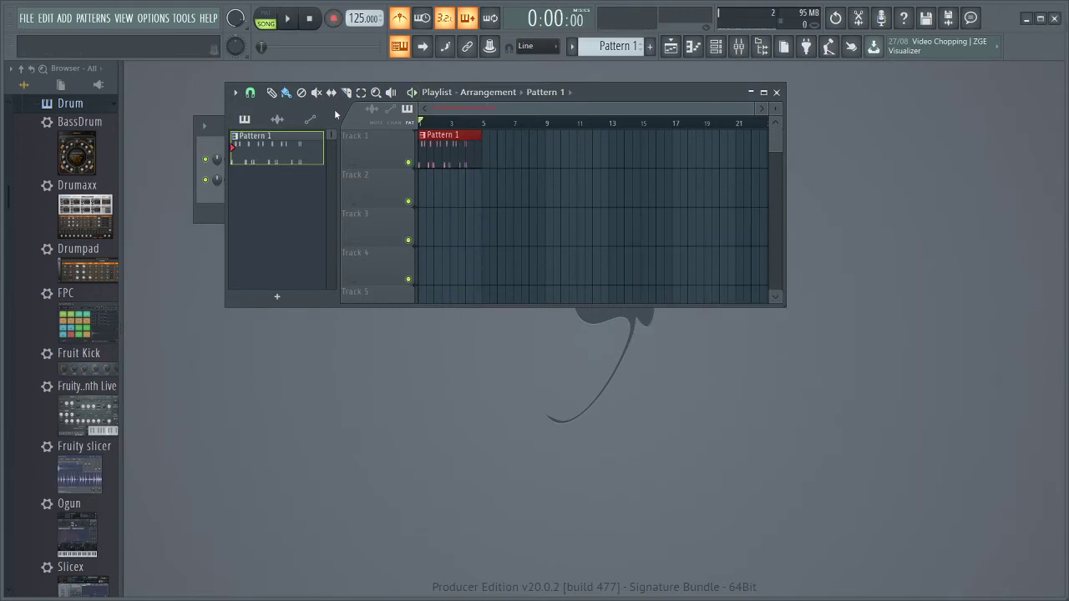
pyautogui.click(765, 92)
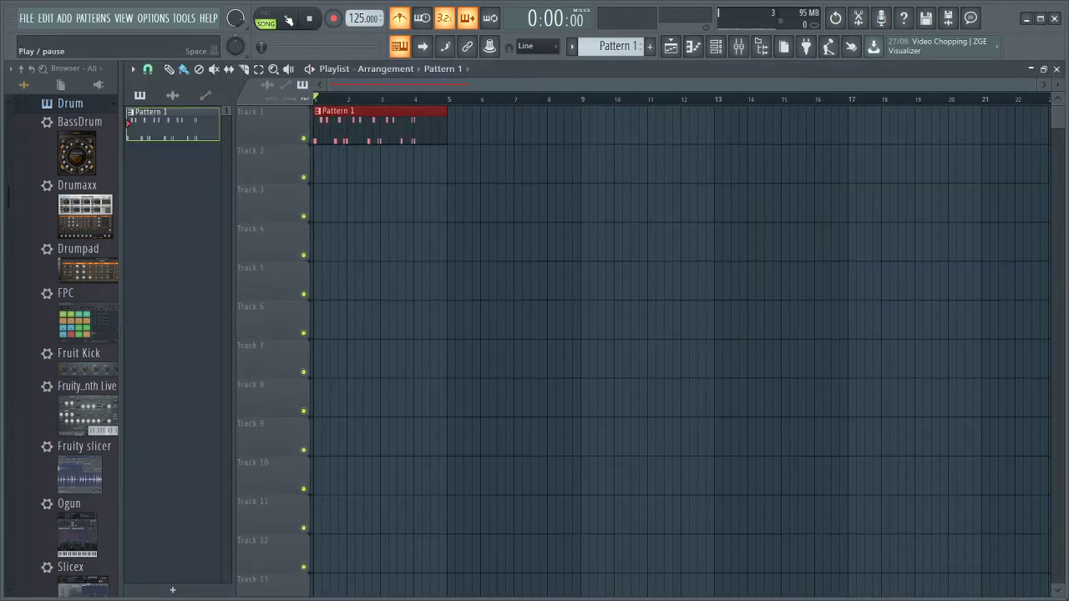
pyautogui.press('space')
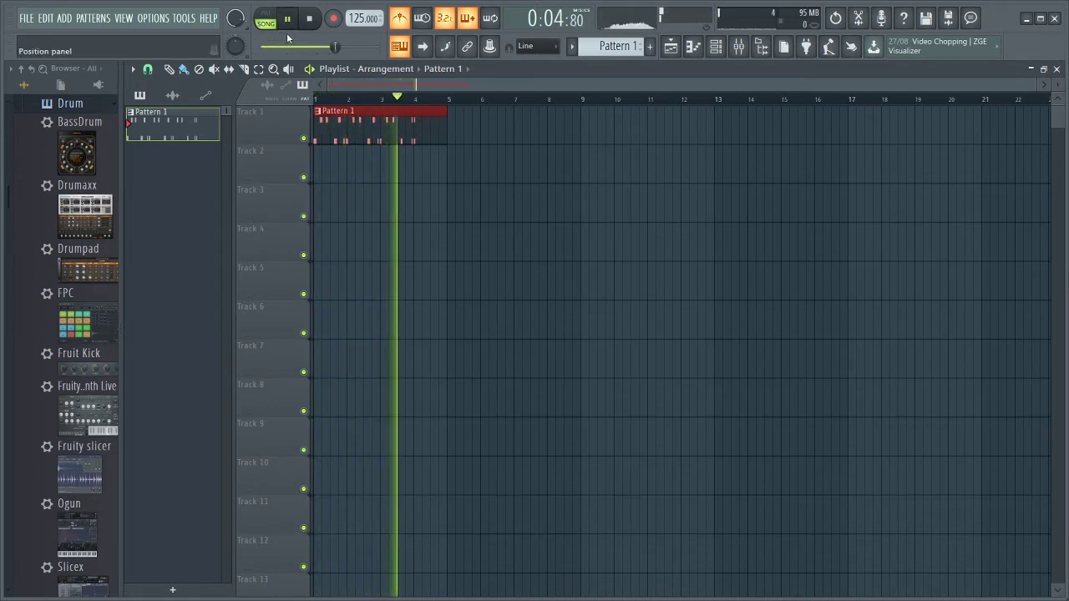
pyautogui.press('space')
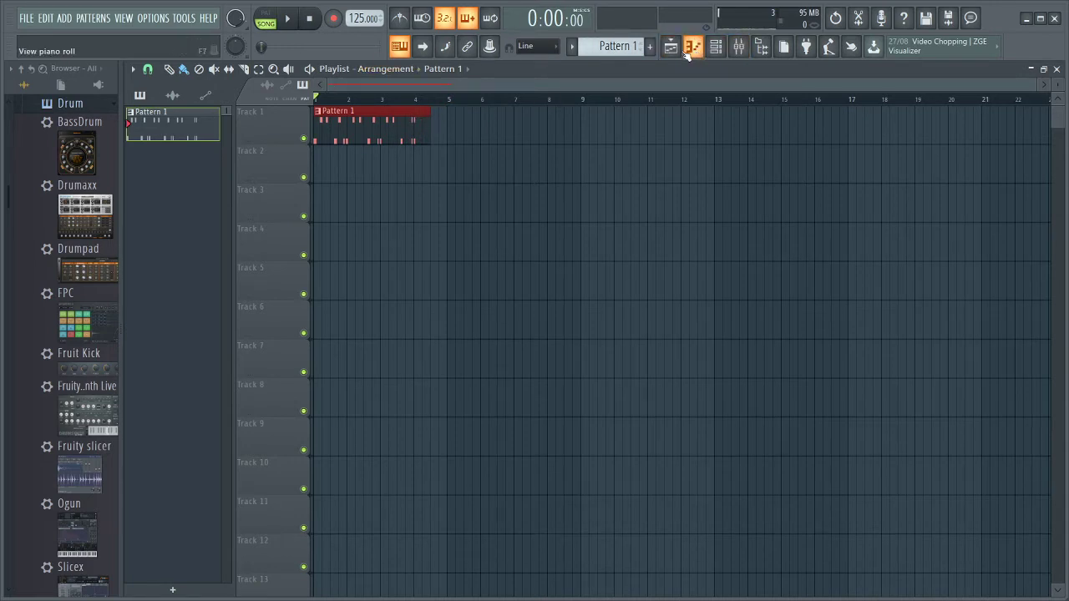
# Show the Channel rack, open and close the Mixer, and move the rack down away from the Pattern 1 clip
pyautogui.click(716, 47)
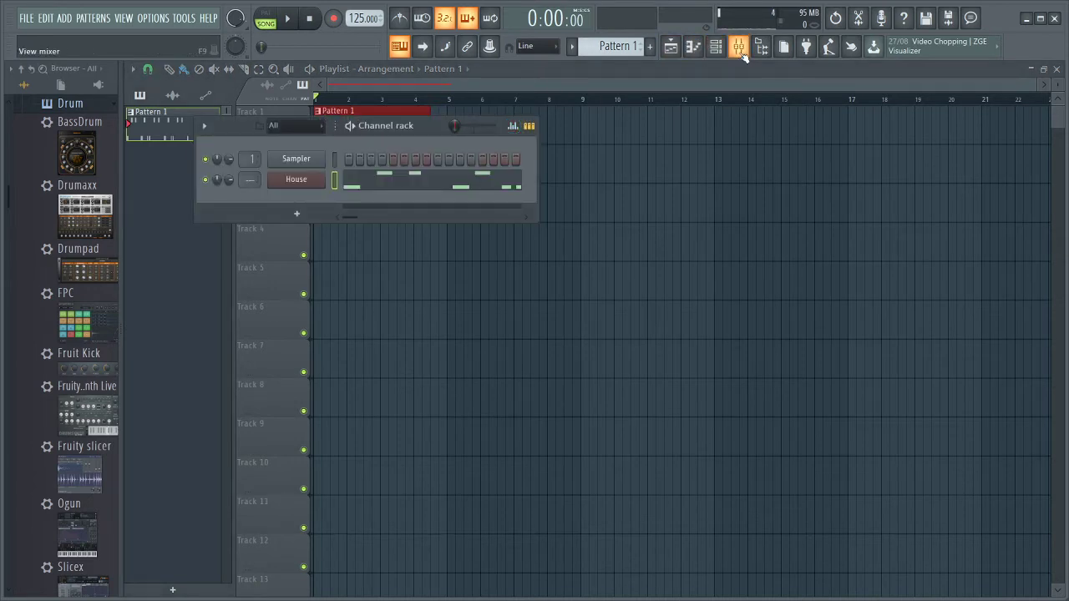
pyautogui.click(738, 47)
pyautogui.click(1058, 72)
pyautogui.moveTo(423, 125); pyautogui.dragTo(461, 345)
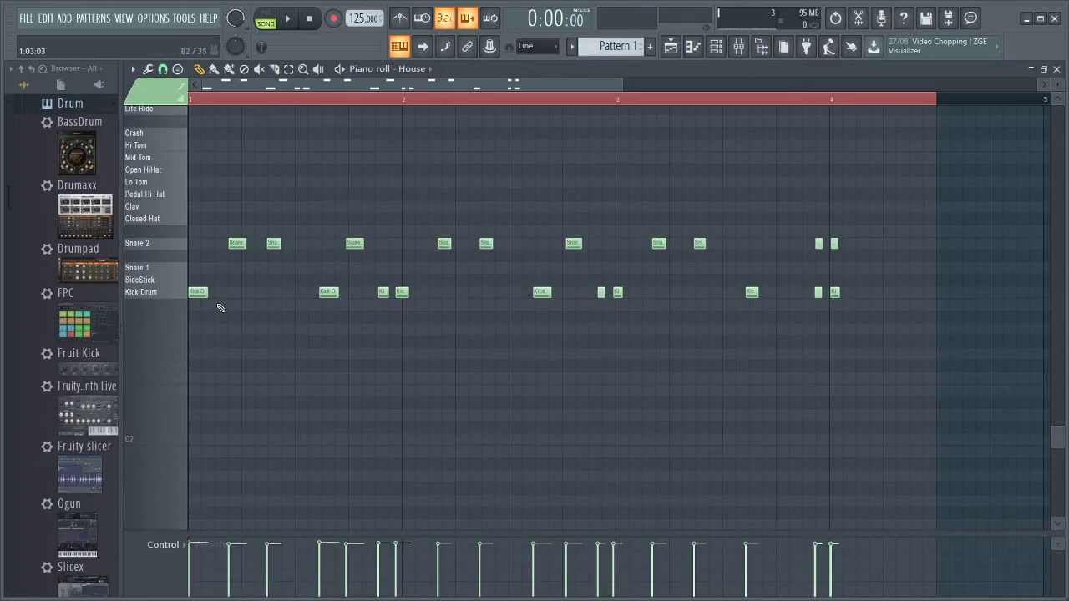
# Play the beat in the House piano roll, shift the kick note just before bar 2 slightly earlier, and replay it
pyautogui.press('space')
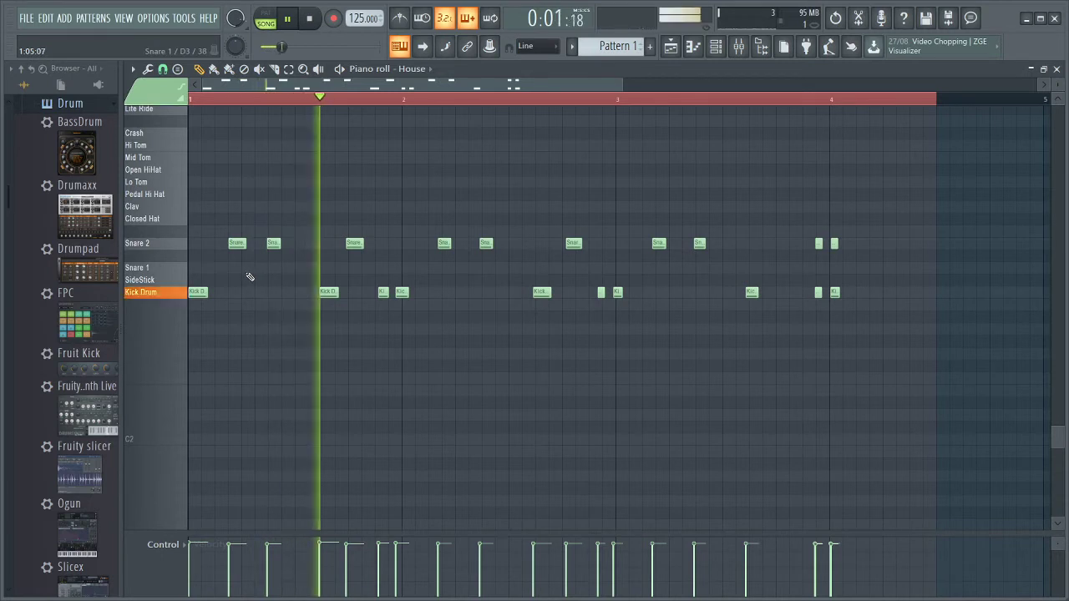
pyautogui.press('space')
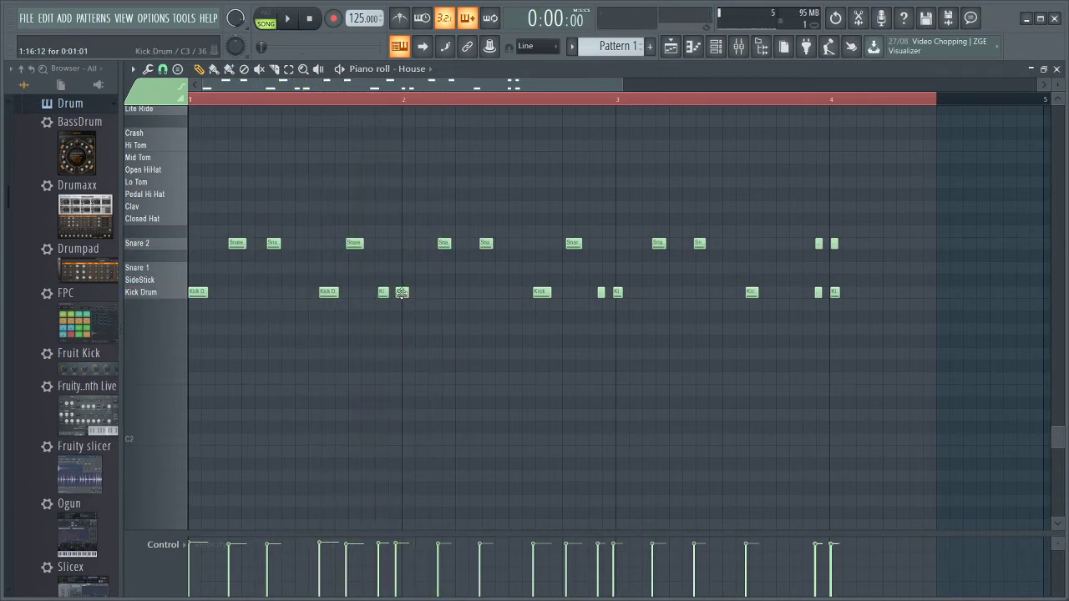
pyautogui.moveTo(381, 290); pyautogui.dragTo(369, 291)
pyautogui.press('space')
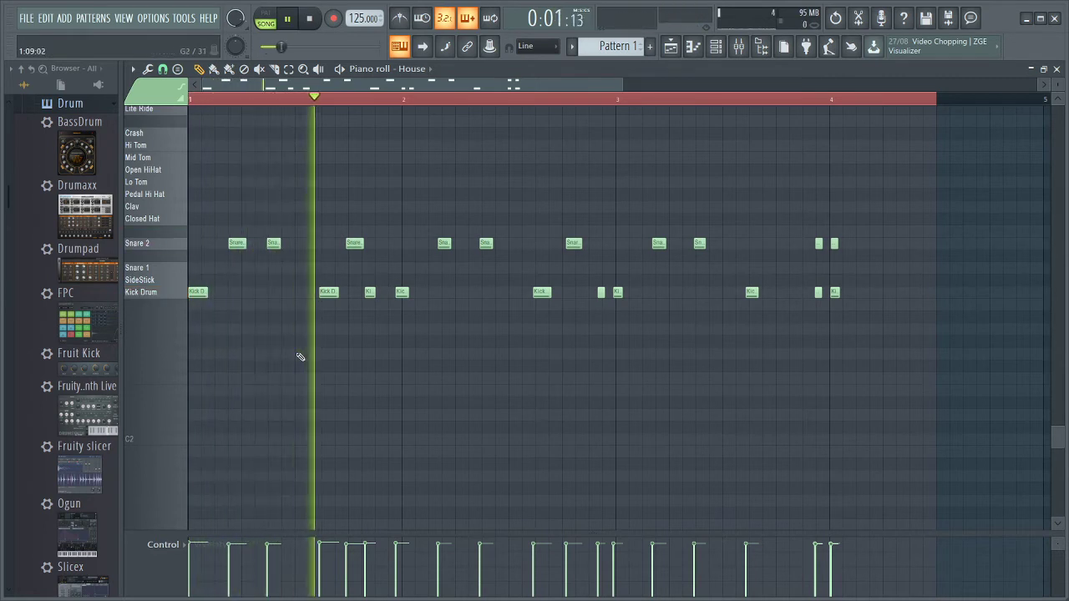
pyautogui.press('space')
# Restore the shifted kick note, move the kick note at bar 2 slightly later, and replay the beat
pyautogui.moveTo(370, 292); pyautogui.dragTo(414, 292)
pyautogui.press('space')
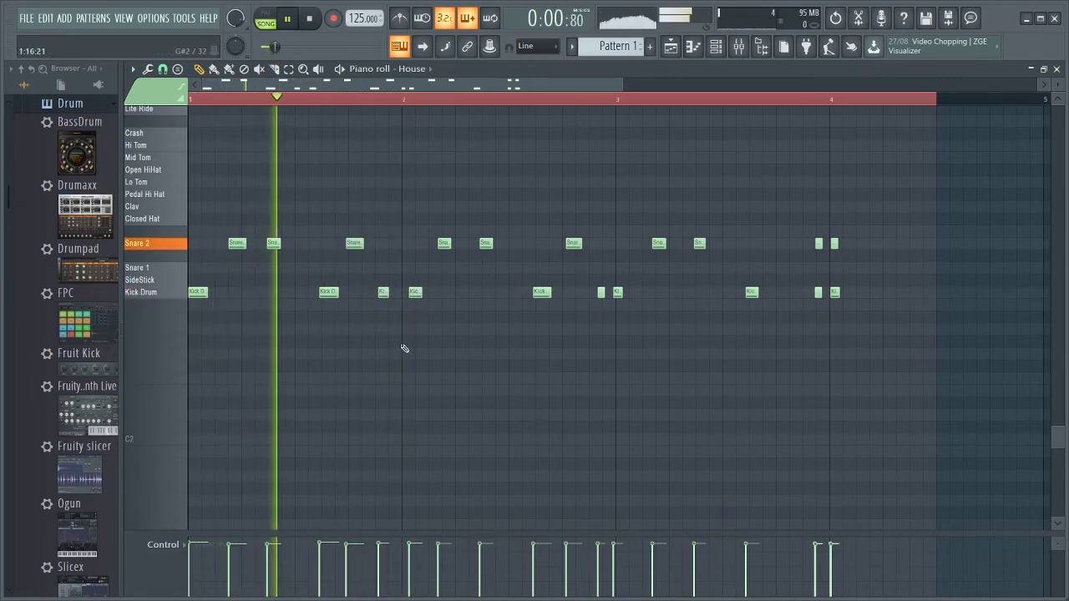
pyautogui.press('space')
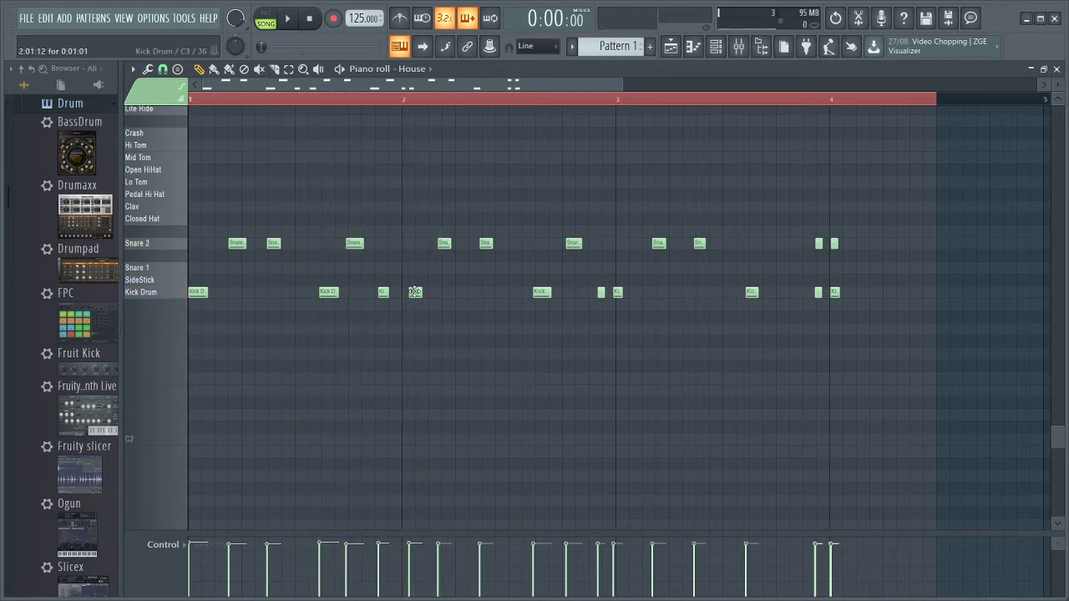
# Return the moved kick note to the bar 2 line and play the beat through again
pyautogui.moveTo(415, 292); pyautogui.dragTo(401, 292)
pyautogui.press('space')
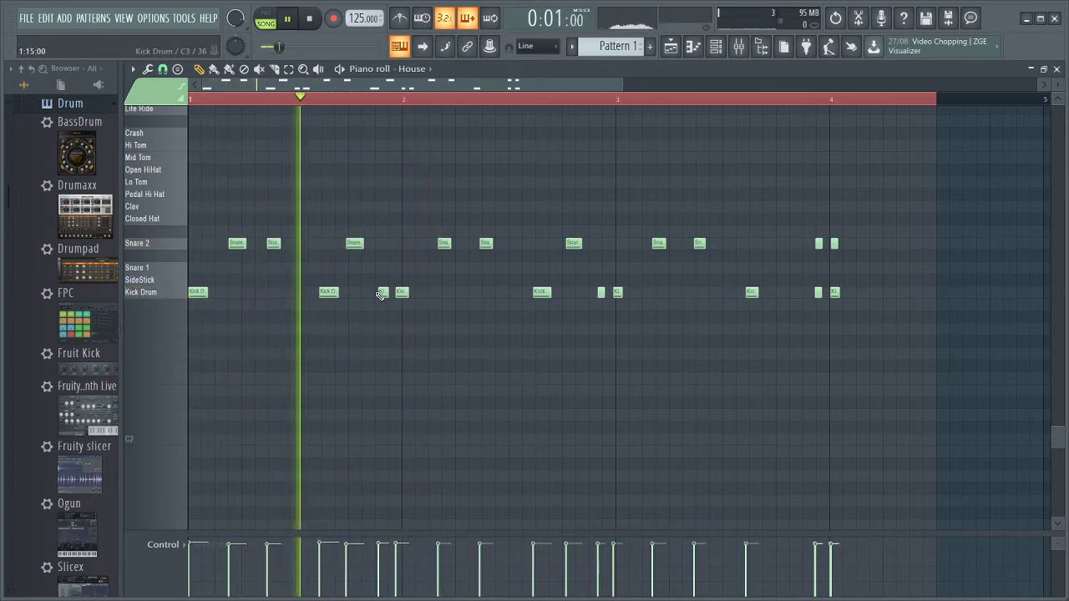
pyautogui.scroll(2, 376, 297)
pyautogui.keyDown('ctrl'); pyautogui.scroll(1, 378, 295); pyautogui.keyUp('ctrl')
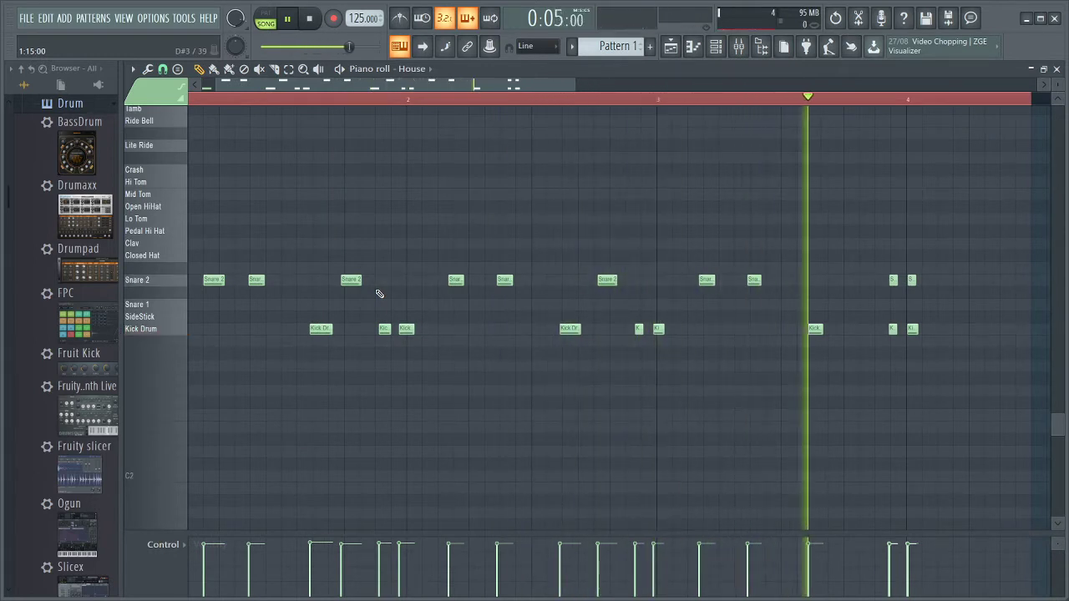
pyautogui.press('space')
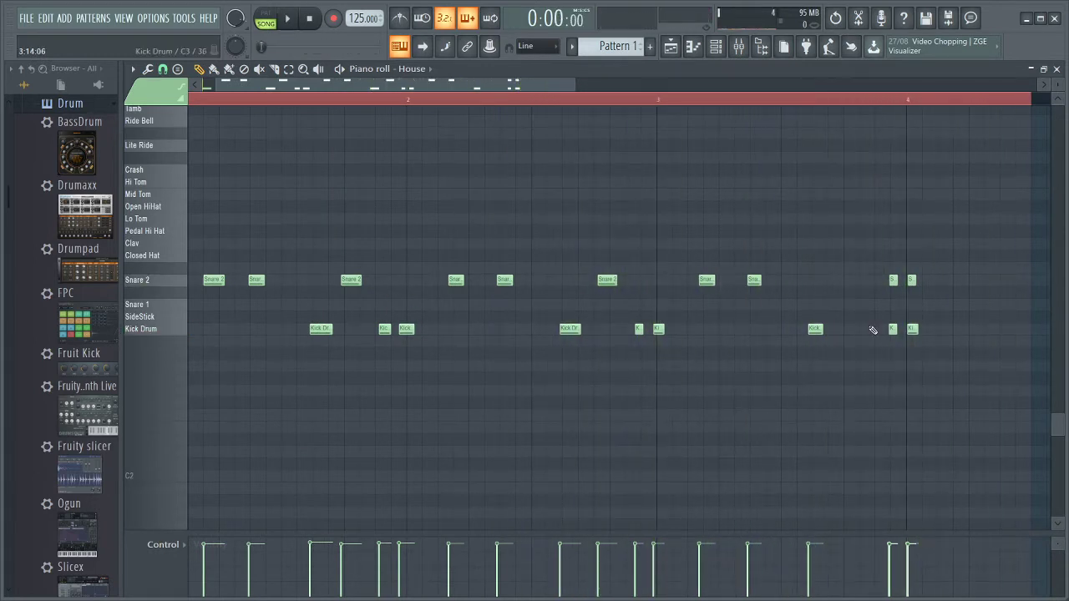
# Draw and delete a test note after the last Snare 2 hit, and close the piano roll to return to the Playlist
pyautogui.moveTo(928, 279)
pyautogui.mouseDown()
pyautogui.moveTo(930, 253)
pyautogui.moveTo(942, 270)
pyautogui.mouseUp()
pyautogui.rightClick(944, 271)
pyautogui.click(1056, 68)
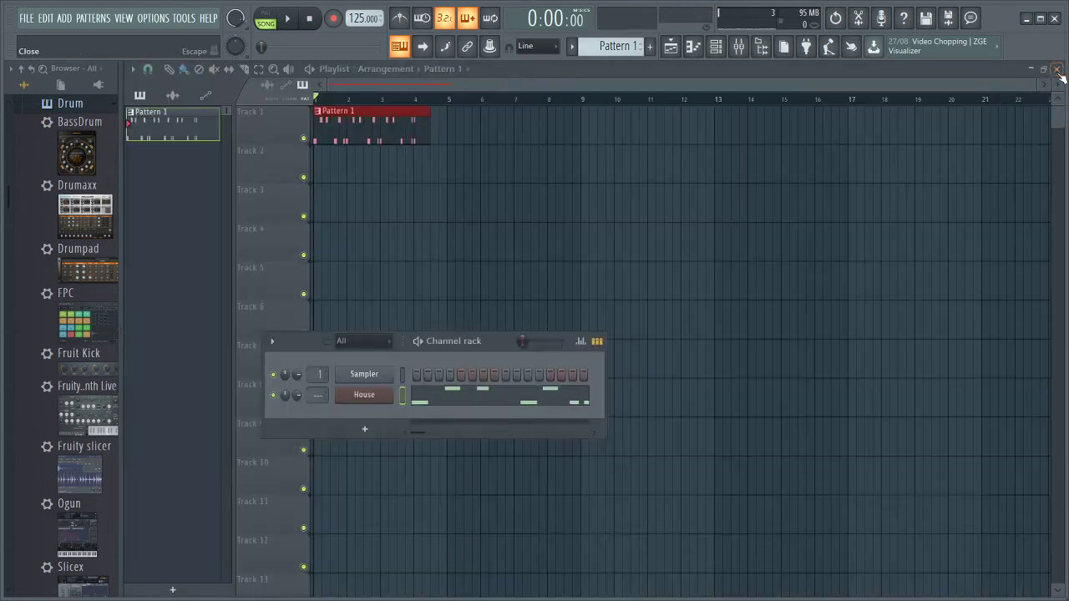
pyautogui.click(387, 121)
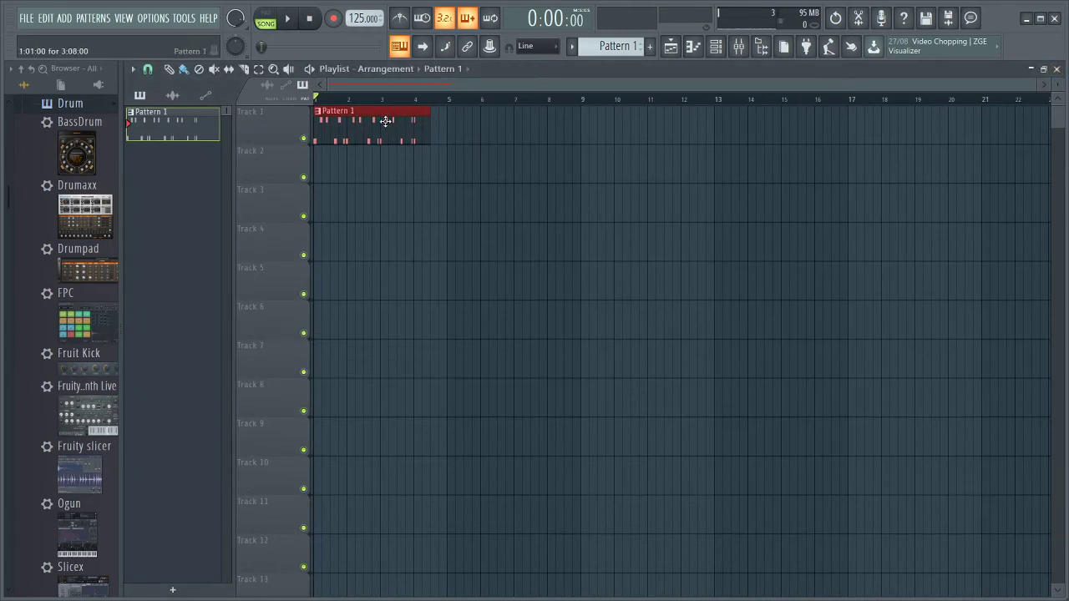
# Show the different ways to open the House piano roll, including from the Pattern 1 clip and the House channel, closing it each time
pyautogui.doubleClick(386, 121)
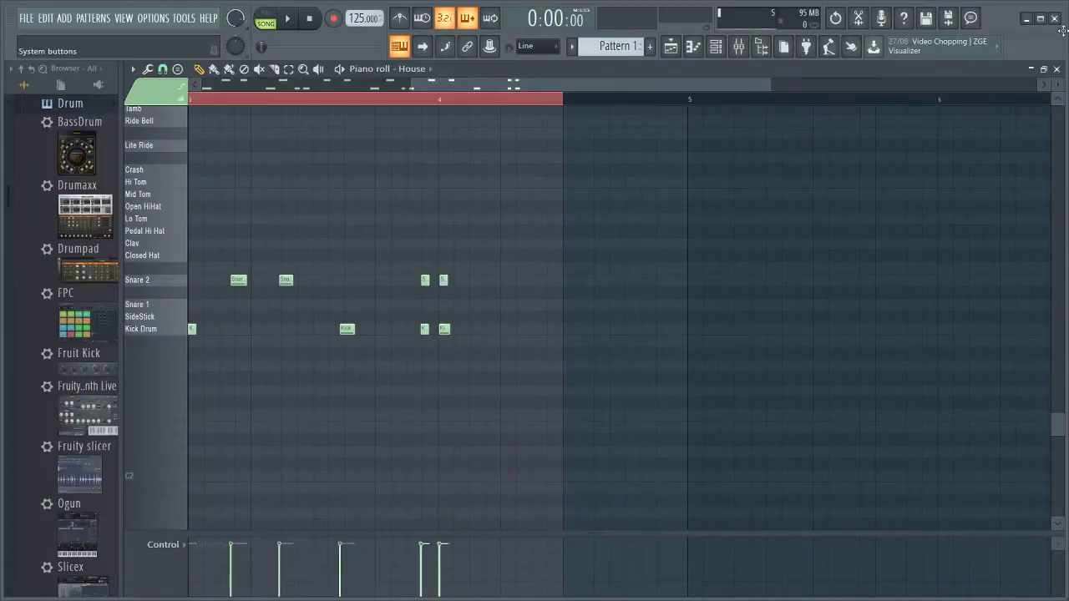
pyautogui.click(1056, 69)
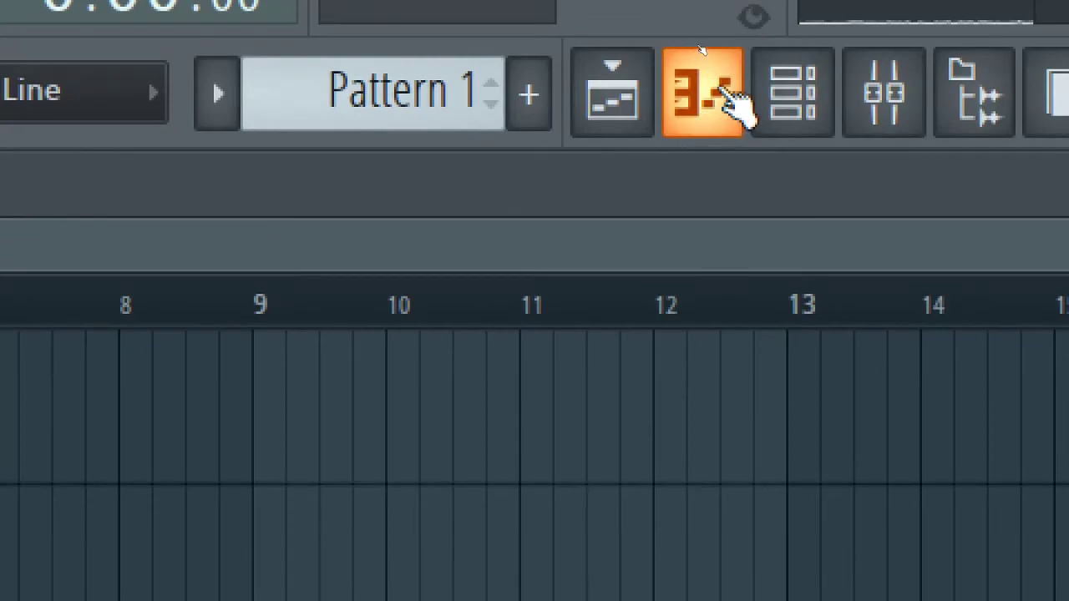
pyautogui.click(723, 123)
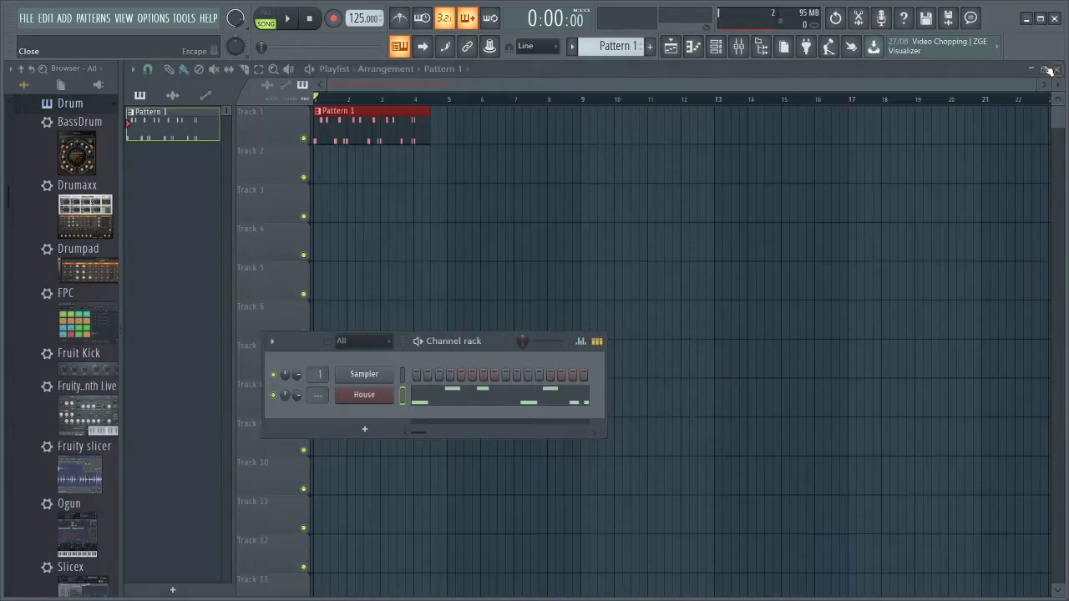
pyautogui.press('F7')
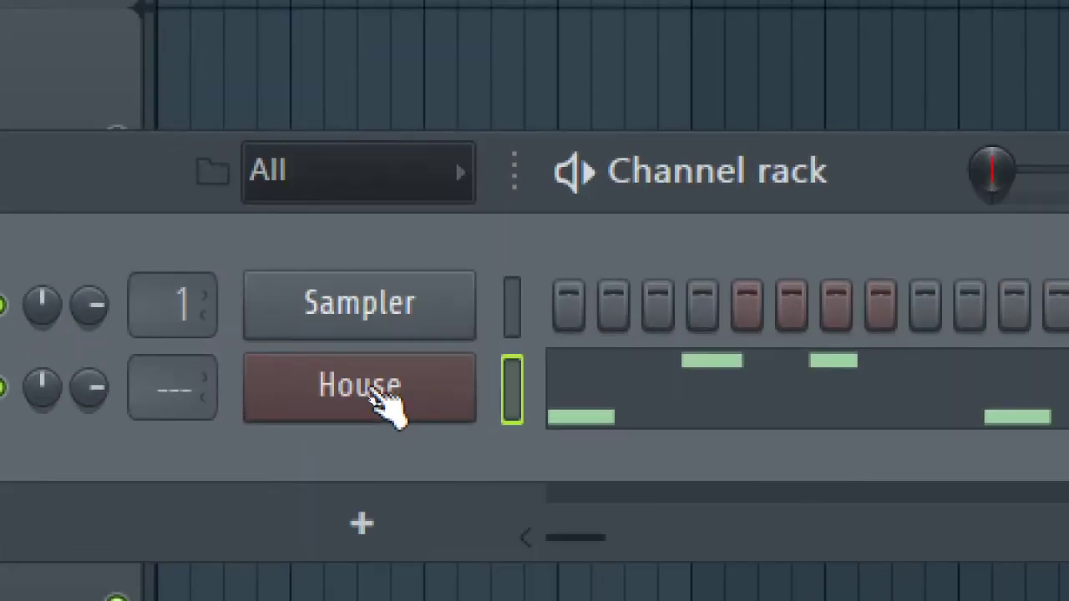
pyautogui.rightClick(370, 393)
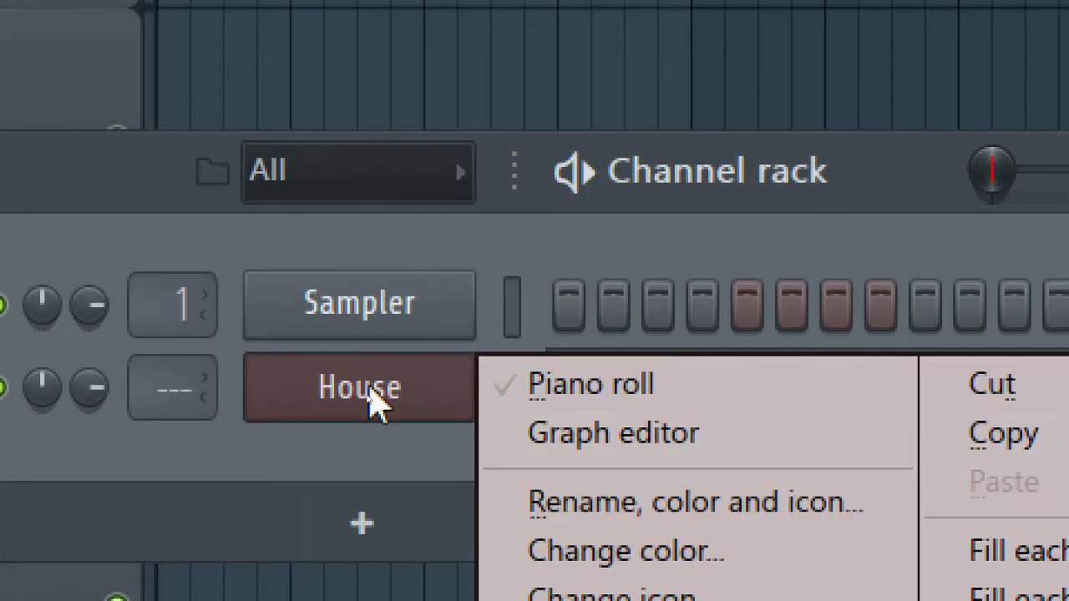
pyautogui.click(674, 402)
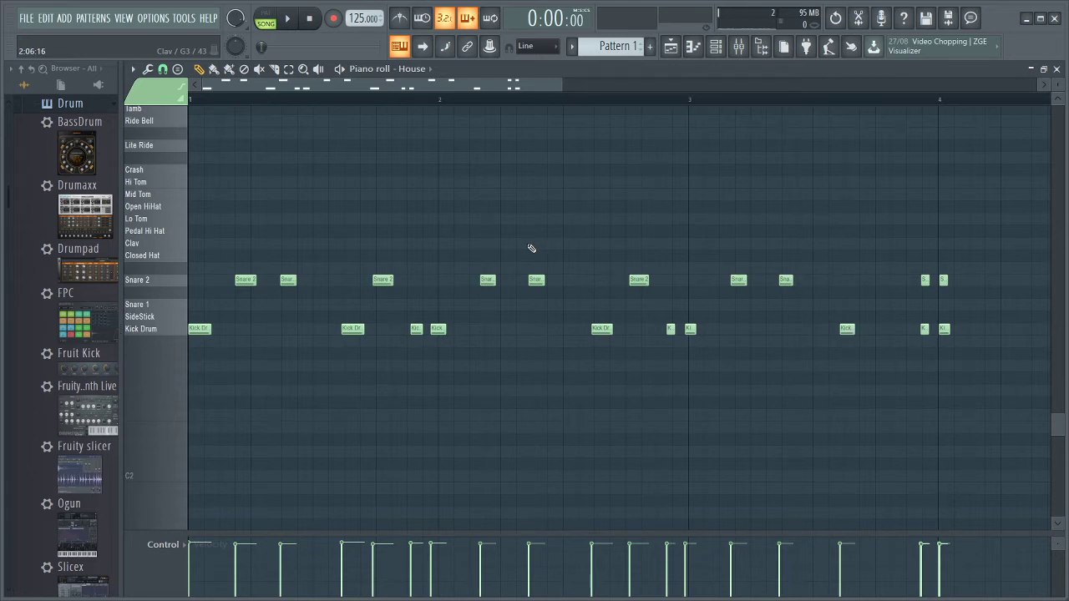
pyautogui.click(1057, 69)
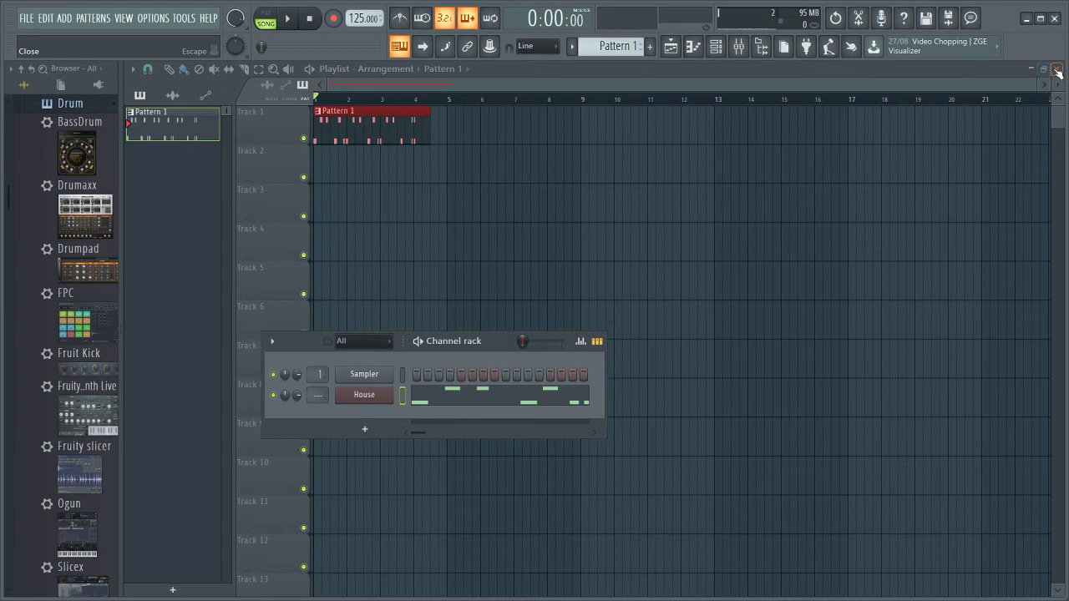
# Start a new project without saving changes to the current one
pyautogui.click(26, 17)
pyautogui.click(41, 37)
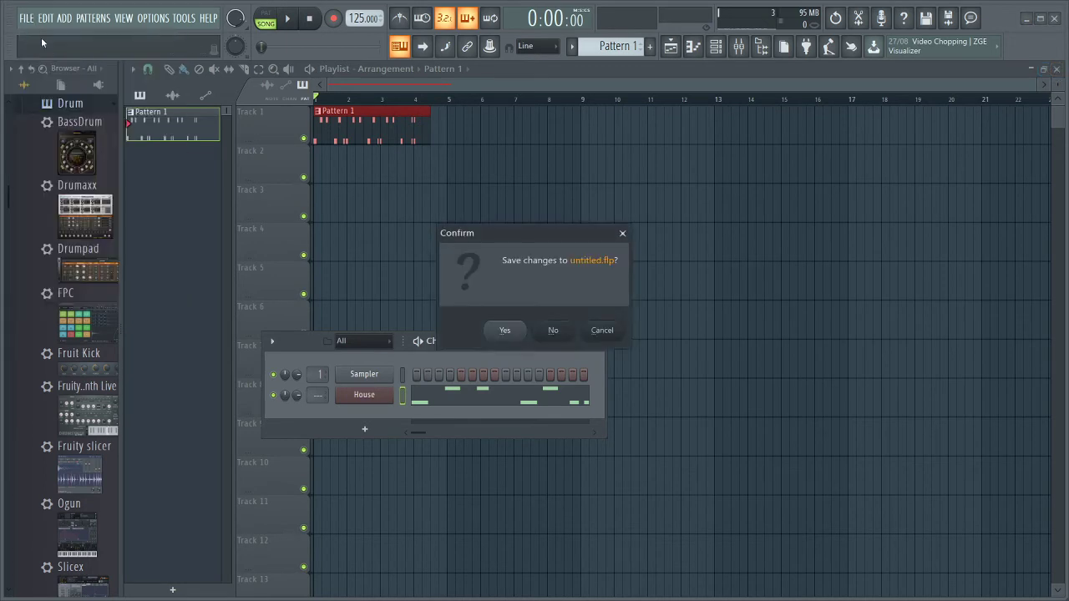
pyautogui.click(551, 329)
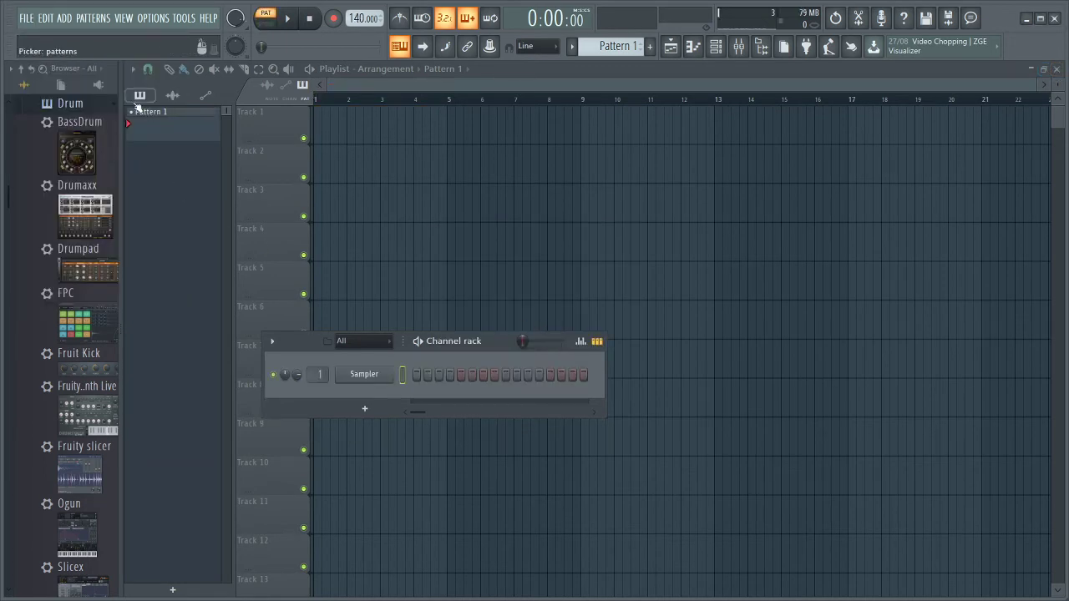
pyautogui.scroll(3, 33, 104)
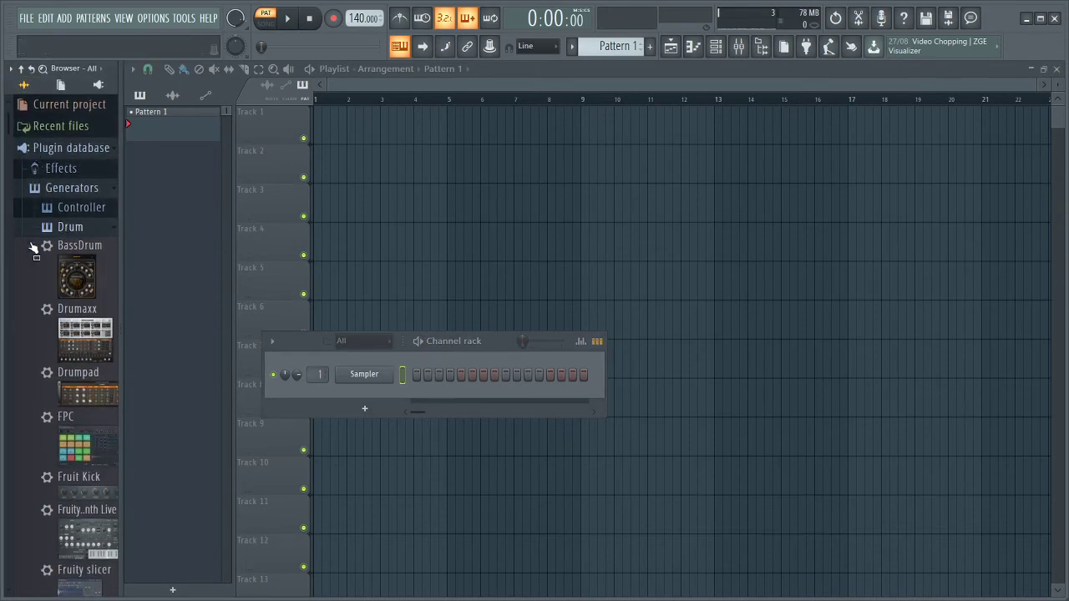
pyautogui.click(48, 233)
pyautogui.scroll(-5, 44, 317)
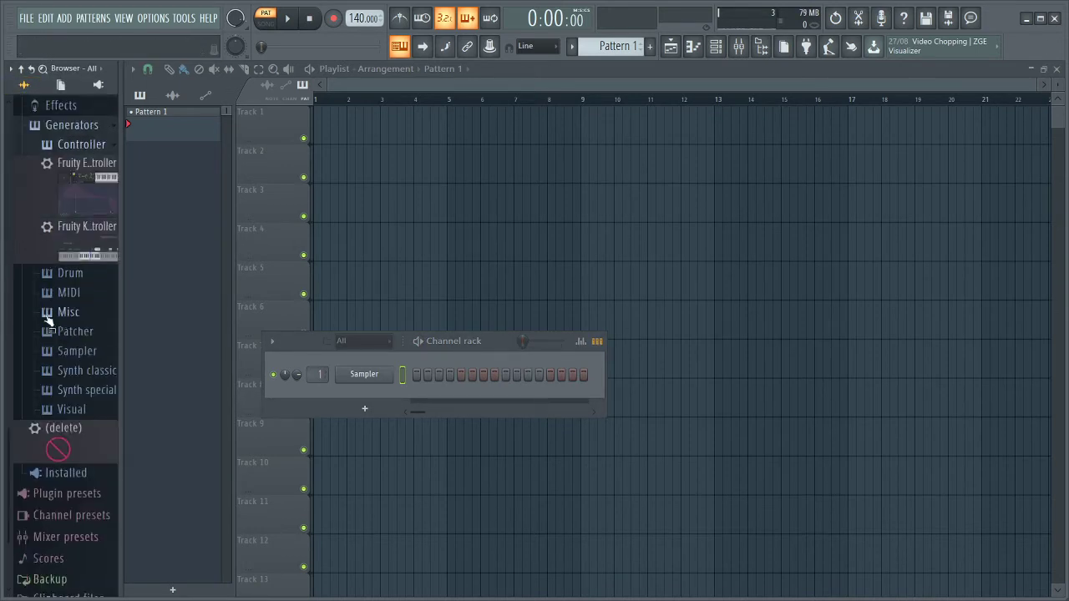
pyautogui.scroll(3, 43, 333)
pyautogui.scroll(-3, 42, 317)
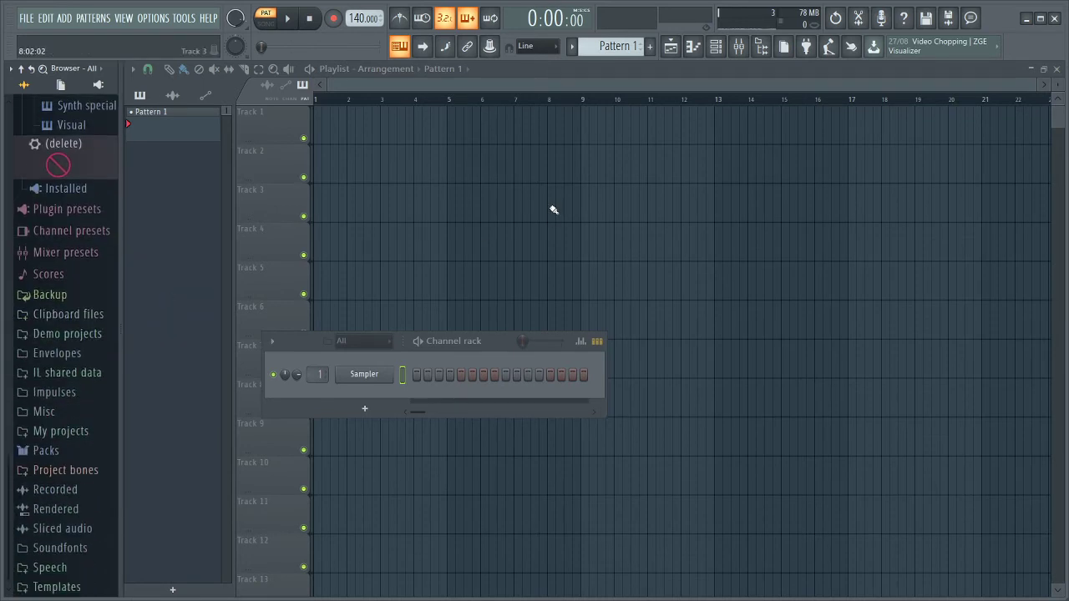
# Close the Playlist and move the Channel rack up to just below the toolbar
pyautogui.click(1056, 69)
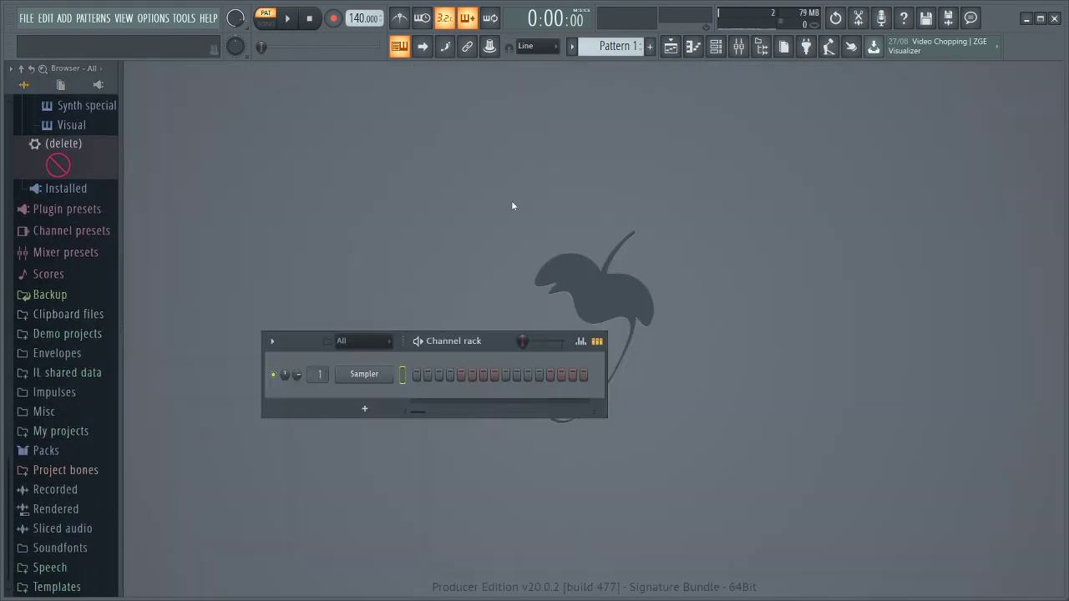
pyautogui.moveTo(493, 345); pyautogui.dragTo(404, 82)
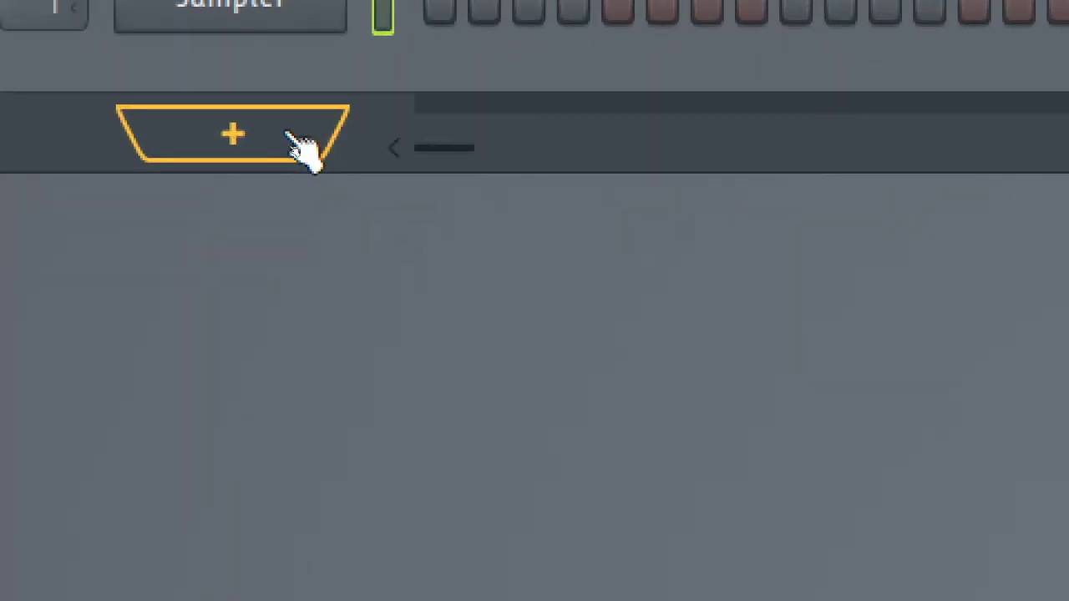
# Add an FPC channel to the Channel rack and audition its Kick Drum and Snare 2 pads
pyautogui.click(289, 146)
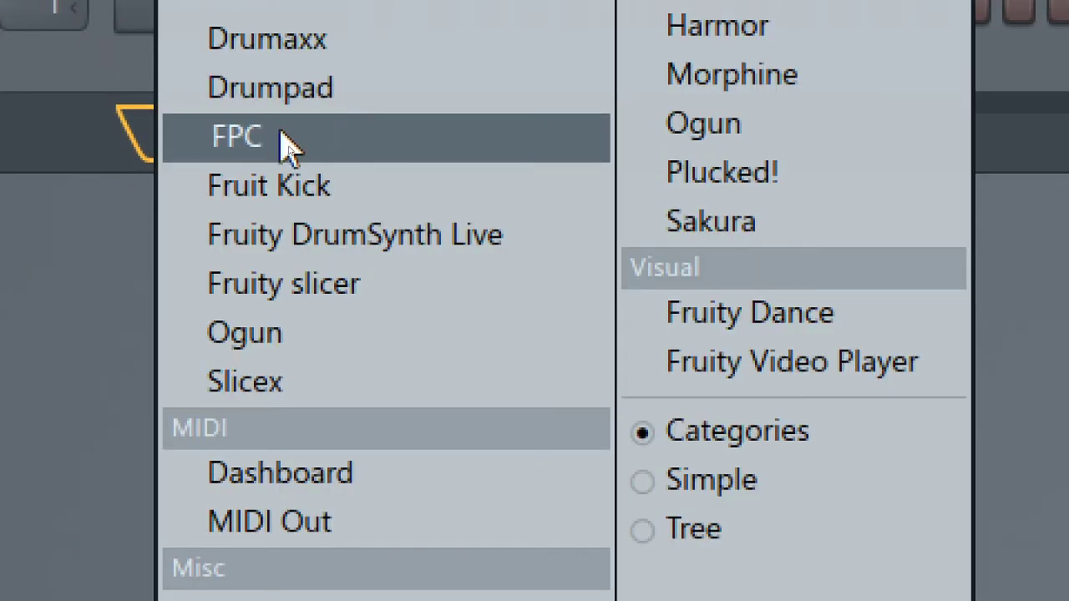
pyautogui.click(288, 149)
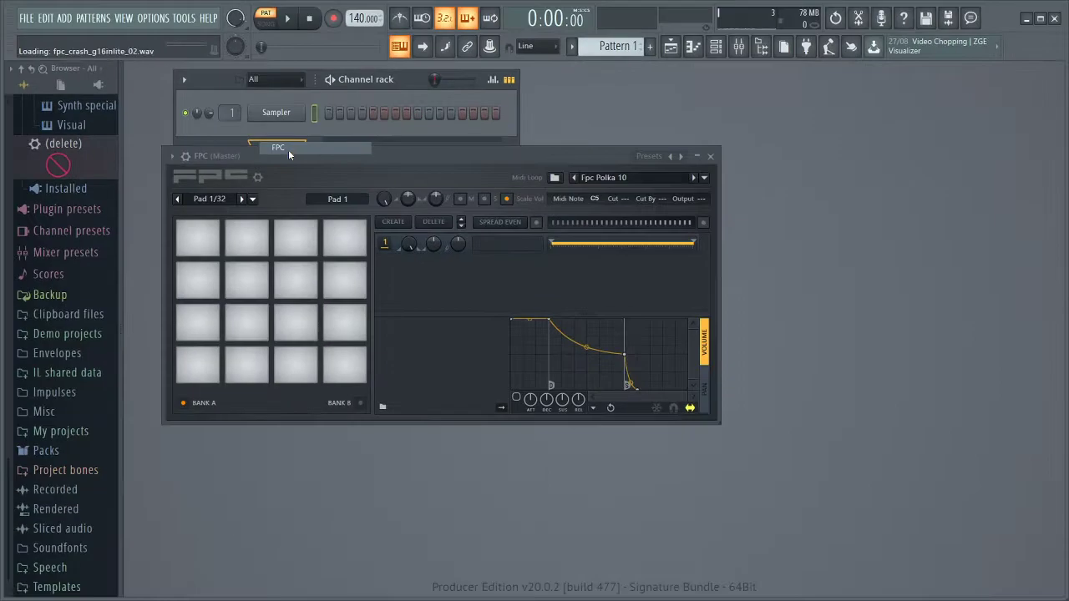
pyautogui.click(251, 368)
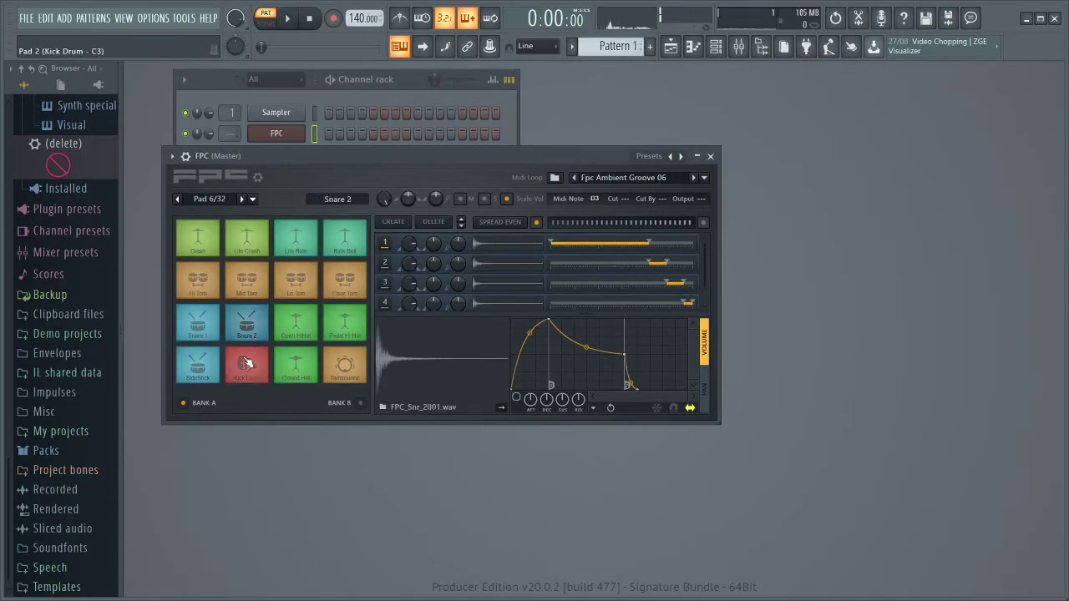
pyautogui.click(249, 328)
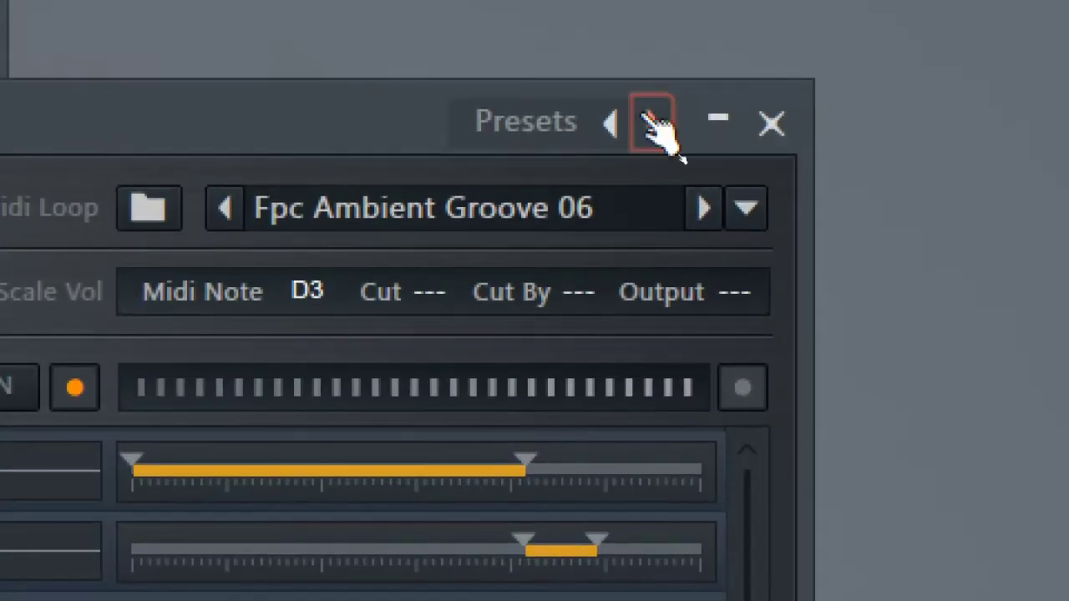
# Load the HQ Rock Kit preset in FPC and audition its Kick 1, Snare Hit and Snare Rim pads
pyautogui.click(680, 157)
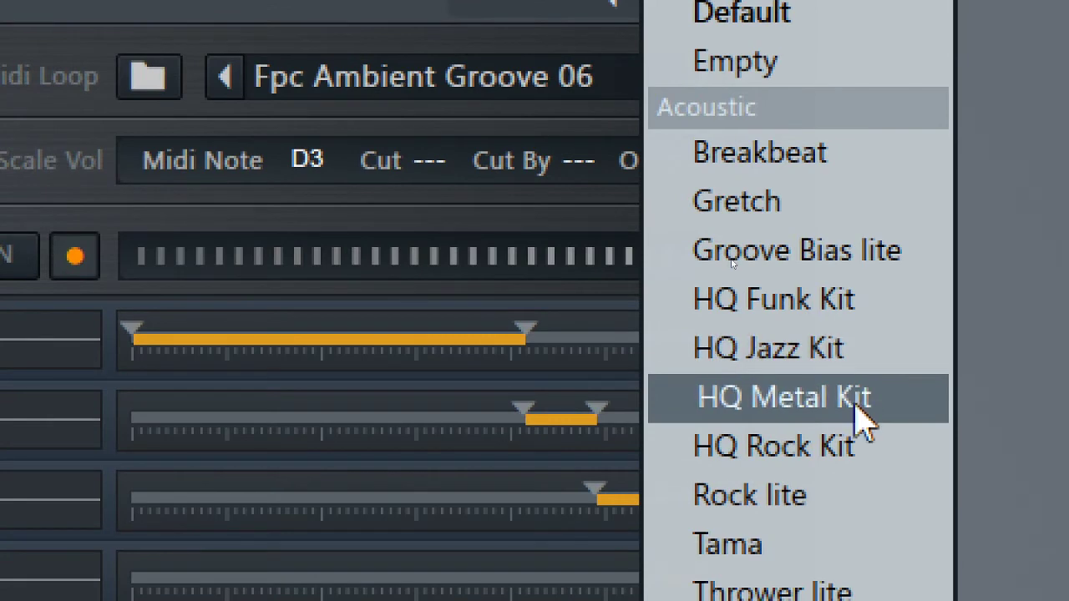
pyautogui.click(860, 455)
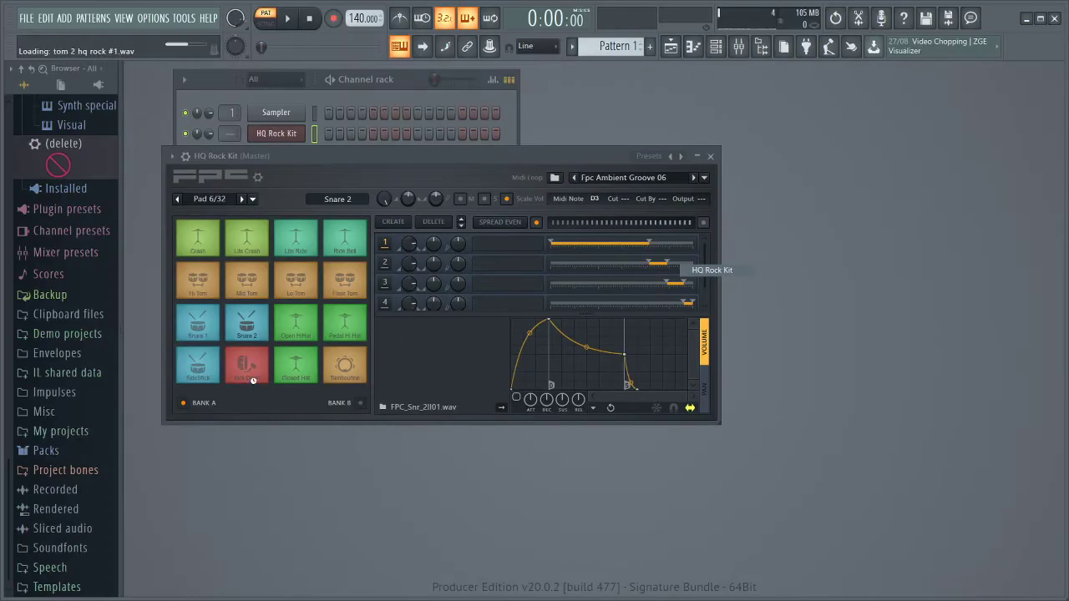
pyautogui.click(252, 378)
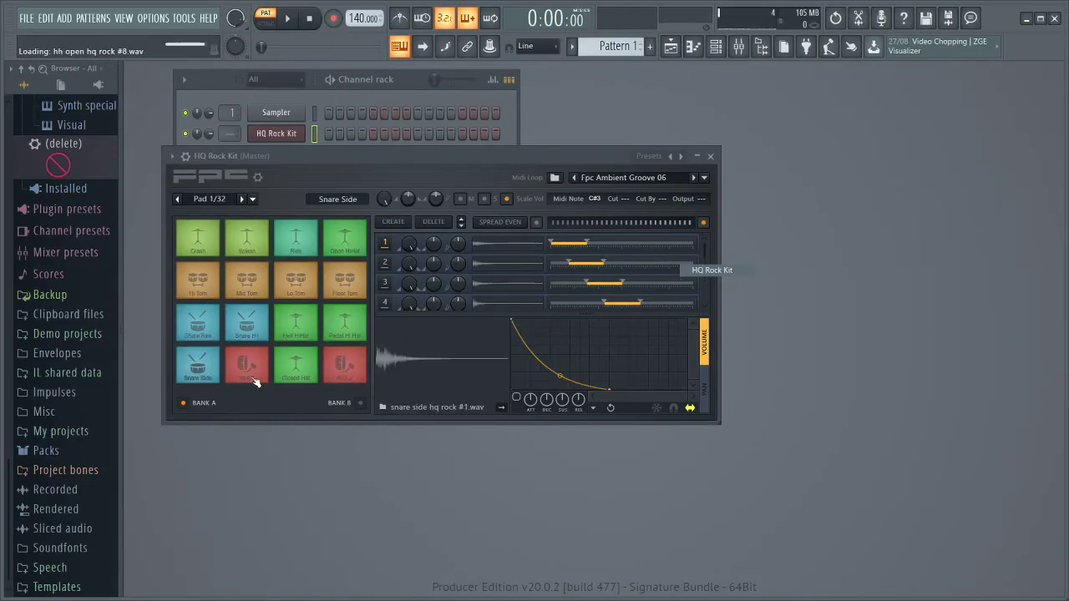
pyautogui.click(254, 329)
pyautogui.click(256, 367)
pyautogui.click(255, 328)
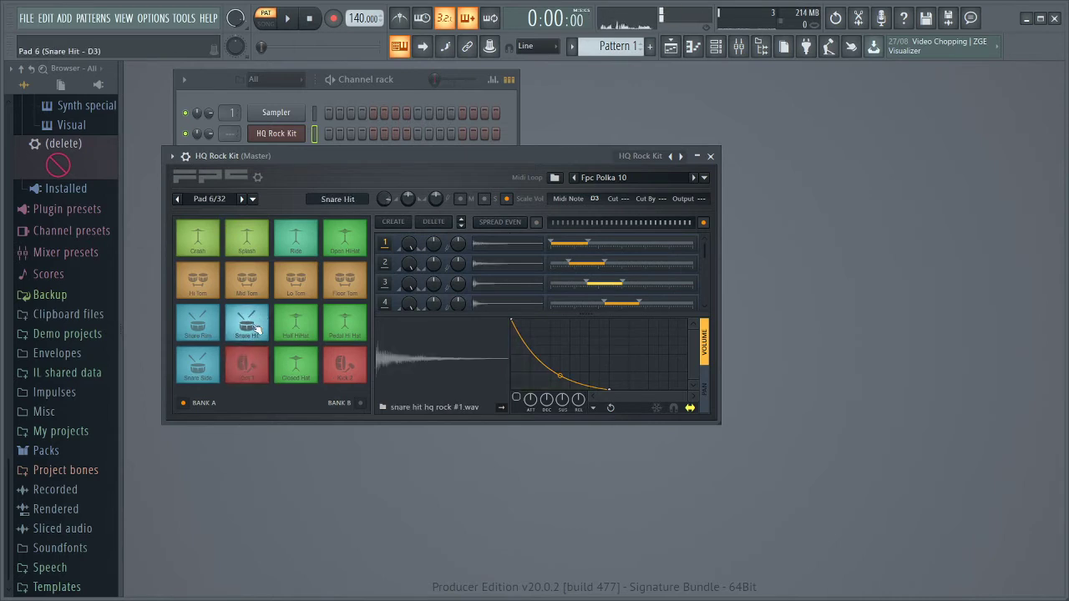
pyautogui.click(250, 368)
pyautogui.click(238, 322)
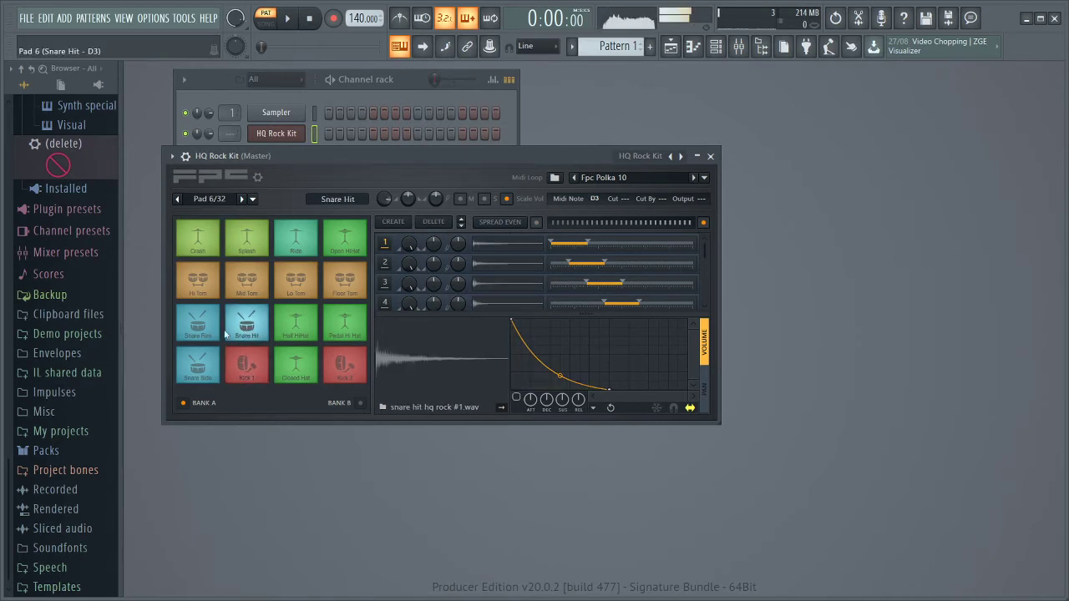
pyautogui.click(217, 334)
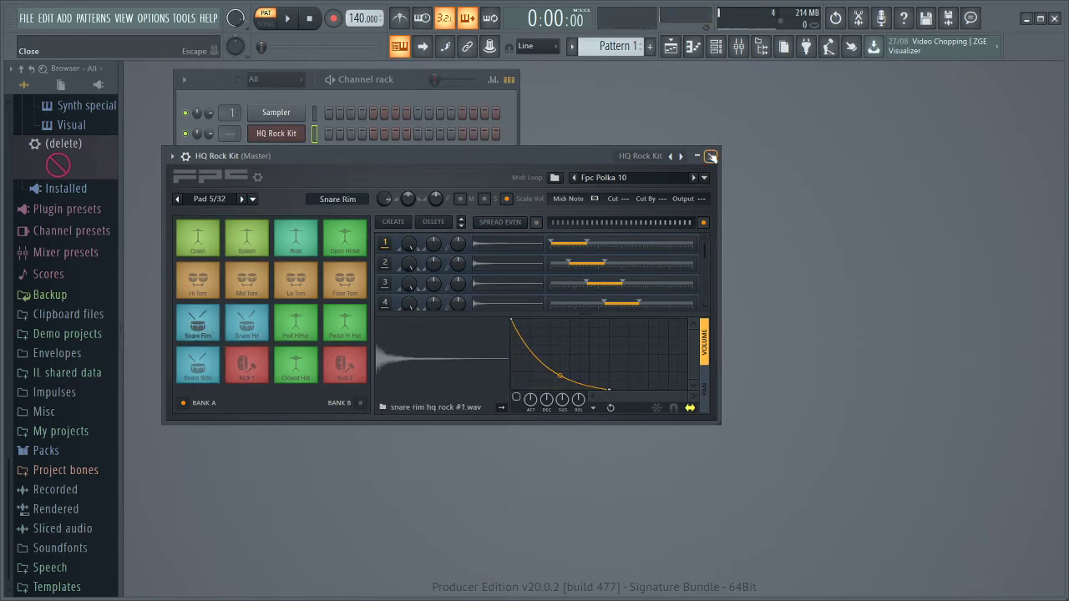
# Close the HQ Rock Kit plugin window and move the Channel rack over beside the Browser
pyautogui.moveTo(575, 152); pyautogui.dragTo(602, 271)
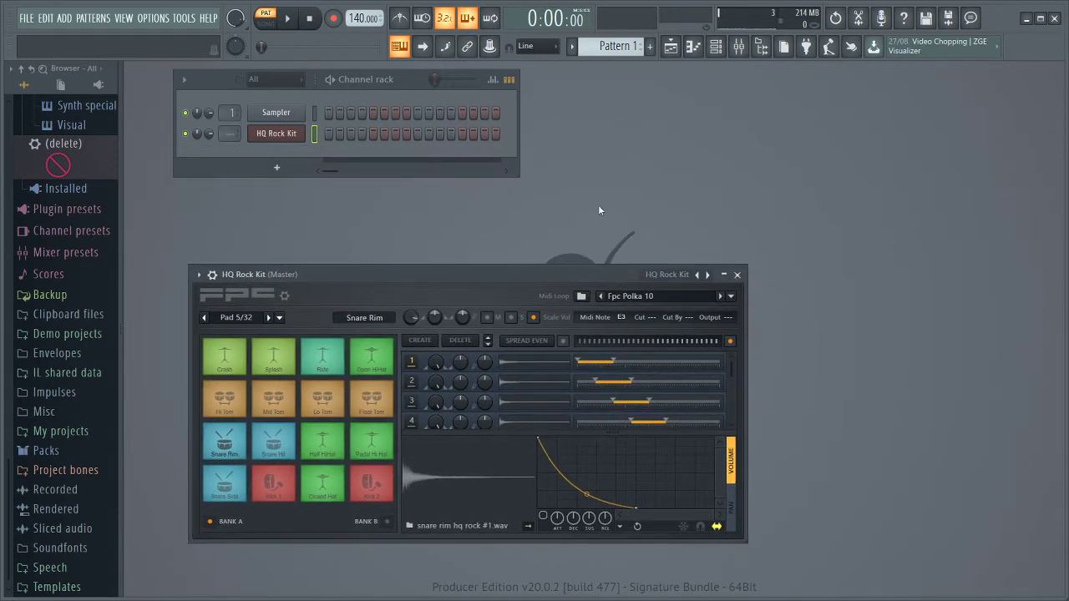
pyautogui.click(734, 274)
pyautogui.moveTo(381, 80); pyautogui.dragTo(338, 86)
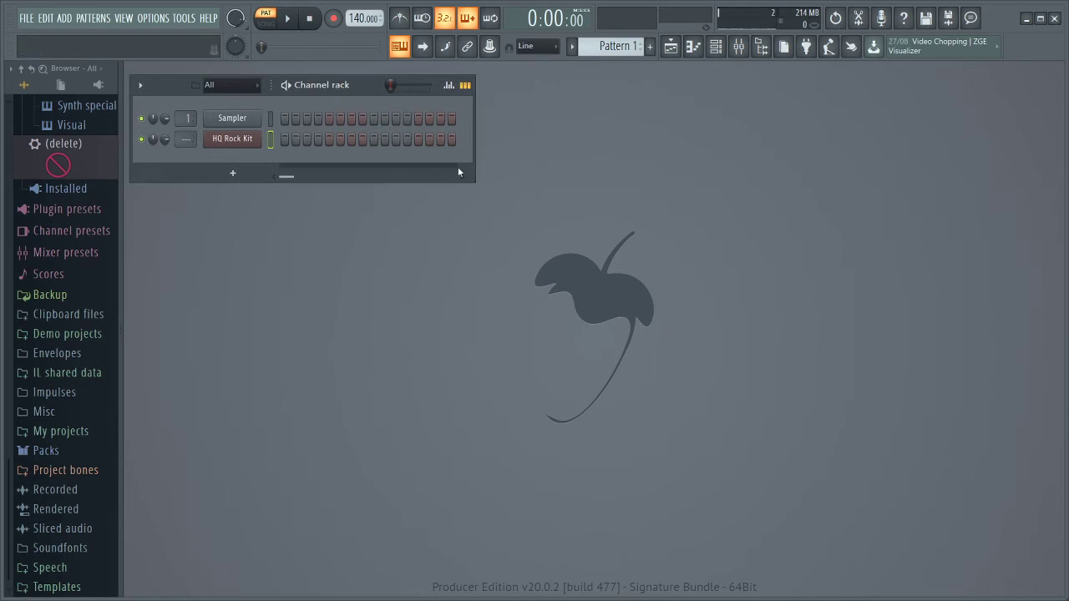
# Turn on the metronome with the HQ Rock Kit piano roll open, and test it by playing the empty pattern
pyautogui.click(694, 47)
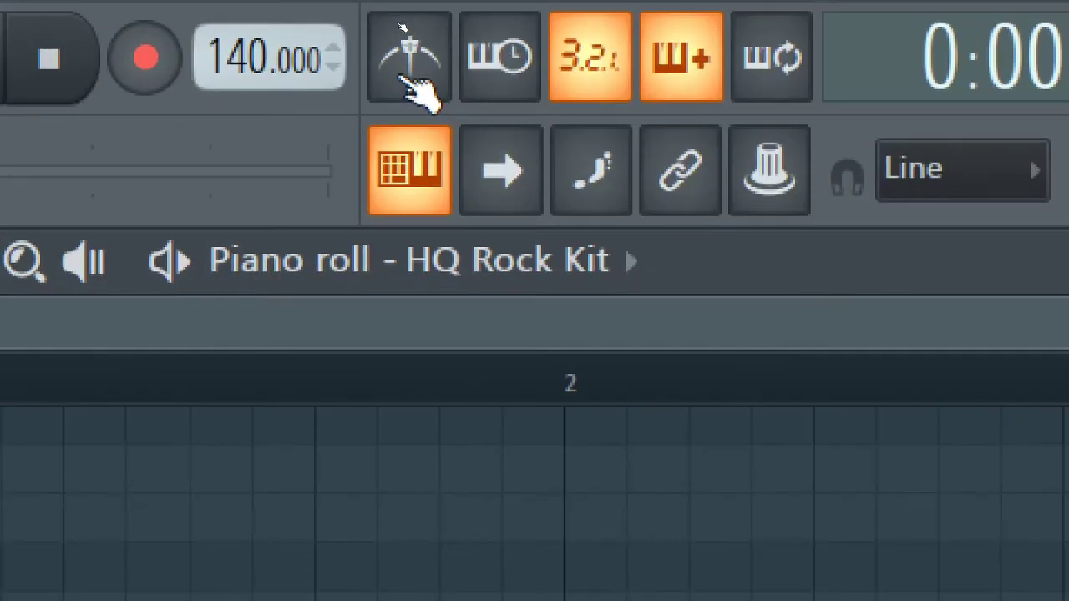
pyautogui.click(409, 80)
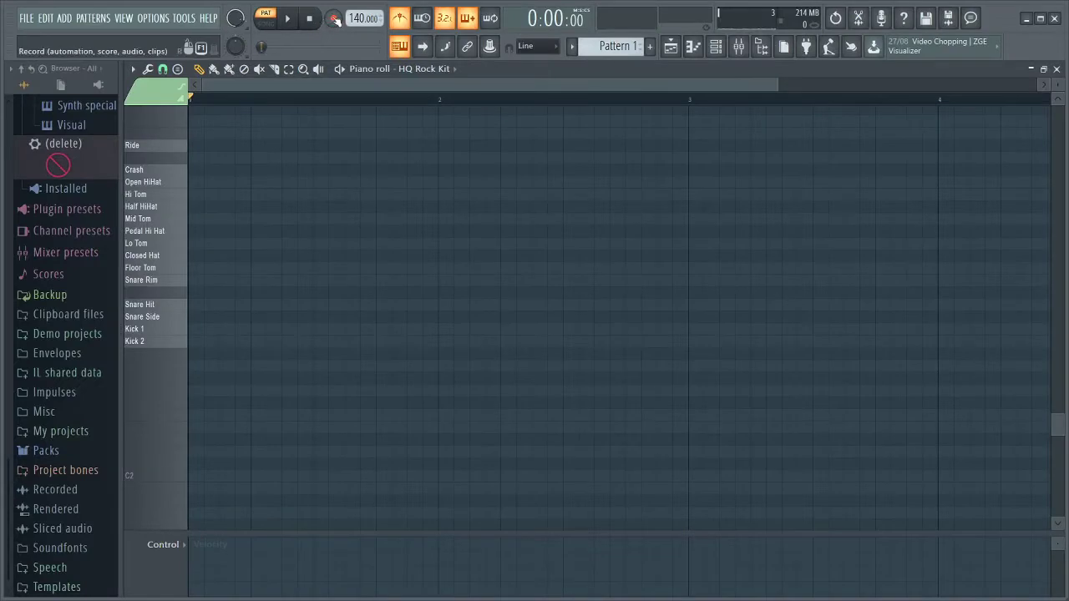
pyautogui.click(287, 18)
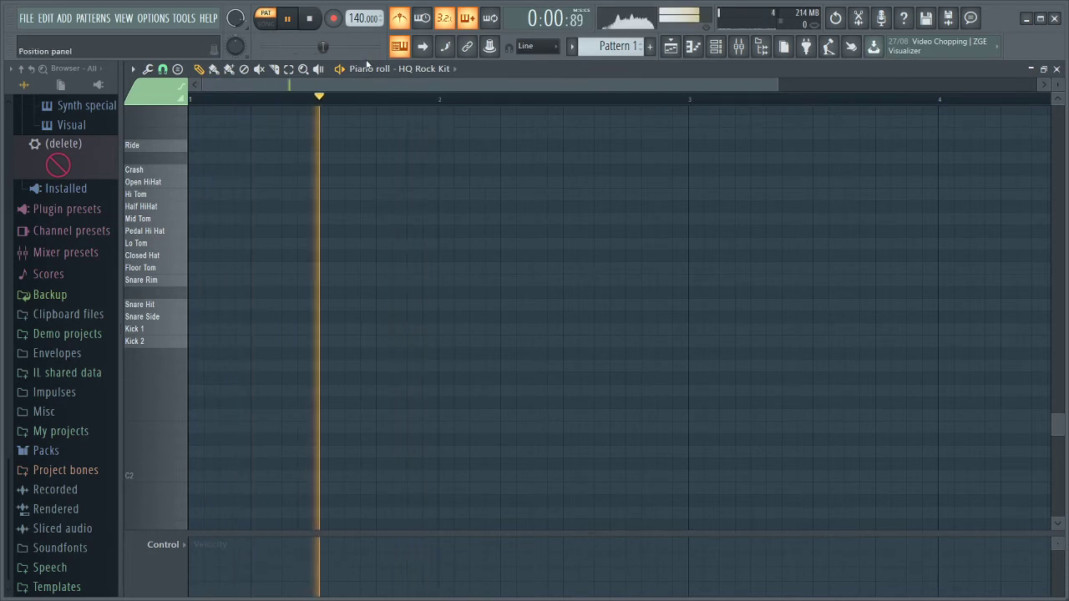
pyautogui.click(310, 20)
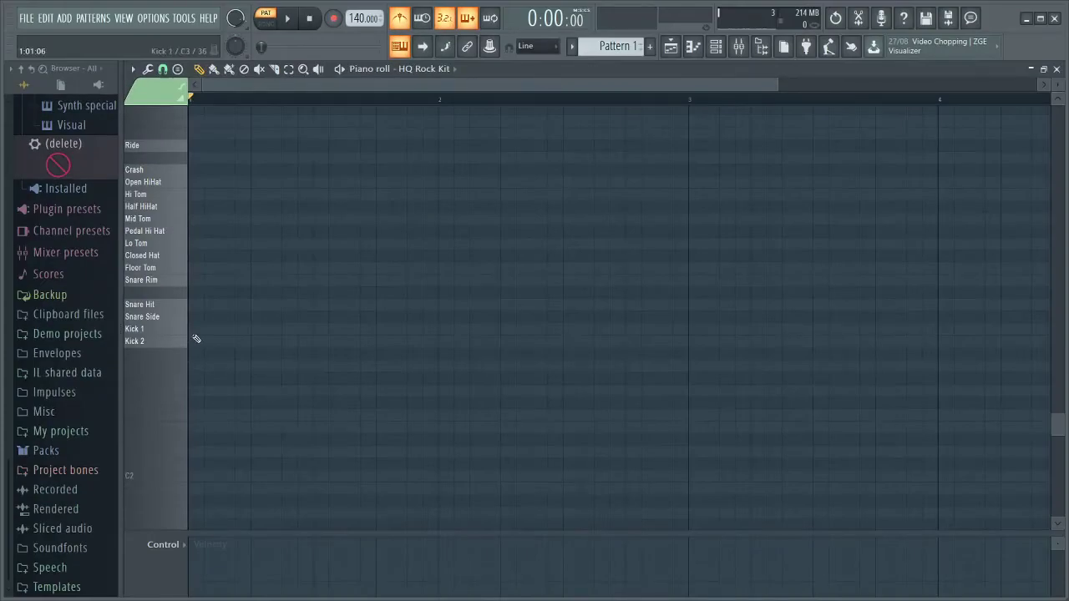
# Place two Kick 2 notes in bar 1, on steps 1 and 3, playing the pattern to check them
pyautogui.click(194, 329)
pyautogui.moveTo(194, 329); pyautogui.dragTo(195, 342)
pyautogui.press('space')
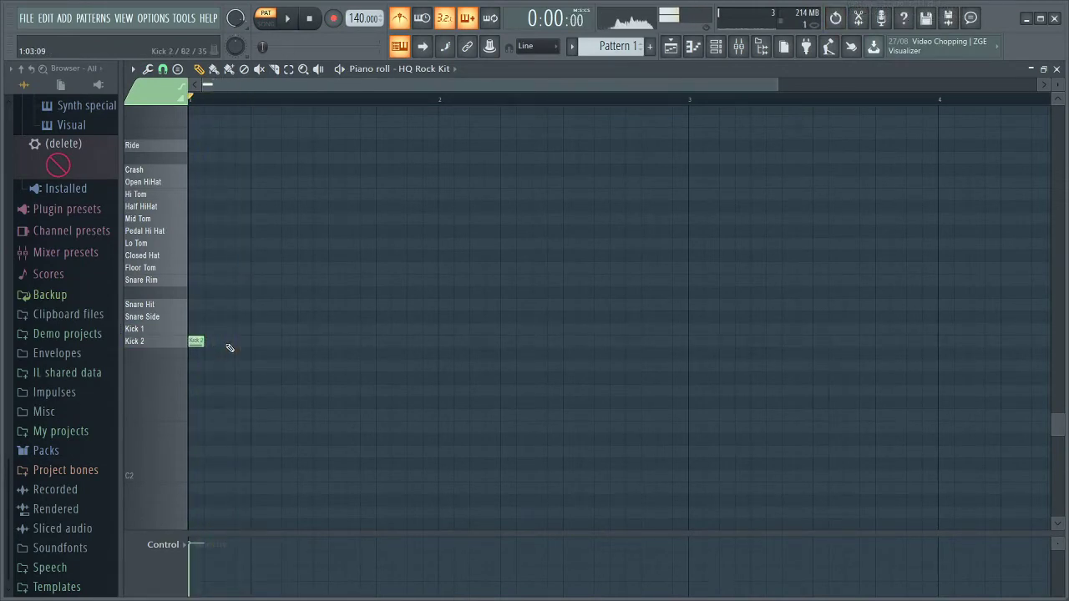
pyautogui.click(228, 344)
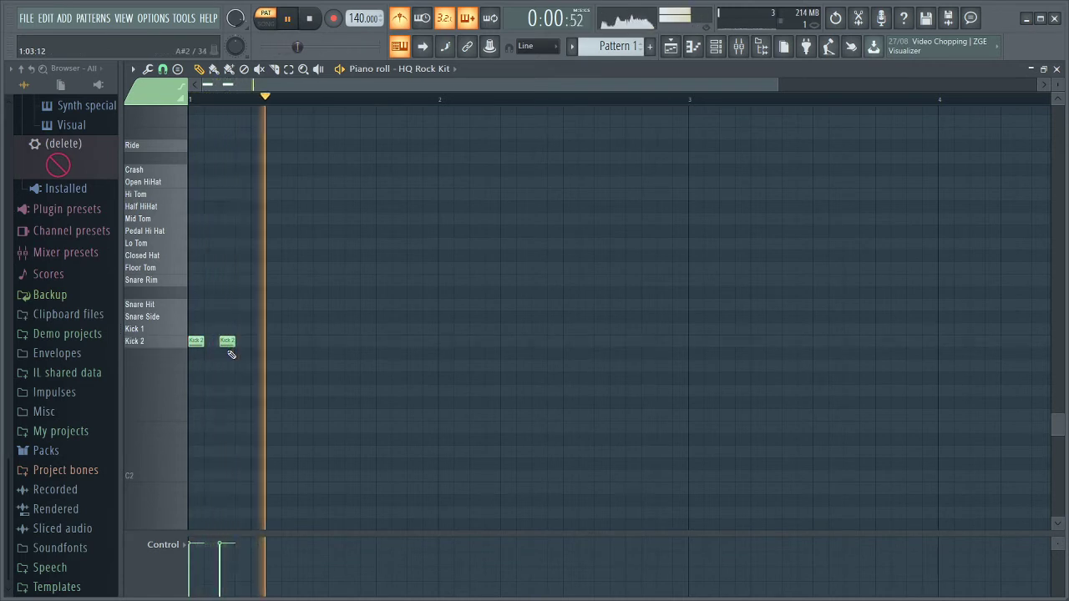
pyautogui.press('space')
pyautogui.press('space')
pyautogui.press('space')
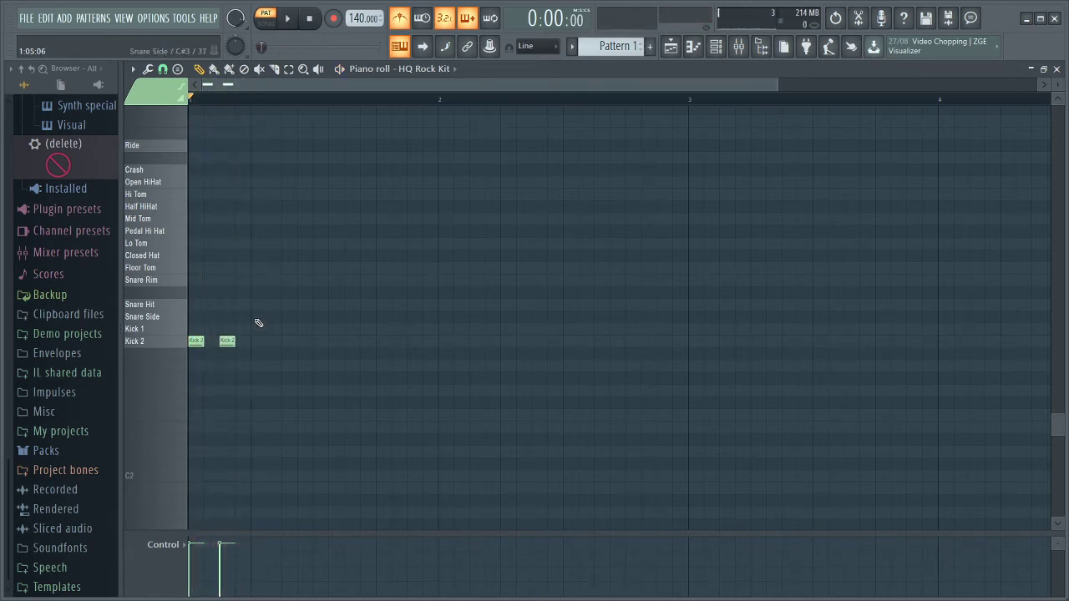
# Add a Snare Hit note on step 5 of bar 1 and play the pattern to check it
pyautogui.click(258, 306)
pyautogui.press('space')
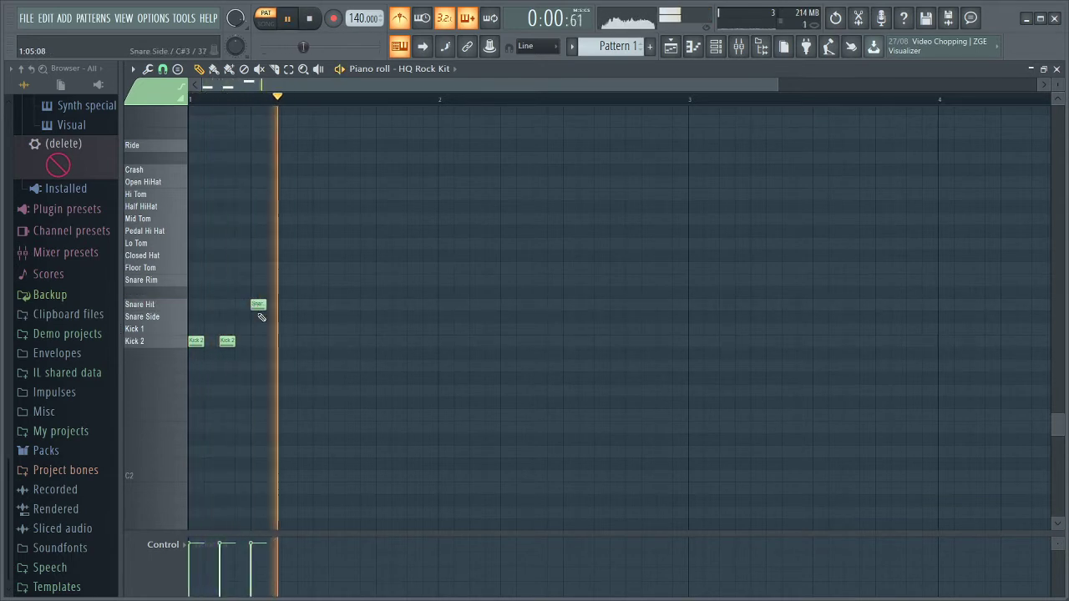
pyautogui.press('space')
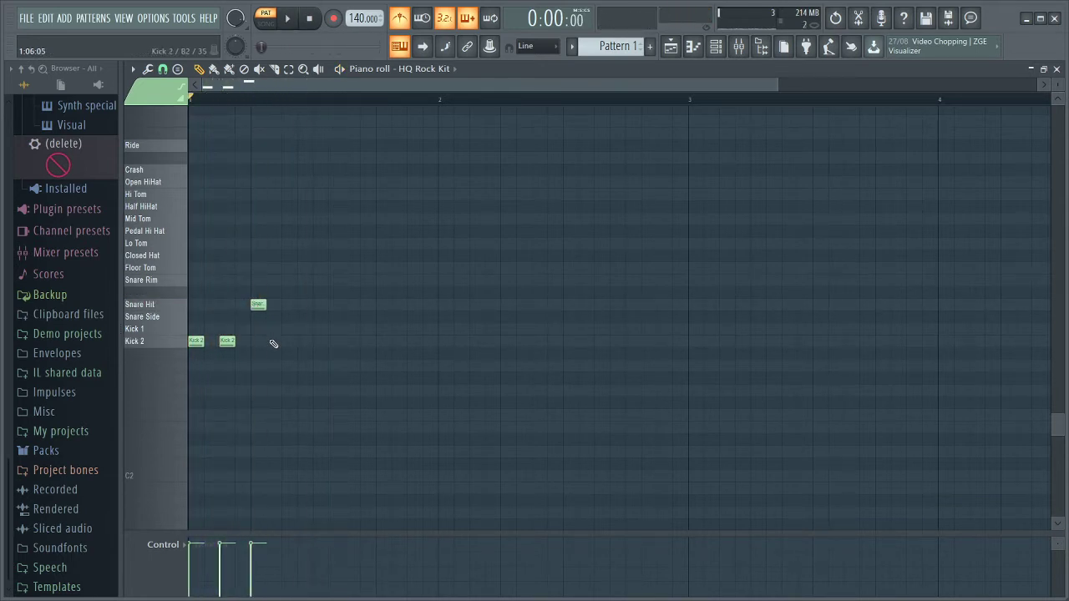
# Try selecting the two Kick 2 notes and the Snare Hit note and copying them four steps further along bar 1
pyautogui.press('space')
pyautogui.press('space')
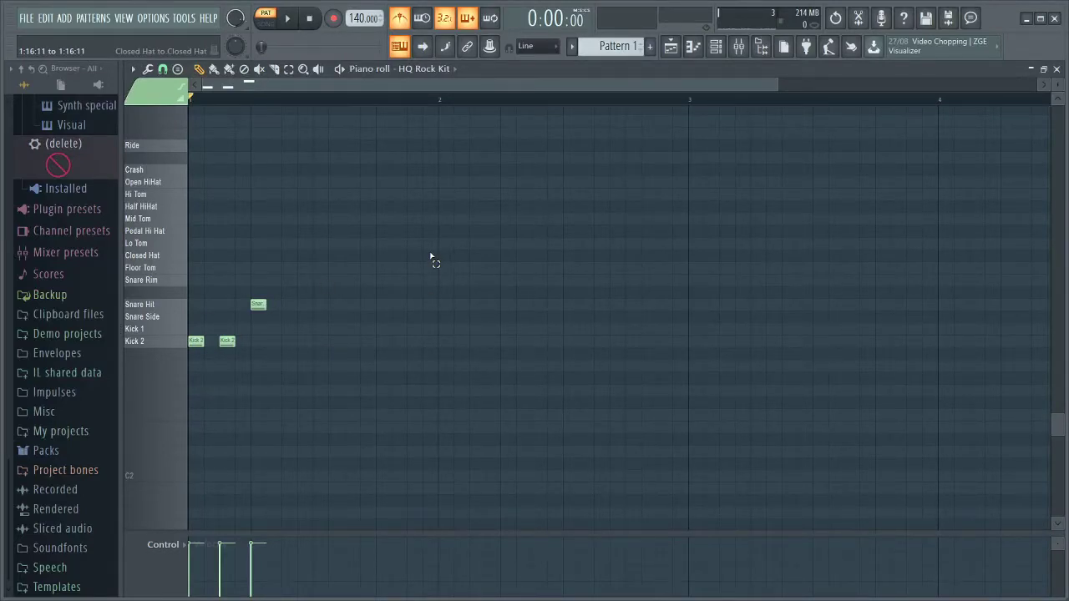
pyautogui.moveTo(430, 251); pyautogui.dragTo(381, 393)
pyautogui.moveTo(314, 271); pyautogui.dragTo(314, 272)
pyautogui.moveTo(238, 343); pyautogui.dragTo(171, 371)
pyautogui.moveTo(337, 264); pyautogui.dragTo(181, 356)
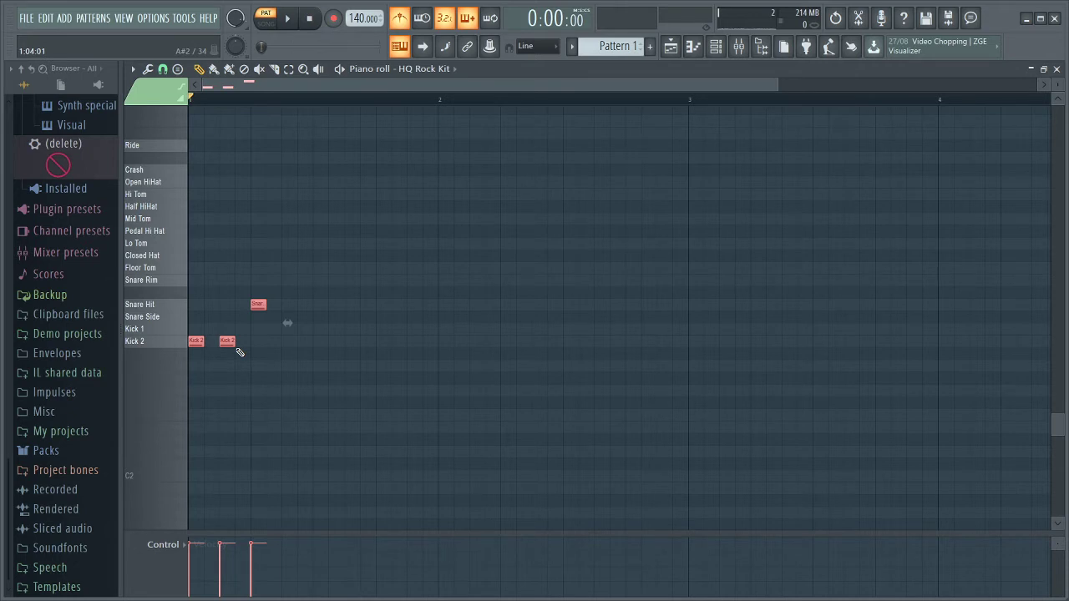
pyautogui.keyDown('ctrl'); pyautogui.scroll(3, 227, 341); pyautogui.keyUp('ctrl')
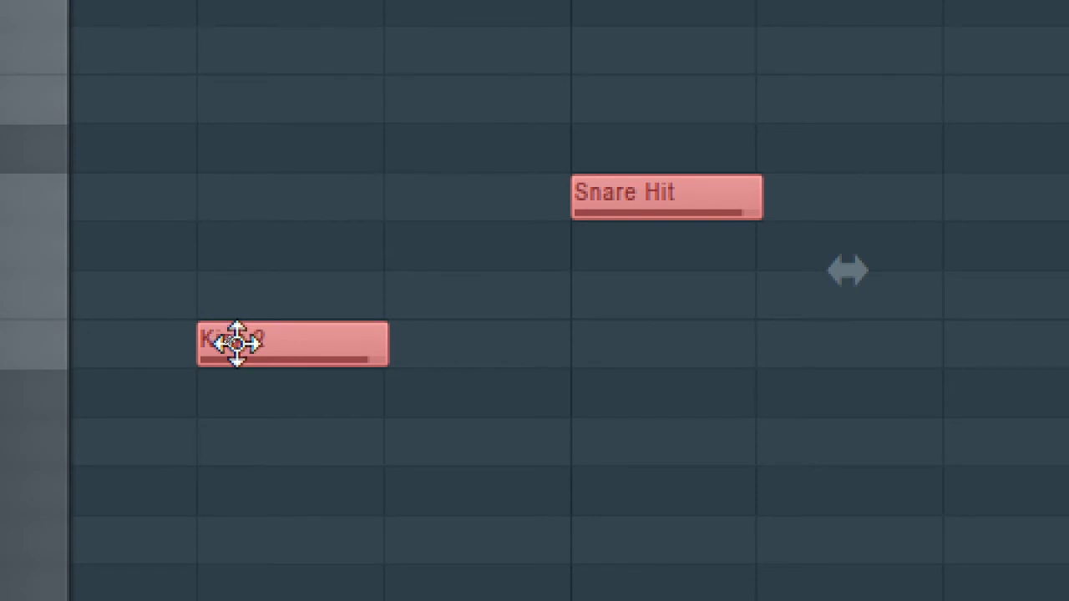
pyautogui.keyDown('shift'); pyautogui.moveTo(237, 344); pyautogui.dragTo(1014, 348); pyautogui.keyUp('shift')
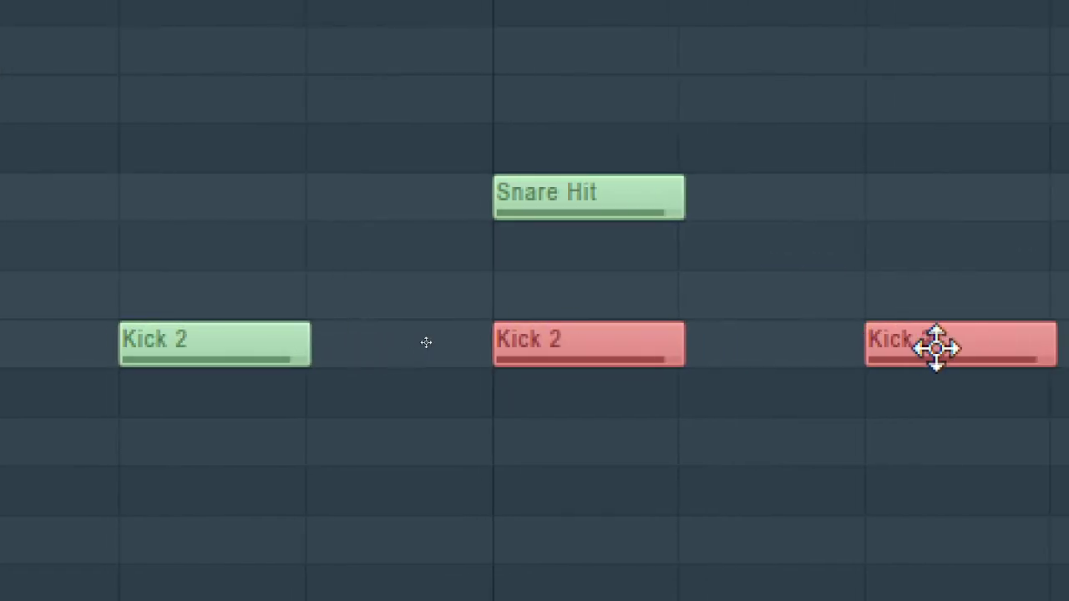
pyautogui.moveTo(935, 346)
pyautogui.keyDown('shift'); pyautogui.mouseDown()
pyautogui.moveTo(935, 375)
pyautogui.moveTo(918, 394)
pyautogui.mouseUp(); pyautogui.keyUp('shift')
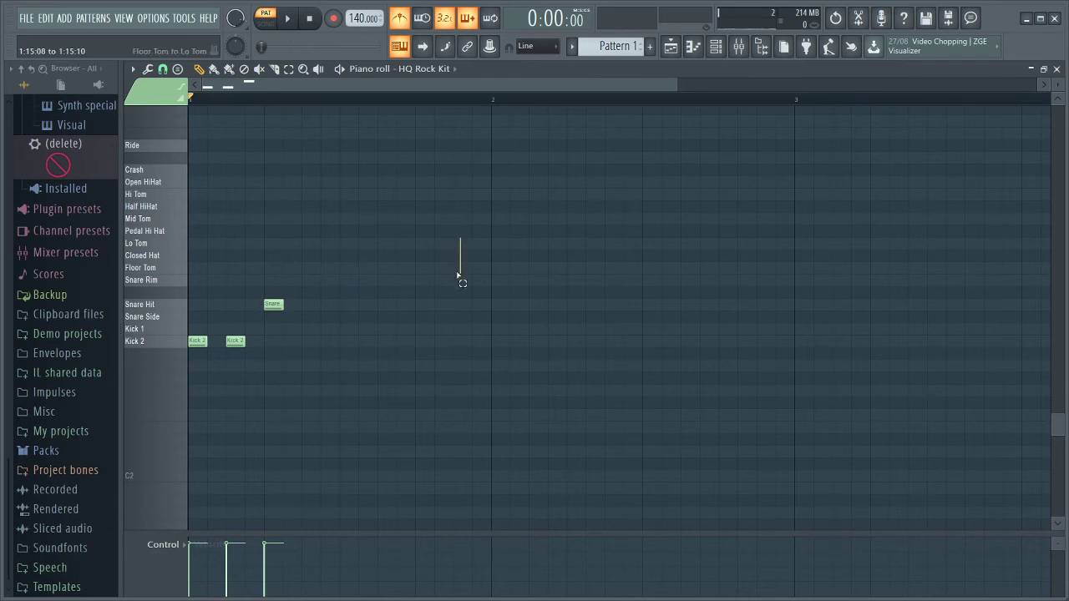
# Select all three drum notes, copy them so the group starts on step 9 of bar 1, and play the pattern
pyautogui.keyDown('ctrl'); pyautogui.moveTo(459, 276); pyautogui.dragTo(146, 406); pyautogui.keyUp('ctrl')
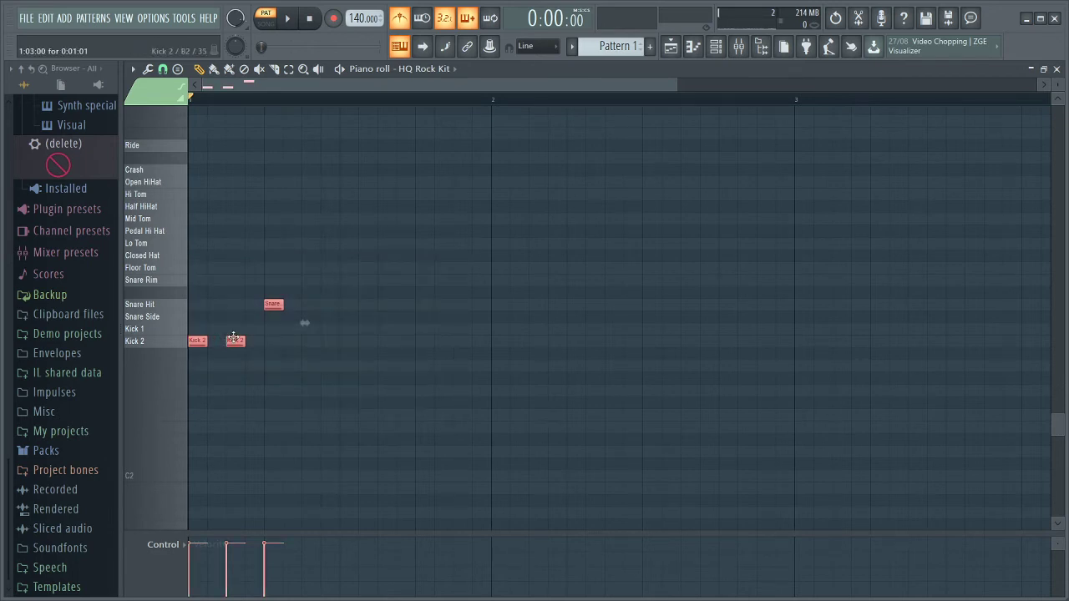
pyautogui.keyDown('shift'); pyautogui.moveTo(234, 338); pyautogui.dragTo(384, 349); pyautogui.keyUp('shift')
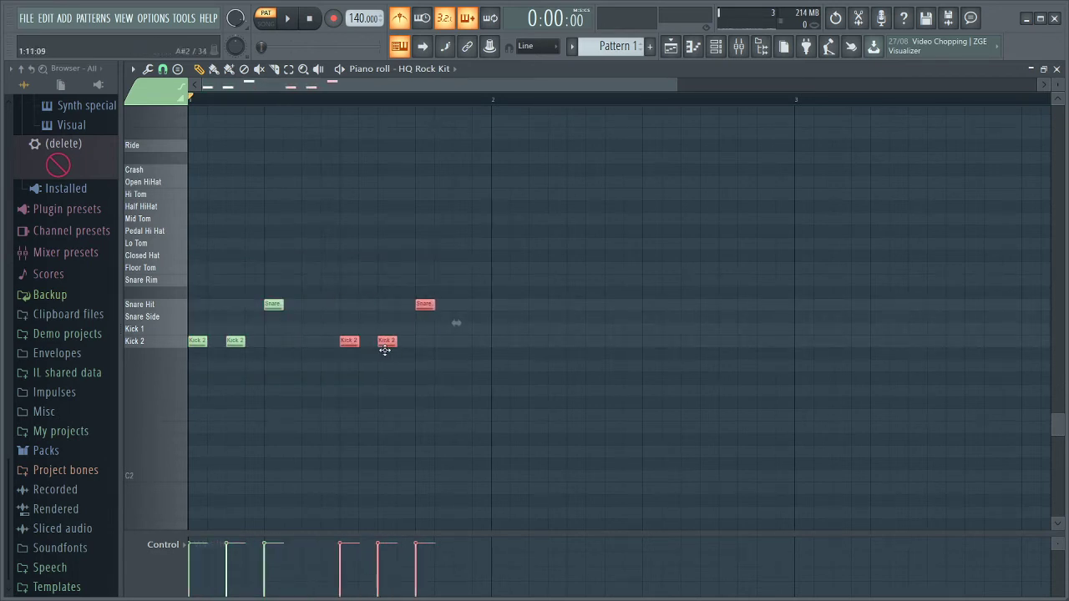
pyautogui.press('space')
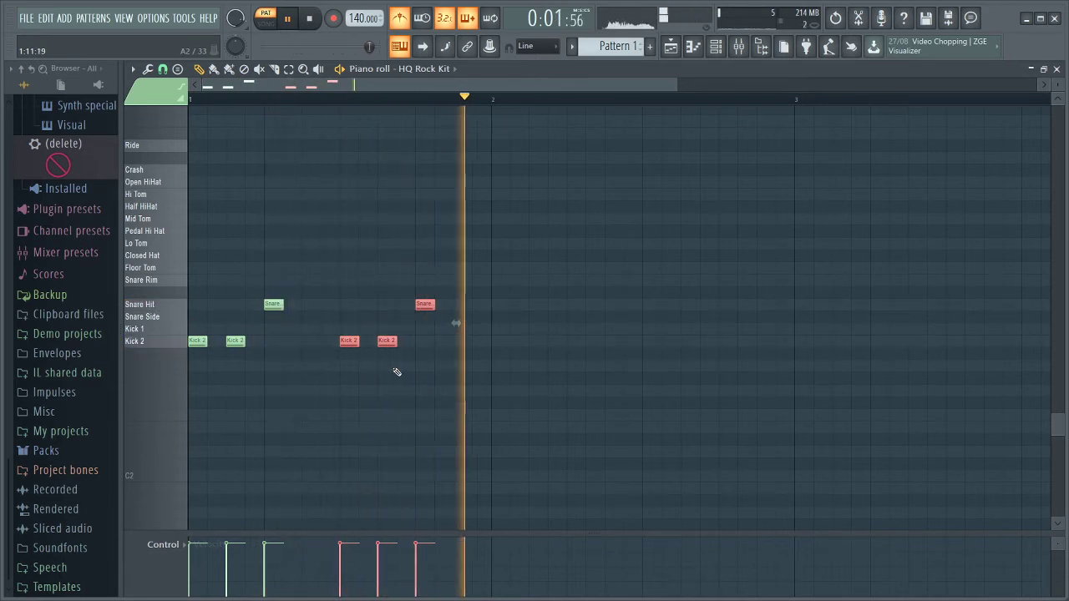
pyautogui.press('space')
# Copy all six kick and snare notes of bar 1 to the start of bar 2 and play the pattern
pyautogui.keyDown('ctrl'); pyautogui.moveTo(519, 259); pyautogui.dragTo(189, 408); pyautogui.keyUp('ctrl')
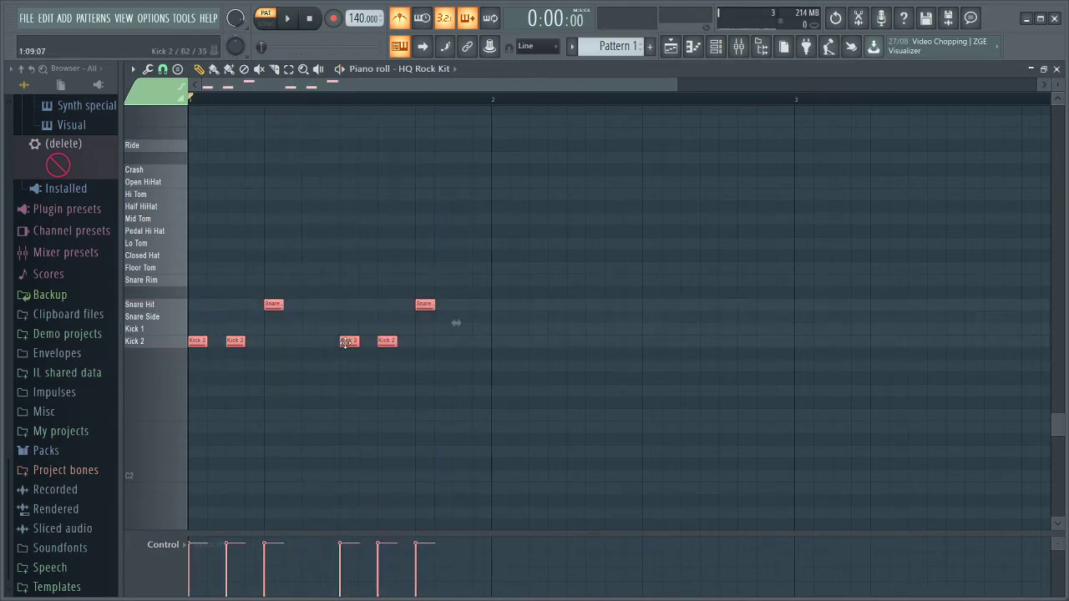
pyautogui.keyDown('shift'); pyautogui.moveTo(346, 343); pyautogui.dragTo(650, 343); pyautogui.keyUp('shift')
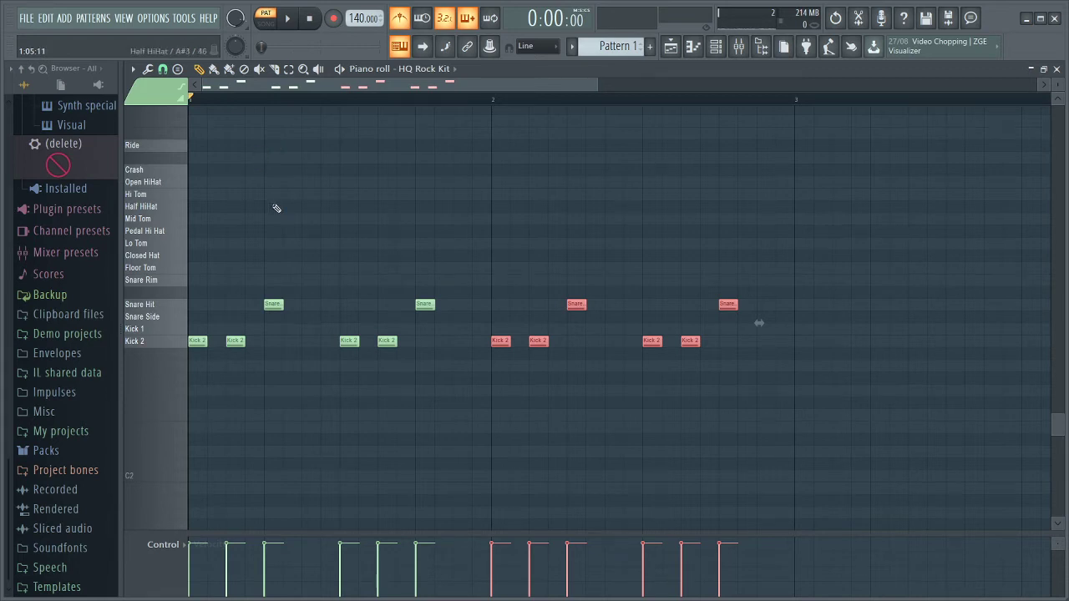
pyautogui.press('space')
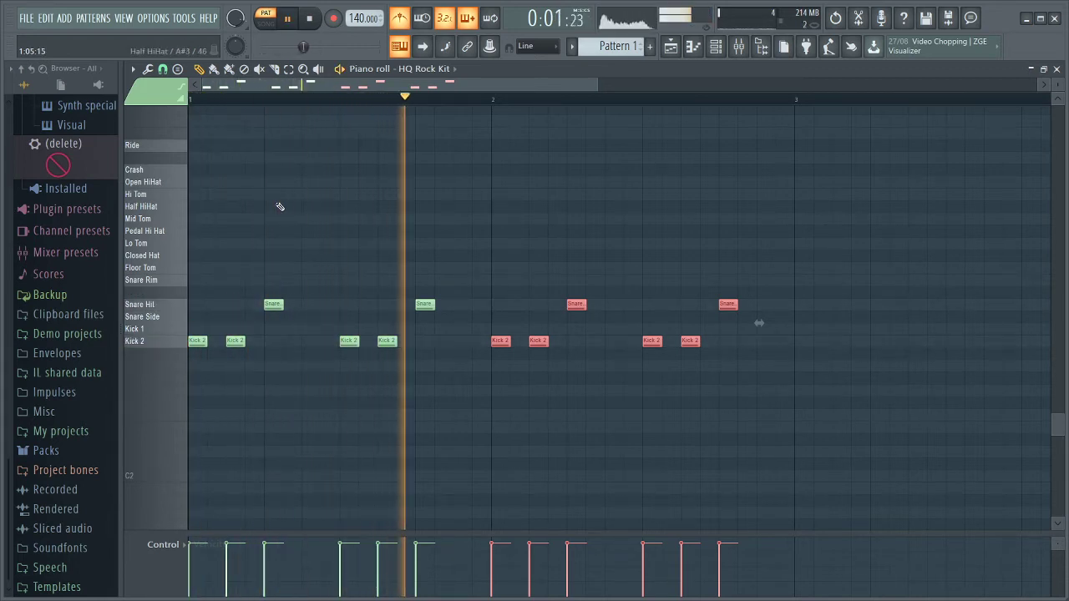
pyautogui.press('space')
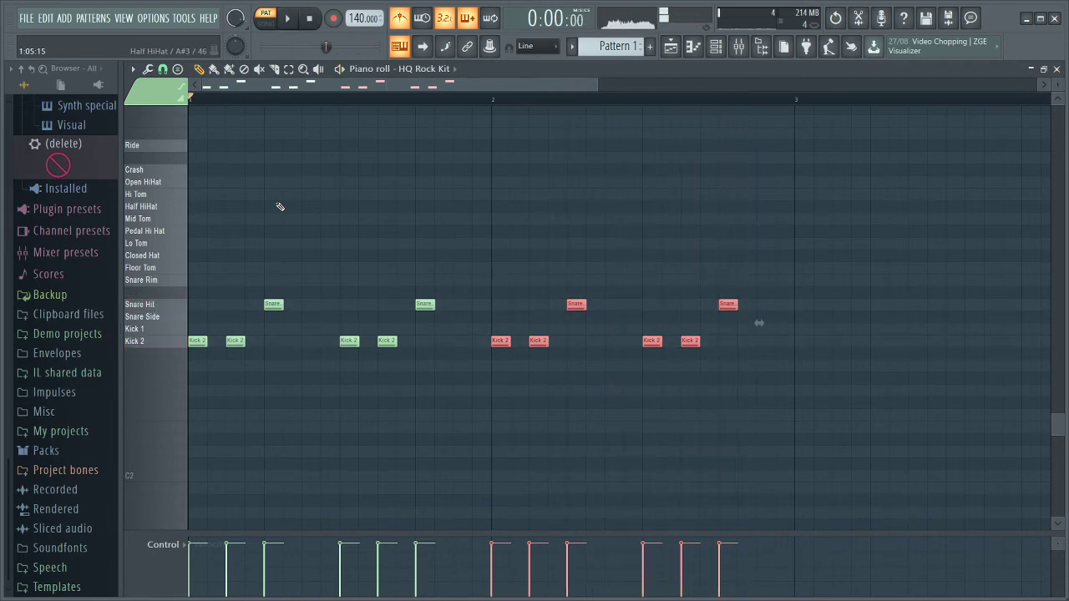
# Add a Kick 2 note on step 7 of bar 2 and play the pattern to check it
pyautogui.click(617, 342)
pyautogui.press('space')
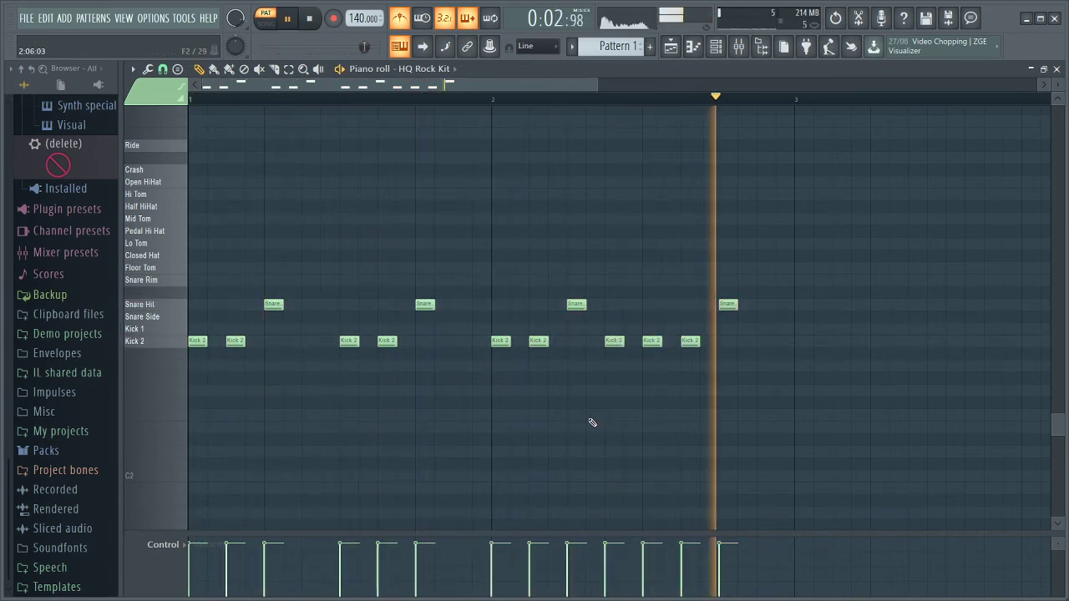
pyautogui.press('space')
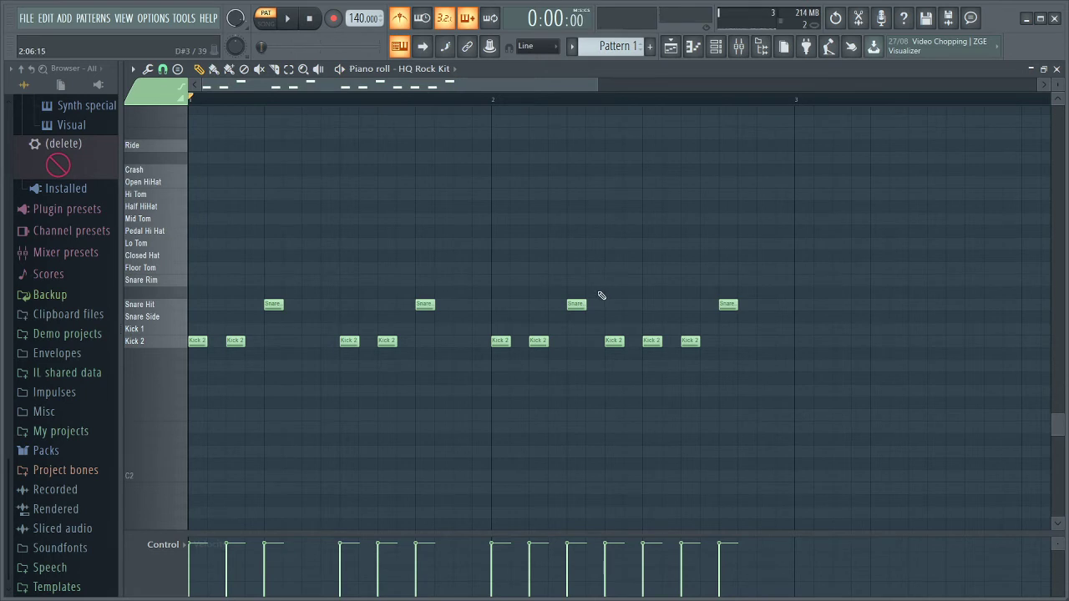
# Play the pattern from different playhead positions, including the start of bar 2 and step 8 of bar 1
pyautogui.scroll(-2, 582, 279)
pyautogui.scroll(3, 577, 242)
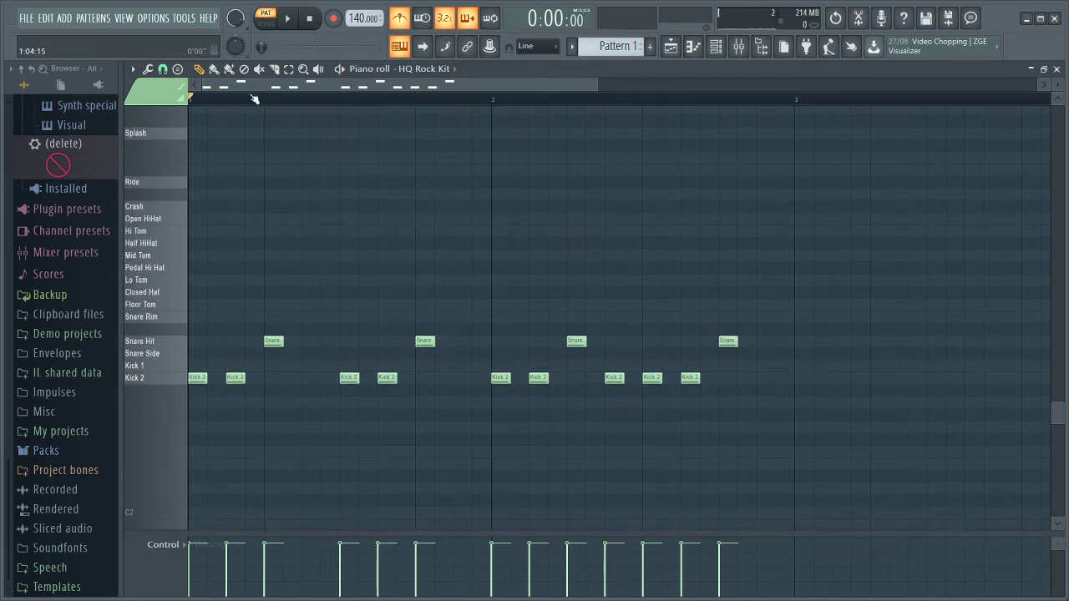
pyautogui.press('space')
pyautogui.press('space')
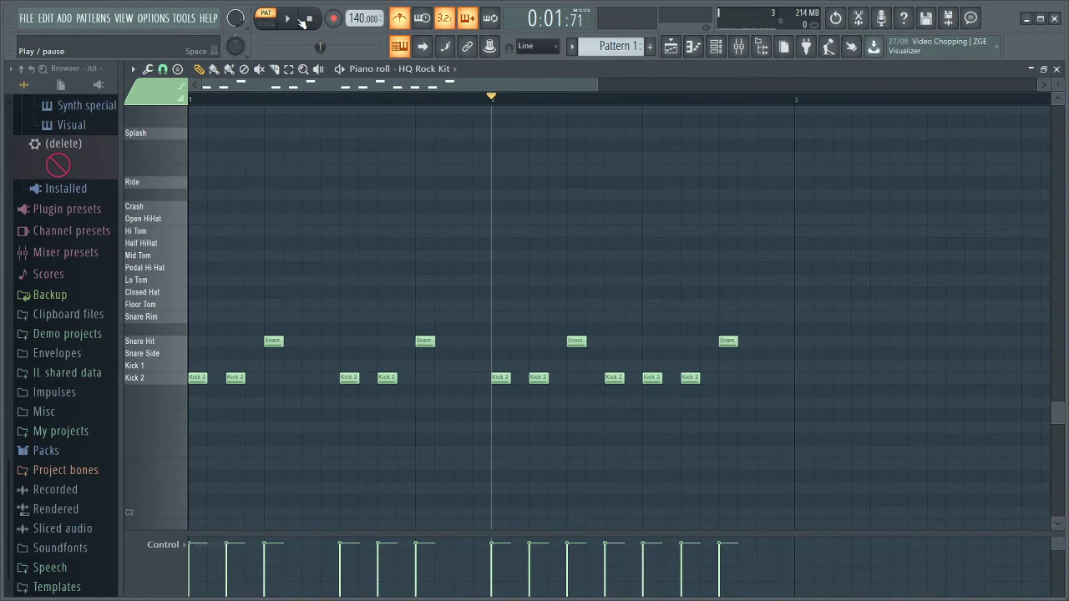
pyautogui.click(300, 21)
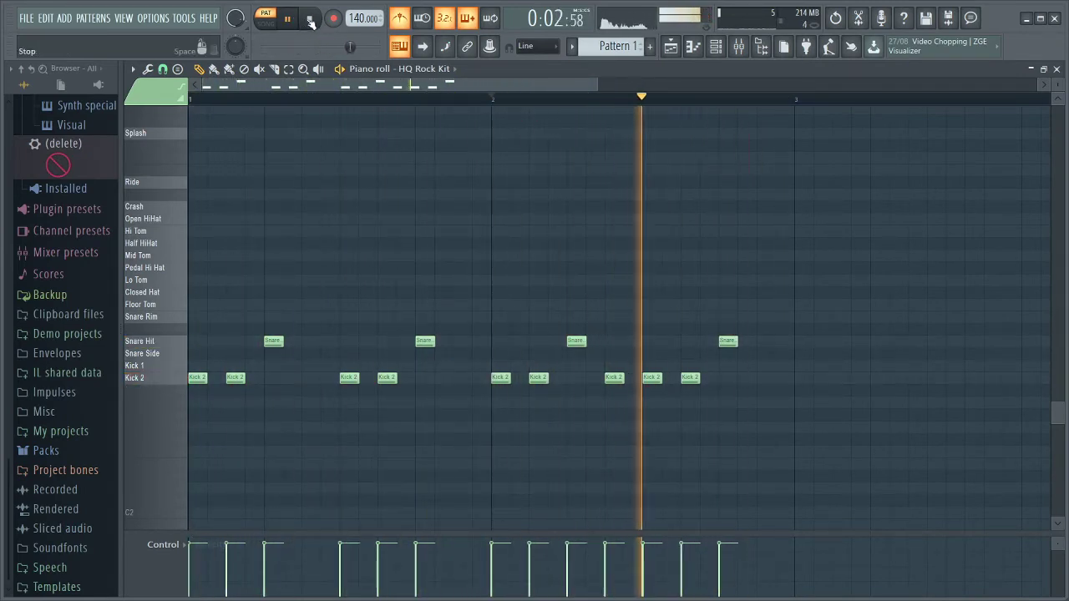
pyautogui.press('space')
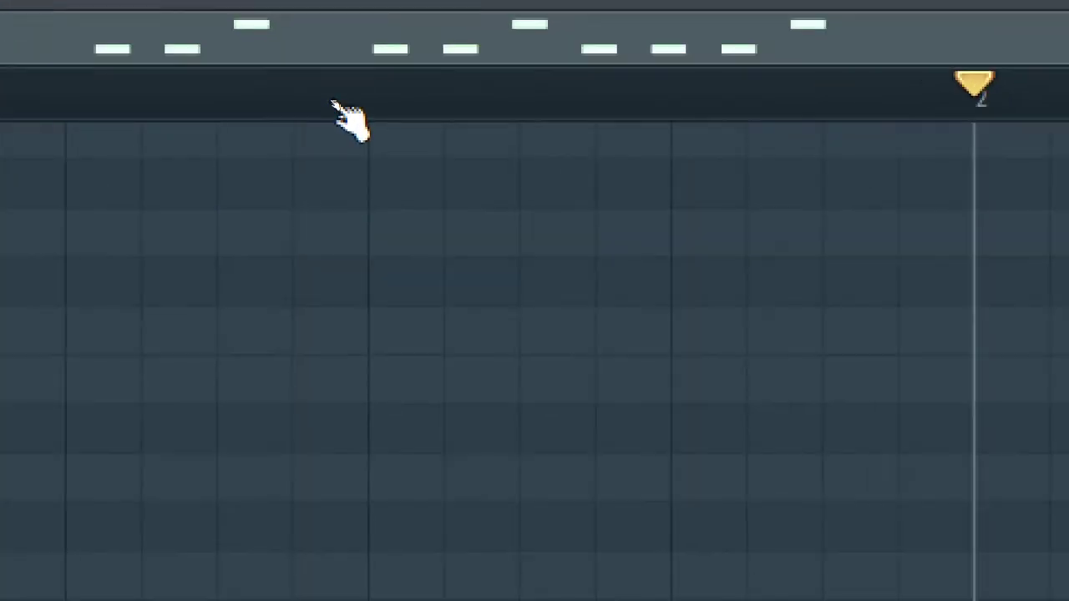
pyautogui.click(333, 99)
pyautogui.press('space')
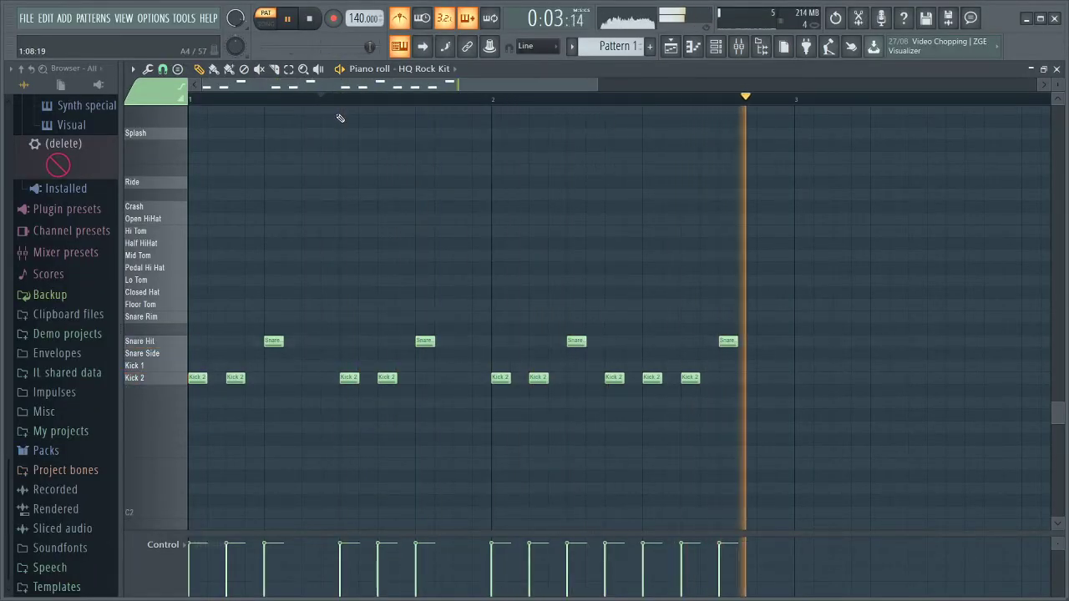
pyautogui.press('space')
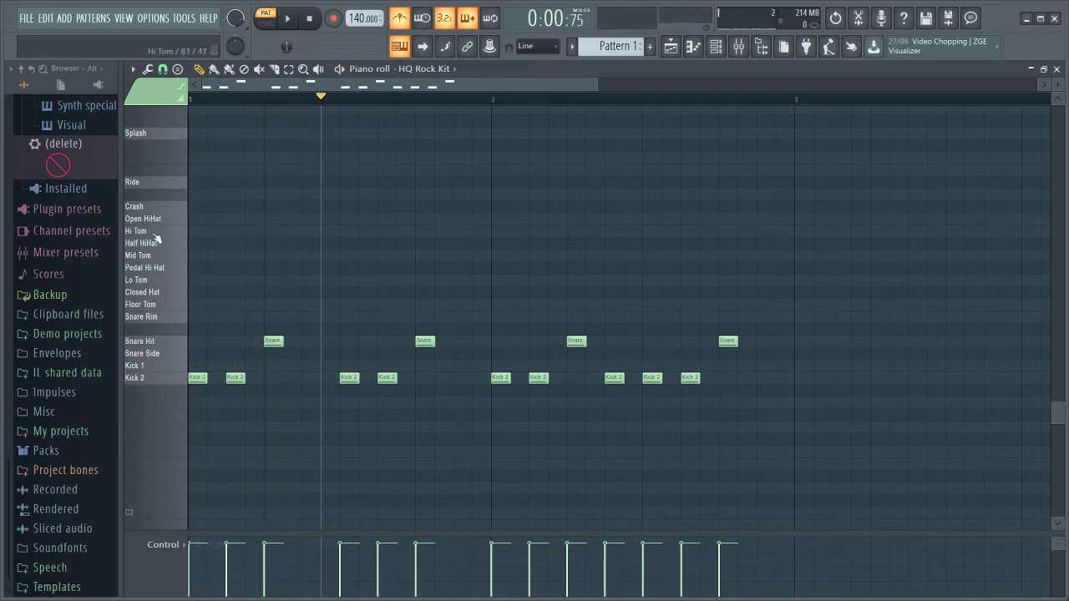
pyautogui.click(196, 218)
pyautogui.press('F11')
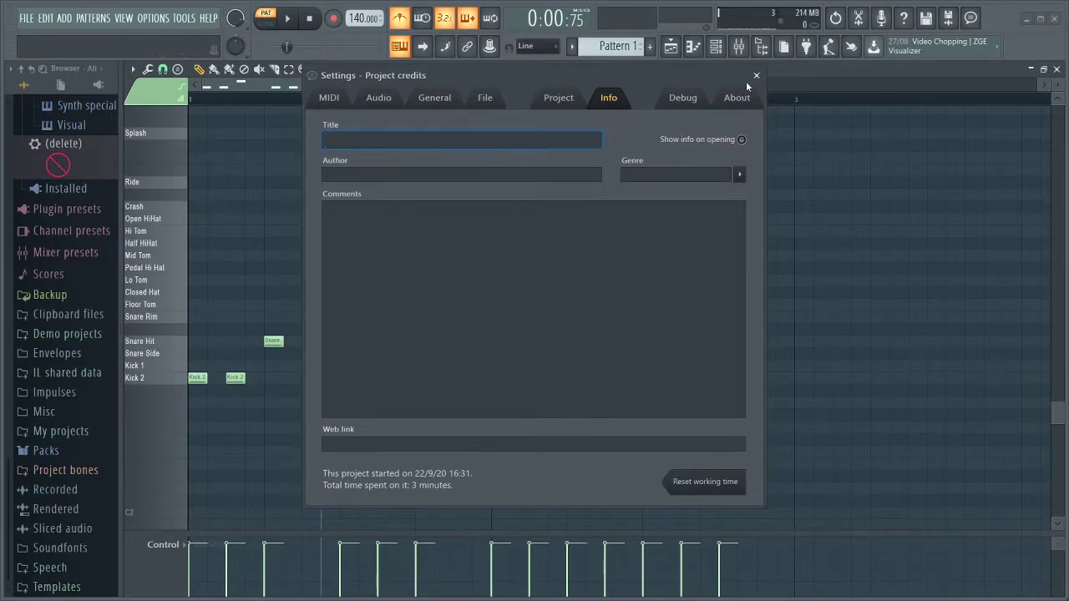
pyautogui.click(747, 80)
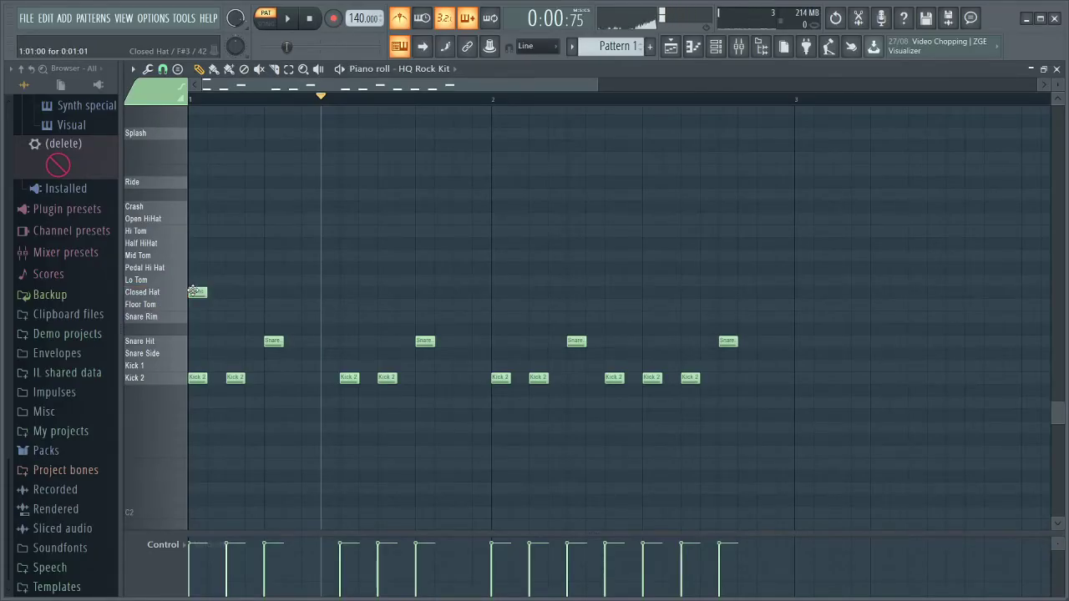
# Place Closed Hat notes on steps 1, 3, 5 and 7 of bar 1 and play the pattern from the start
pyautogui.click(271, 292)
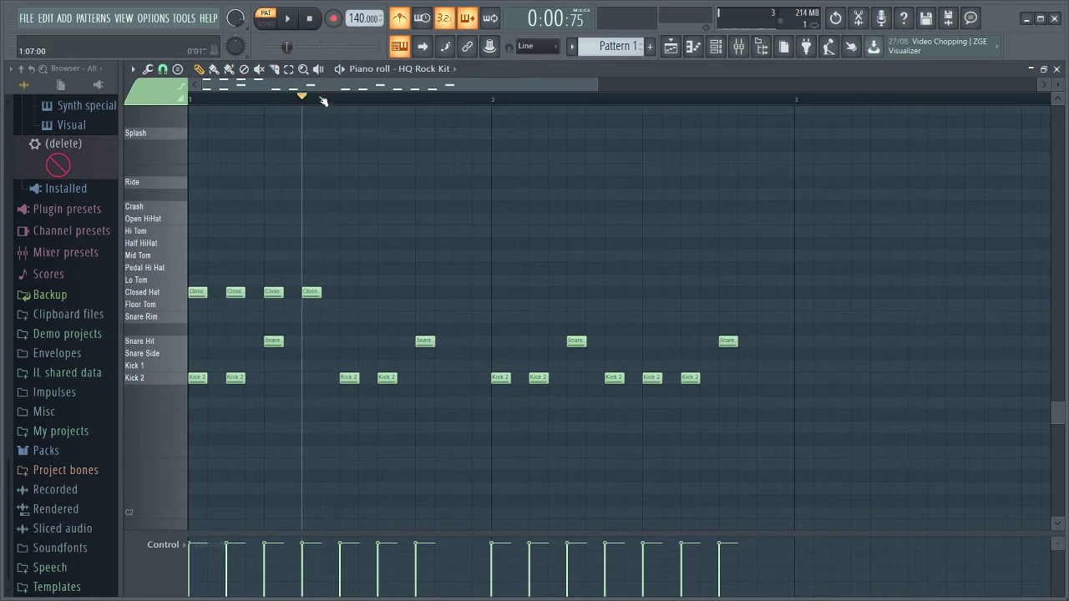
pyautogui.moveTo(324, 101); pyautogui.dragTo(157, 126)
pyautogui.press('space')
pyautogui.press('space')
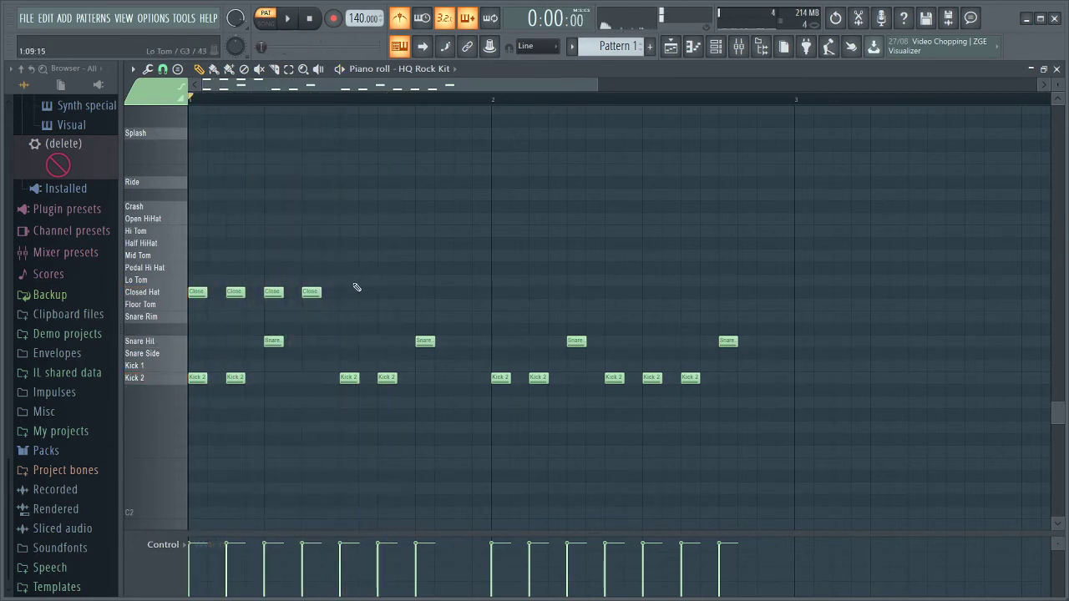
# Copy the four Closed Hat notes repeatedly to fill every second step through the end of bar 2, and play the pattern
pyautogui.moveTo(334, 302); pyautogui.dragTo(190, 309)
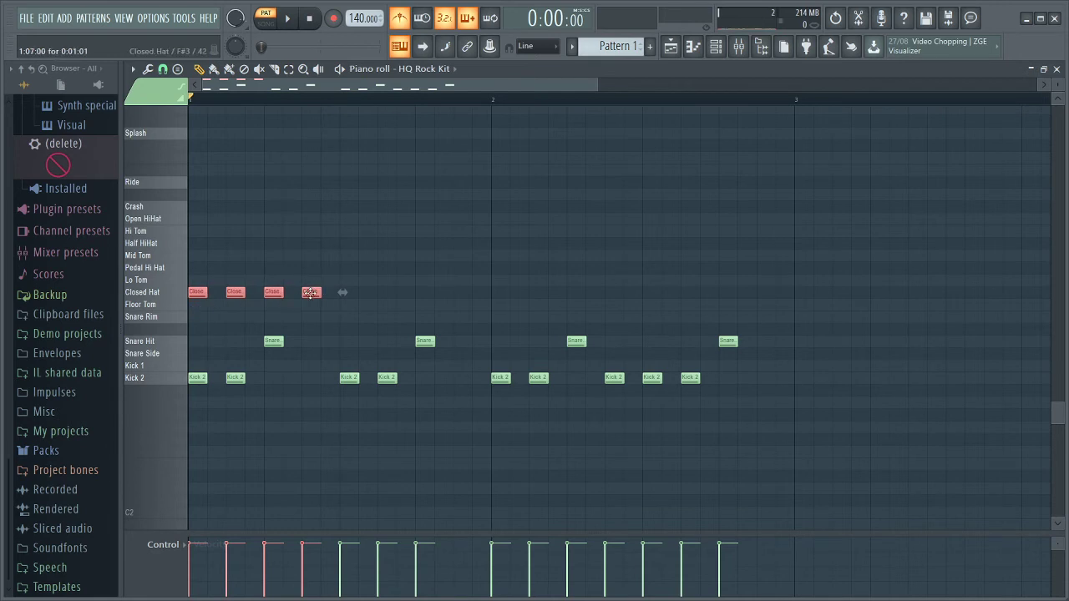
pyautogui.moveTo(351, 293); pyautogui.dragTo(469, 298)
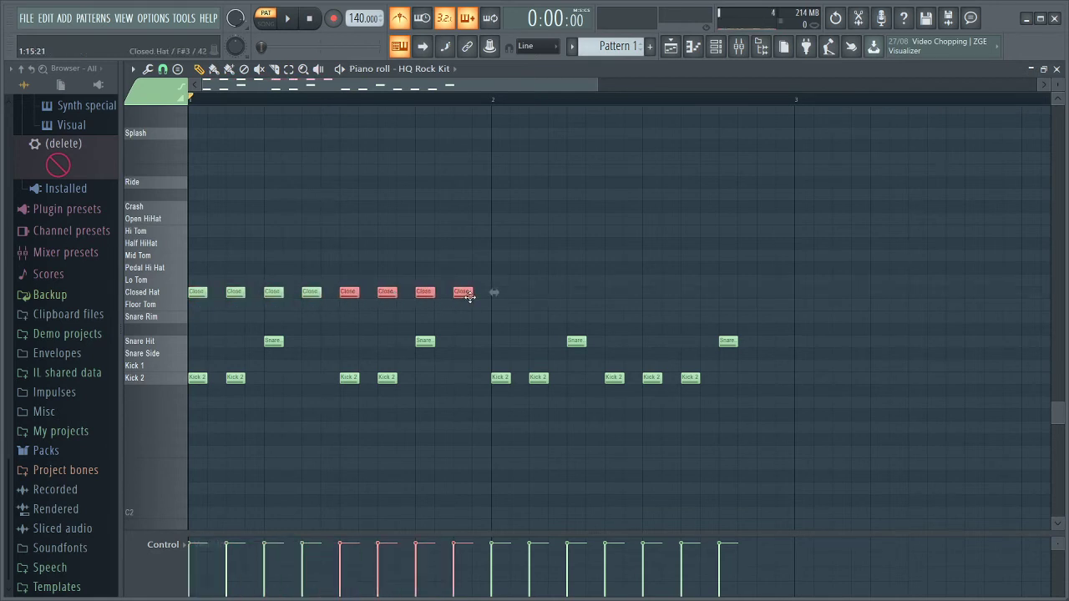
pyautogui.moveTo(543, 297); pyautogui.dragTo(773, 304)
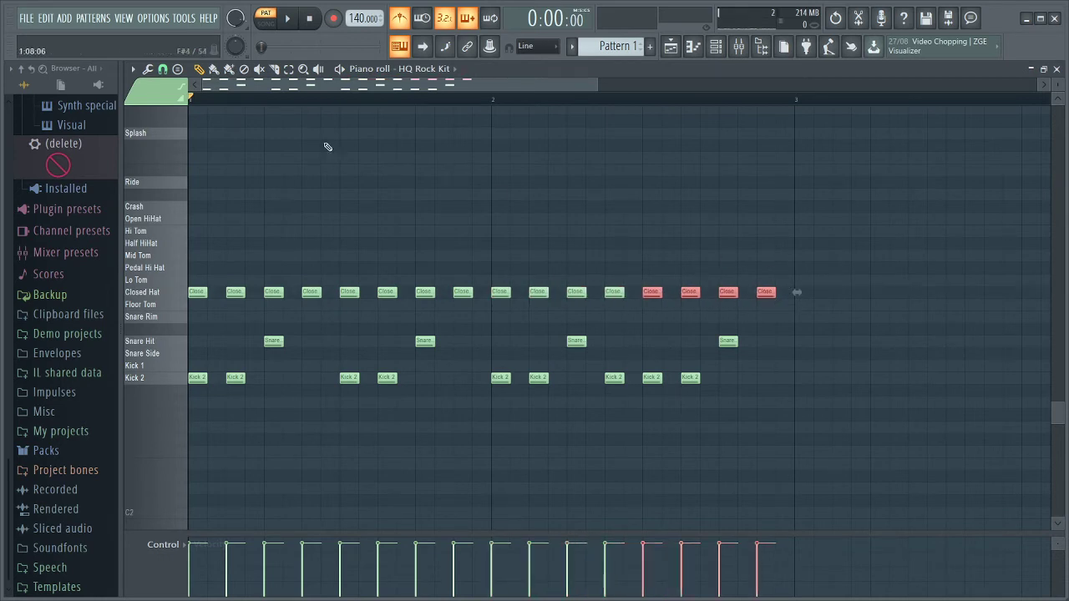
pyautogui.press('space')
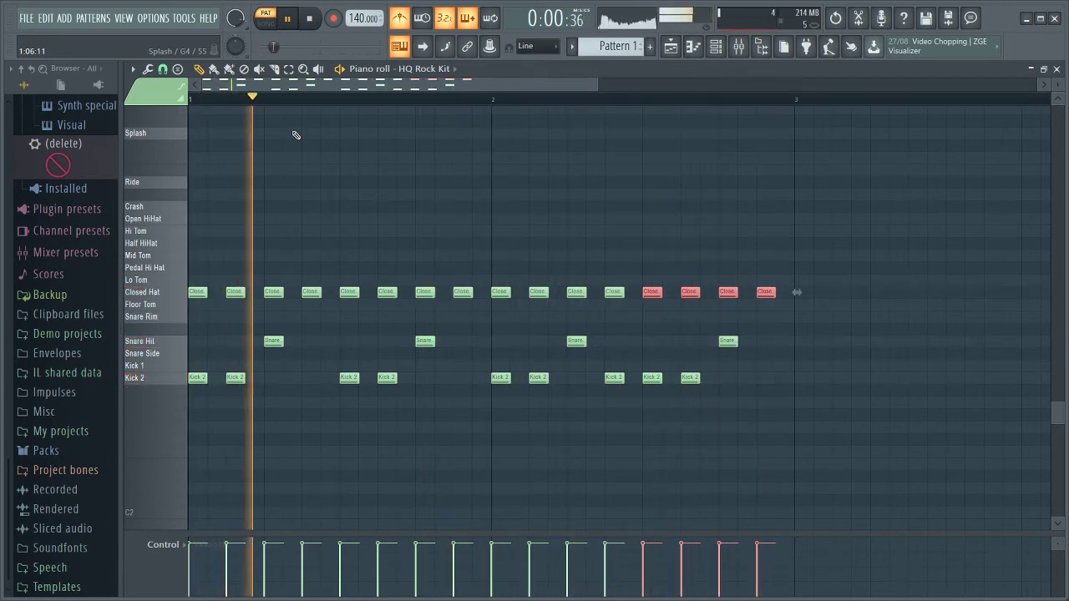
pyautogui.press('space')
# Add a Snare Hit note on step 7 of bar 2 and play the pattern from the start of bar 2
pyautogui.click(611, 344)
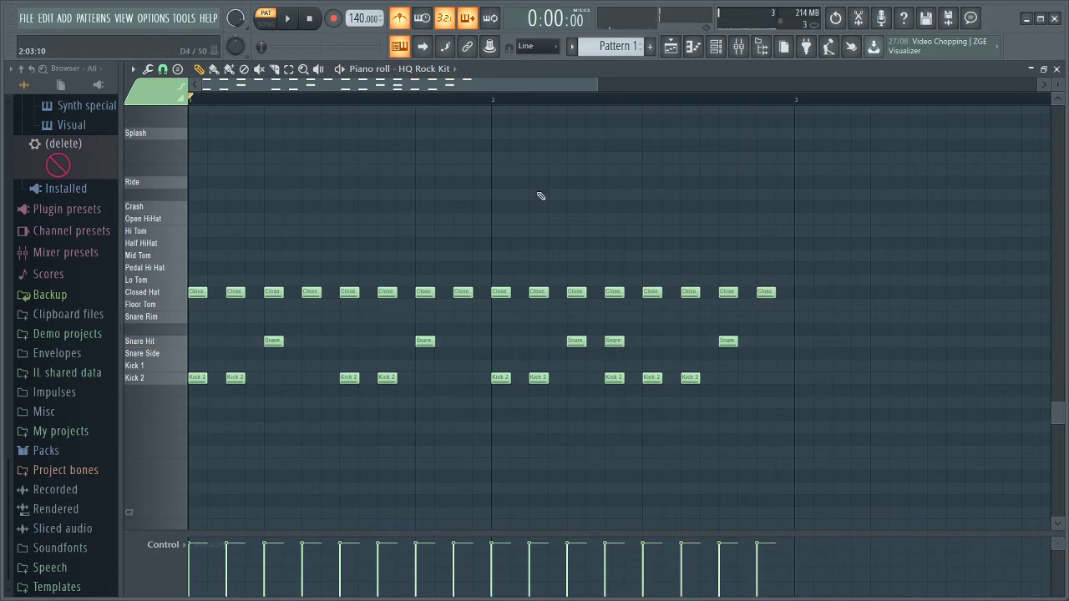
pyautogui.click(494, 99)
pyautogui.press('space')
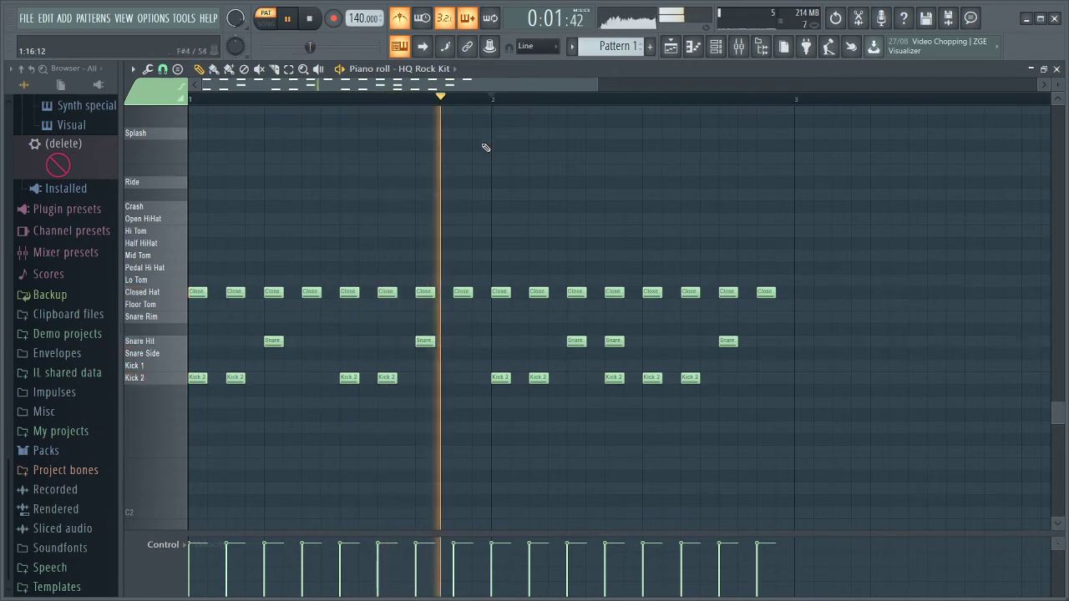
pyautogui.press('space')
# Move the extra Snare Hit note in bar 2 to step 6 and finally to step 8, playing the pattern with each placement
pyautogui.click(613, 341)
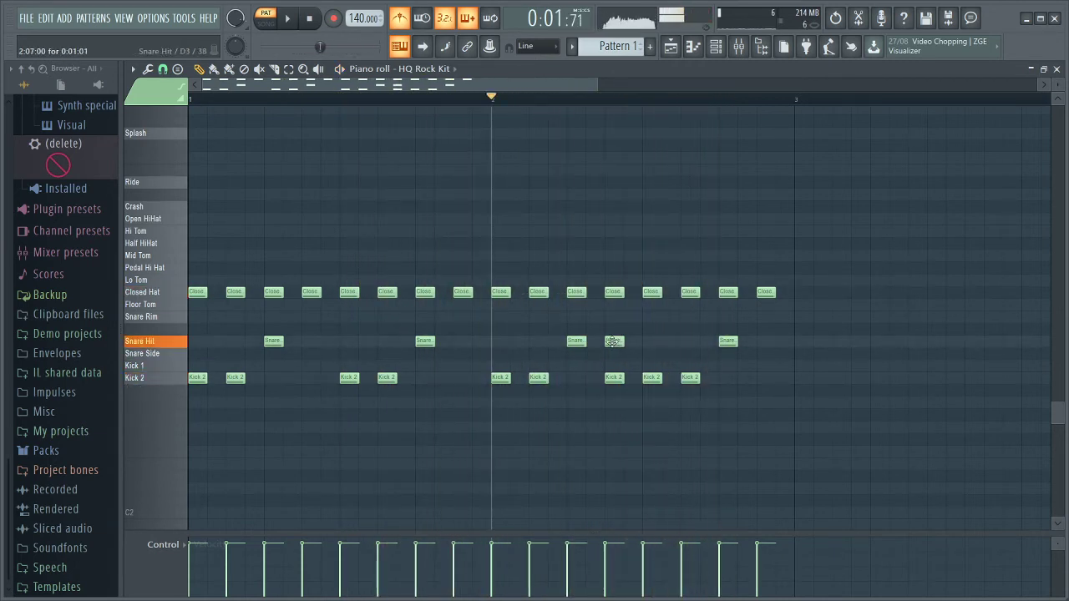
pyautogui.press('space')
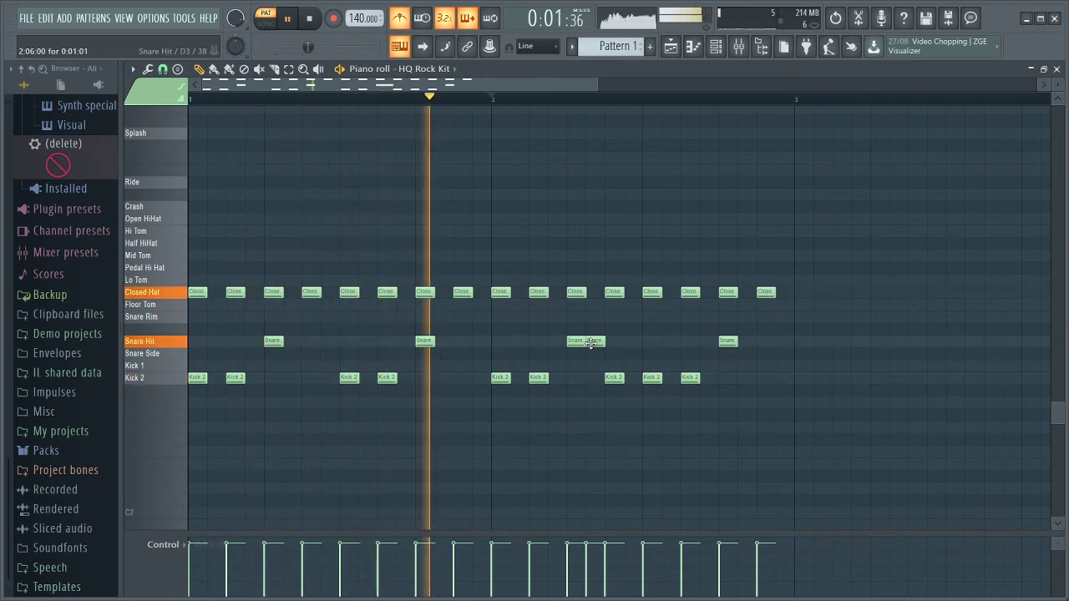
pyautogui.press('space')
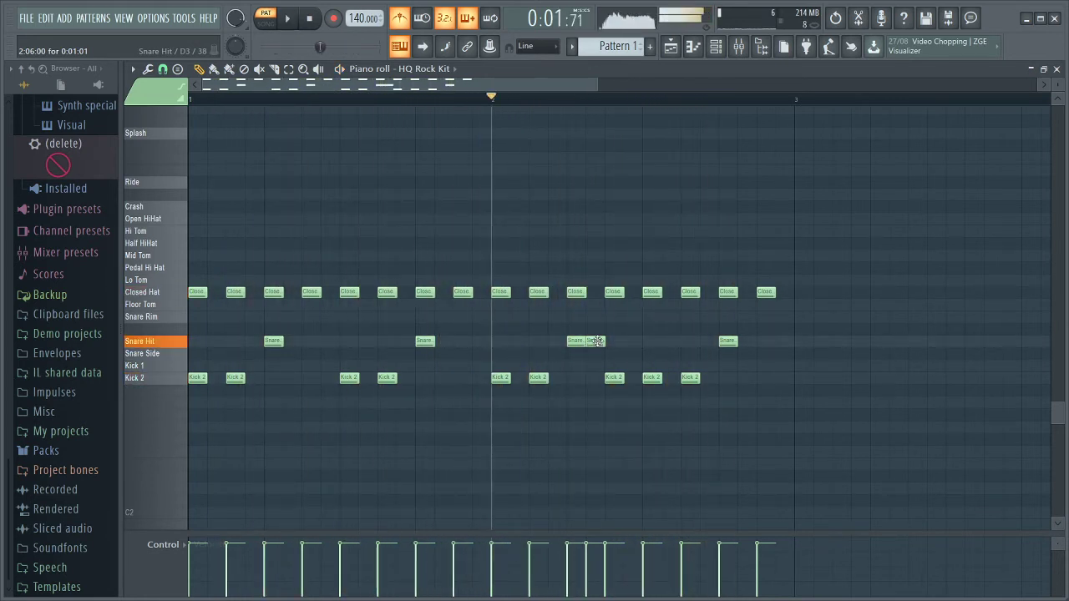
pyautogui.press('space')
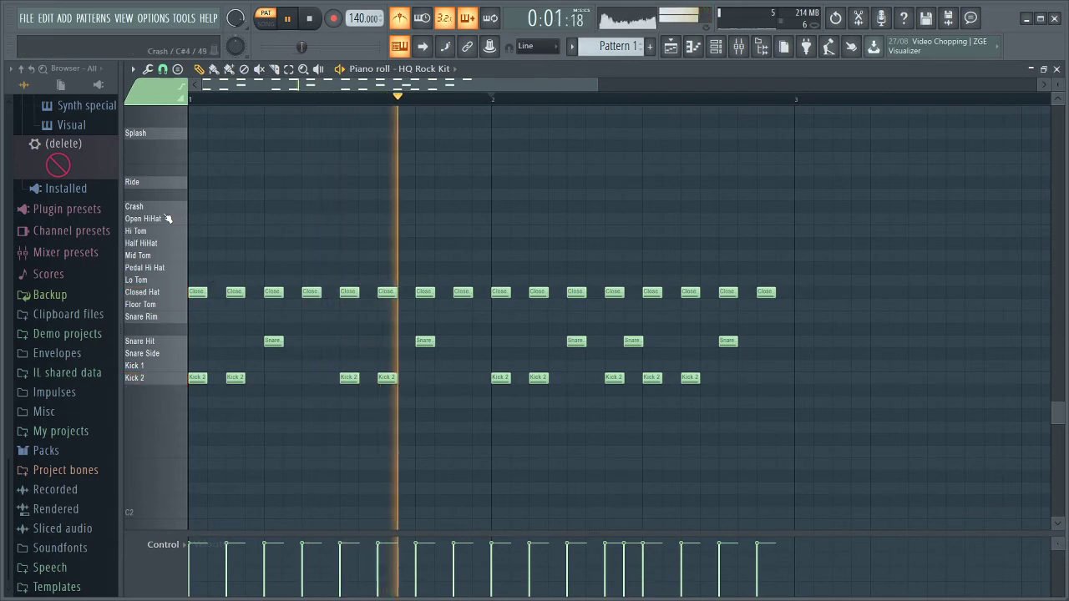
pyautogui.press('space')
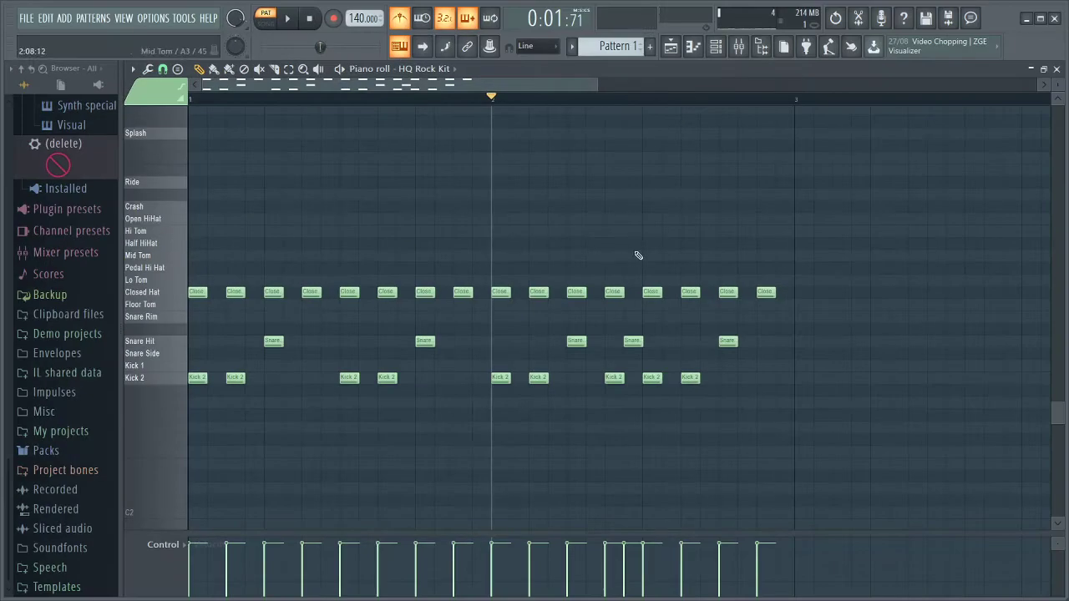
# Add a Half HiHat note on step 8 of bar 2 and play the pattern, trying and removing a Mid Tom note on step 16
pyautogui.click(635, 243)
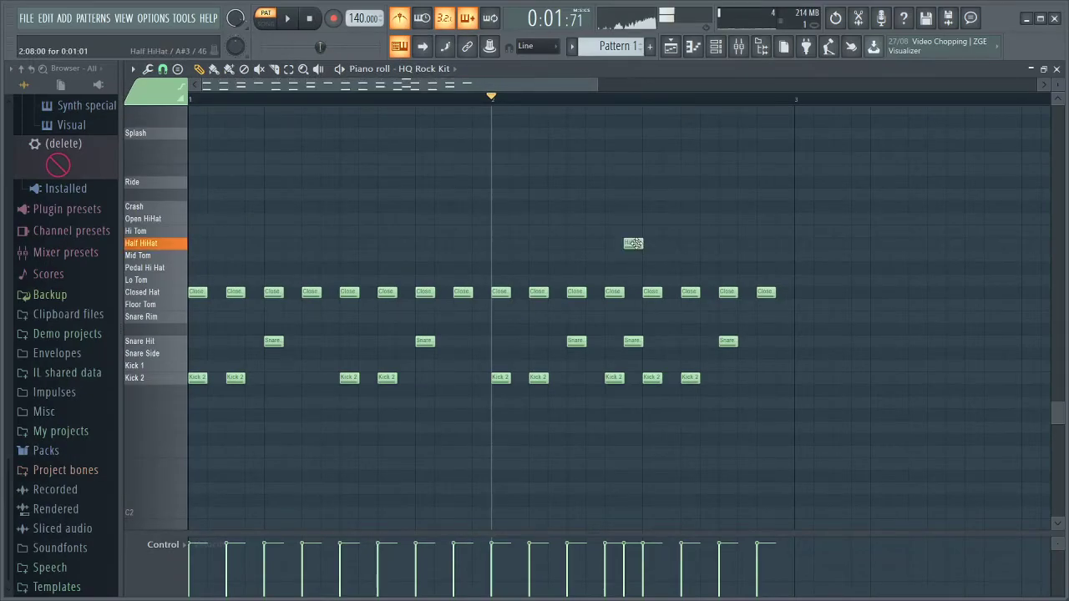
pyautogui.press('space')
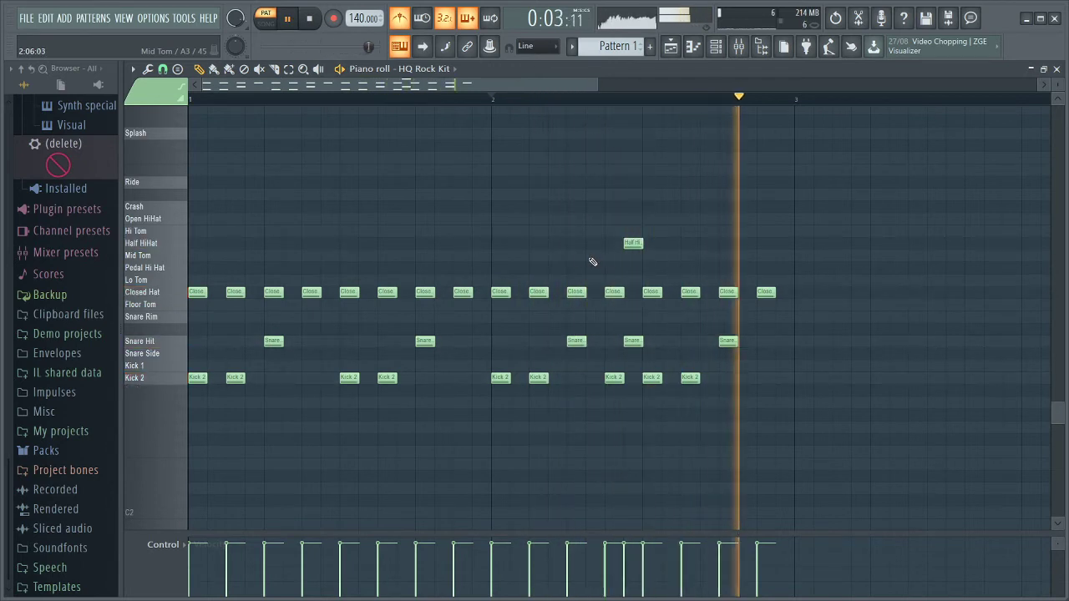
pyautogui.click(783, 256)
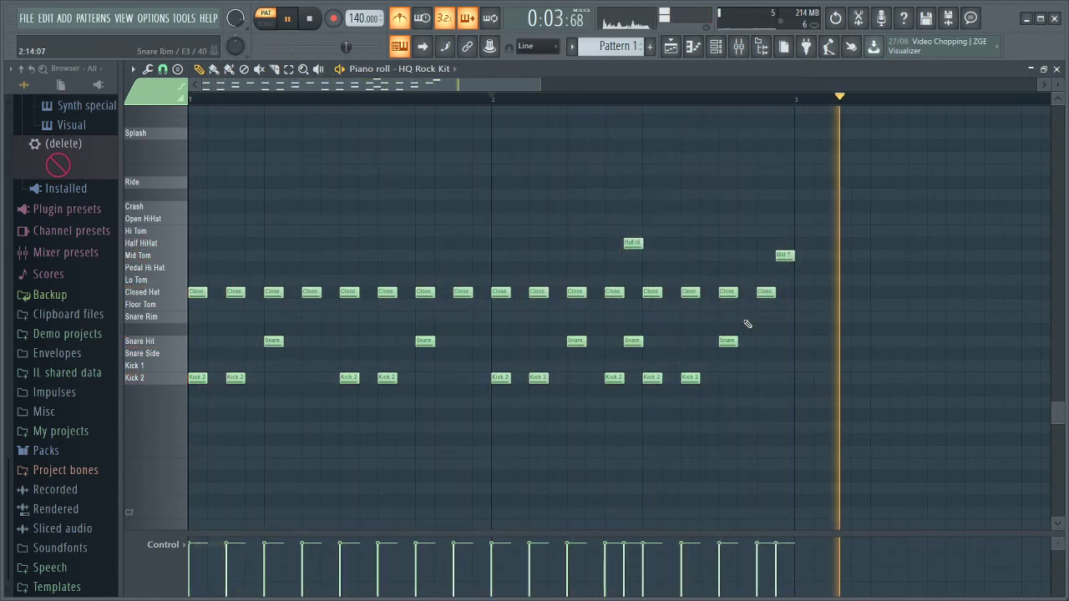
pyautogui.rightClick(784, 255)
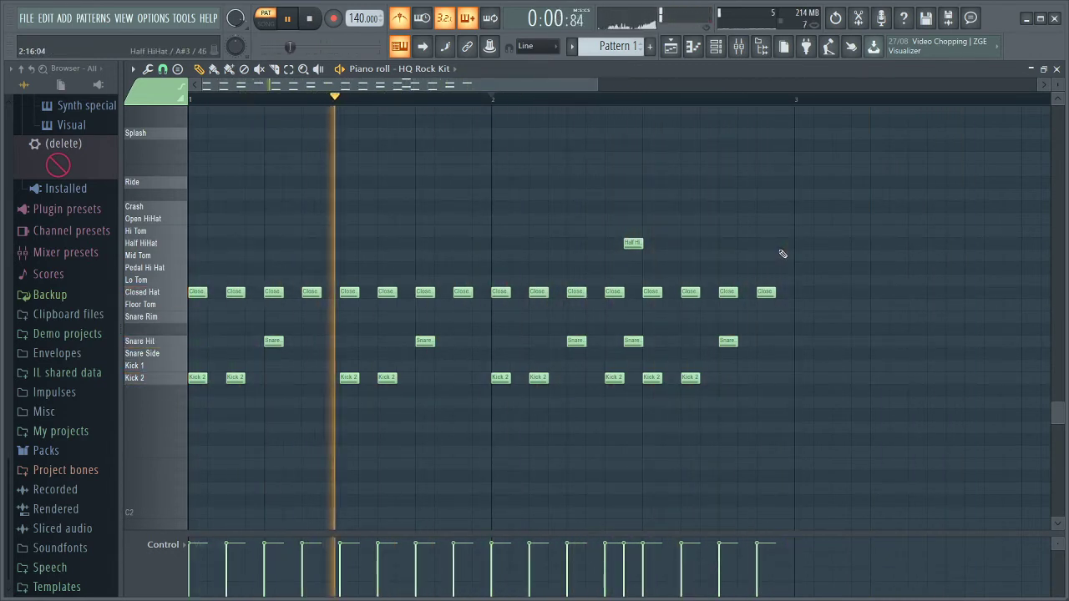
pyautogui.press('space')
# Duplicate the two-bar beat into bars 3 and 4, play the pattern briefly, and close the Piano roll
pyautogui.moveTo(881, 216); pyautogui.dragTo(801, 378)
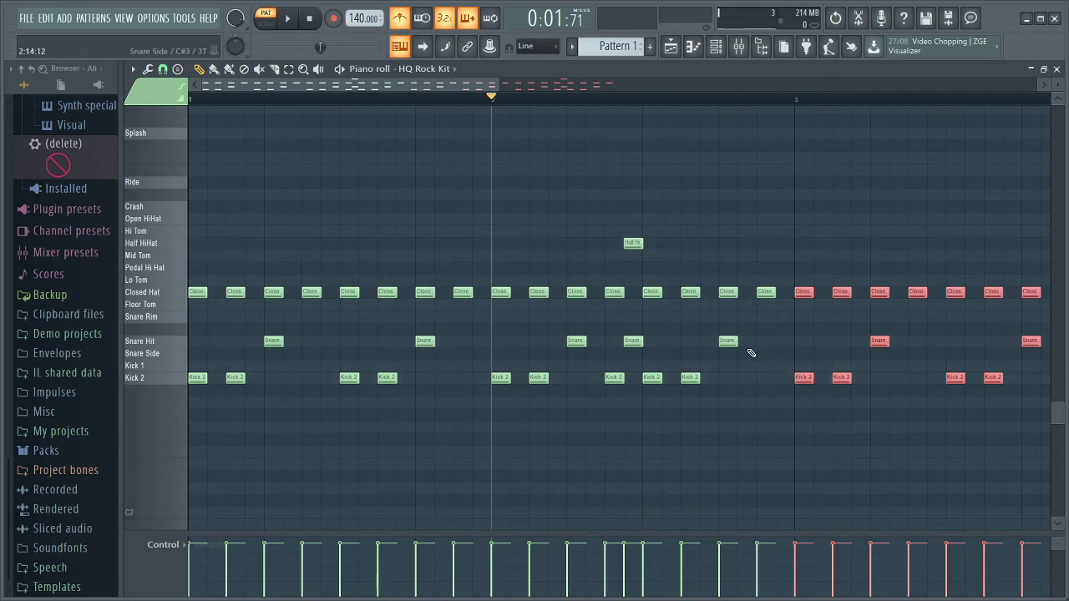
pyautogui.scroll(-3, 750, 353)
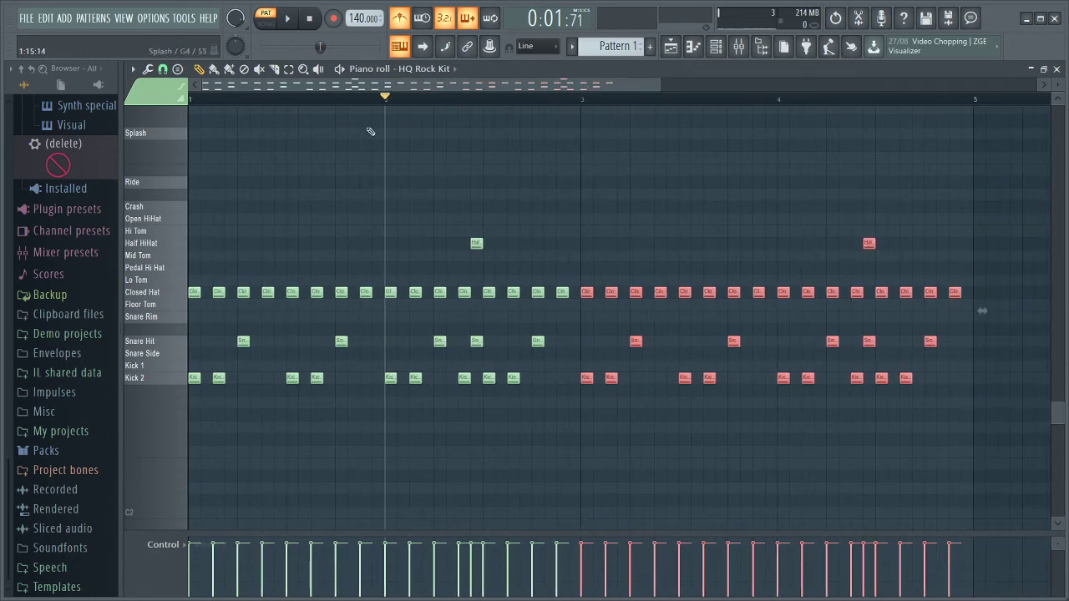
pyautogui.press('space')
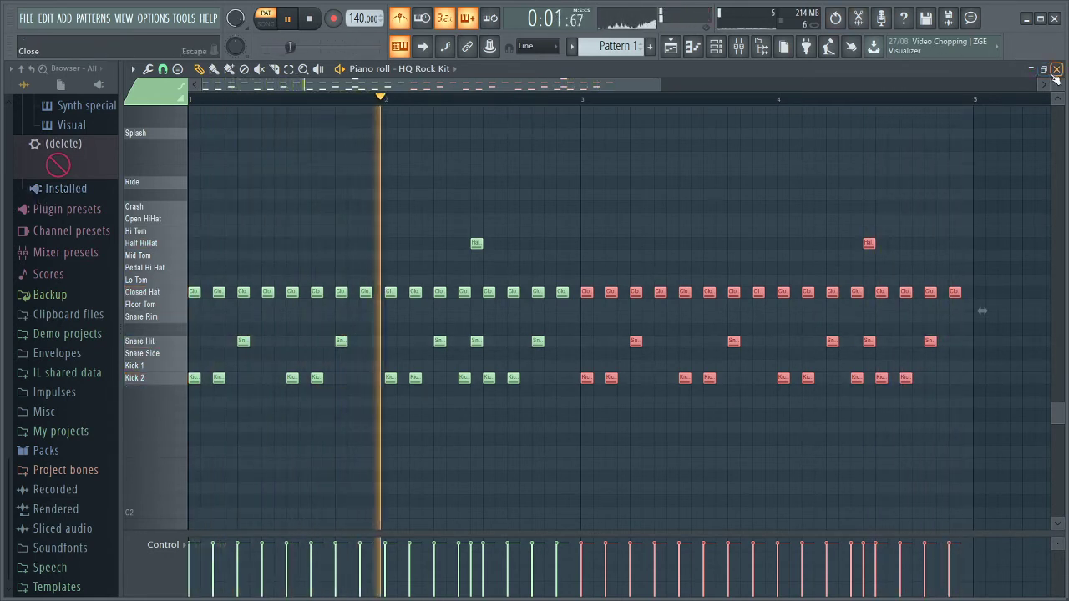
pyautogui.press('space')
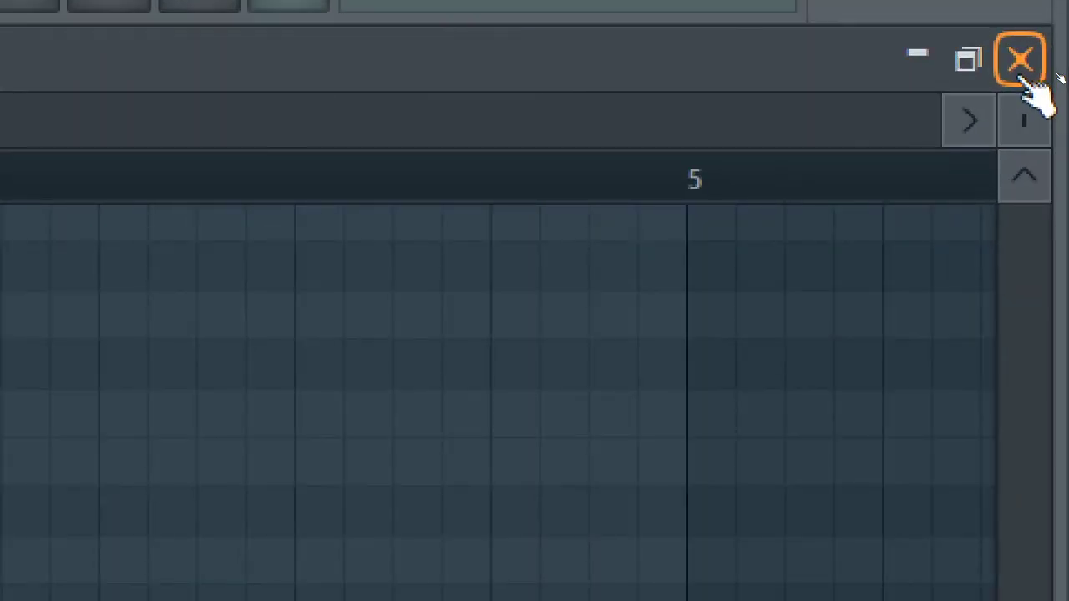
pyautogui.click(1056, 69)
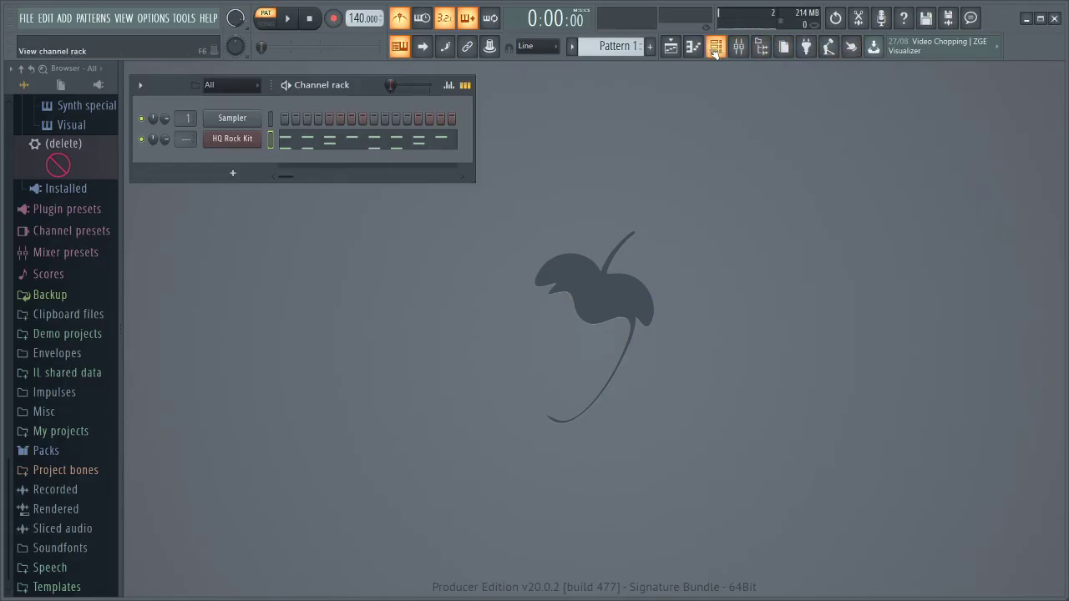
# Open the Playlist and place a Pattern 1 clip at the start of Track 1
pyautogui.click(671, 49)
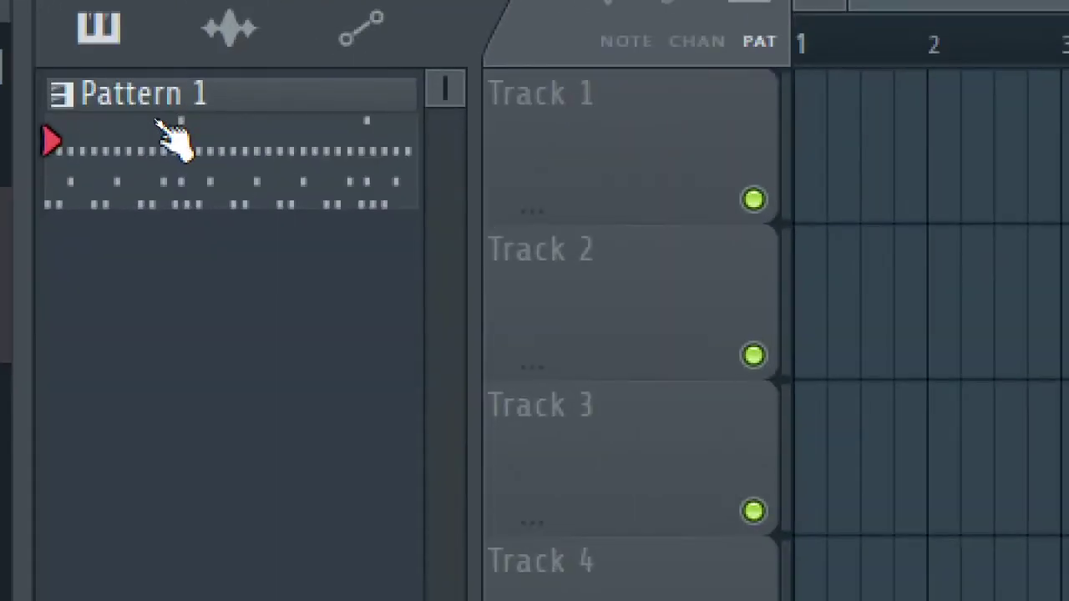
pyautogui.moveTo(171, 138); pyautogui.dragTo(800, 150)
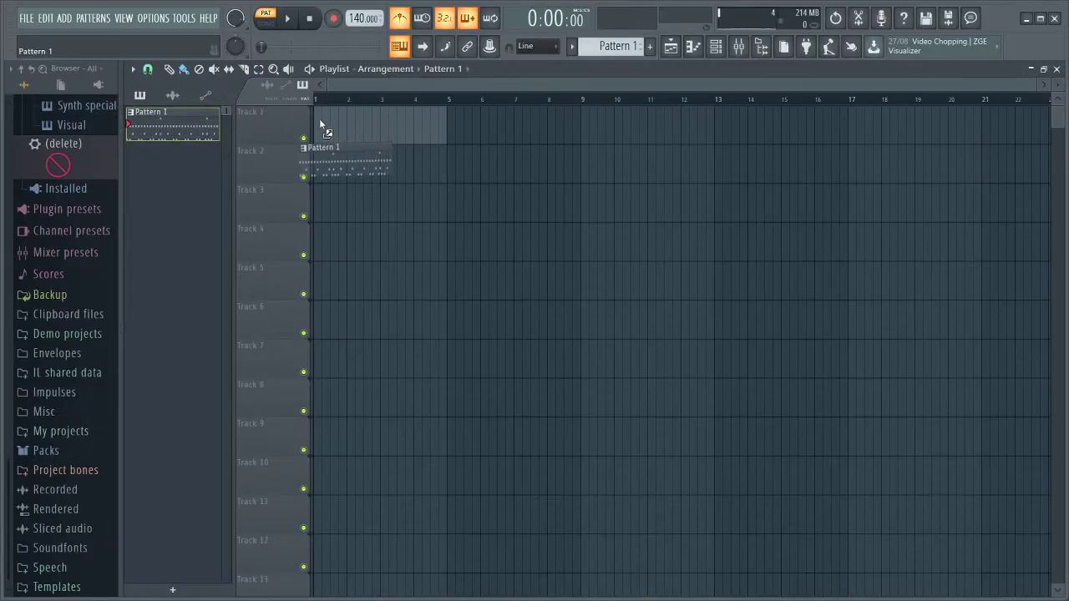
pyautogui.moveTo(312, 123); pyautogui.dragTo(385, 126)
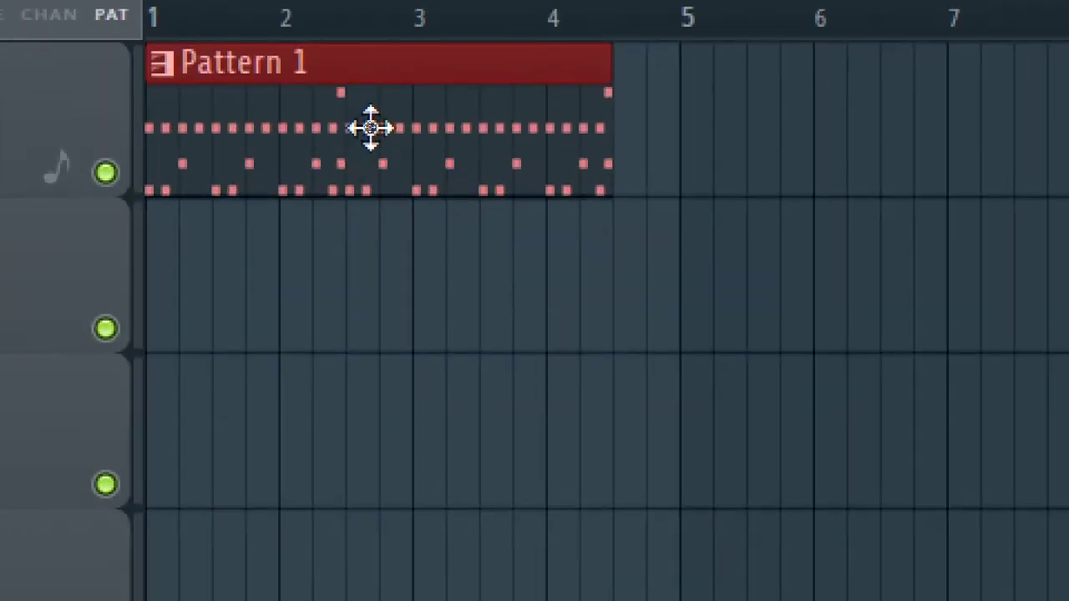
# Inspect the Pattern 1 clip's notes in the Piano roll, and extend the clip on Track 1 to the start of bar 5
pyautogui.doubleClick(370, 126)
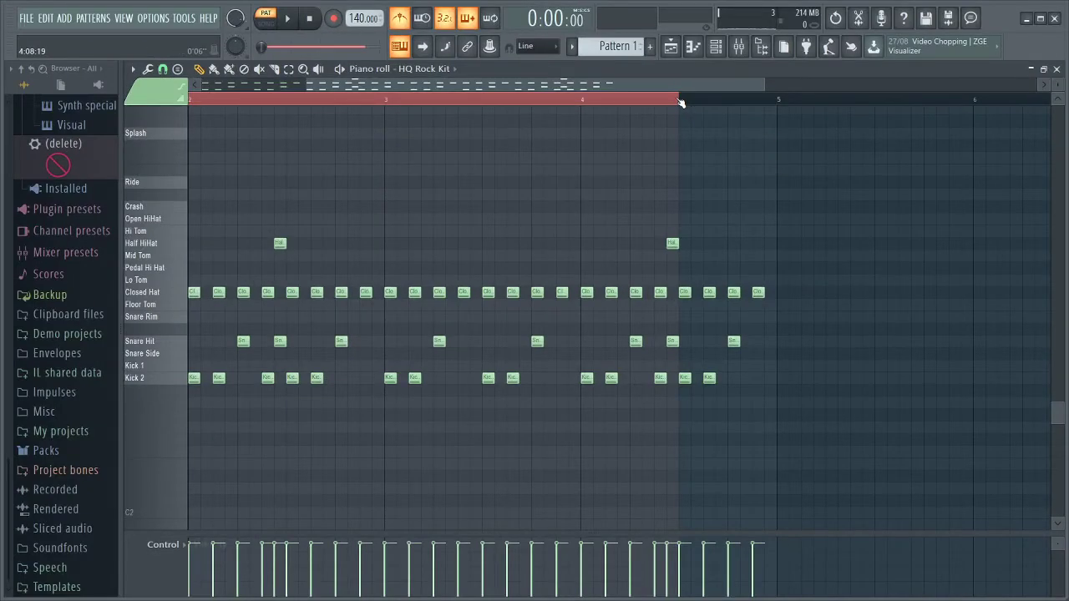
pyautogui.click(1057, 69)
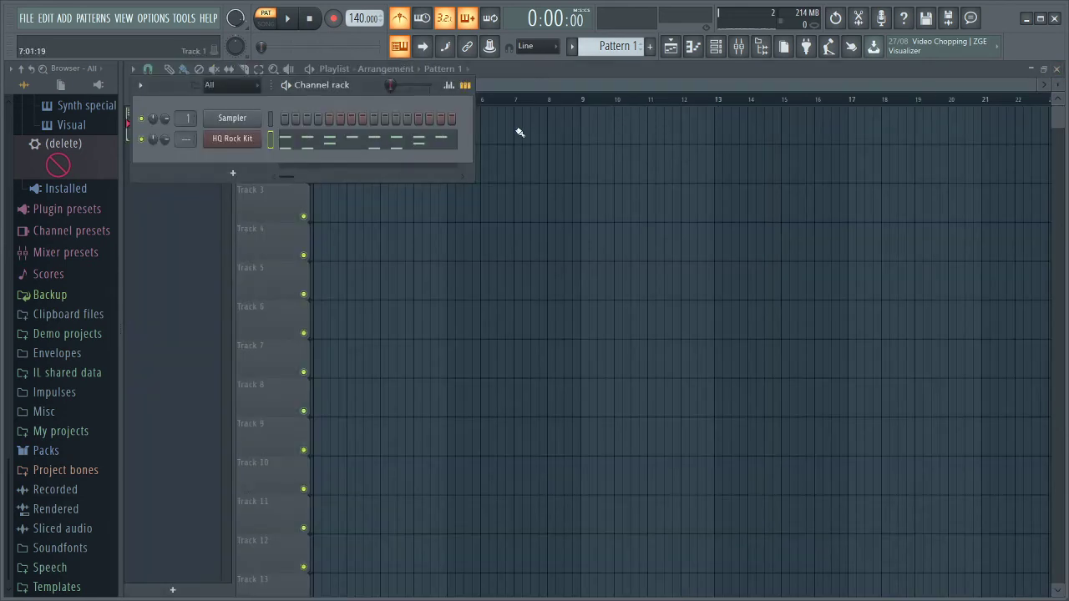
pyautogui.click(520, 65)
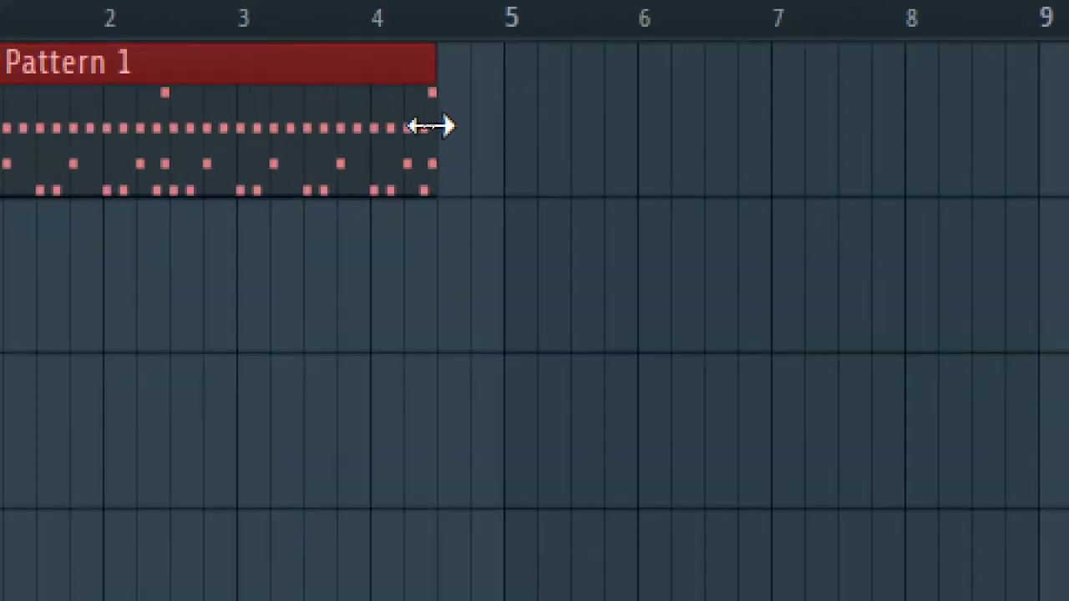
pyautogui.moveTo(429, 126); pyautogui.dragTo(477, 132)
pyautogui.moveTo(624, 150); pyautogui.dragTo(507, 149)
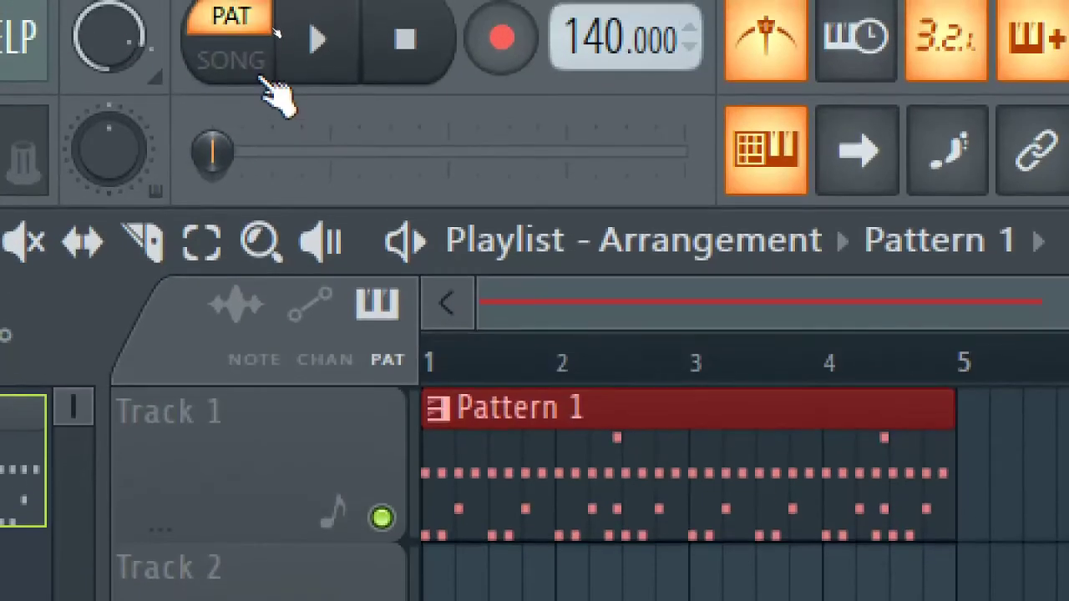
# Play the arrangement in Song mode and add a second Pattern 1 clip at bar 5 on Track 1
pyautogui.click(265, 23)
pyautogui.press('space')
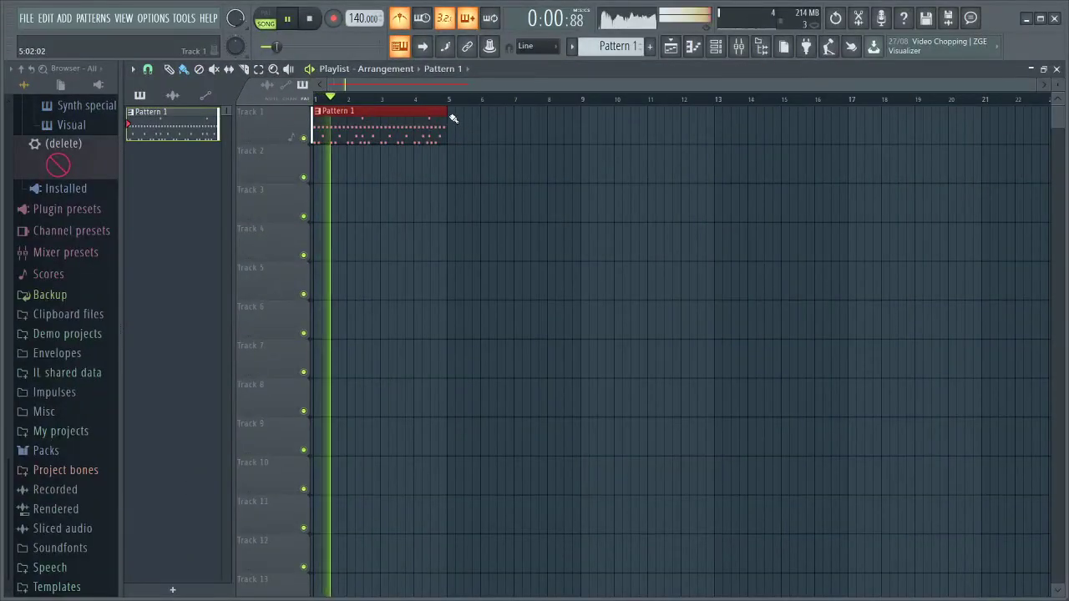
pyautogui.click(472, 126)
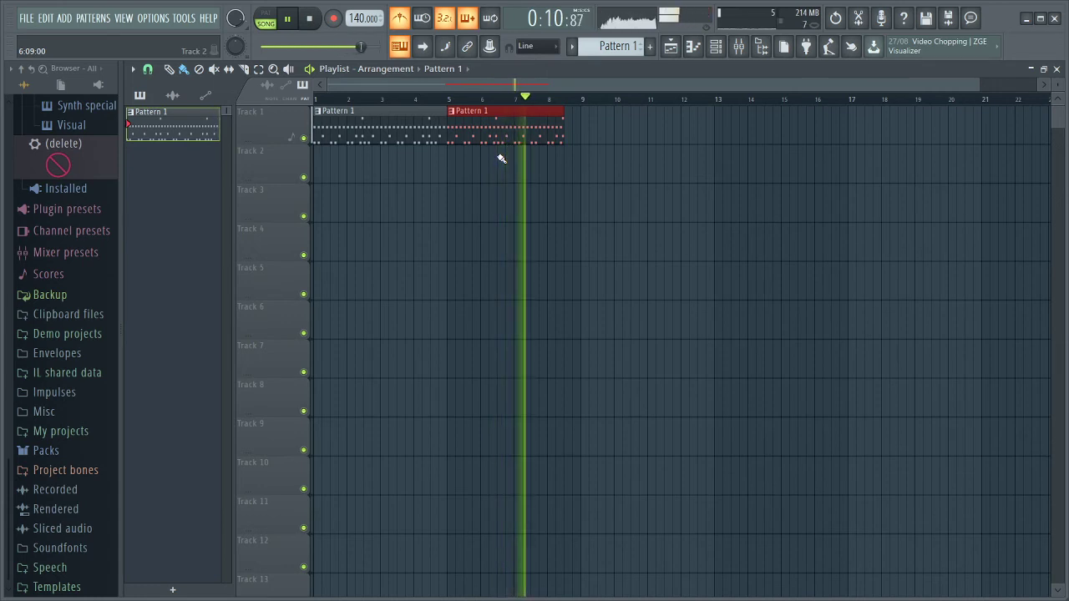
pyautogui.press('space')
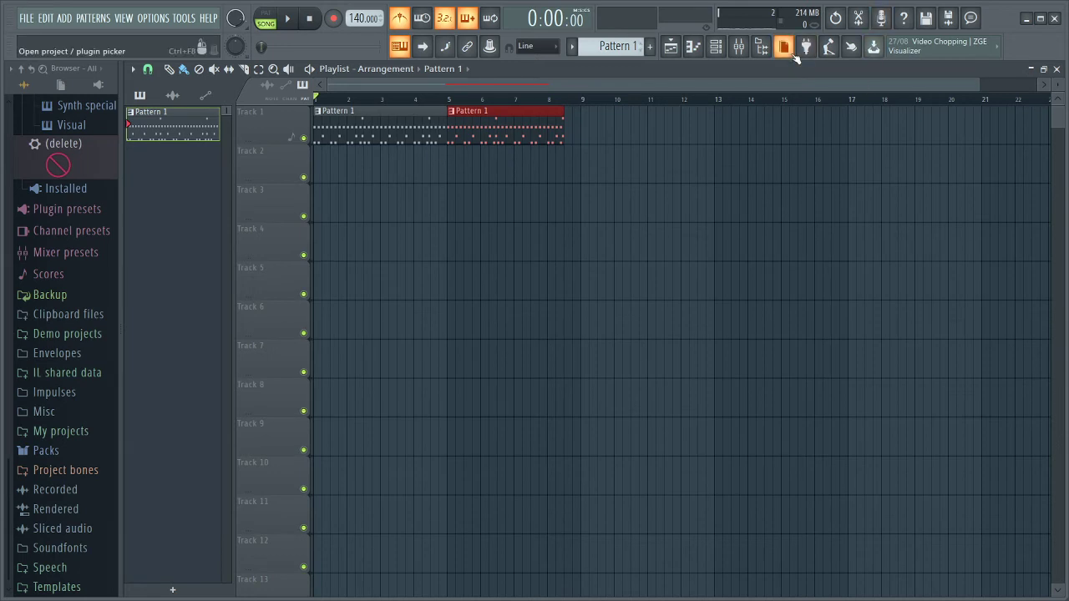
# Restore the Playlist to a smaller window below the Channel rack and open the Touch pads window beside it
pyautogui.click(1044, 69)
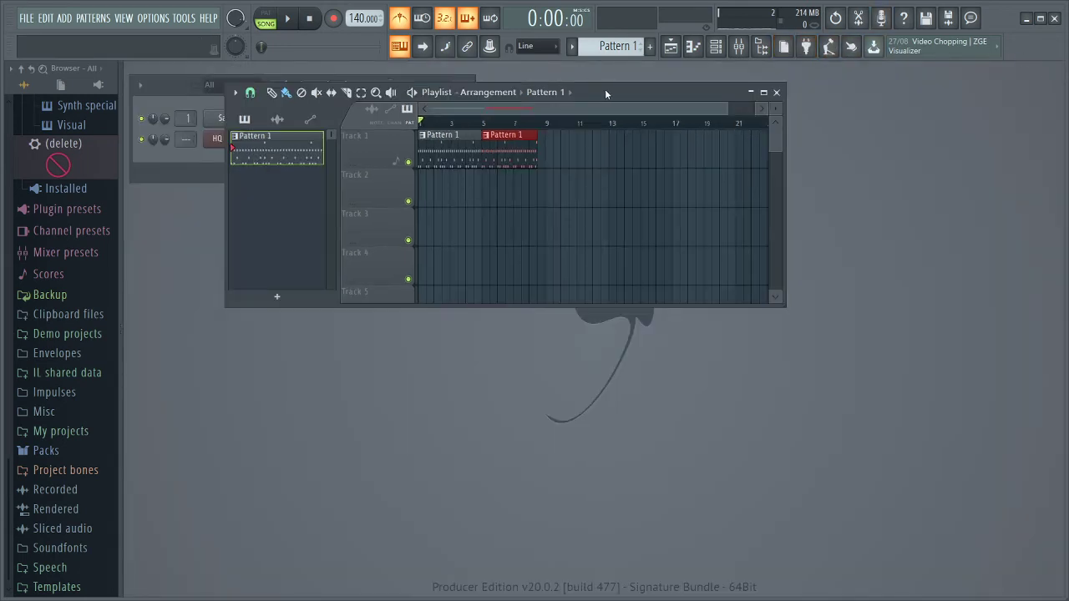
pyautogui.moveTo(606, 92); pyautogui.dragTo(604, 164)
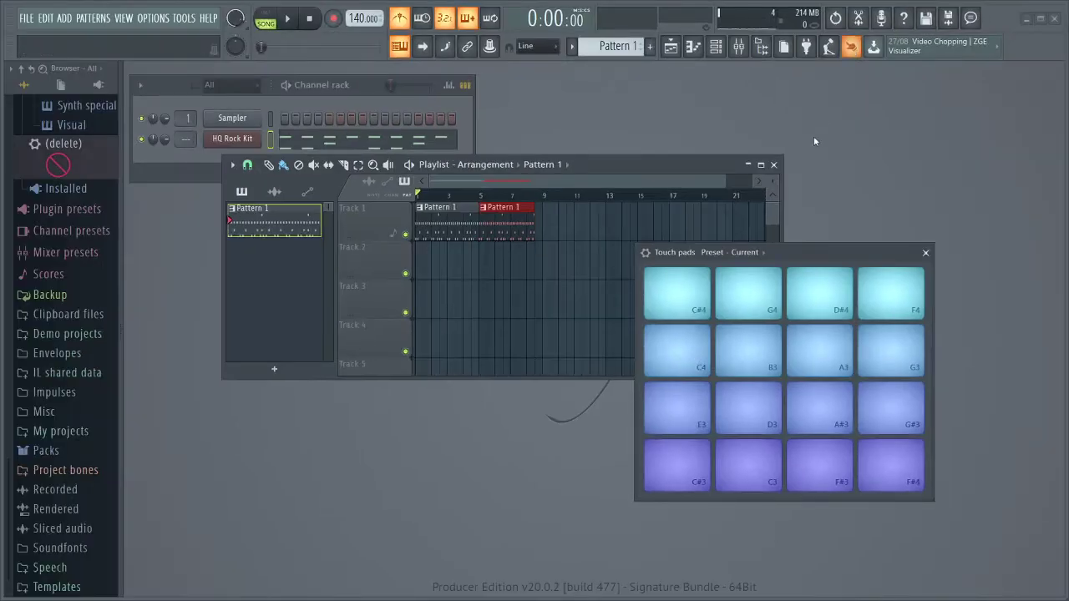
pyautogui.moveTo(845, 253); pyautogui.dragTo(887, 257)
# Audition the HQ Rock Kit sounds on the touch pads, including A3, B3, C4, D#4, G4 and C#4
pyautogui.click(874, 364)
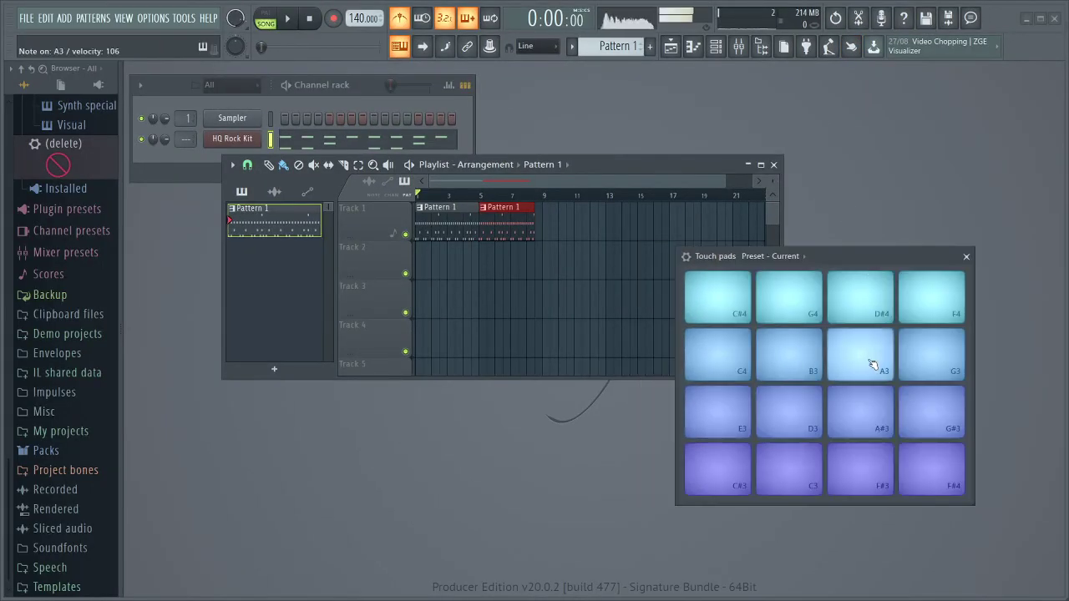
pyautogui.click(787, 372)
pyautogui.click(715, 417)
pyautogui.click(711, 359)
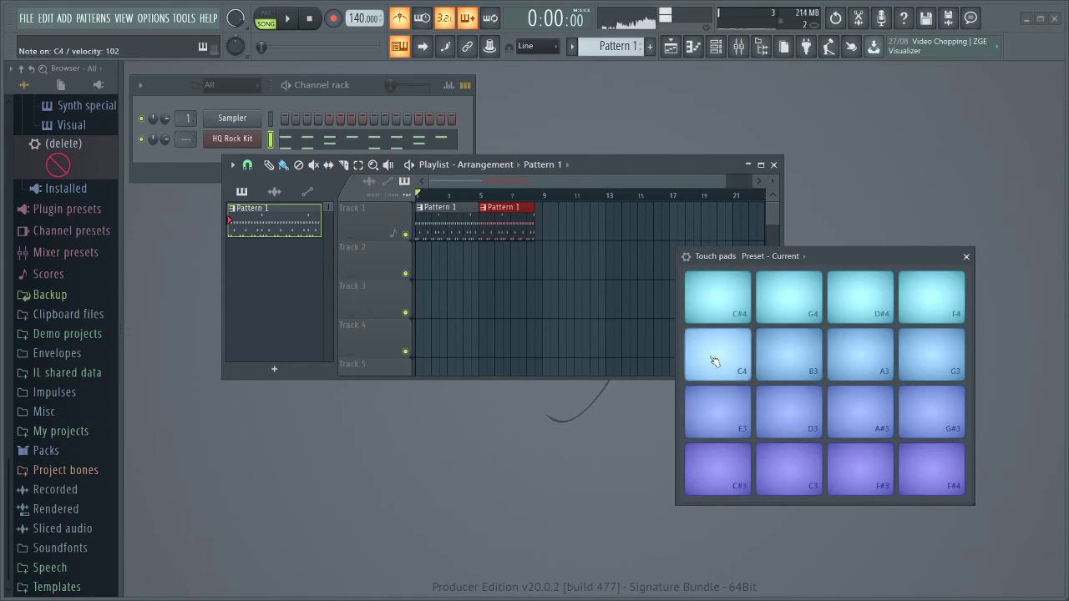
pyautogui.click(785, 427)
pyautogui.click(803, 475)
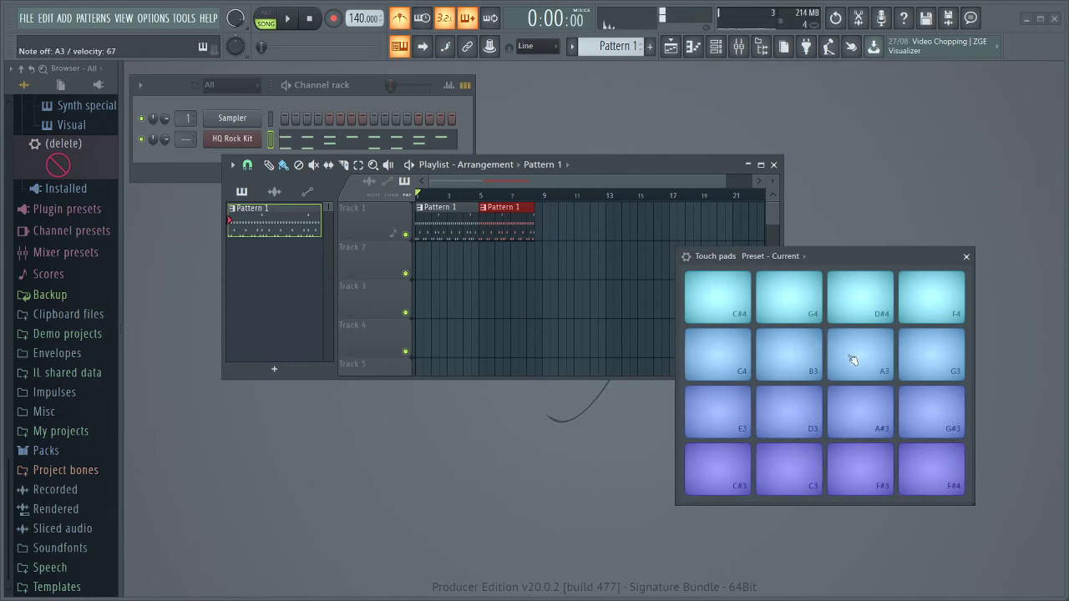
pyautogui.click(799, 370)
pyautogui.click(921, 362)
pyautogui.click(882, 305)
pyautogui.click(808, 312)
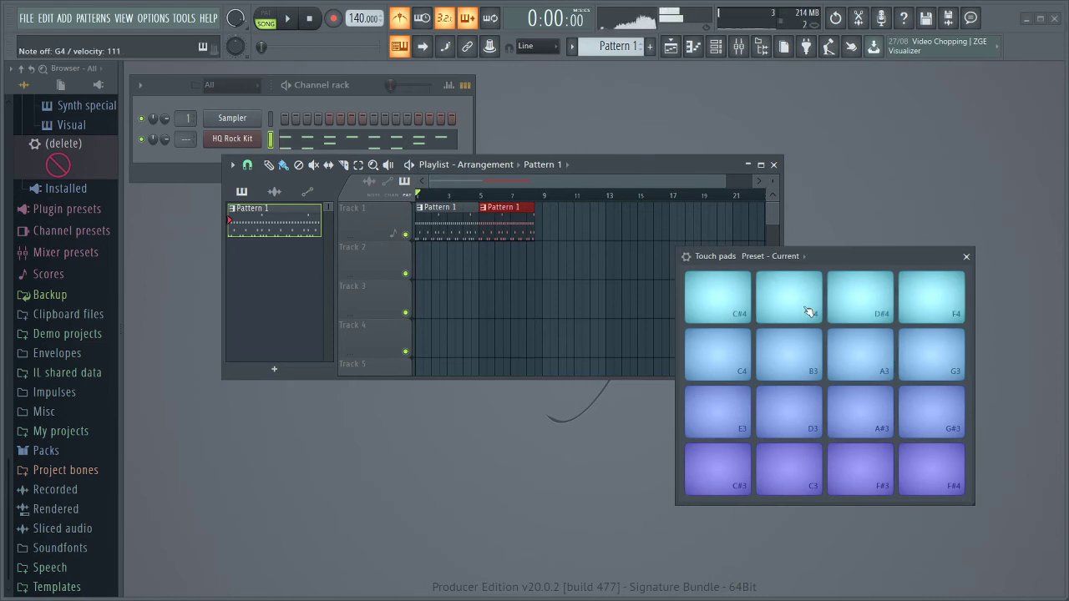
pyautogui.click(735, 305)
pyautogui.click(727, 305)
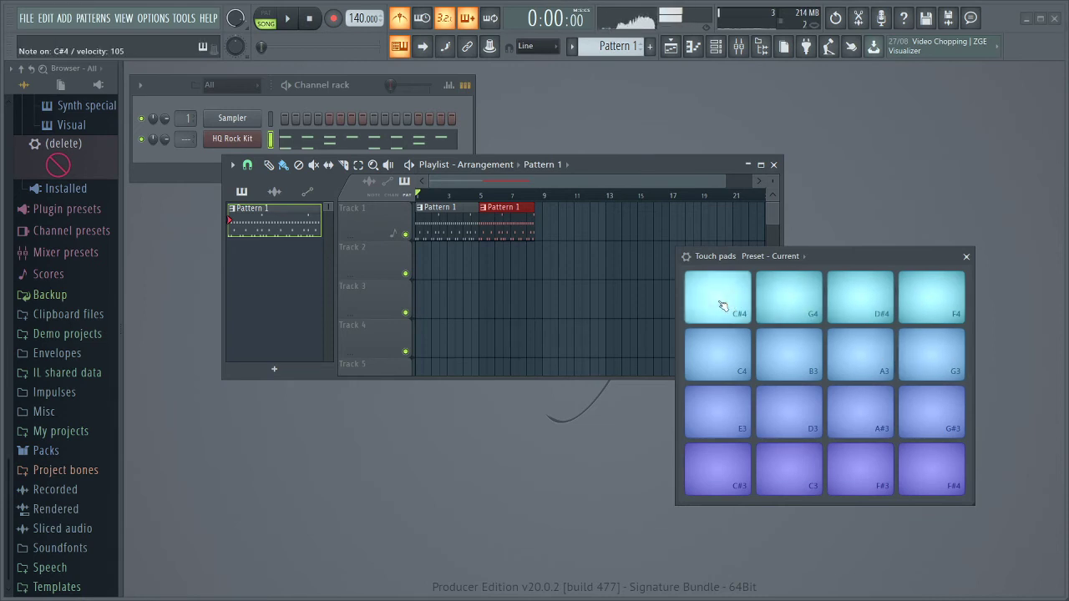
pyautogui.click(724, 305)
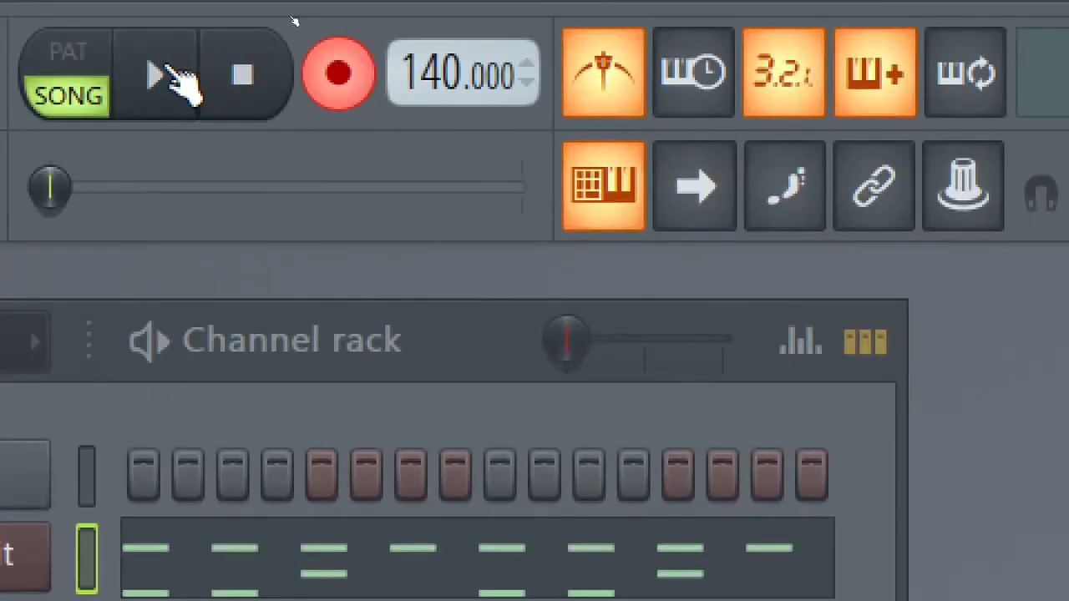
# Record touch pad hits over the song from bar 1, playing C#4, G4 and D#4, and stop the recording
pyautogui.click(180, 83)
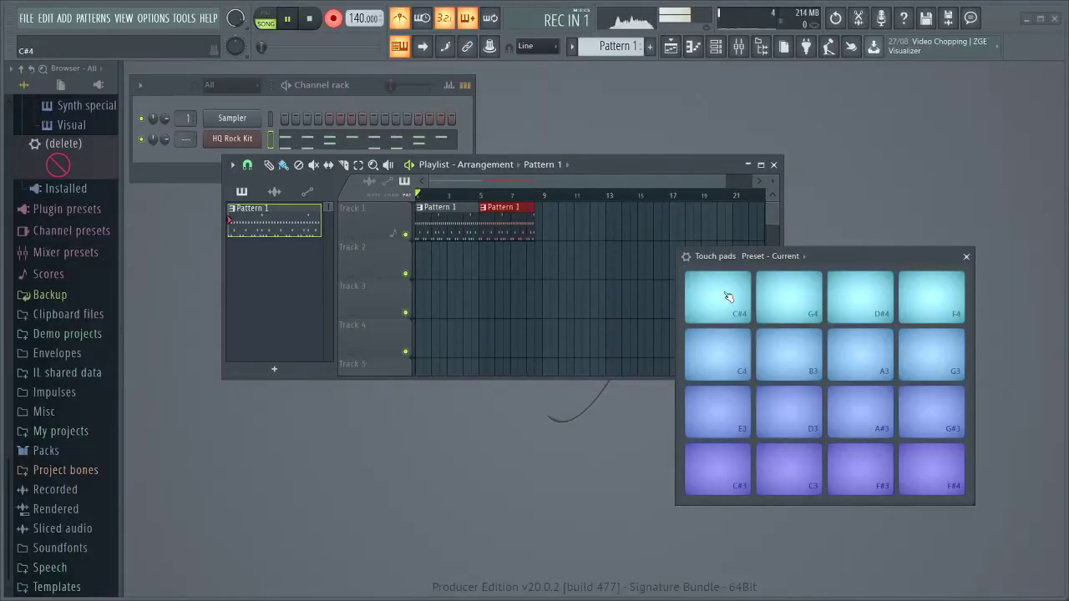
pyautogui.click(728, 298)
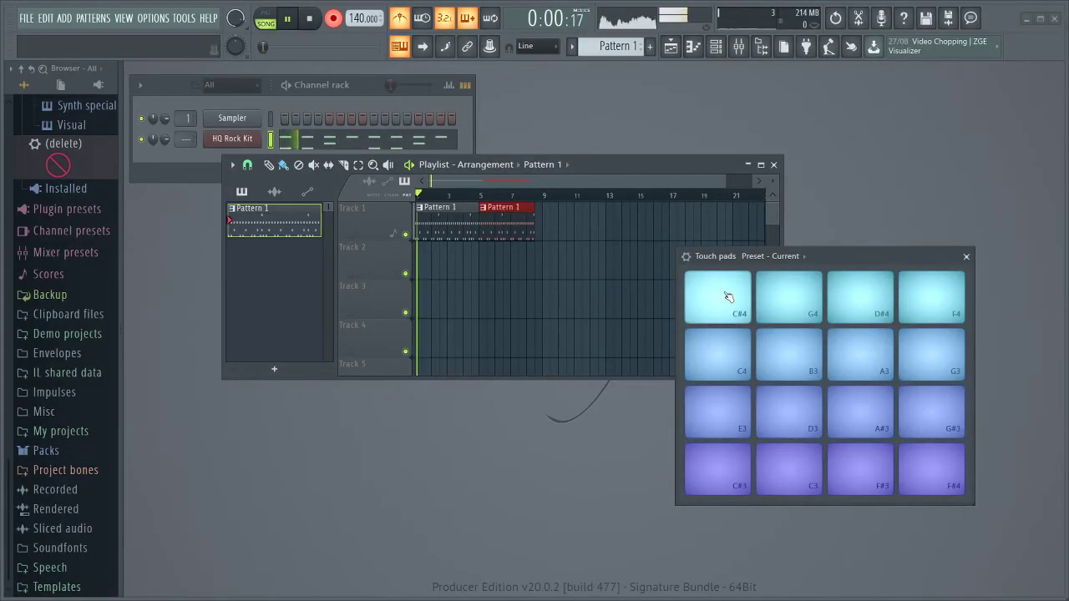
pyautogui.click(795, 310)
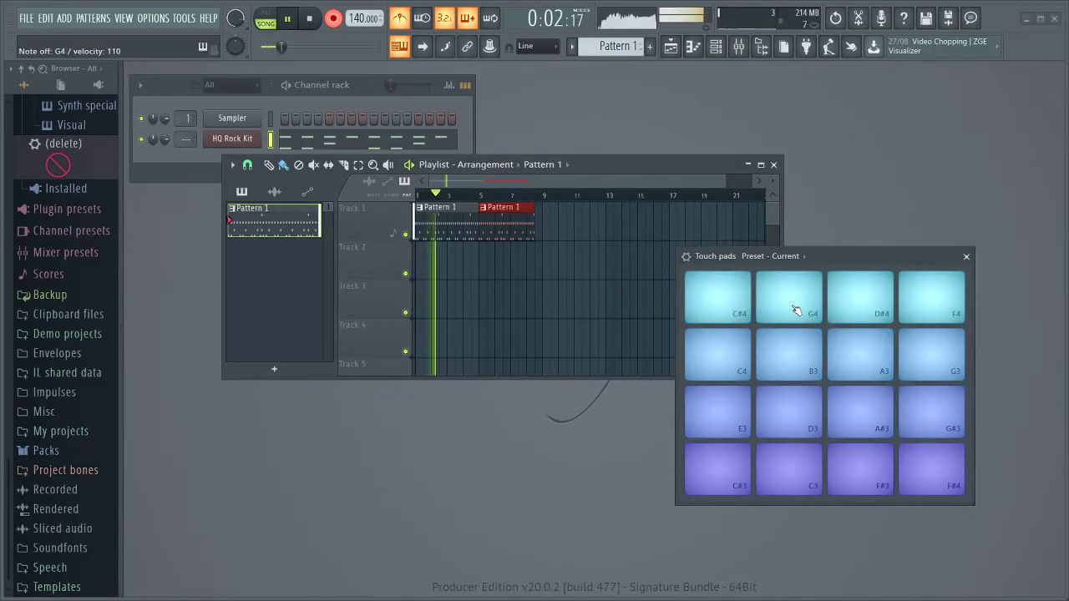
pyautogui.click(846, 307)
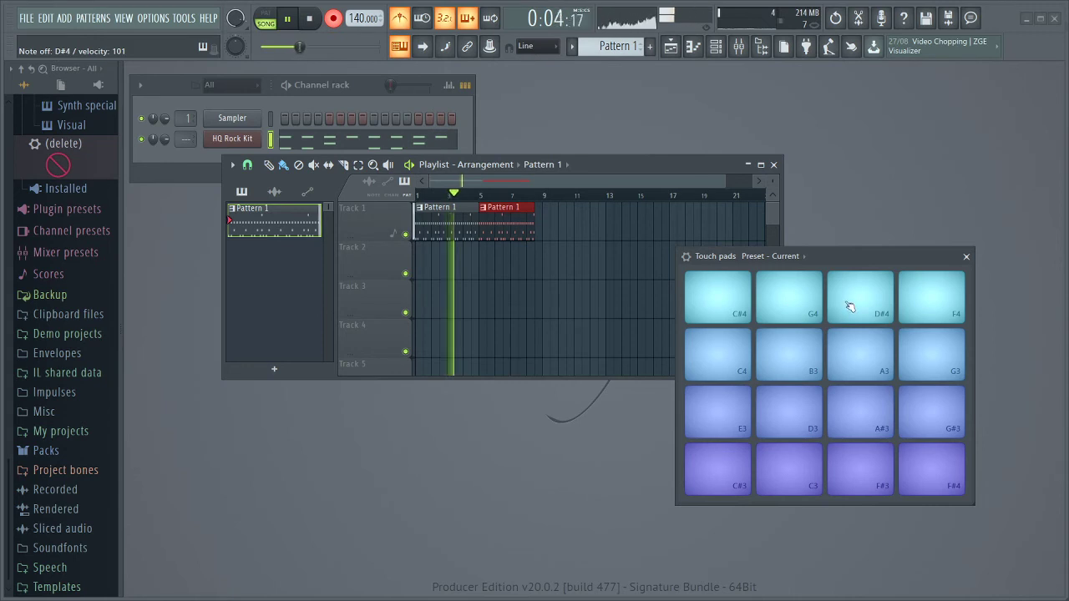
pyautogui.click(847, 307)
pyautogui.click(849, 308)
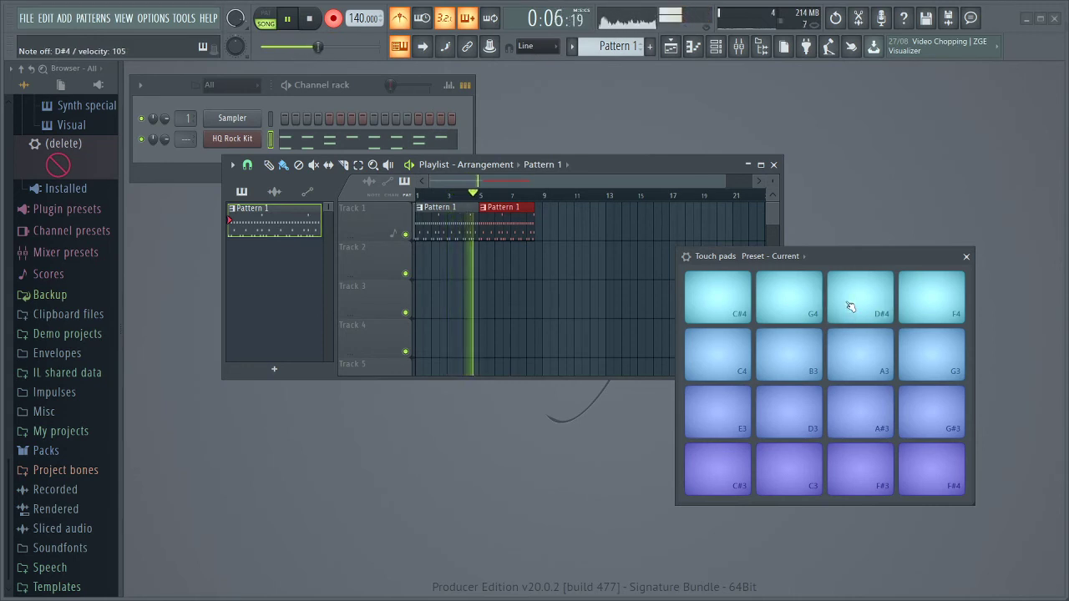
pyautogui.press('space')
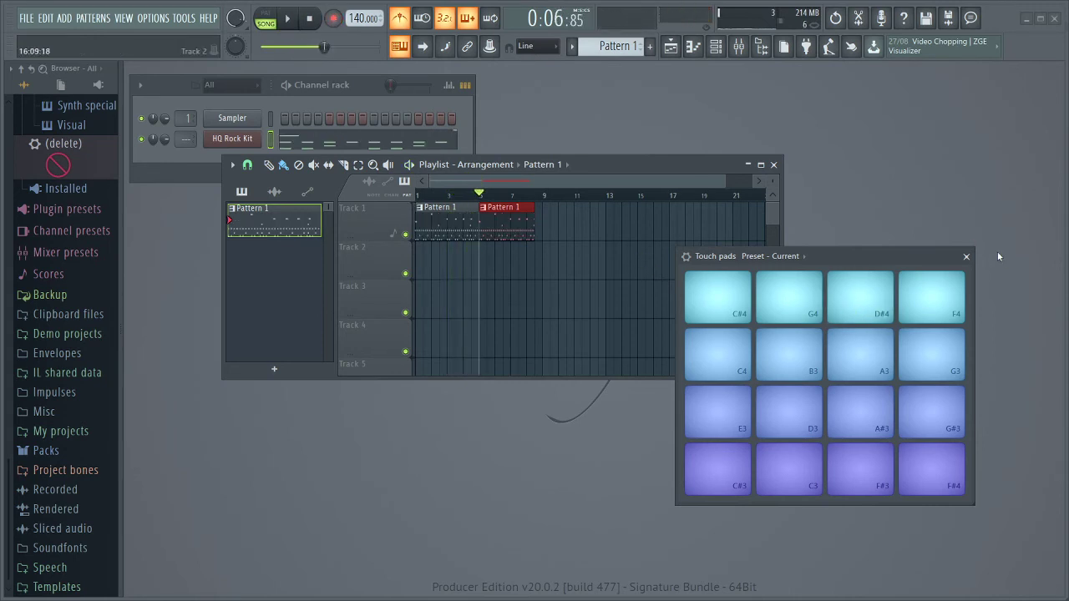
# Close the Touch pads window and play the arrangement from bar 1 in the maximized Playlist
pyautogui.click(966, 258)
pyautogui.click(760, 165)
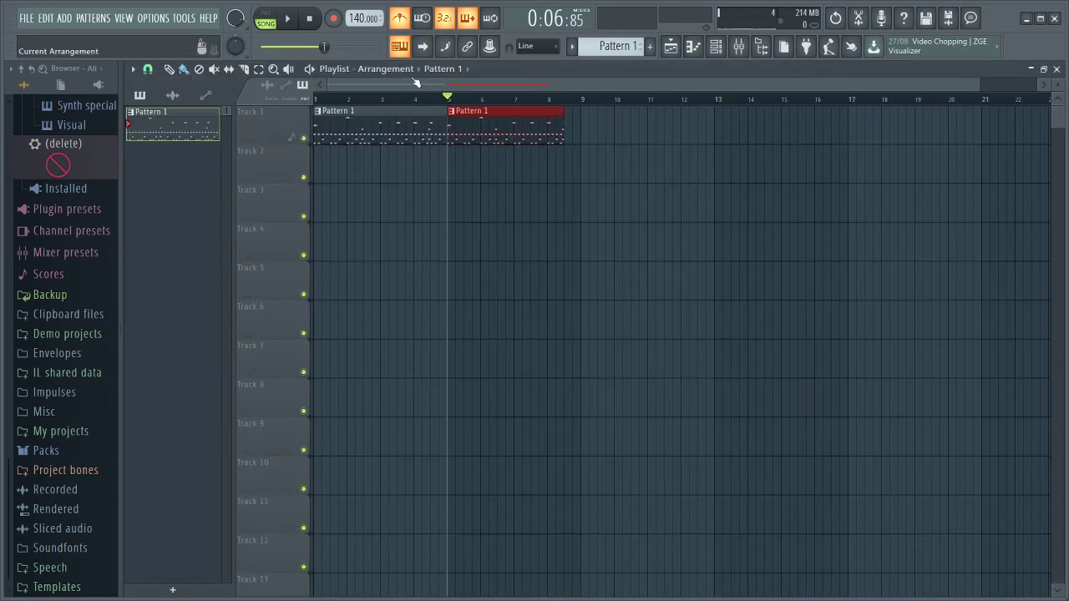
pyautogui.moveTo(448, 97); pyautogui.dragTo(318, 98)
pyautogui.press('space')
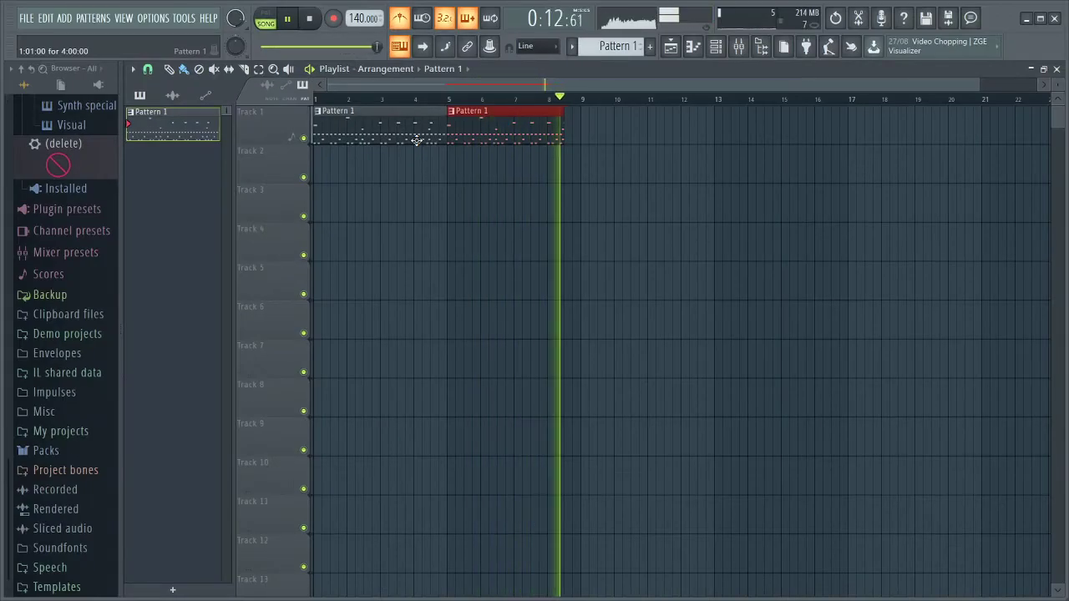
# Stop playback, delete the Pattern 1 clip at bar 5 and open the remaining clip's HQ Rock Kit notes in the Piano roll
pyautogui.press('space')
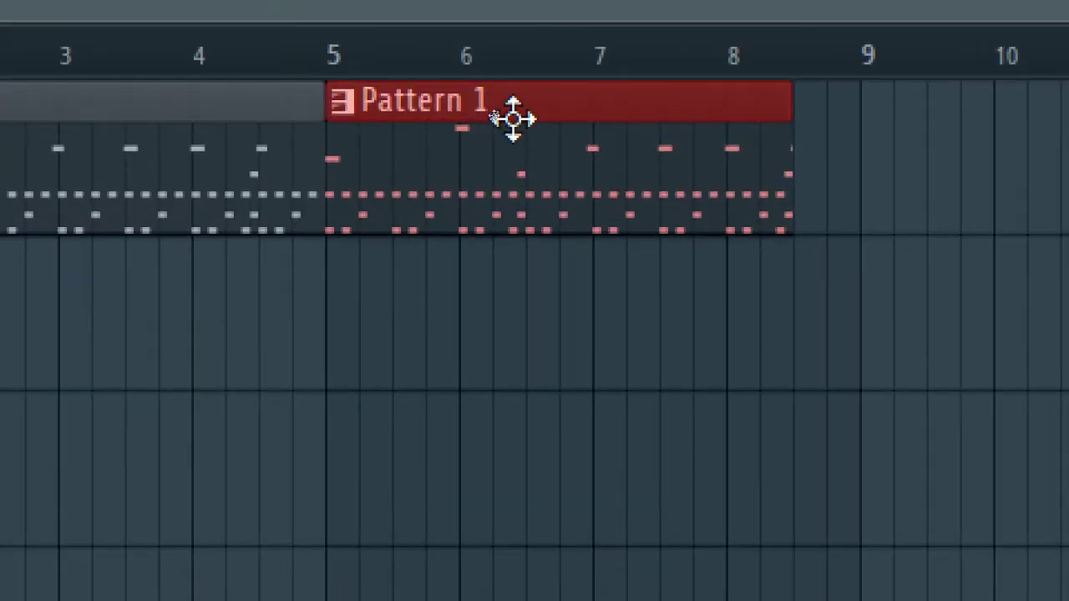
pyautogui.rightClick(513, 119)
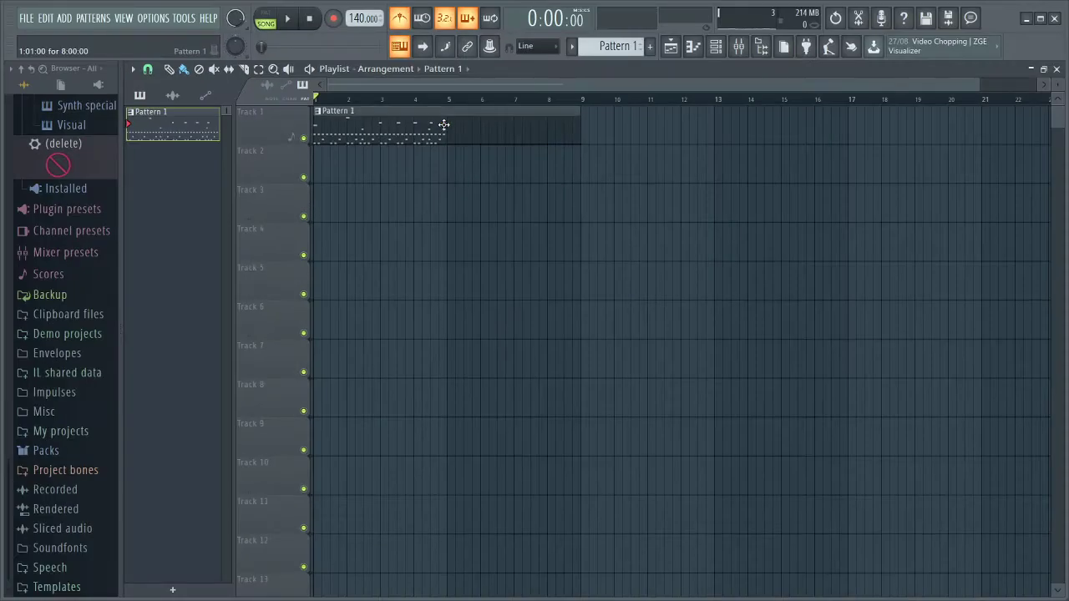
pyautogui.doubleClick(443, 123)
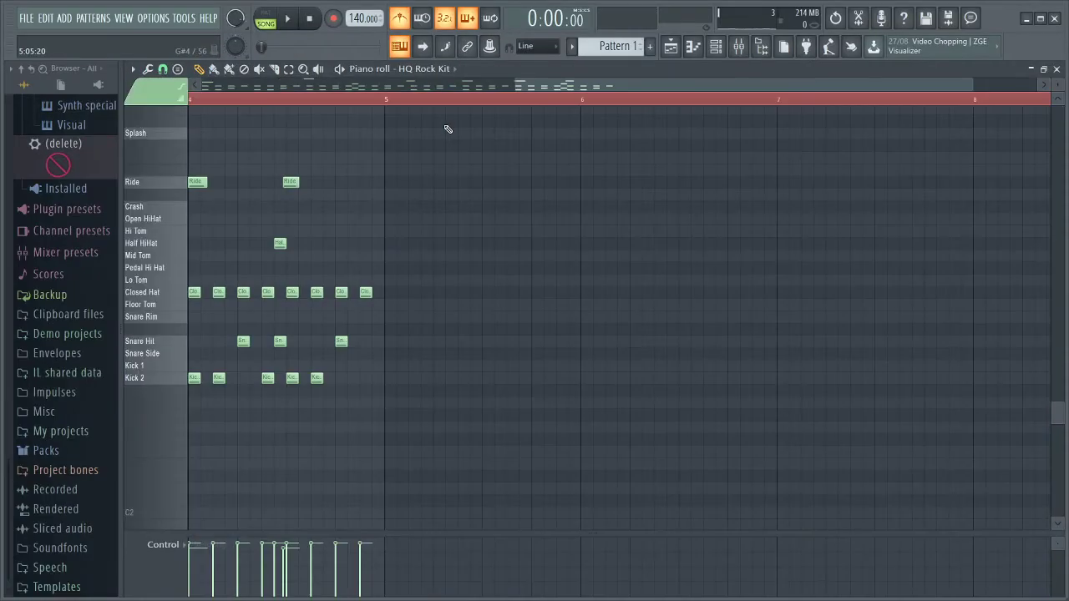
# Add six Kick 2 notes in three pairs across bar 5, playing the pattern back to check them
pyautogui.click(623, 343)
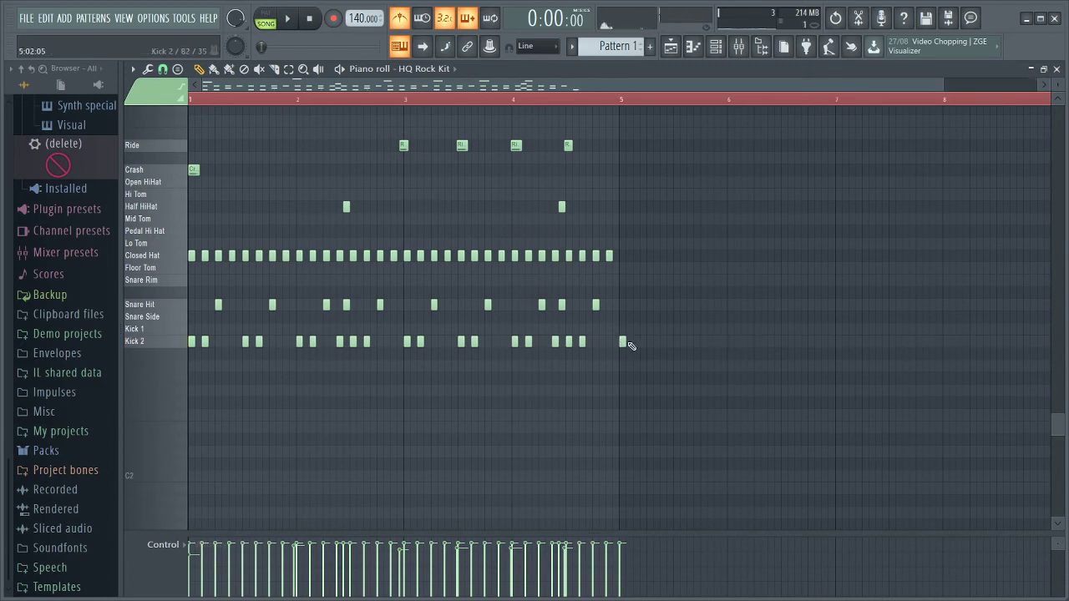
pyautogui.click(636, 342)
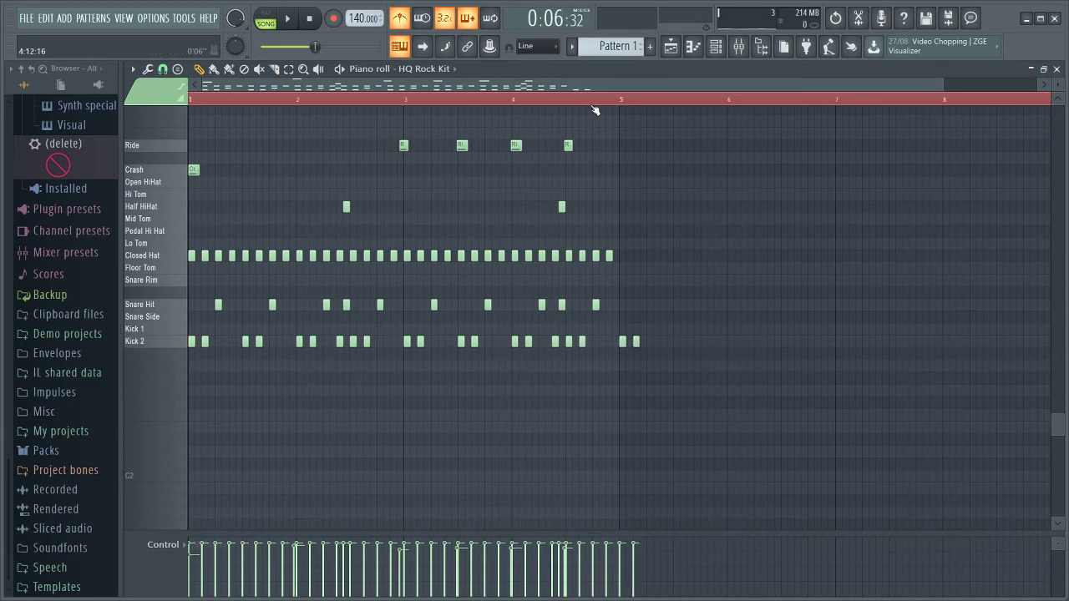
pyautogui.press('space')
pyautogui.press('space')
pyautogui.press('space')
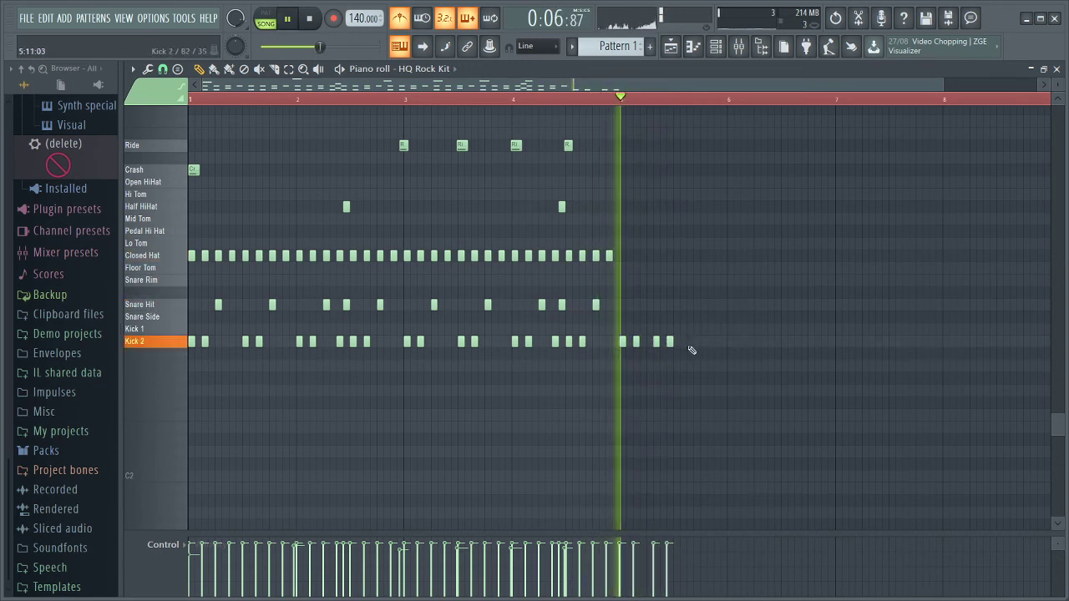
pyautogui.click(689, 342)
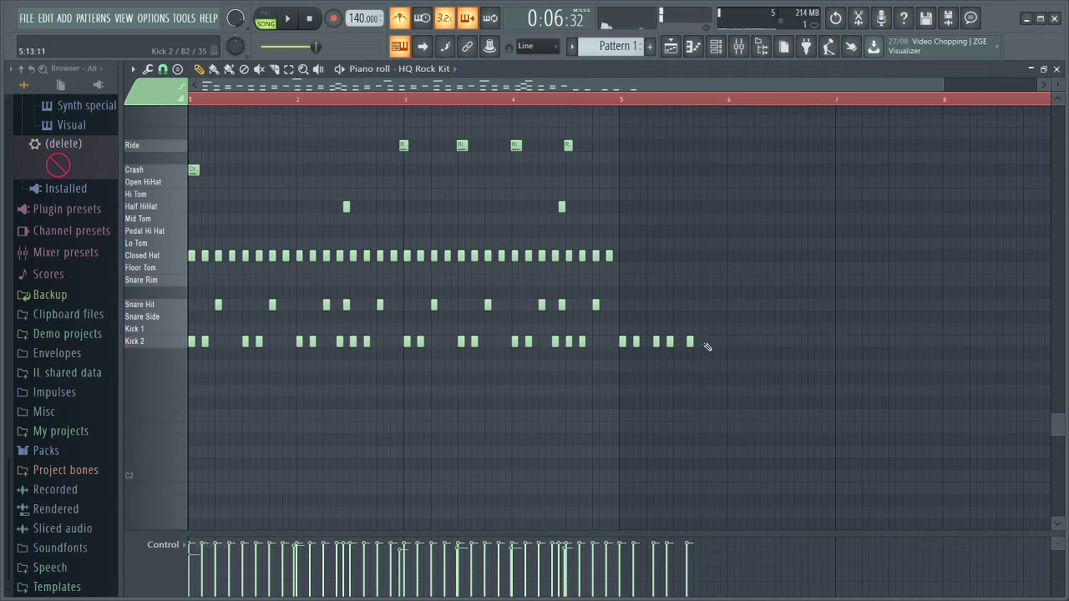
pyautogui.click(704, 342)
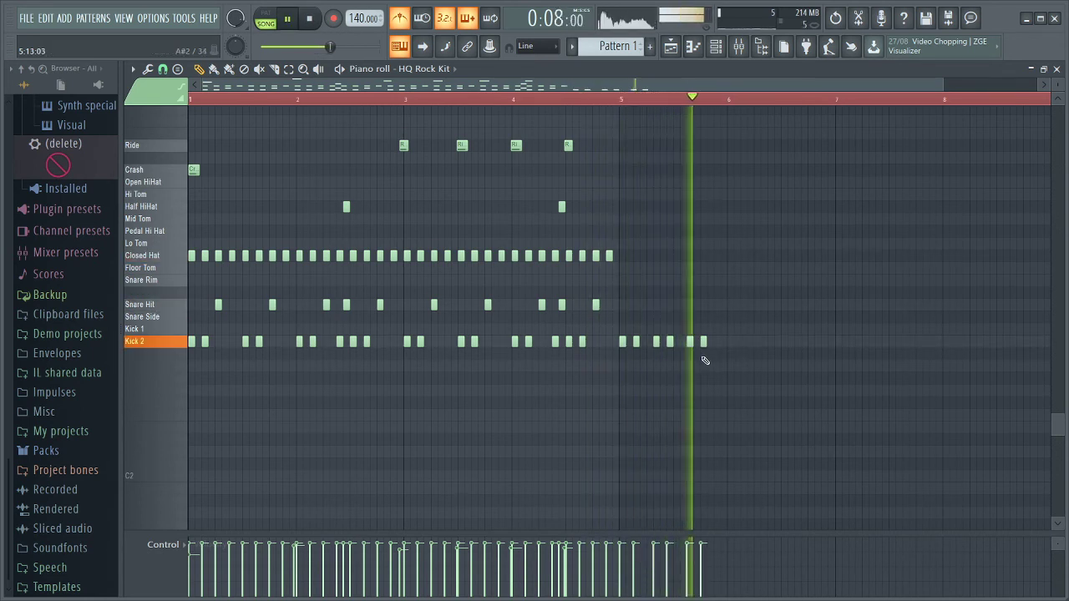
pyautogui.press('space')
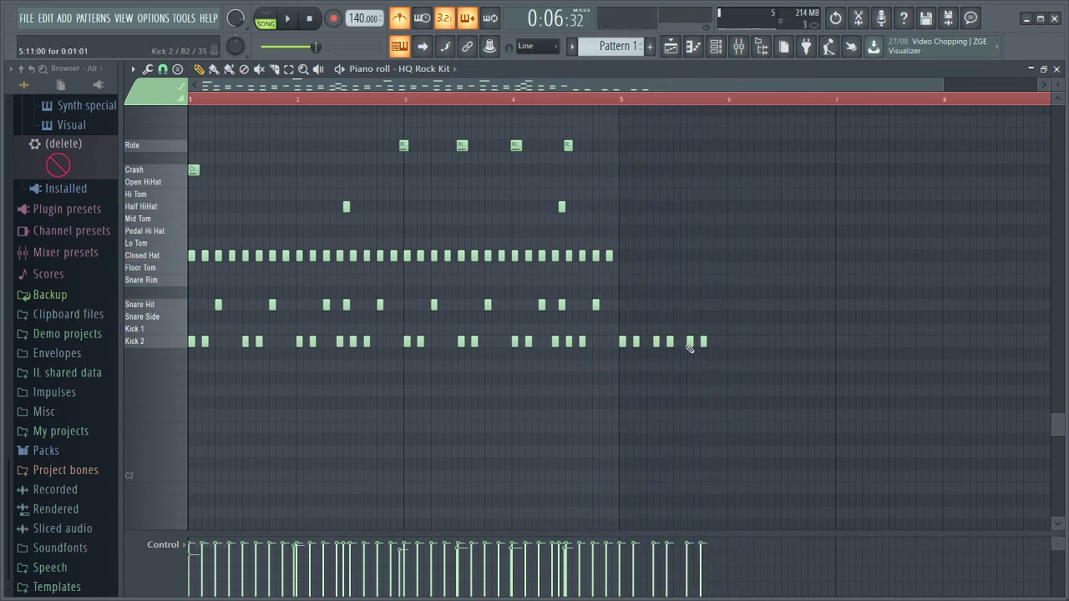
# Try a Snare Side note in bar 5, replace it with a Snare Hit between the second and third kicks, and play it back
pyautogui.click(643, 316)
pyautogui.press('space')
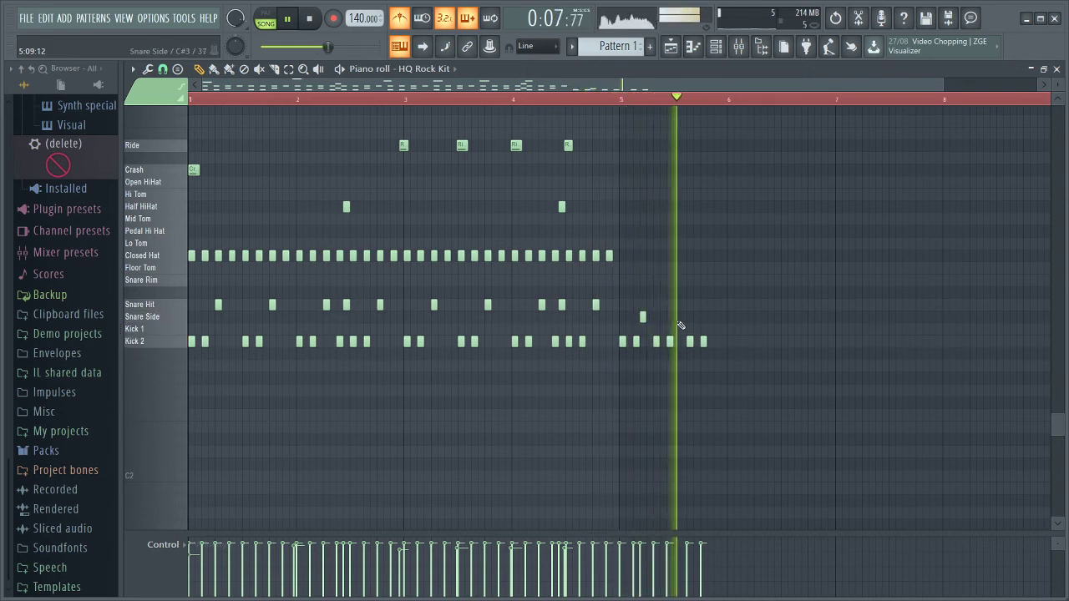
pyautogui.press('space')
pyautogui.rightClick(643, 317)
pyautogui.click(644, 328)
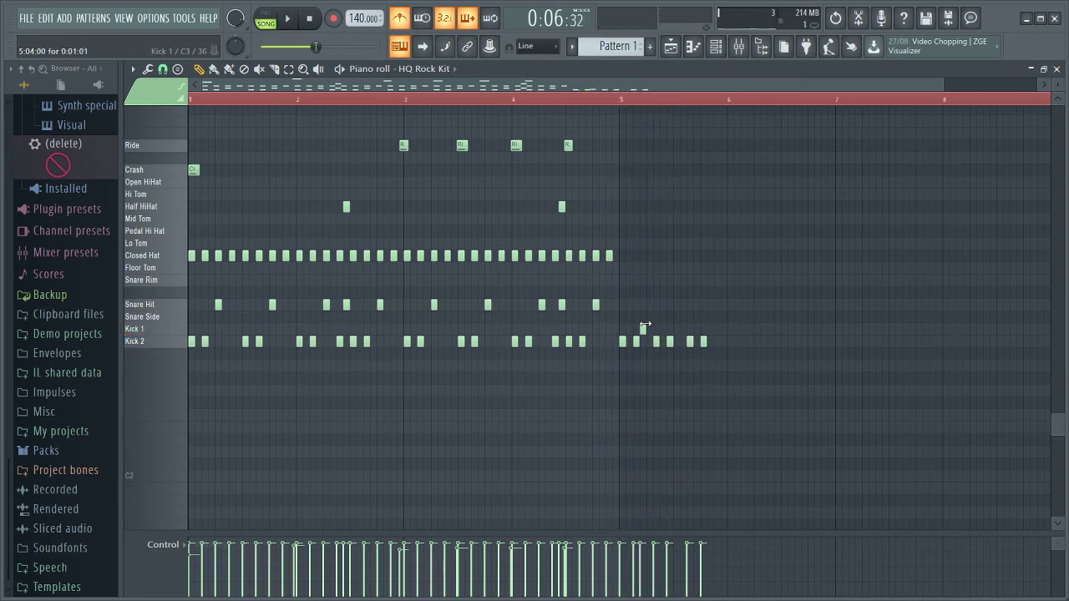
pyautogui.click(643, 317)
pyautogui.moveTo(645, 310); pyautogui.dragTo(644, 304)
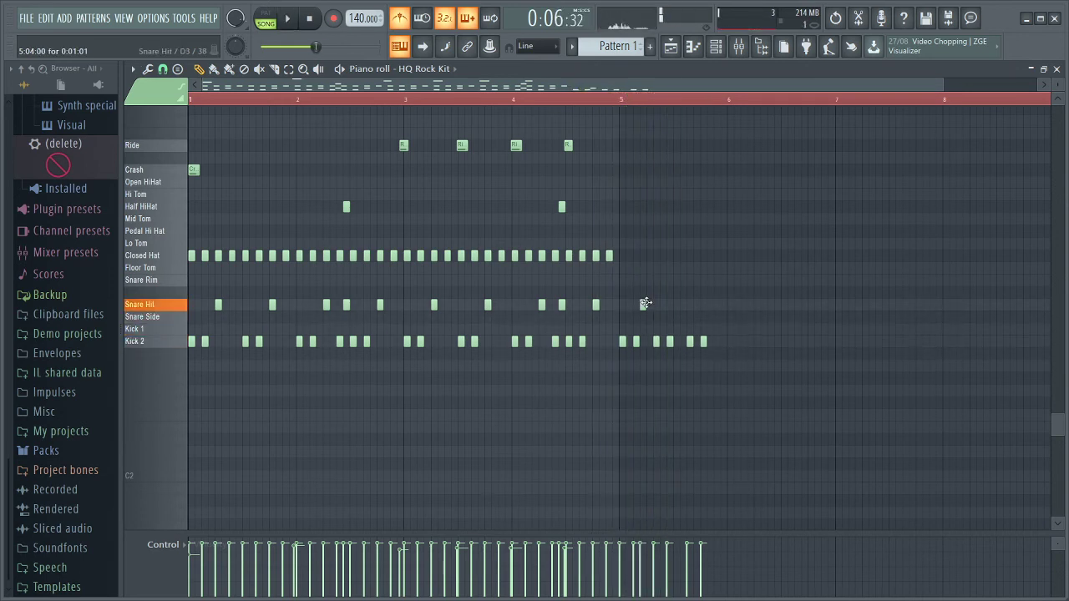
pyautogui.press('space')
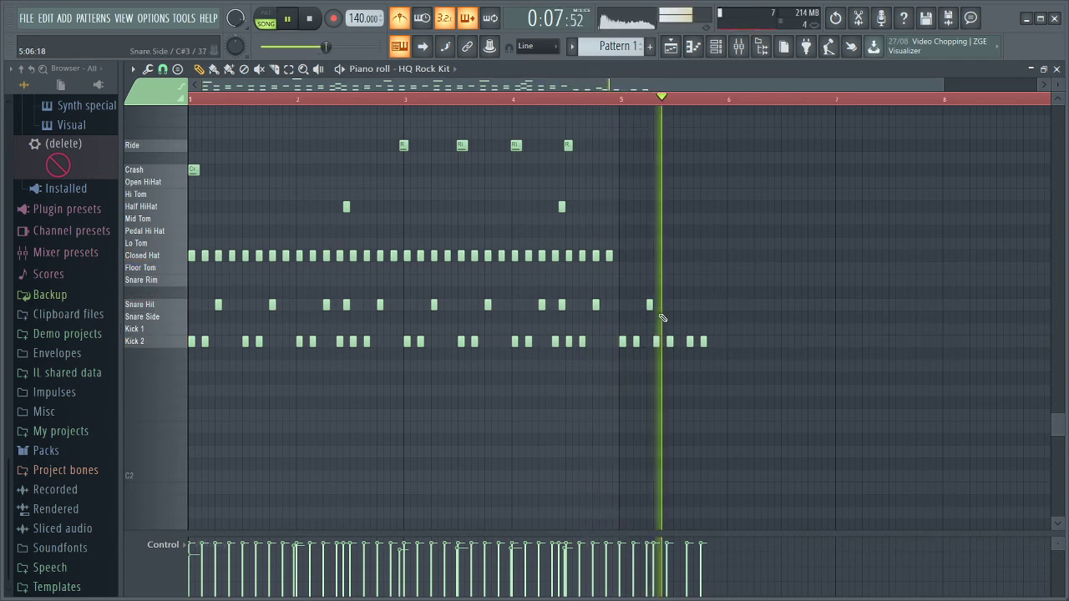
pyautogui.press('space')
# Add a second Snare Hit note in bar 5, aligned with the last kick, and play the bar back
pyautogui.click(711, 304)
pyautogui.press('space')
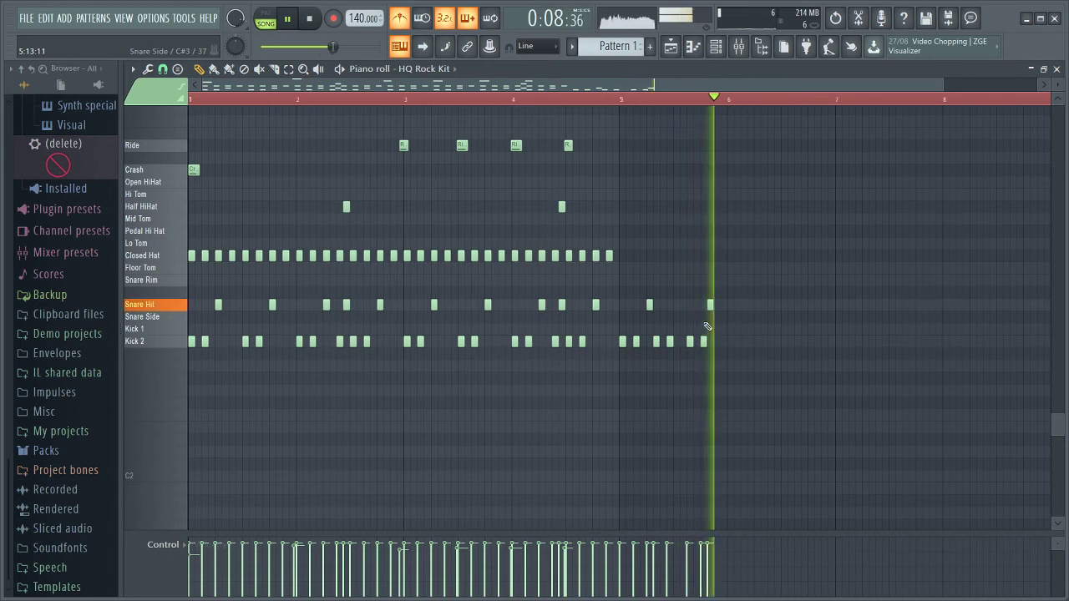
pyautogui.press('space')
pyautogui.press('space')
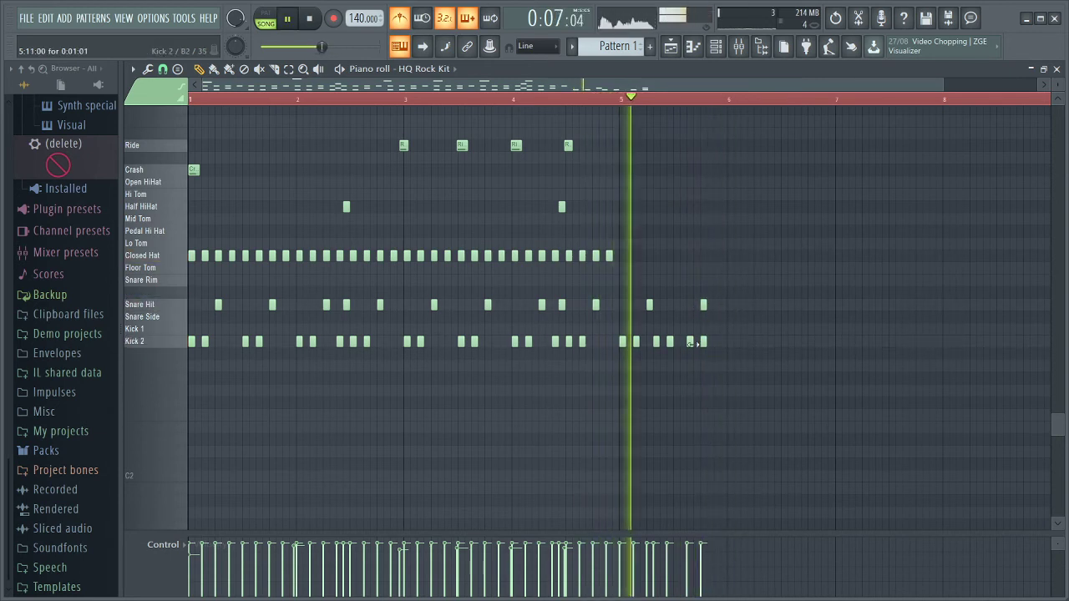
pyautogui.press('space')
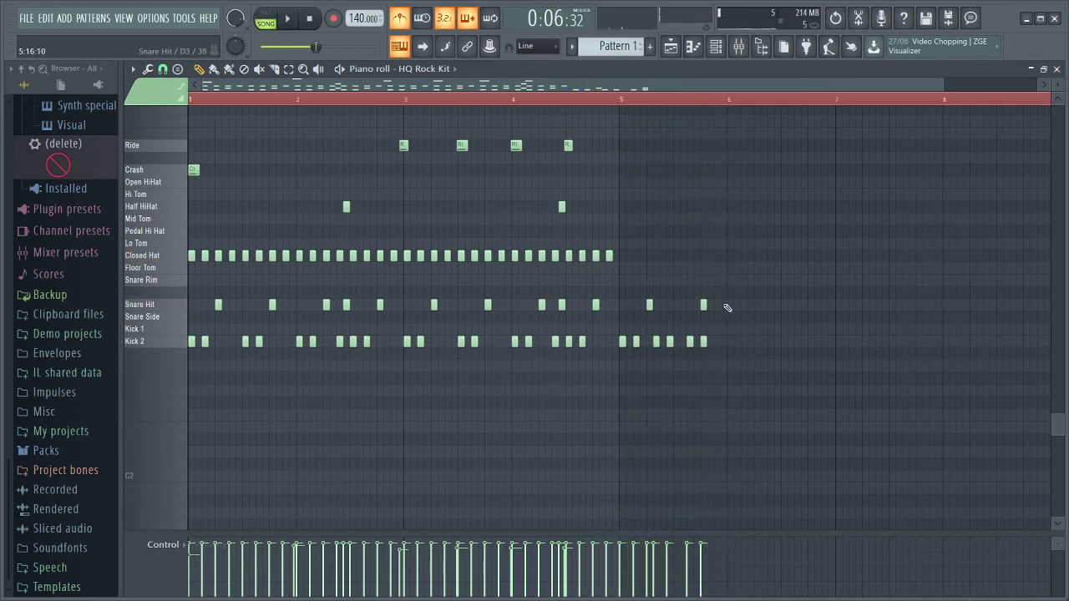
# Duplicate the kick and snare notes of bar 5 into bar 6 and play the result
pyautogui.moveTo(746, 275); pyautogui.dragTo(729, 347)
pyautogui.press('space')
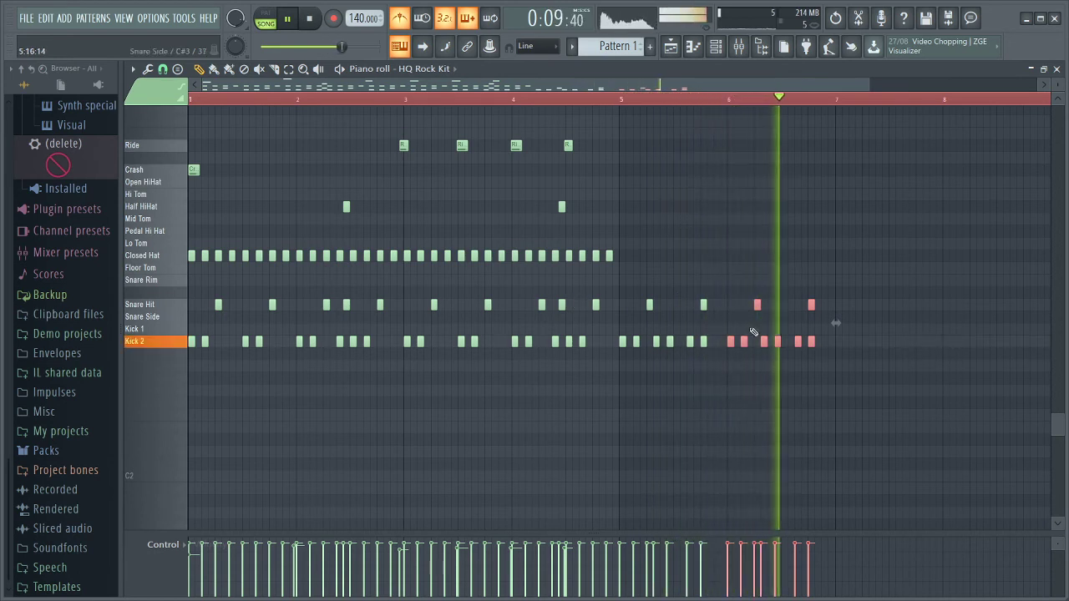
pyautogui.press('space')
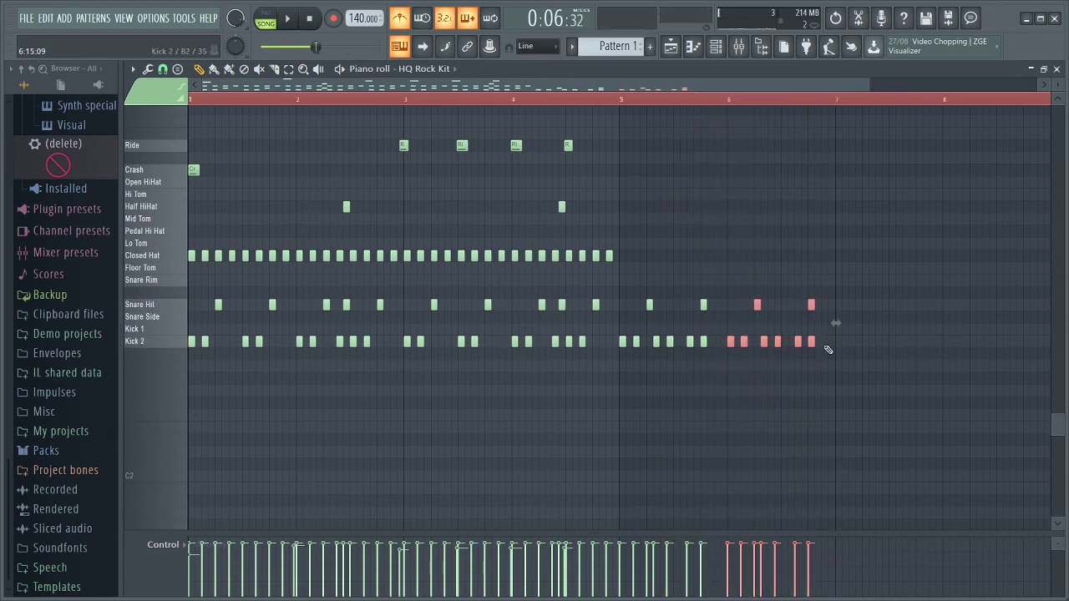
# Add seven Kick 2 notes in bar 7, including a rapid run of four mid-bar and a separate final kick, checking with playback
pyautogui.click(823, 341)
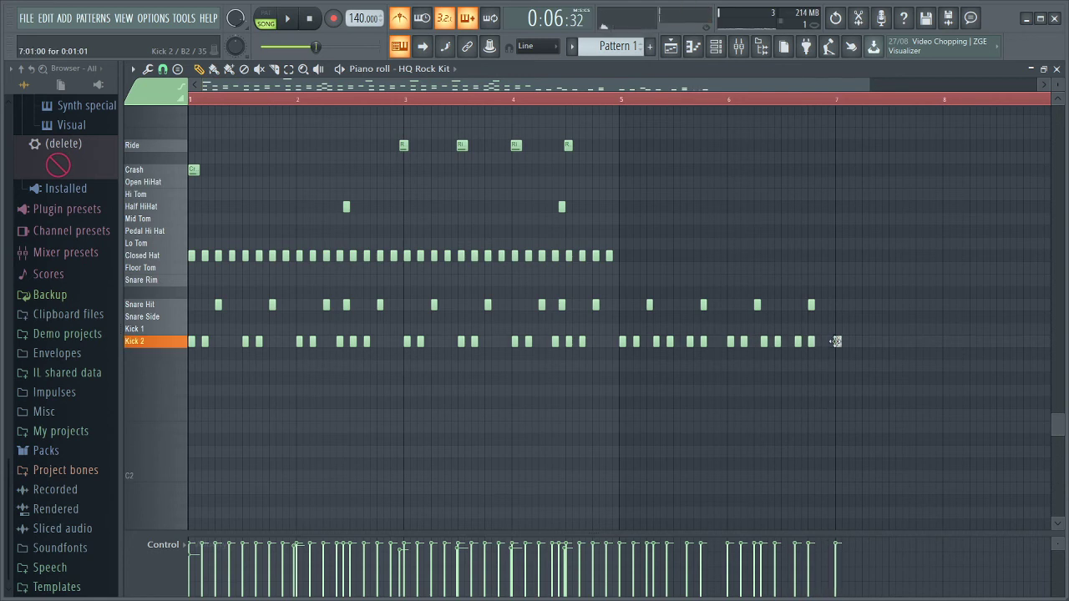
pyautogui.click(837, 342)
pyautogui.click(851, 342)
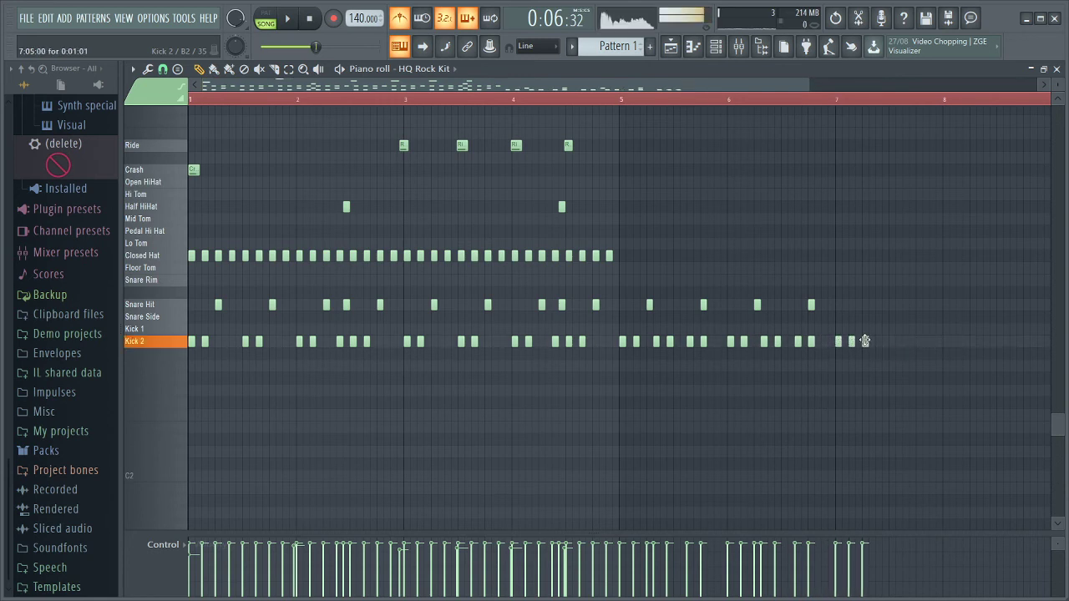
pyautogui.click(872, 342)
pyautogui.click(878, 341)
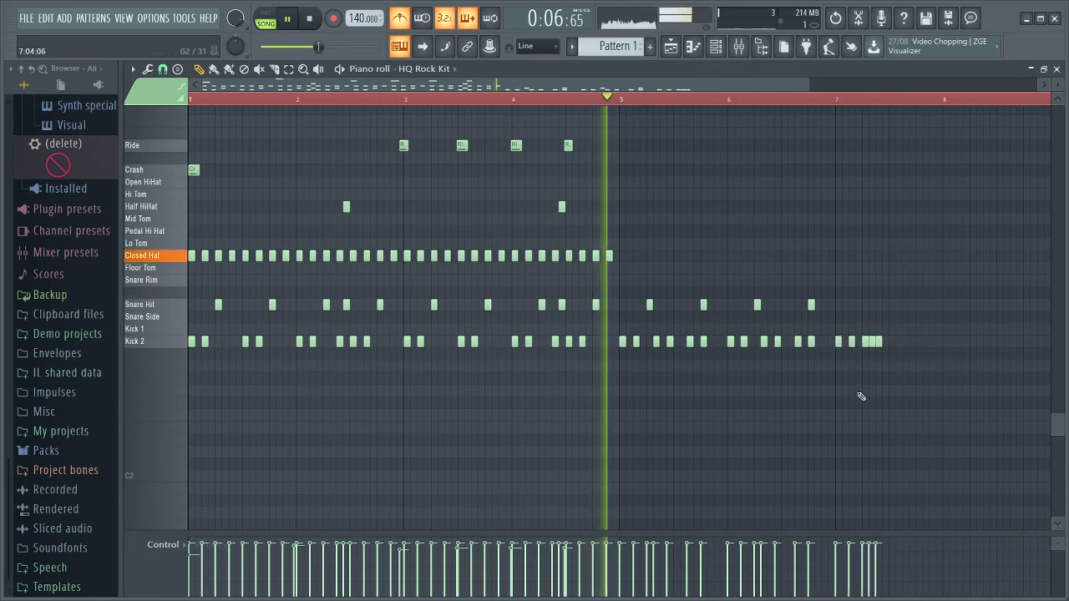
pyautogui.press('space')
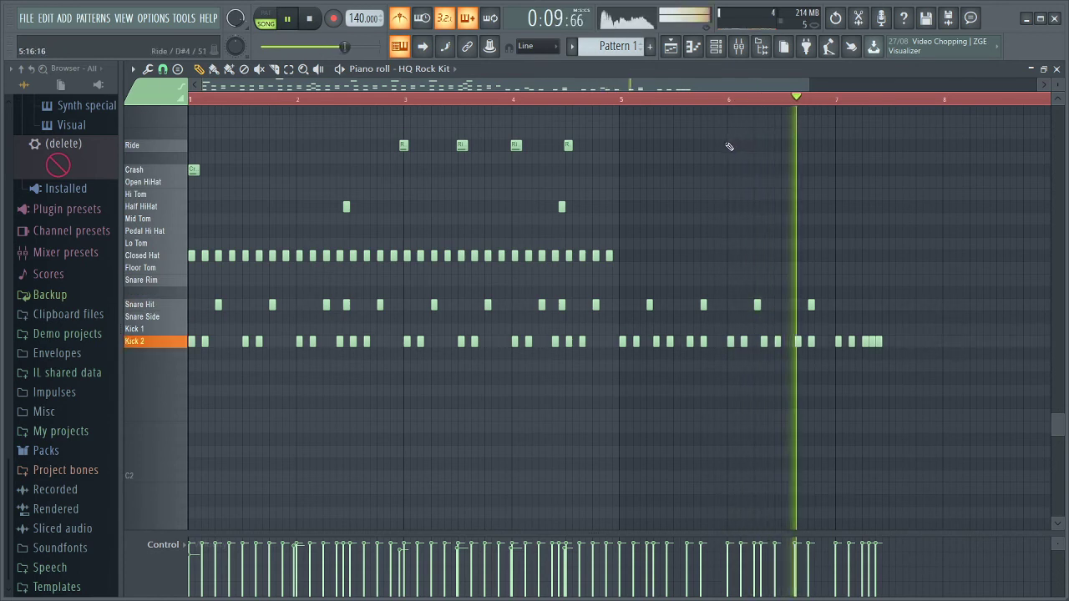
pyautogui.press('space')
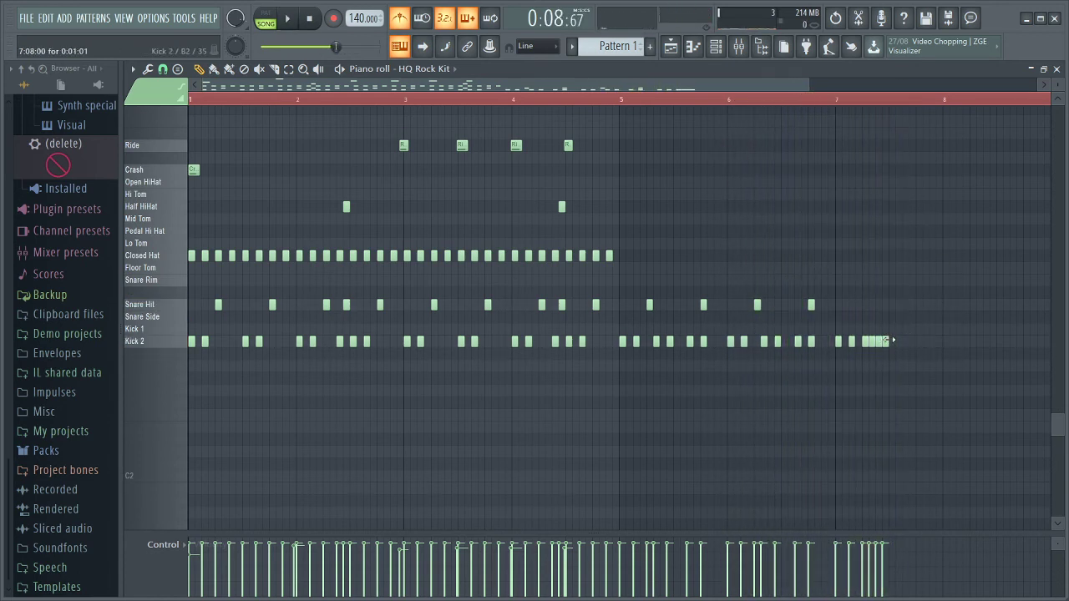
pyautogui.click(906, 342)
pyautogui.press('space')
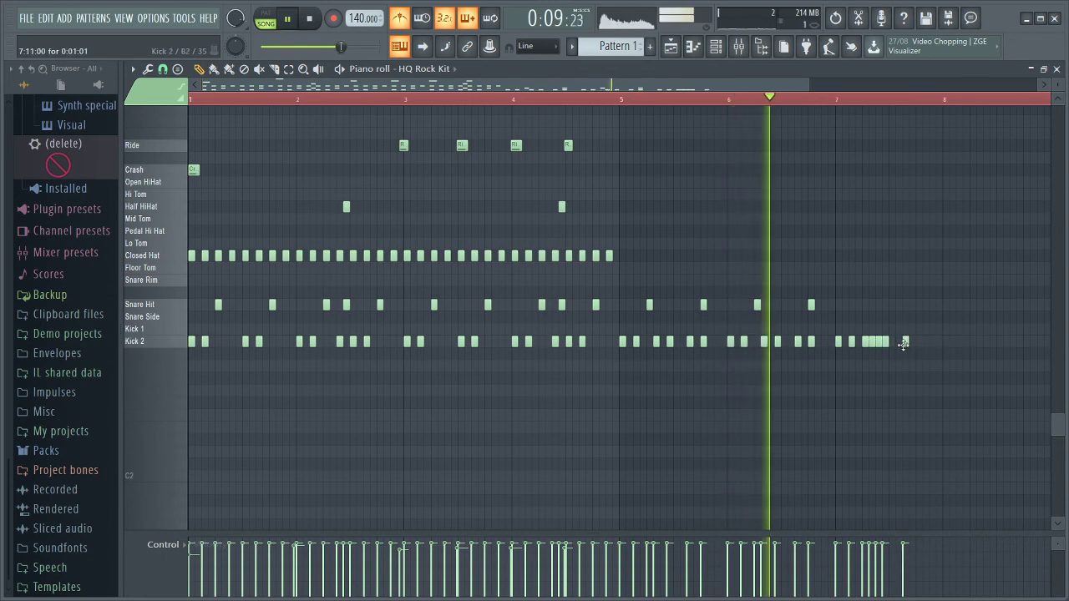
# Add a Snare Hit over the kick run and a Crash after the last kick in bar 7, then play the ending
pyautogui.click(879, 304)
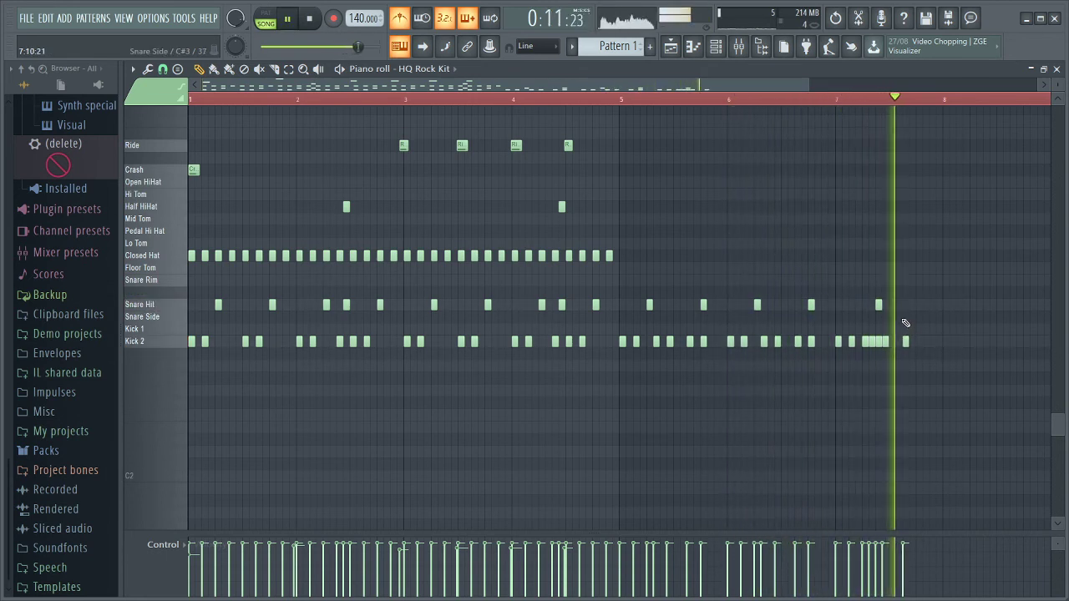
pyautogui.press('space')
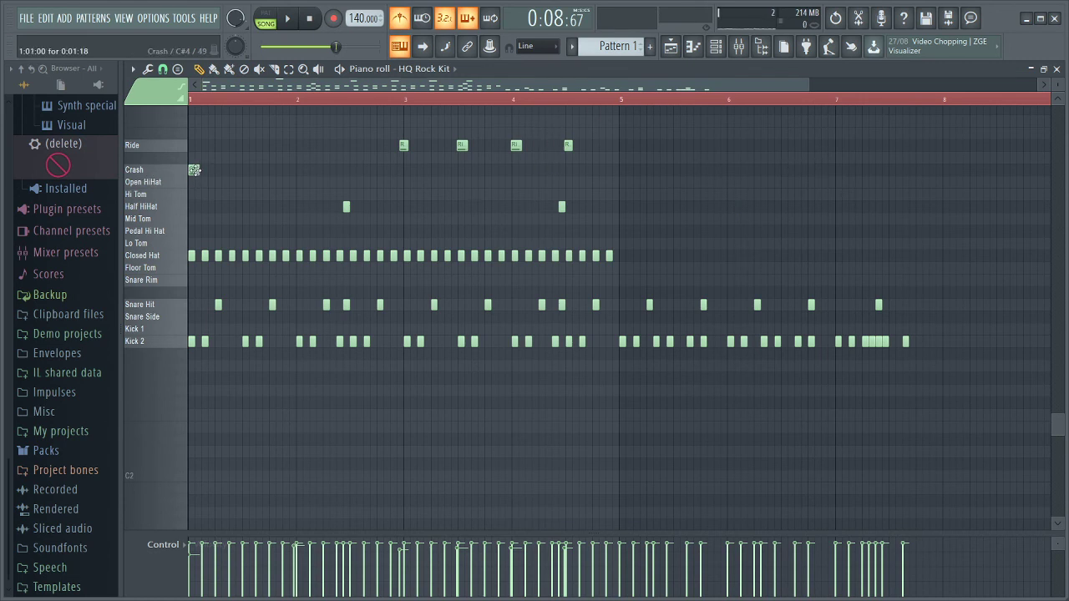
pyautogui.moveTo(858, 183); pyautogui.dragTo(927, 167)
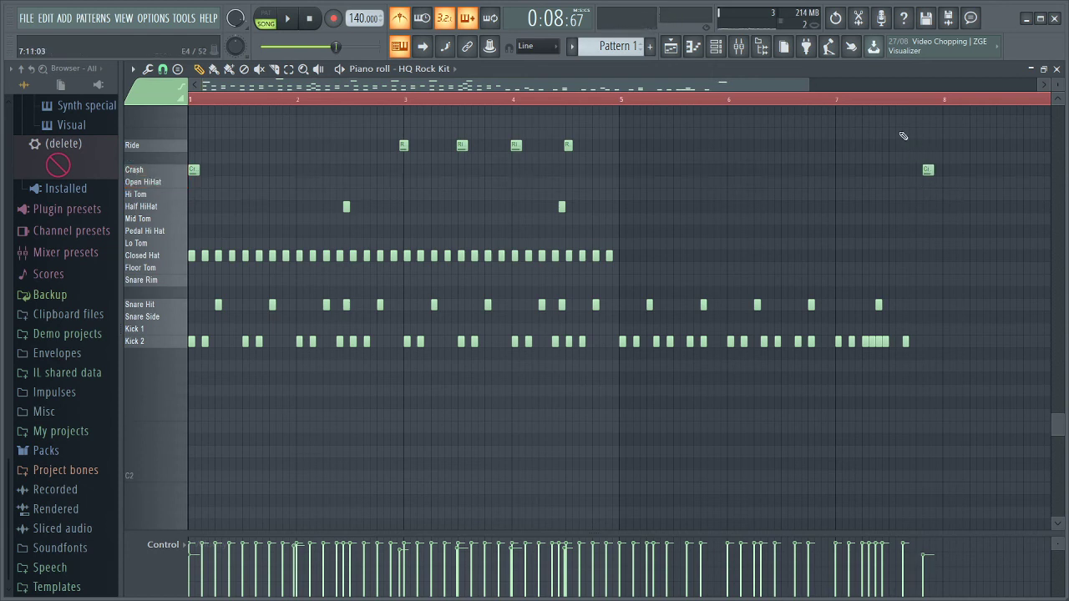
pyautogui.click(851, 104)
pyautogui.press('space')
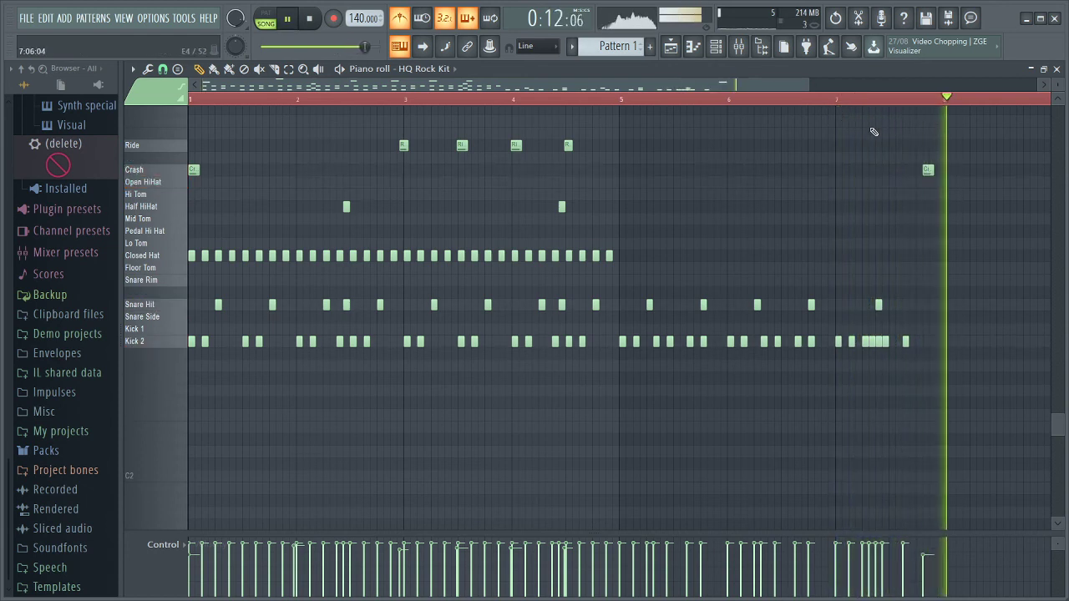
pyautogui.press('space')
# Close the Piano roll and the Channel rack to return to the Playlist, and briefly play the arrangement
pyautogui.click(1056, 68)
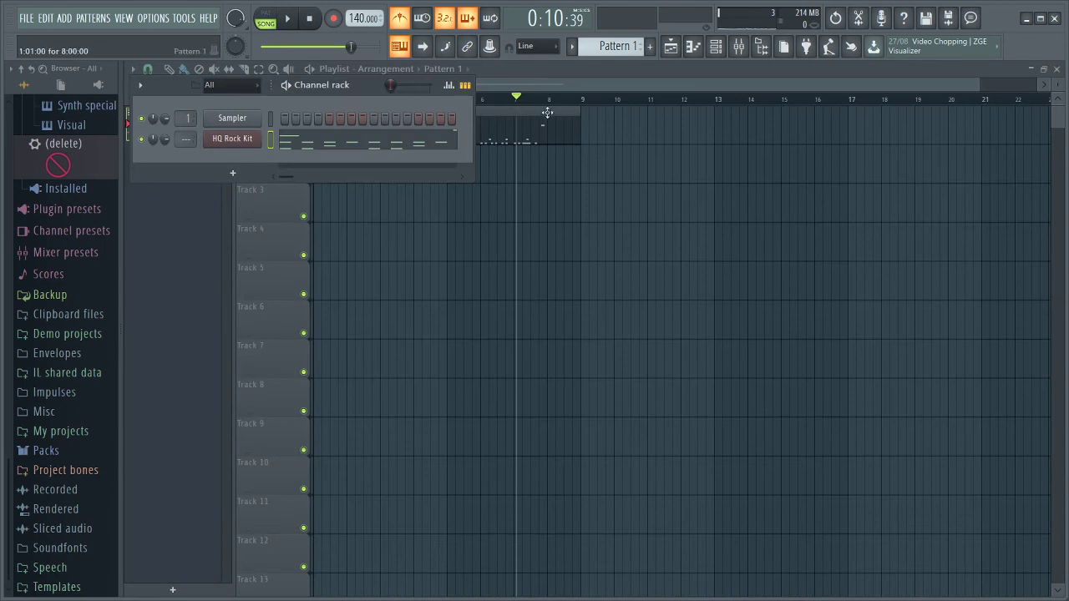
pyautogui.click(466, 77)
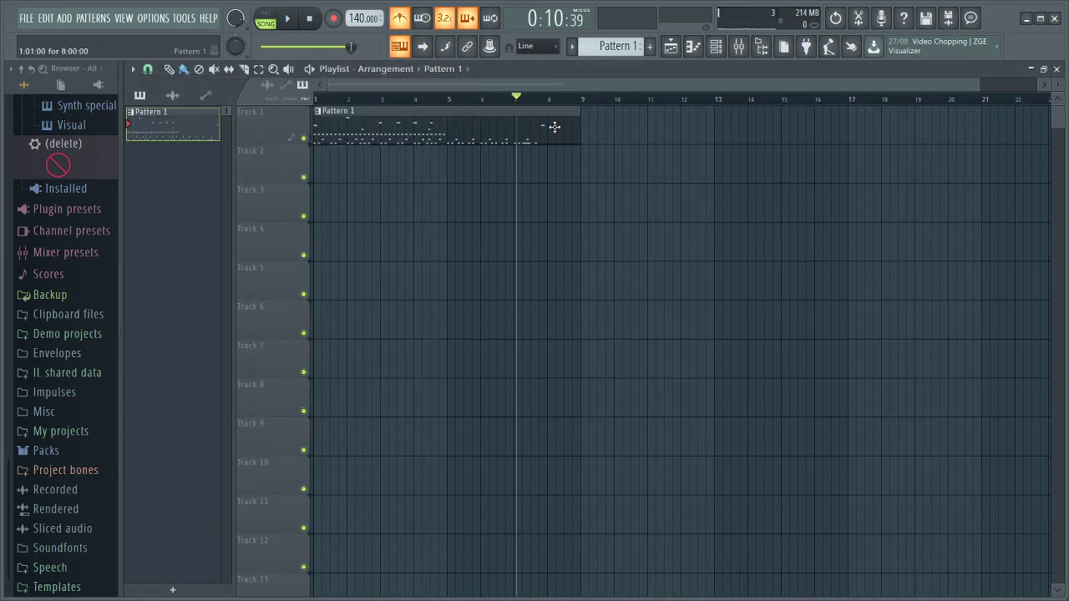
pyautogui.press('space')
pyautogui.press('space')
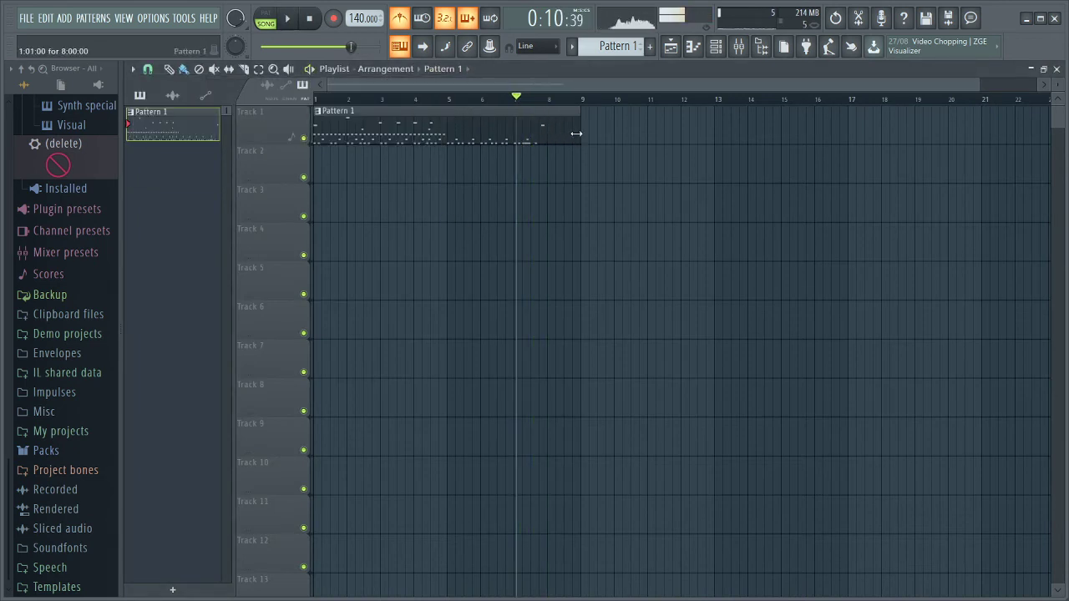
# Try ending the Pattern 1 clip at bar 8, play the arrangement, extend the clip back to bar 9 and stop playback
pyautogui.moveTo(576, 133); pyautogui.dragTo(548, 140)
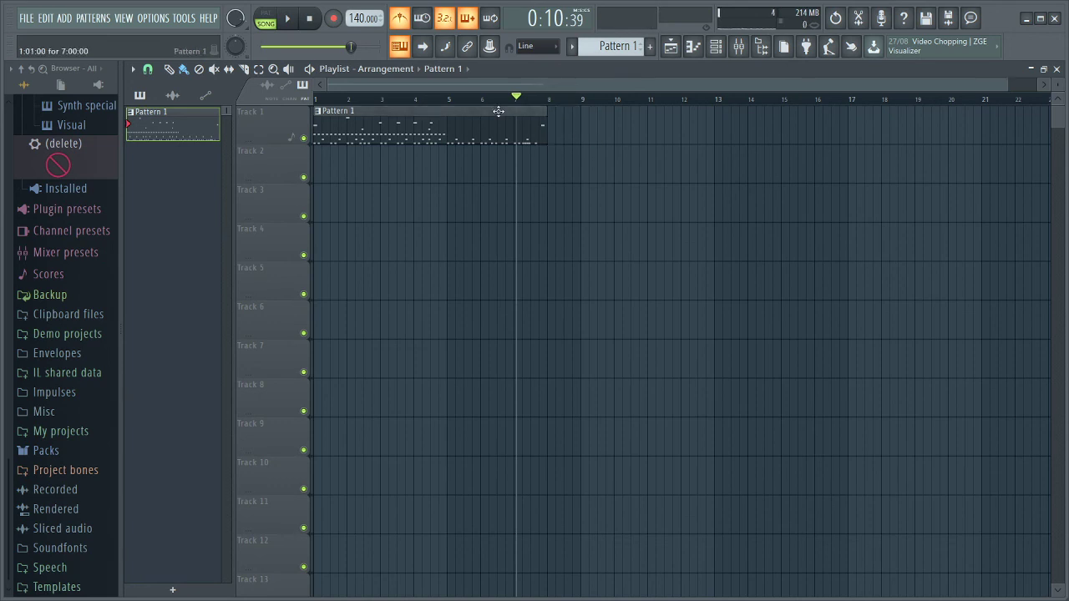
pyautogui.press('space')
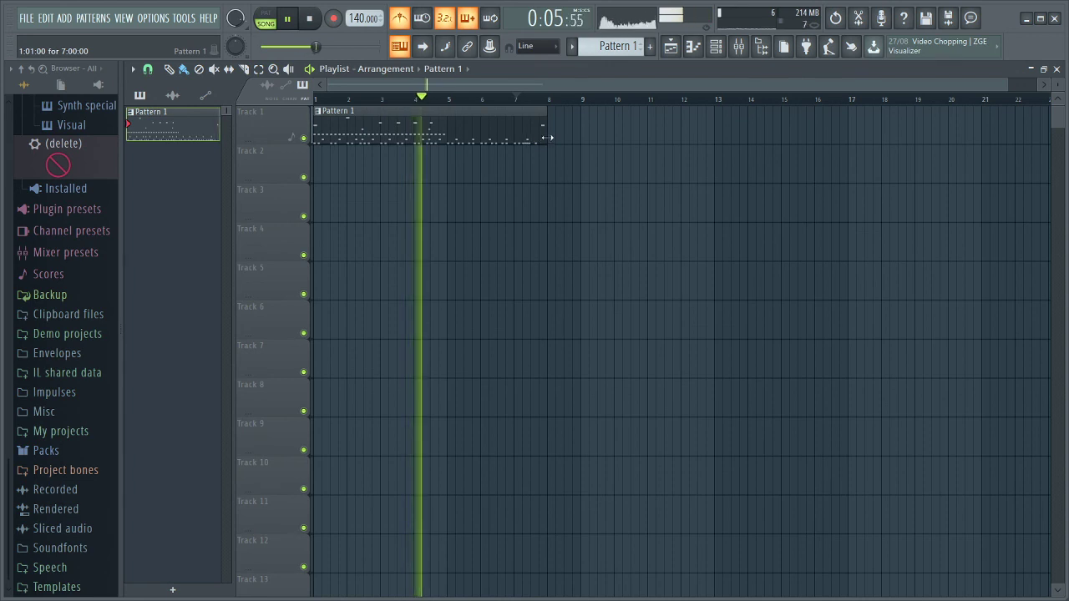
pyautogui.moveTo(547, 142); pyautogui.dragTo(578, 146)
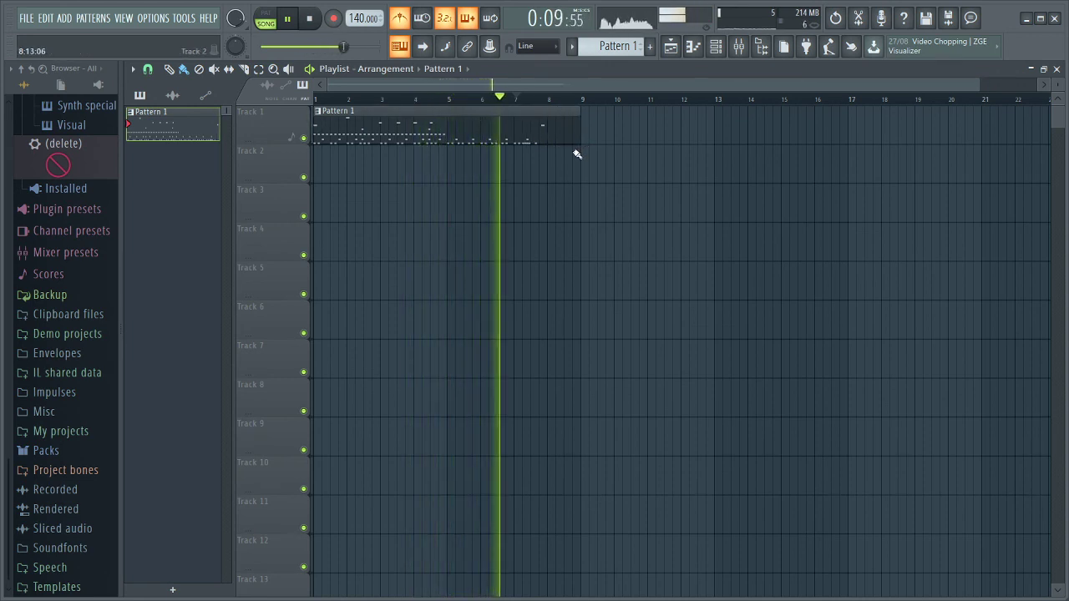
pyautogui.click(308, 20)
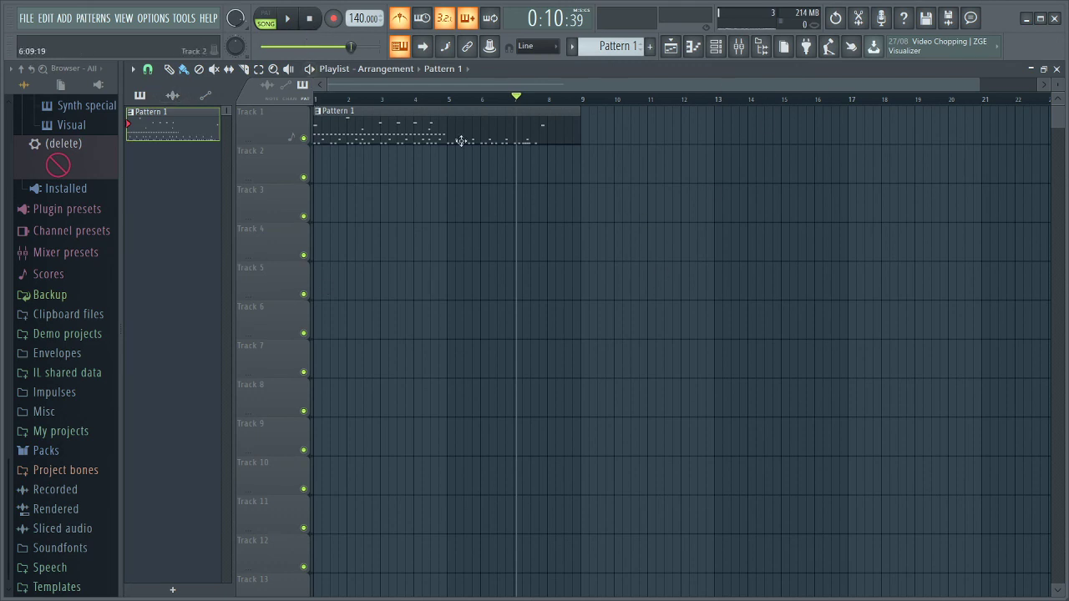
# Open the Pattern 1 clip's notes in the Piano roll, close them, then bring up the Piano roll directly and close it again
pyautogui.doubleClick(385, 125)
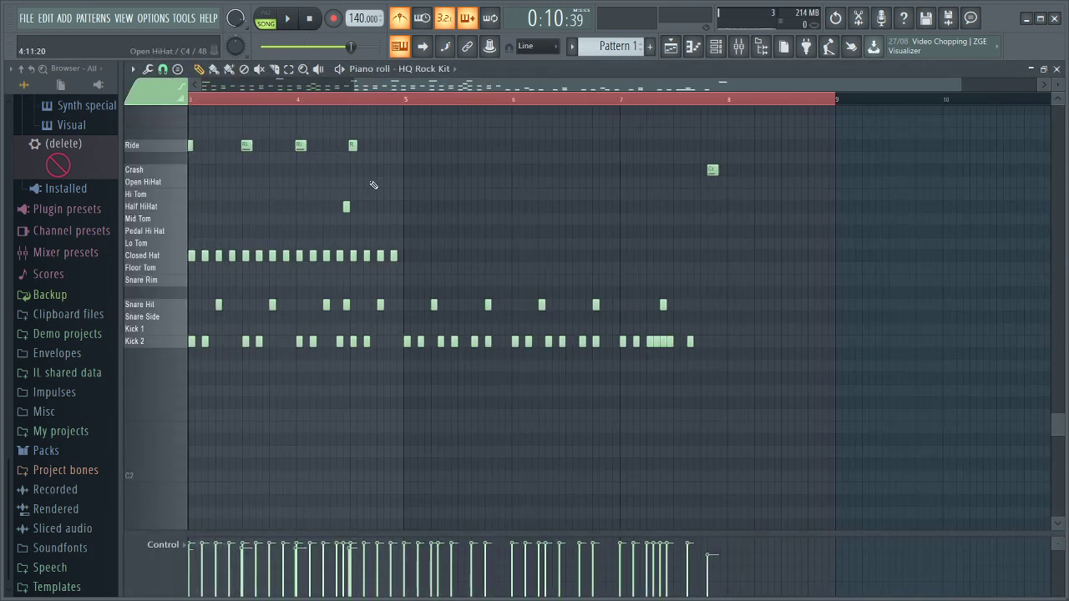
pyautogui.scroll(-2, 782, 94)
pyautogui.click(1057, 69)
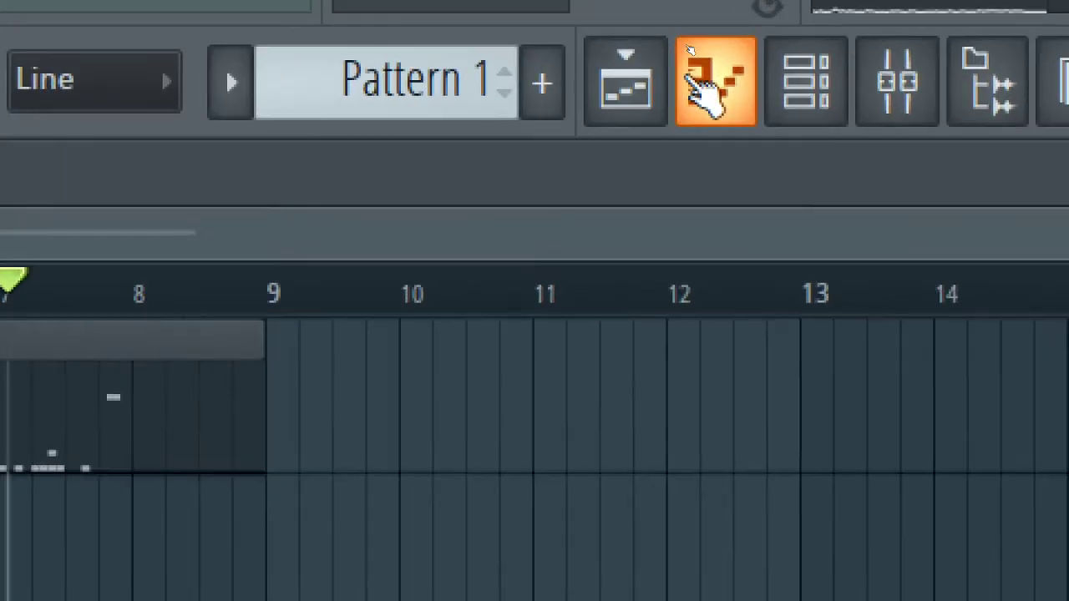
pyautogui.click(692, 47)
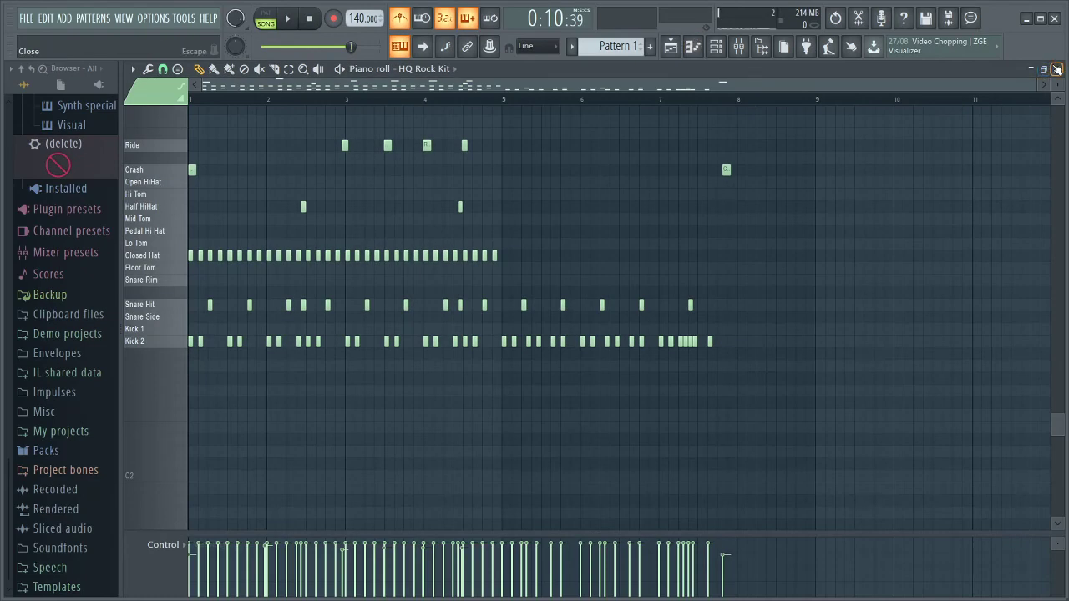
pyautogui.click(1057, 69)
# Show the Channel rack, open the HQ Rock Kit notes in the Piano roll from its preview, and close the Piano roll
pyautogui.click(716, 47)
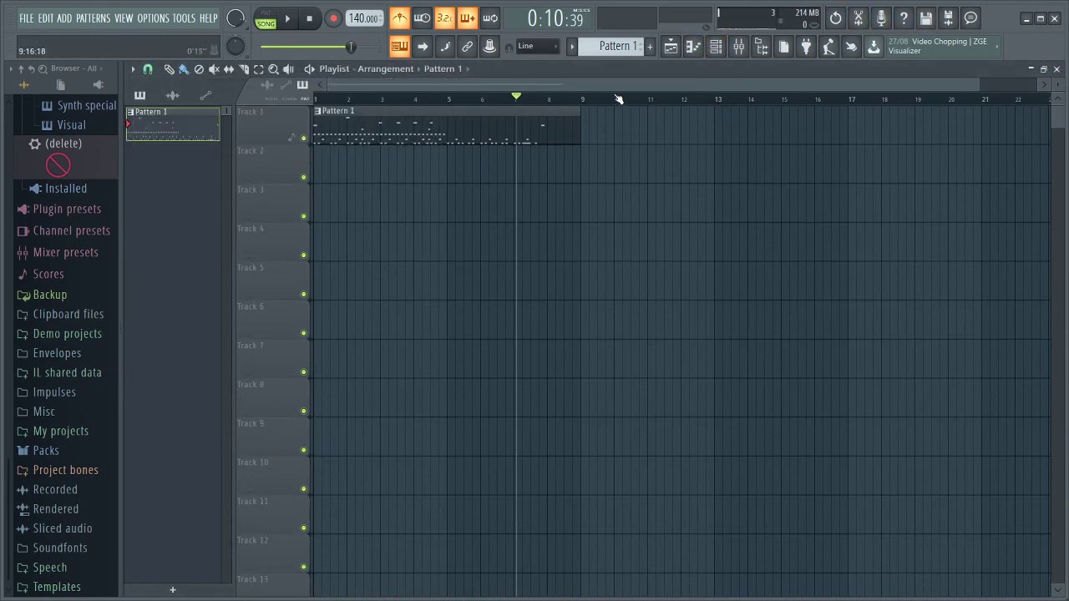
pyautogui.click(716, 50)
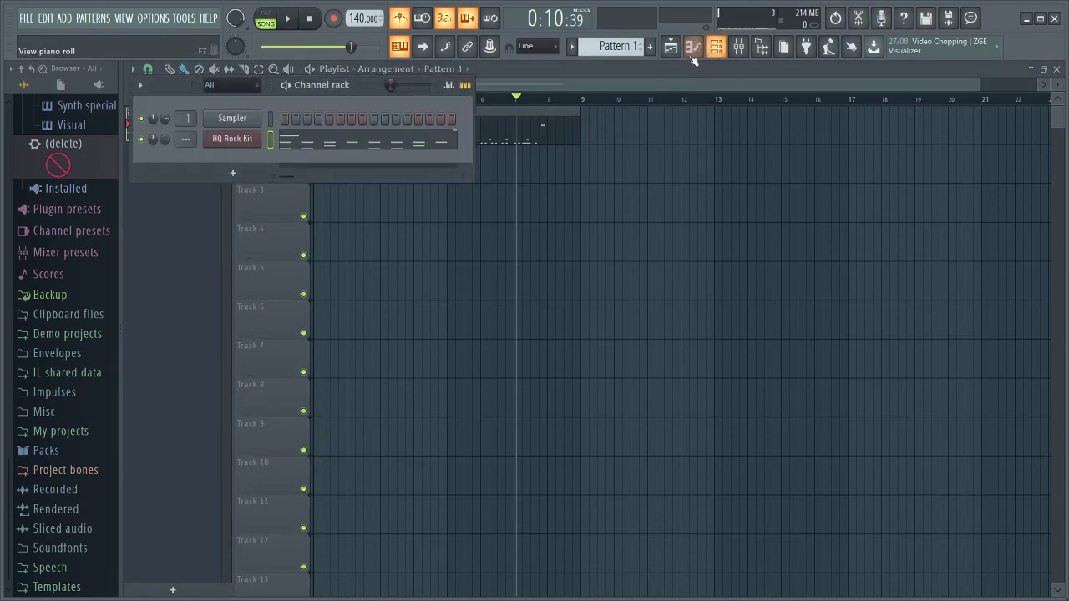
pyautogui.rightClick(229, 142)
pyautogui.click(280, 140)
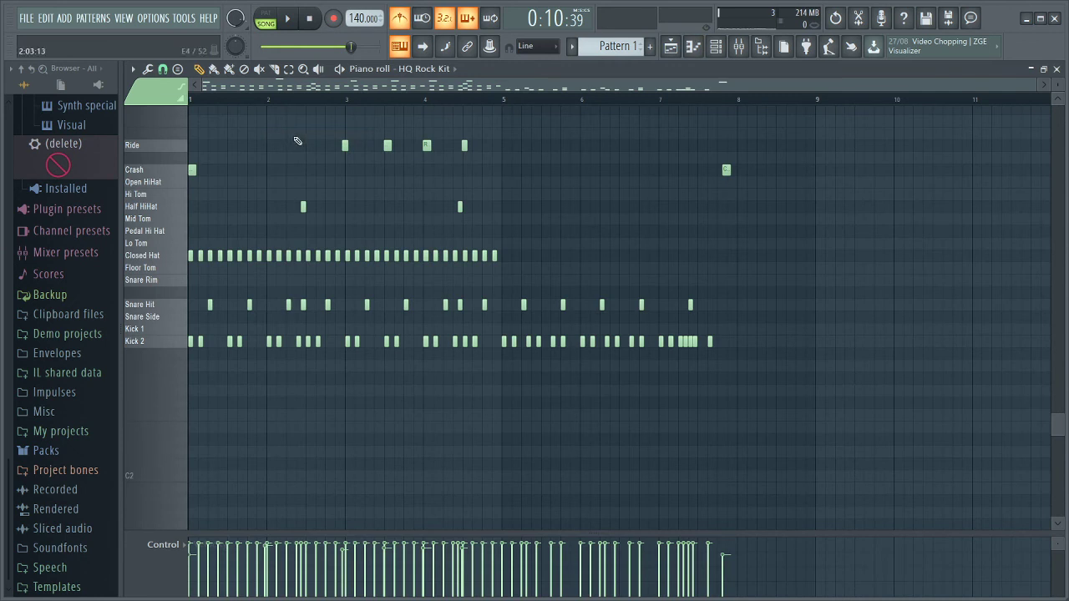
pyautogui.click(1057, 69)
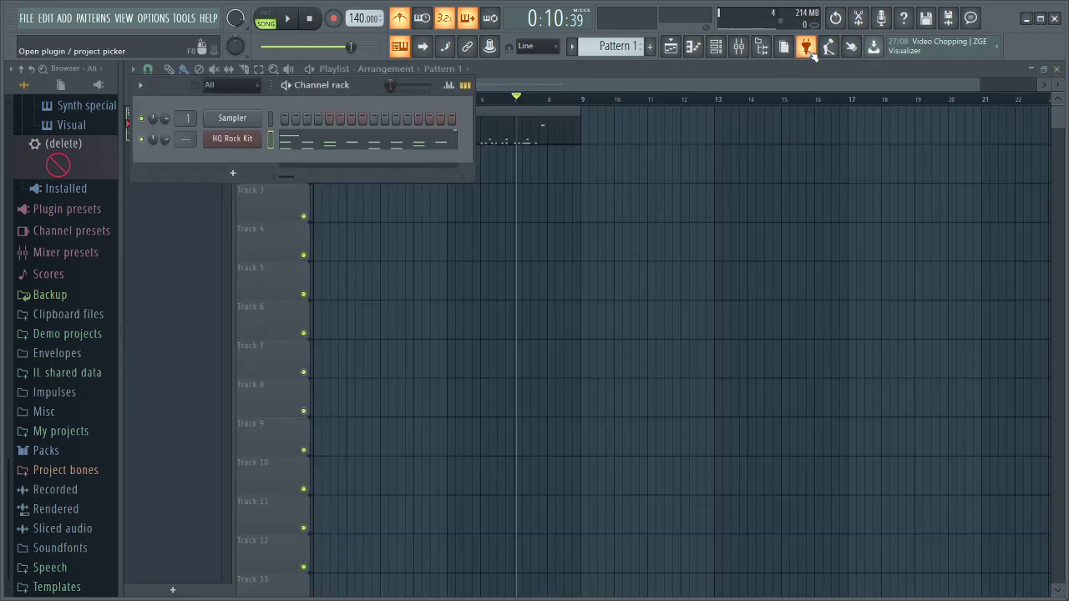
# Open the Touch pads, try the C#4 and G4 pads, close them, and move the Channel rack off the Pattern 1 clip
pyautogui.click(850, 48)
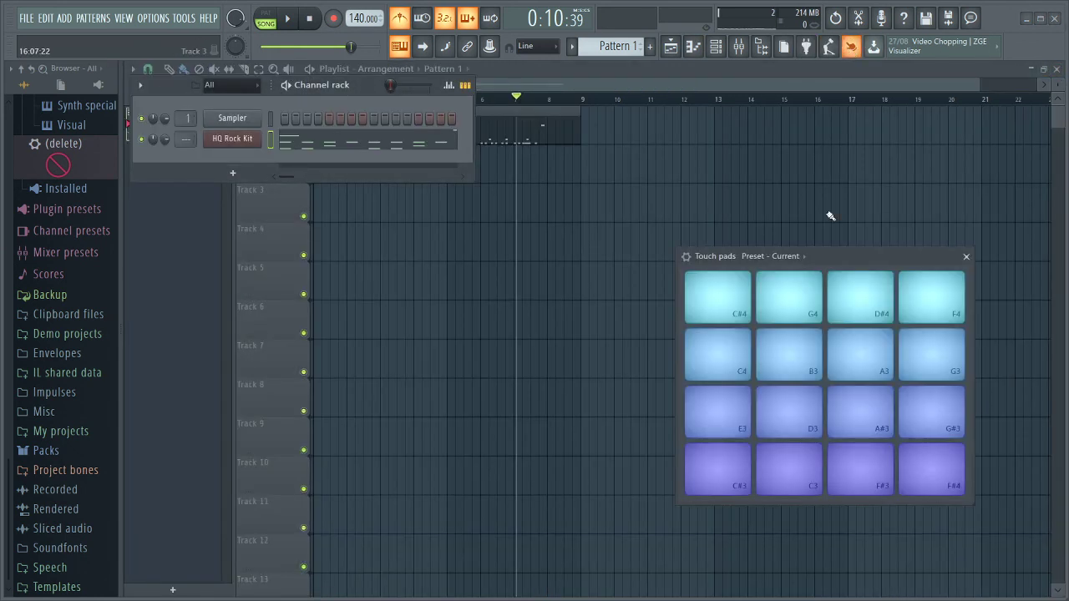
pyautogui.click(781, 297)
pyautogui.click(752, 299)
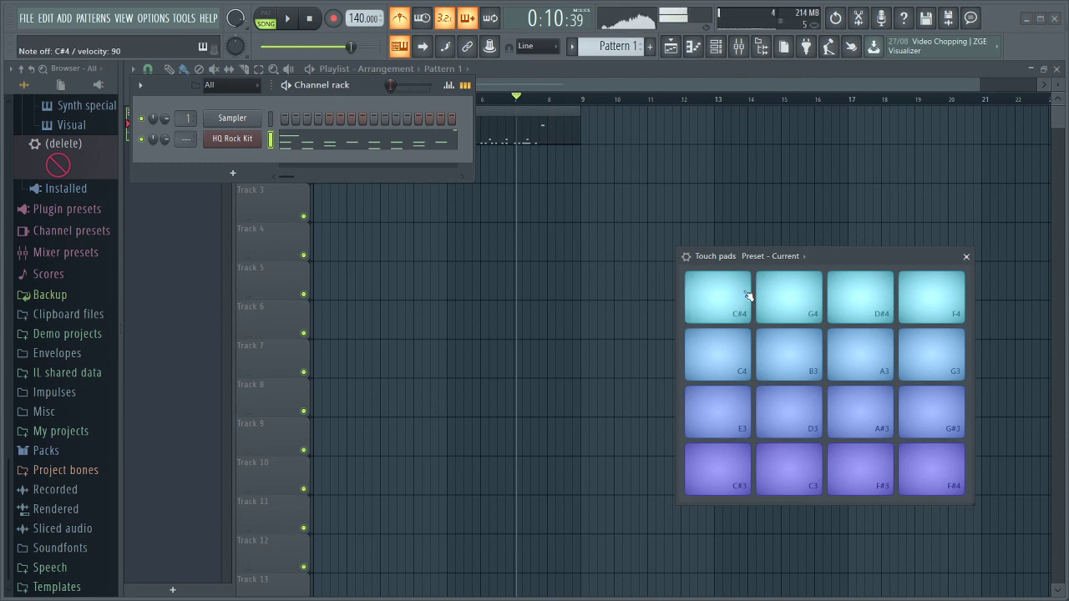
pyautogui.click(966, 257)
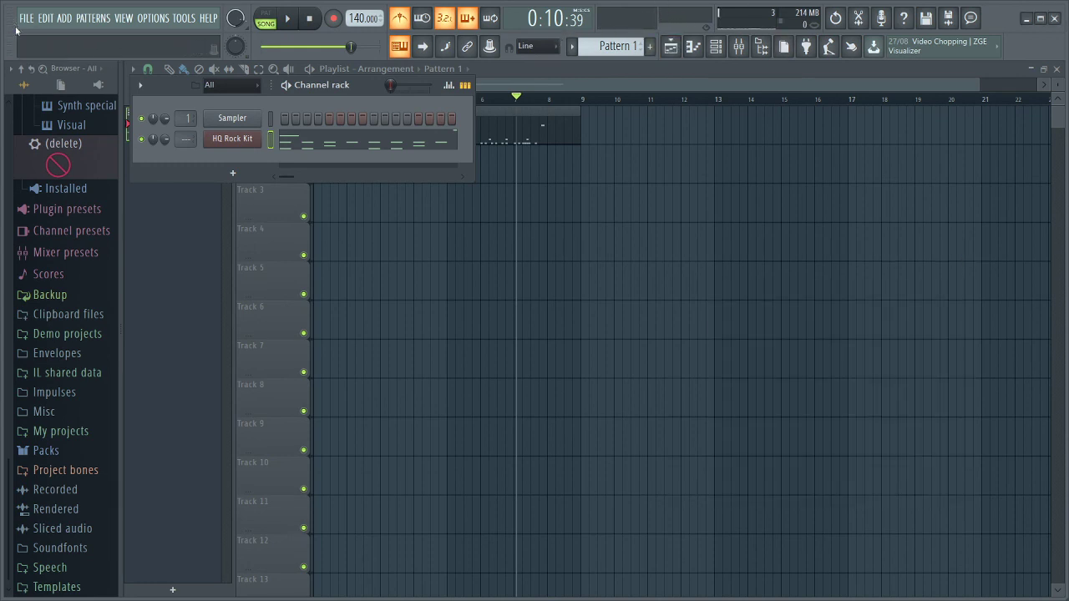
pyautogui.moveTo(367, 88); pyautogui.dragTo(505, 228)
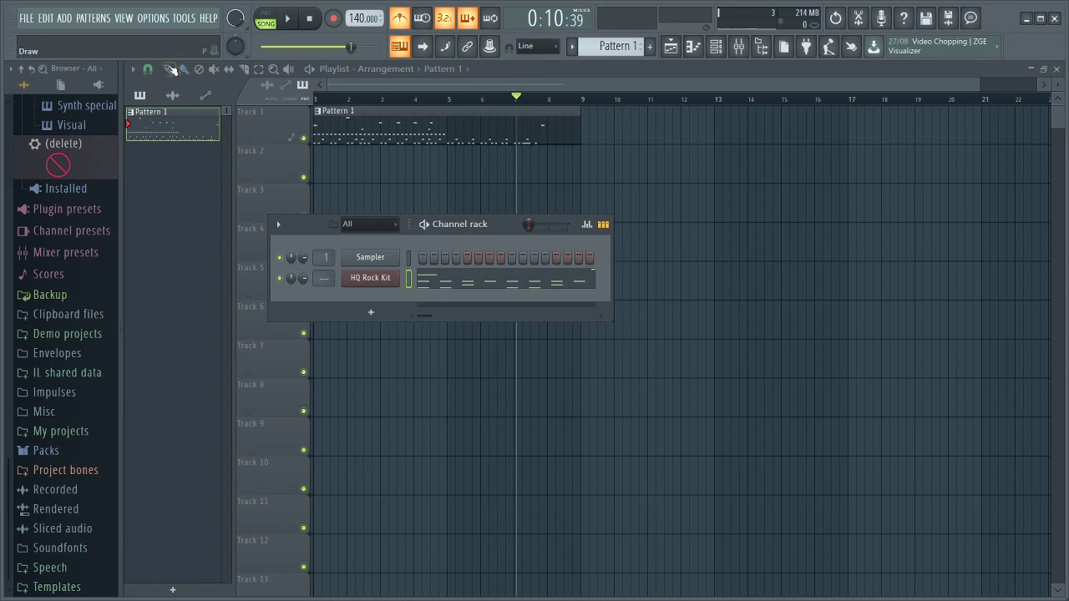
pyautogui.click(25, 18)
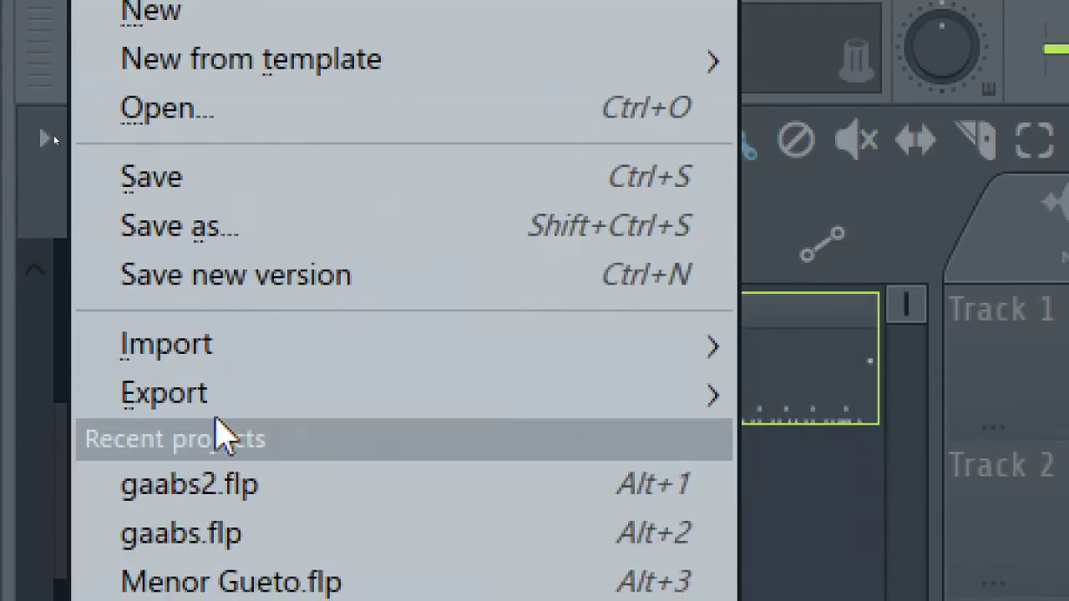
pyautogui.moveTo(292, 410)
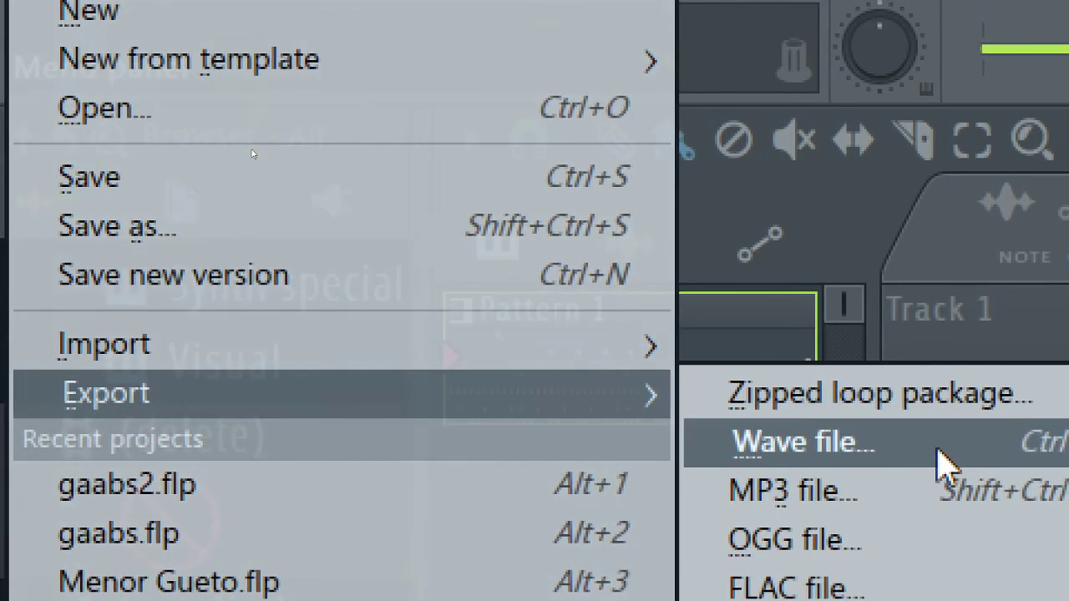
pyautogui.click(910, 493)
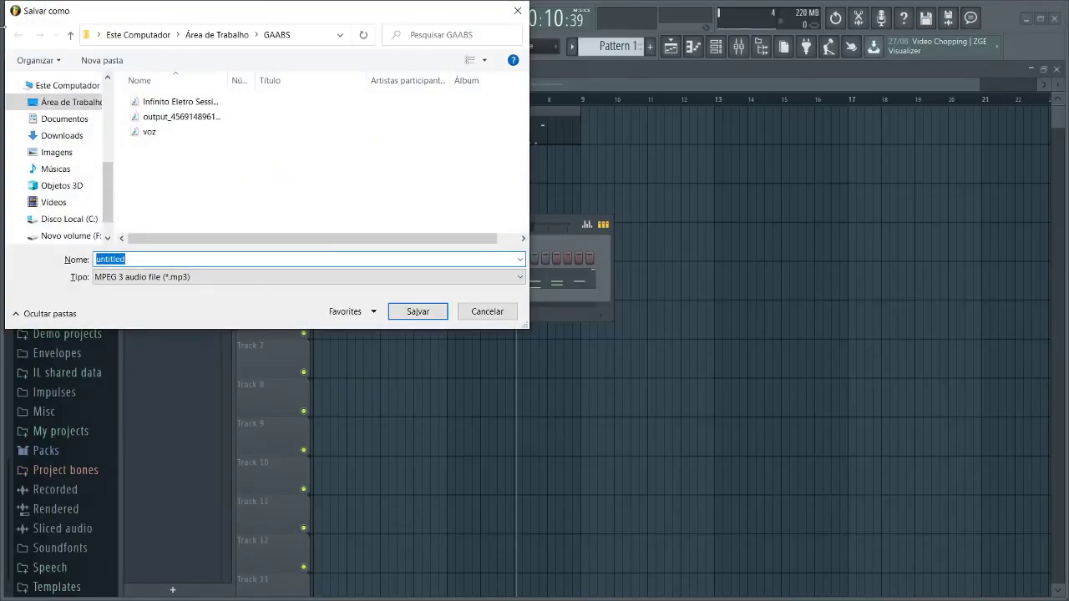
pyautogui.moveTo(173, 5); pyautogui.dragTo(330, 56)
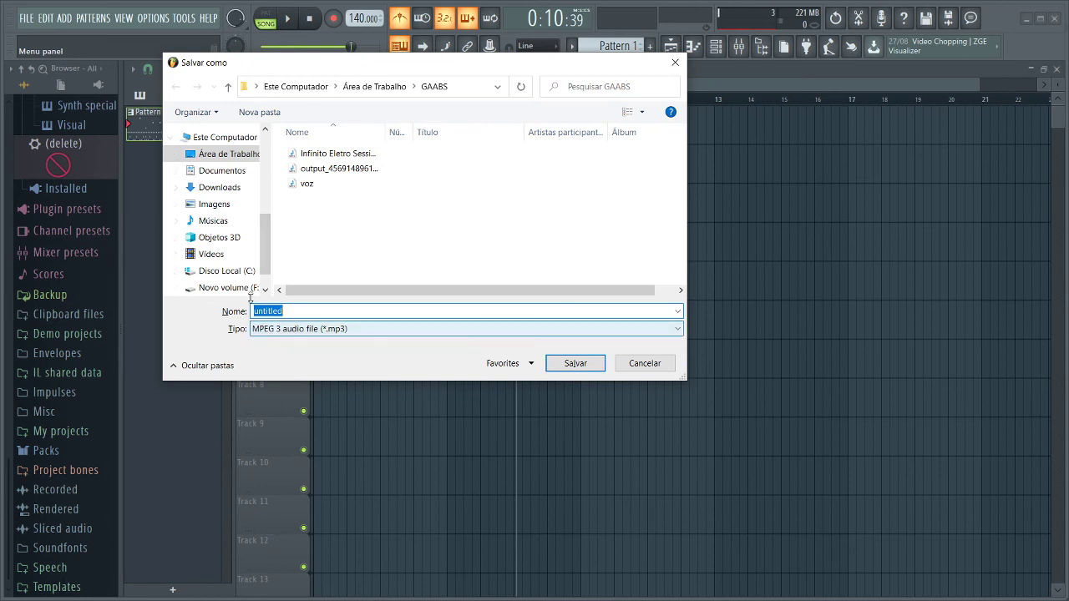
pyautogui.press('Return')
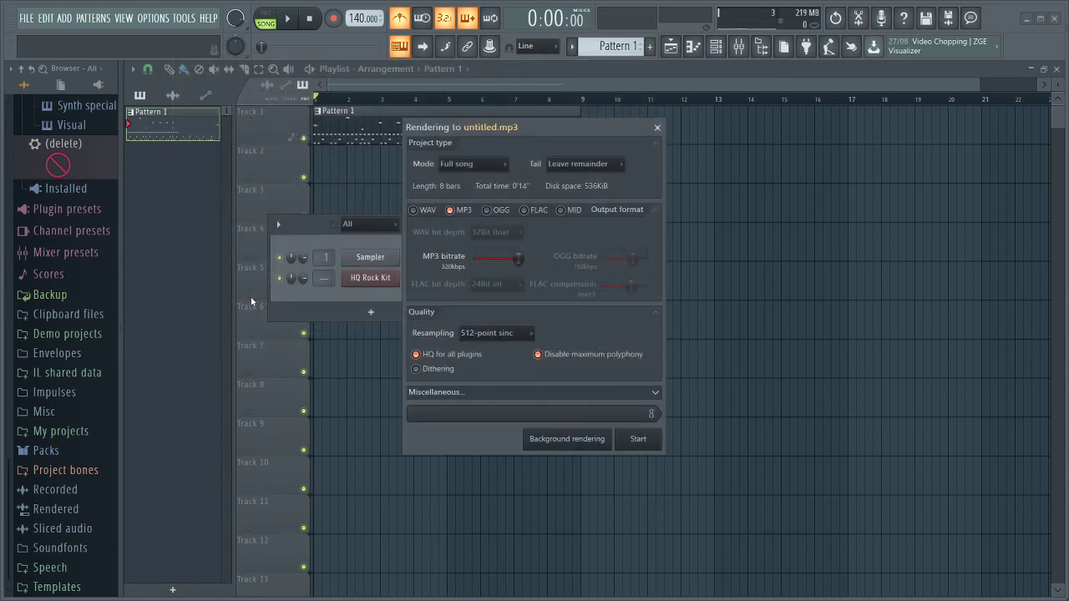
pyautogui.click(657, 126)
# Export the song as an MP3 file named "rock teste" in the Área de Trabalho folder and render it
pyautogui.click(27, 17)
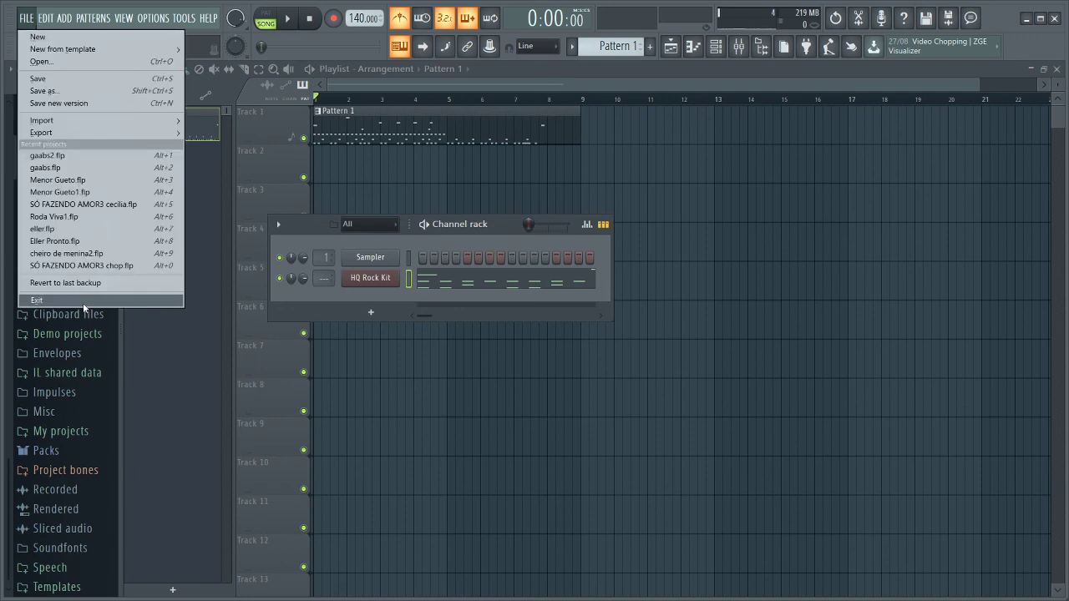
pyautogui.moveTo(67, 134)
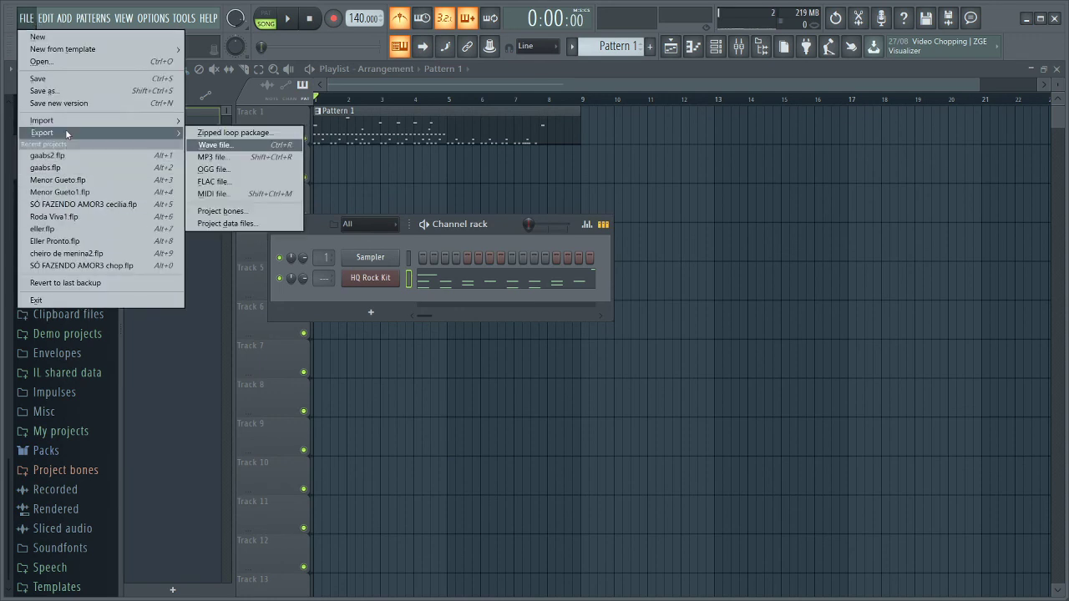
pyautogui.click(245, 158)
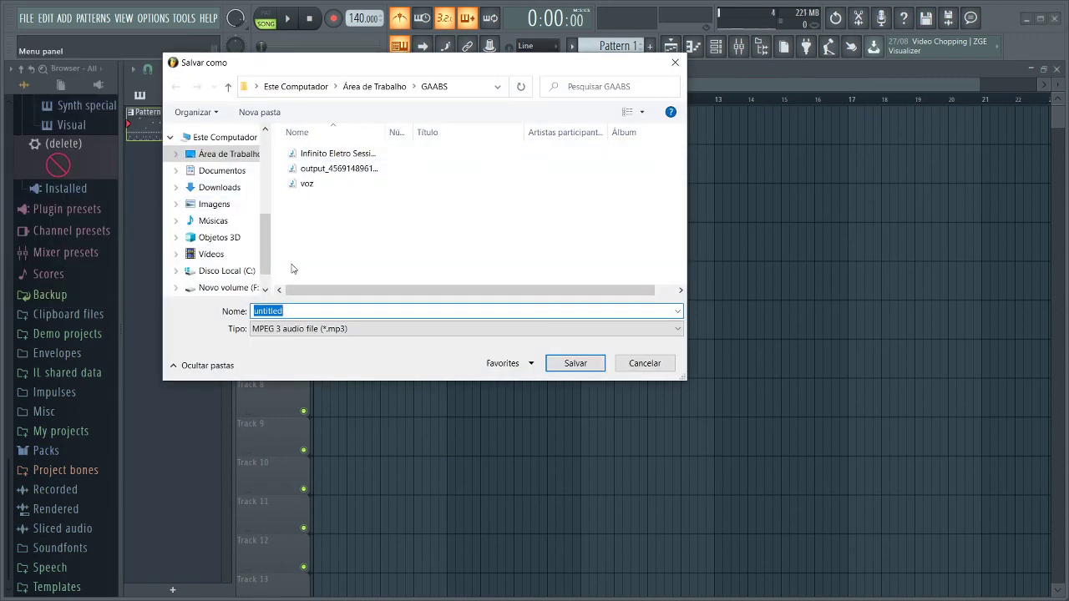
pyautogui.click(221, 154)
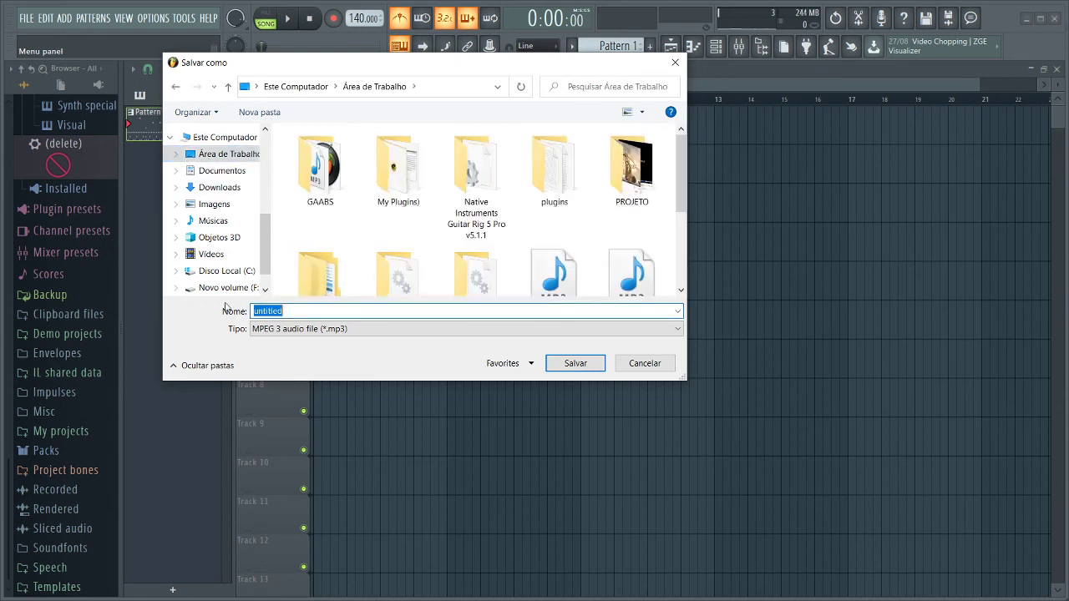
pyautogui.write('rock teste')
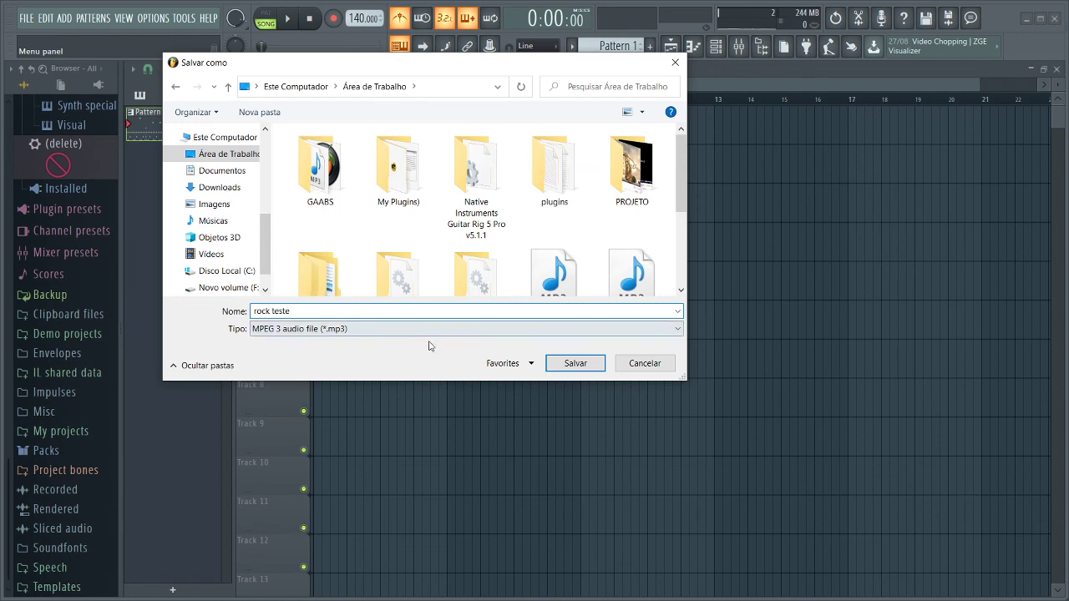
pyautogui.click(580, 366)
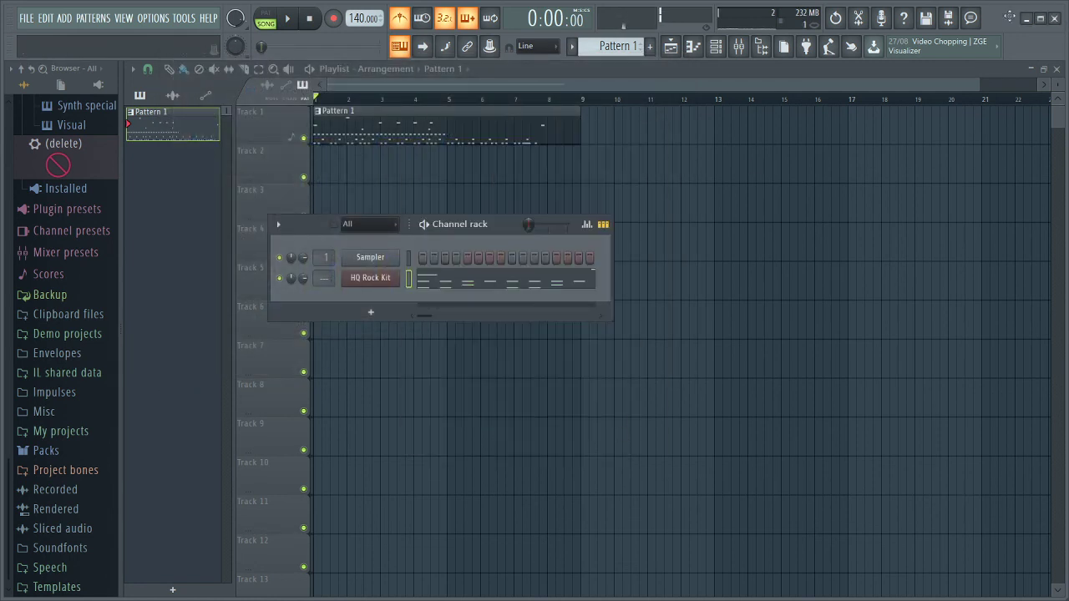
# Minimize FL Studio, play the exported rock teste file from the desktop, close the player and switch to OBS Studio
pyautogui.click(1025, 17)
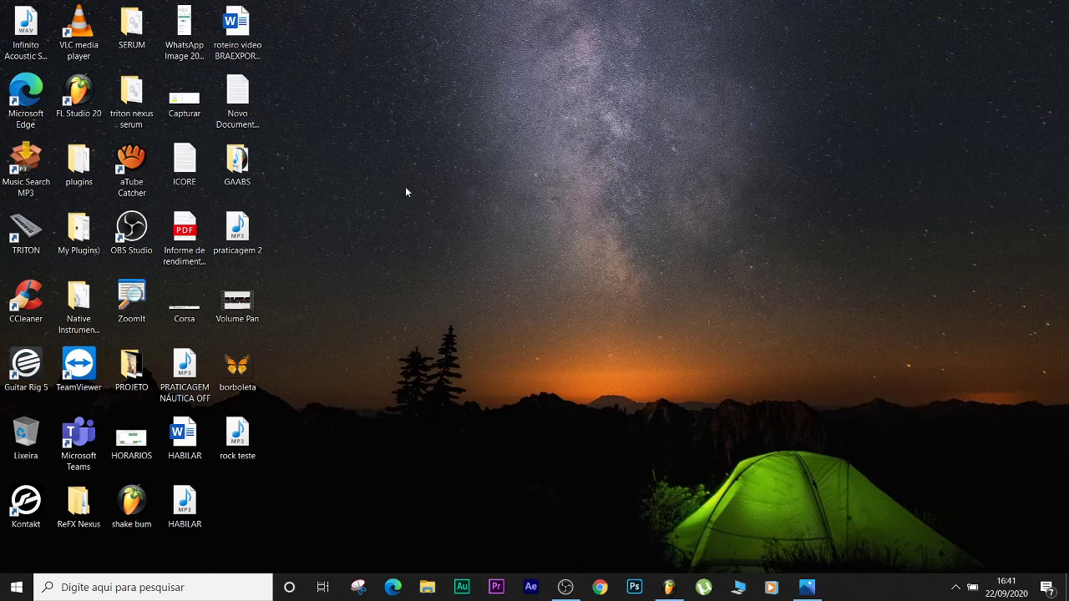
pyautogui.doubleClick(239, 433)
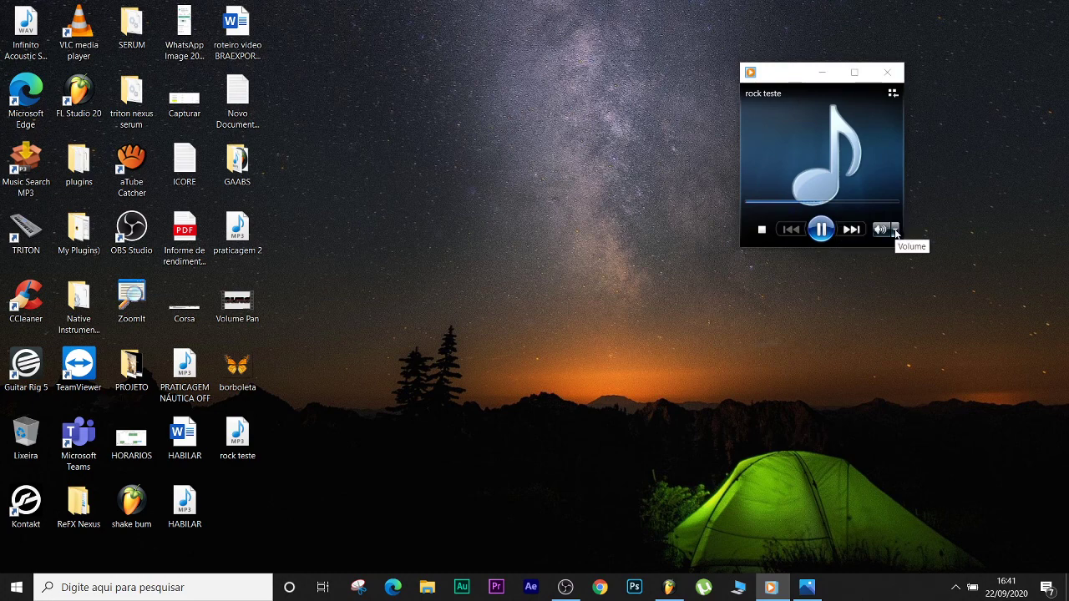
pyautogui.click(897, 77)
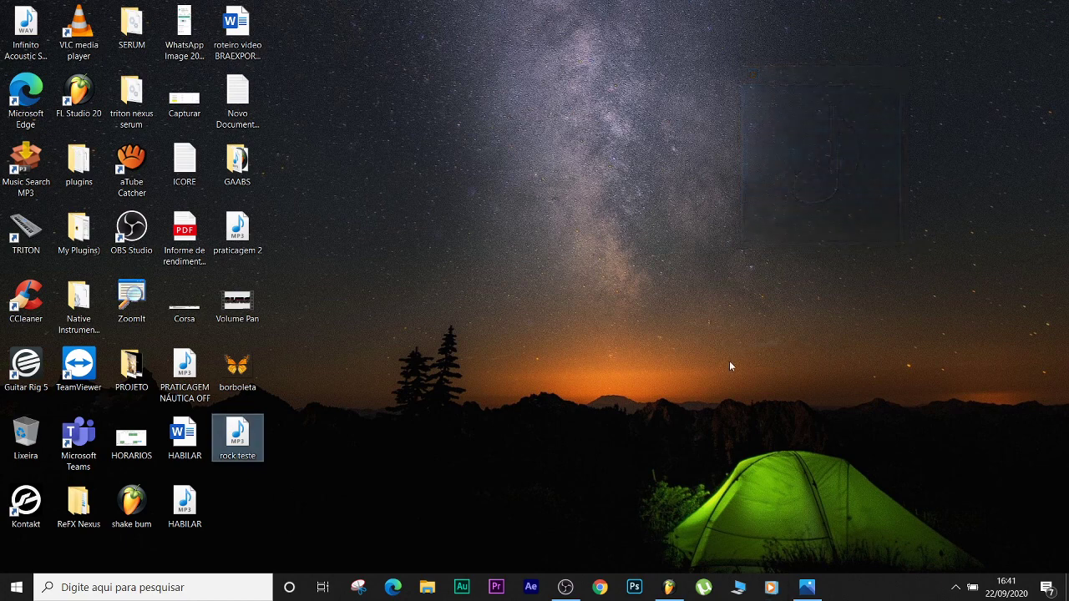
pyautogui.click(566, 587)
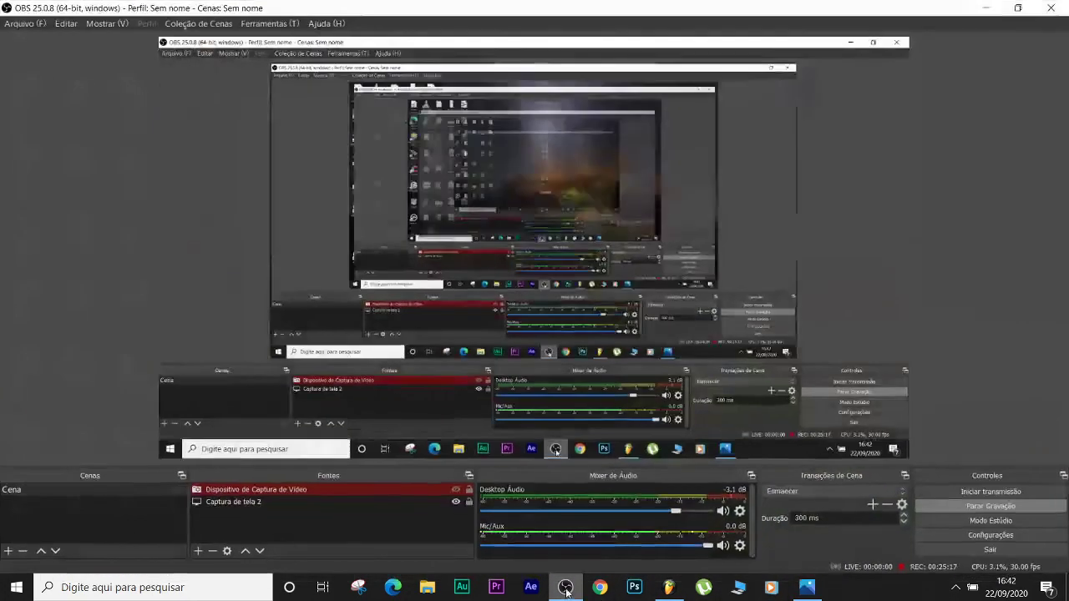